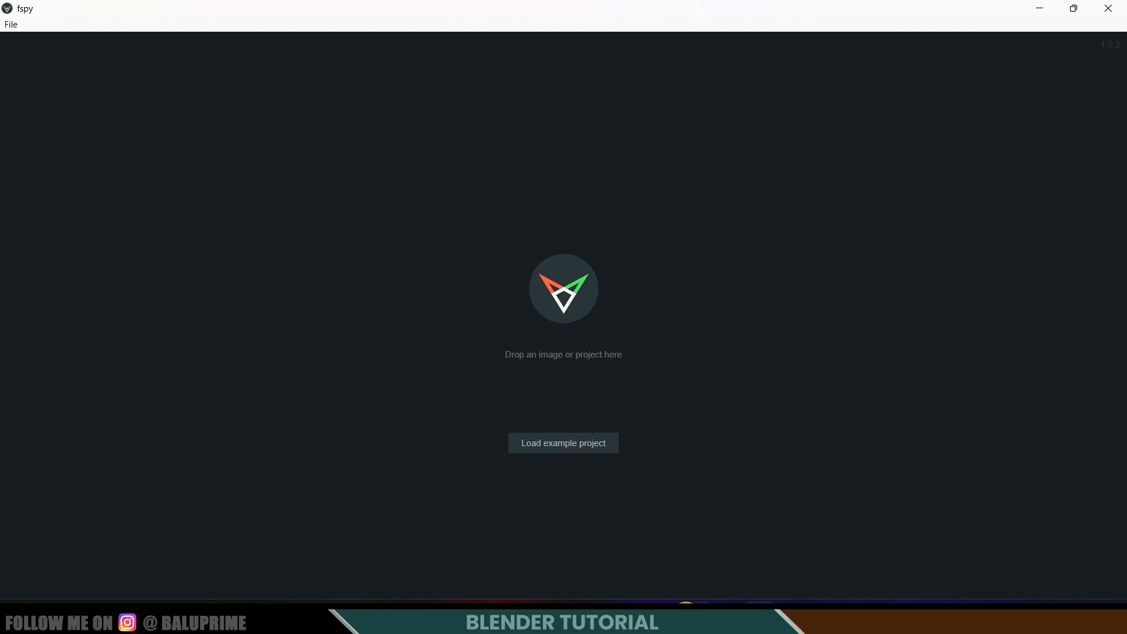
- Open footage.mp4 in VLC, pause it at its first frame, and close the player
click(686, 616)
double_click(444, 221)
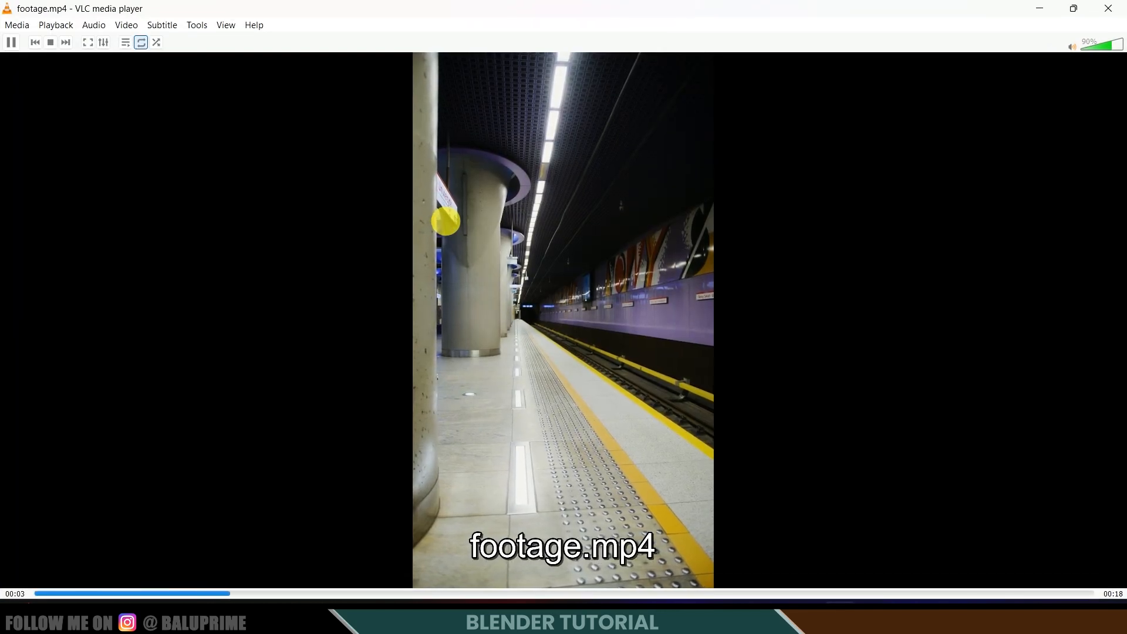
click(351, 419)
drag(282, 596, 20, 593)
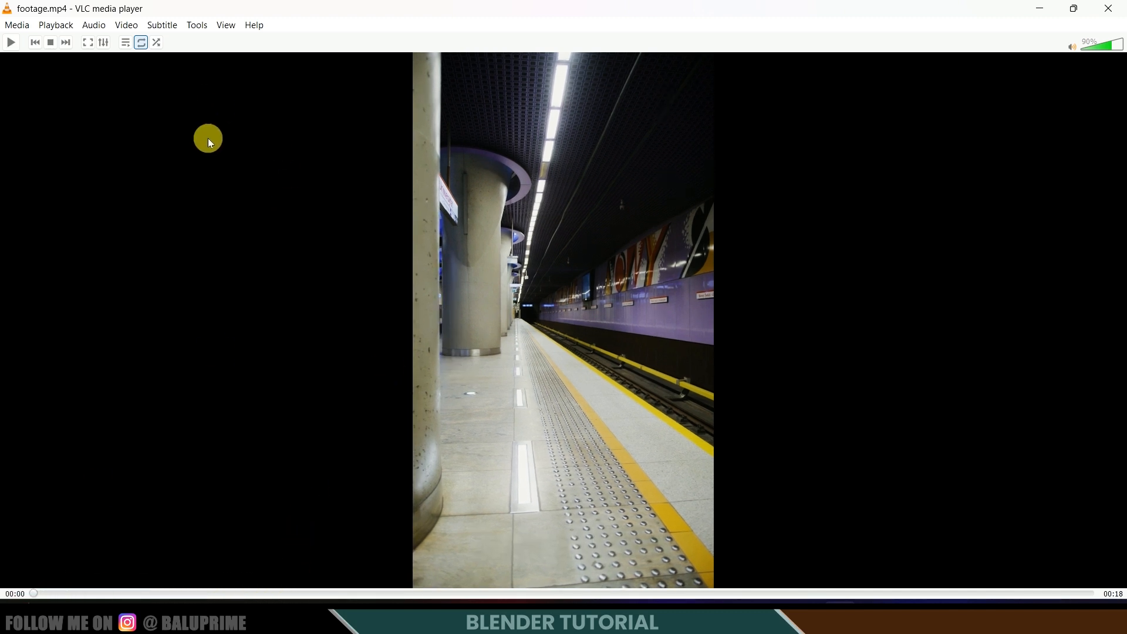
click(126, 25)
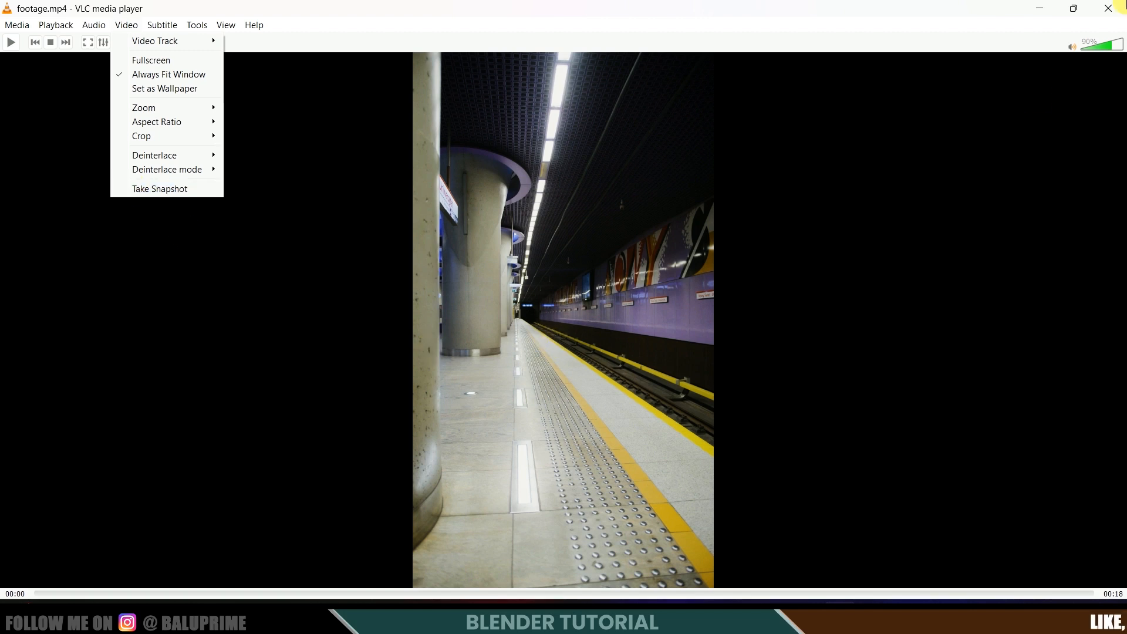
click(1108, 7)
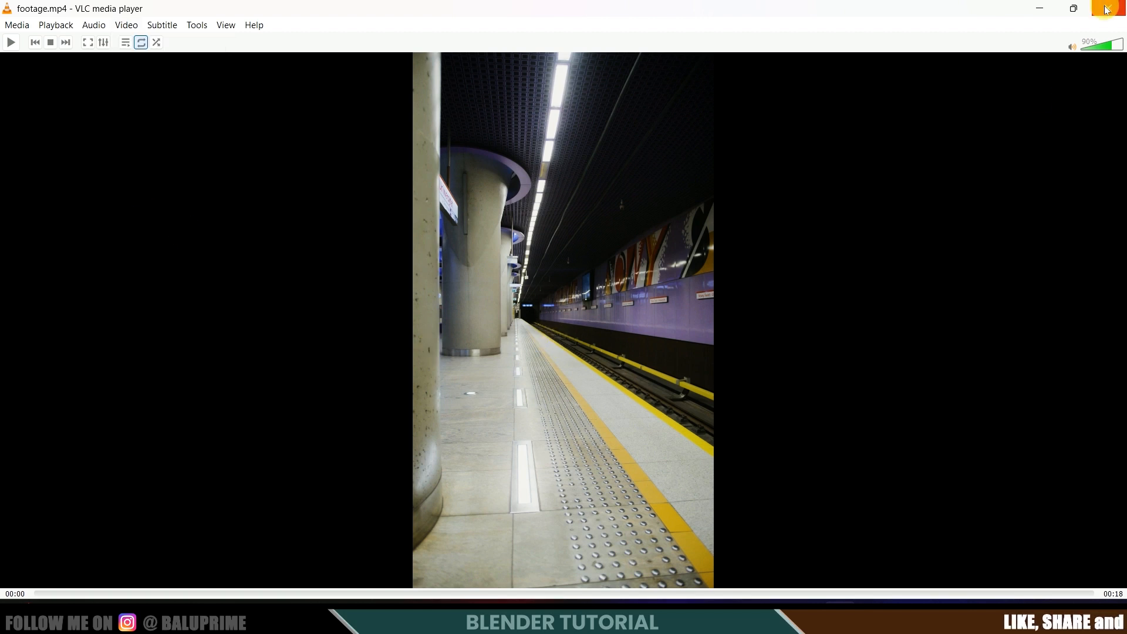
click(1107, 9)
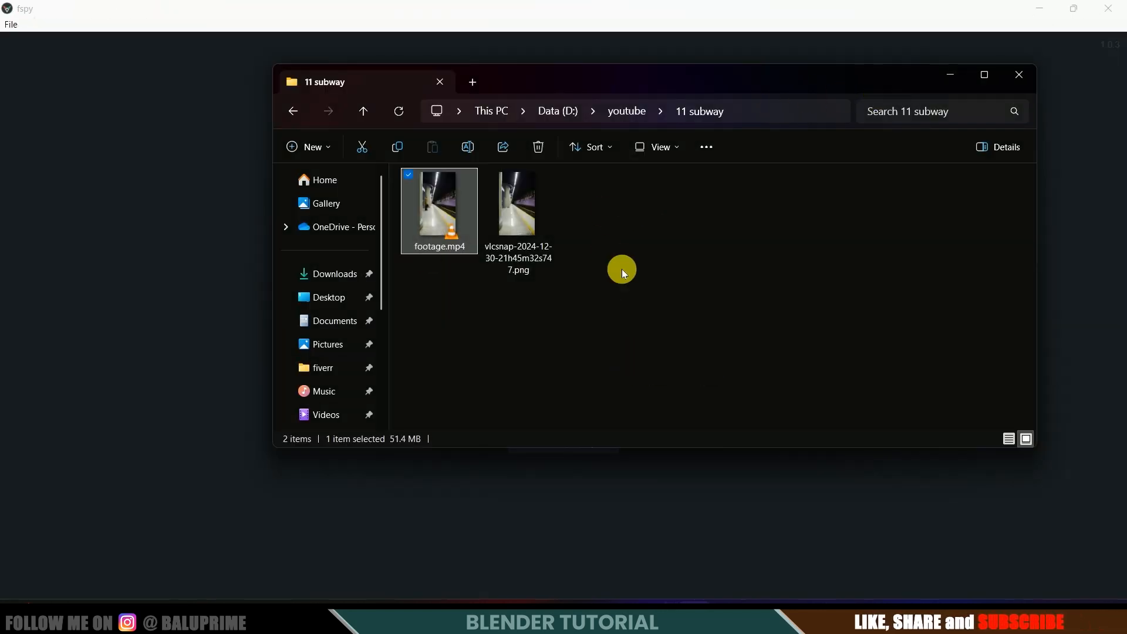
- Load the VLC snapshot PNG from the 11 subway folder into fSpy
click(538, 228)
drag(632, 84, 783, 95)
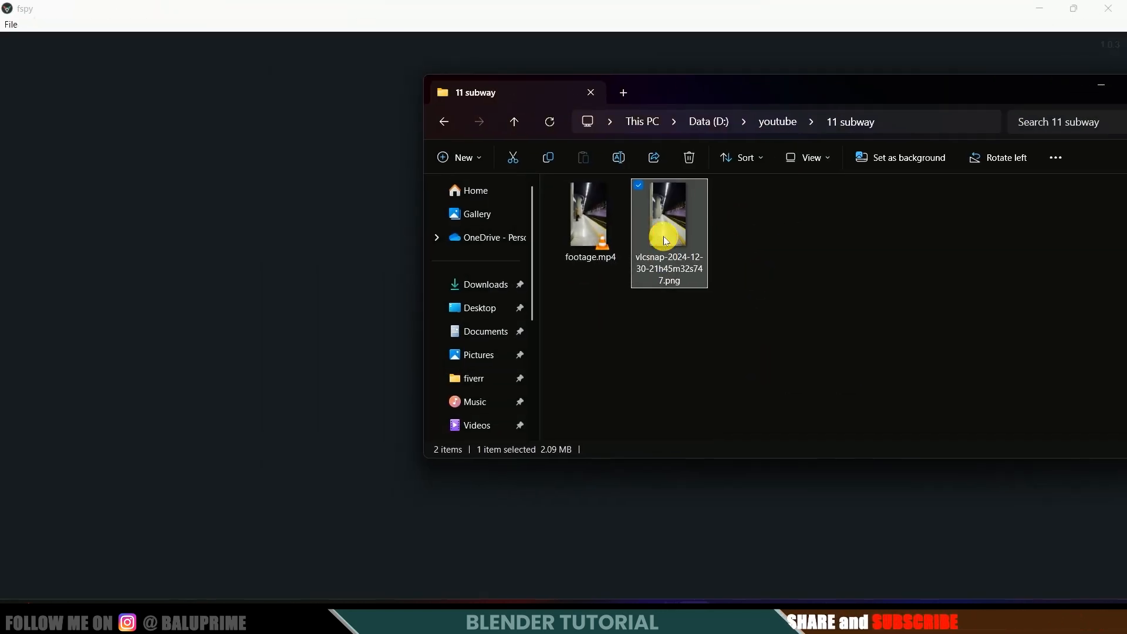
drag(669, 235, 342, 318)
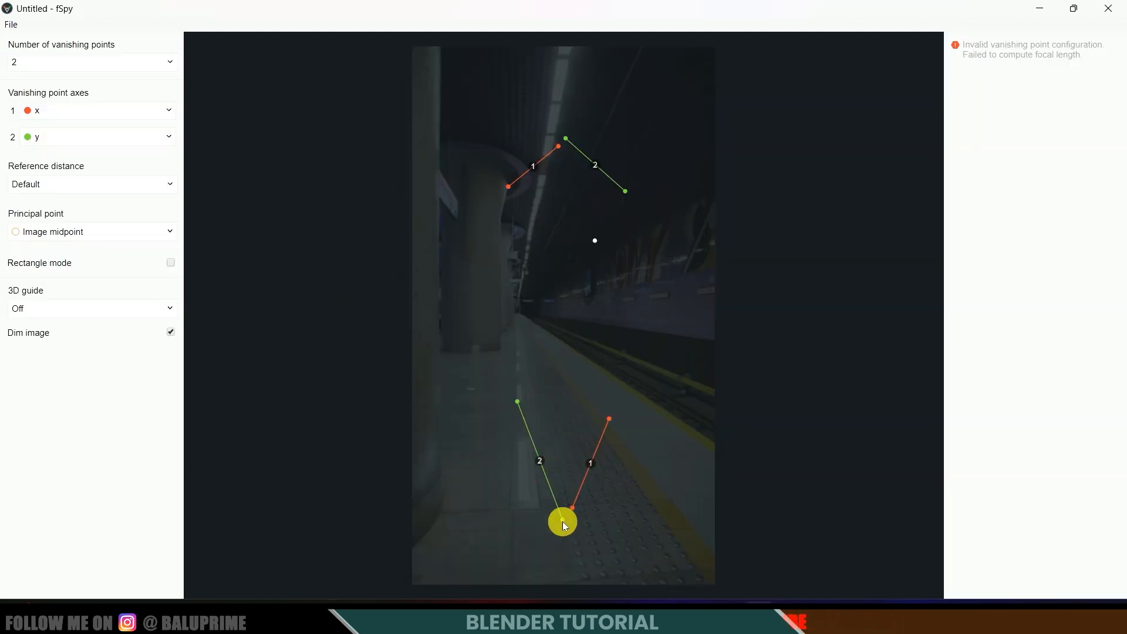
- Align the two green y-axis vanishing lines with the platform's yellow edge stripe and the yellow rail beside the tracks
drag(563, 521, 690, 544)
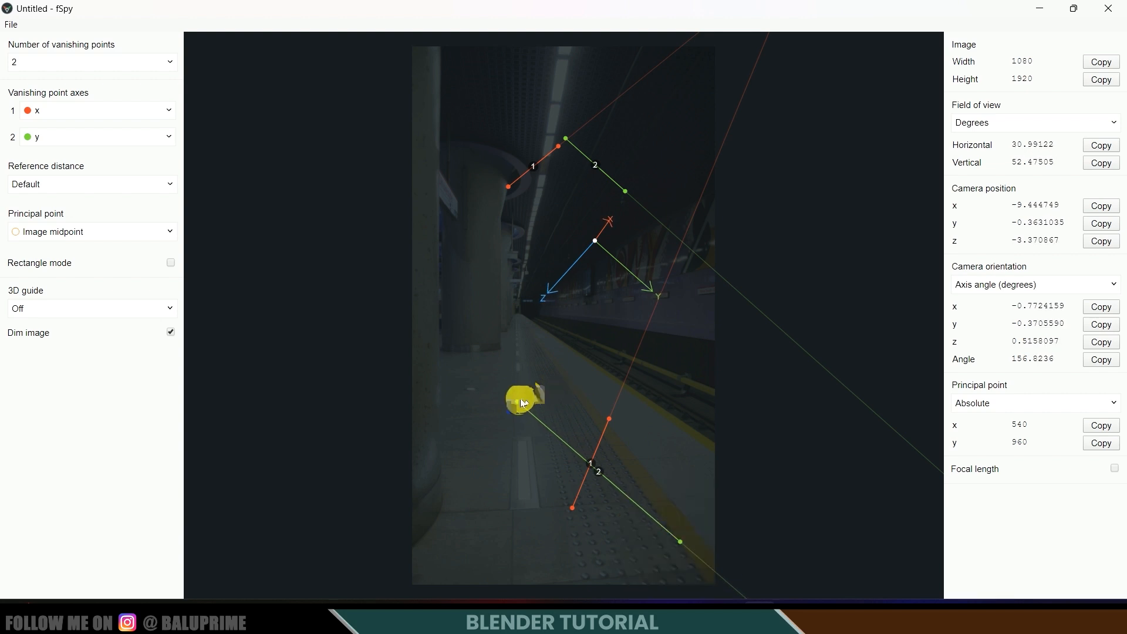
drag(519, 401, 636, 489)
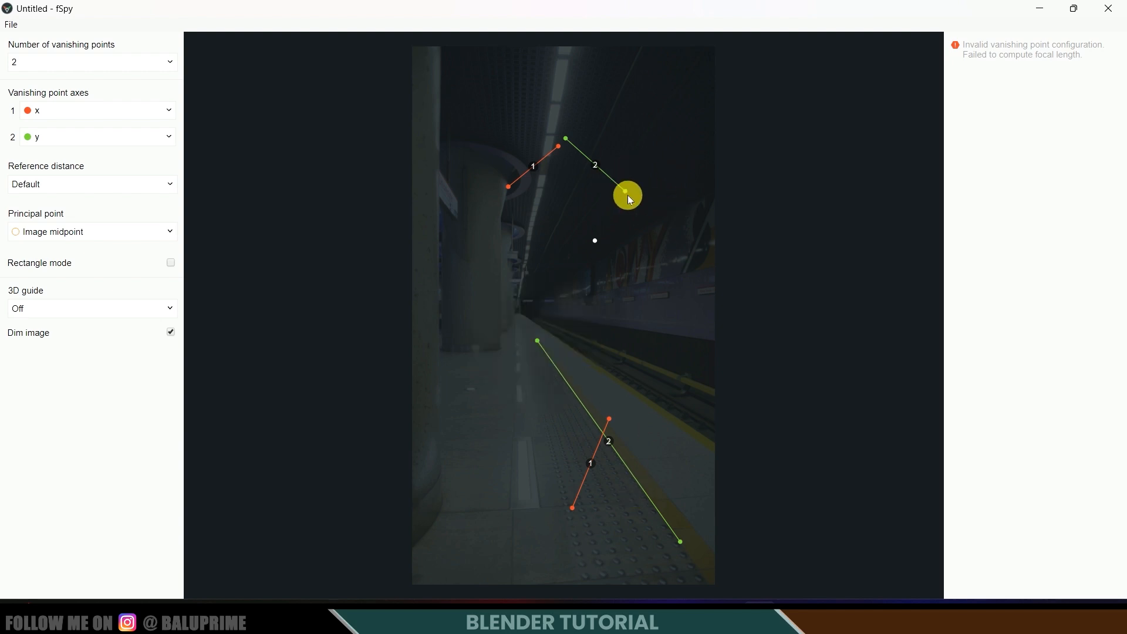
drag(626, 193, 684, 402)
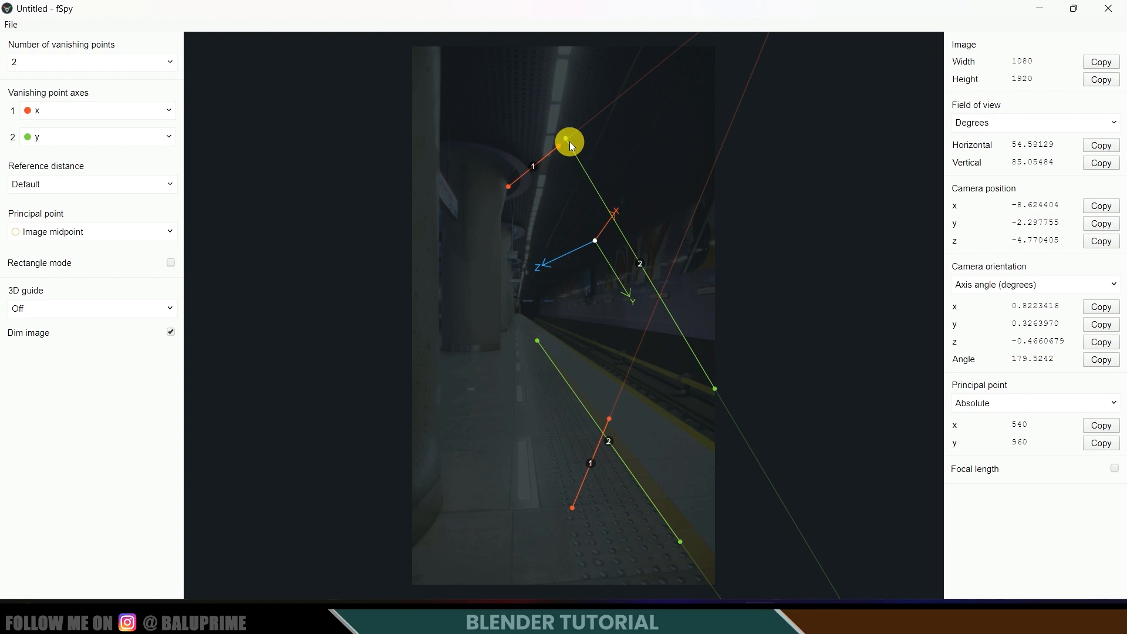
drag(565, 140, 554, 360)
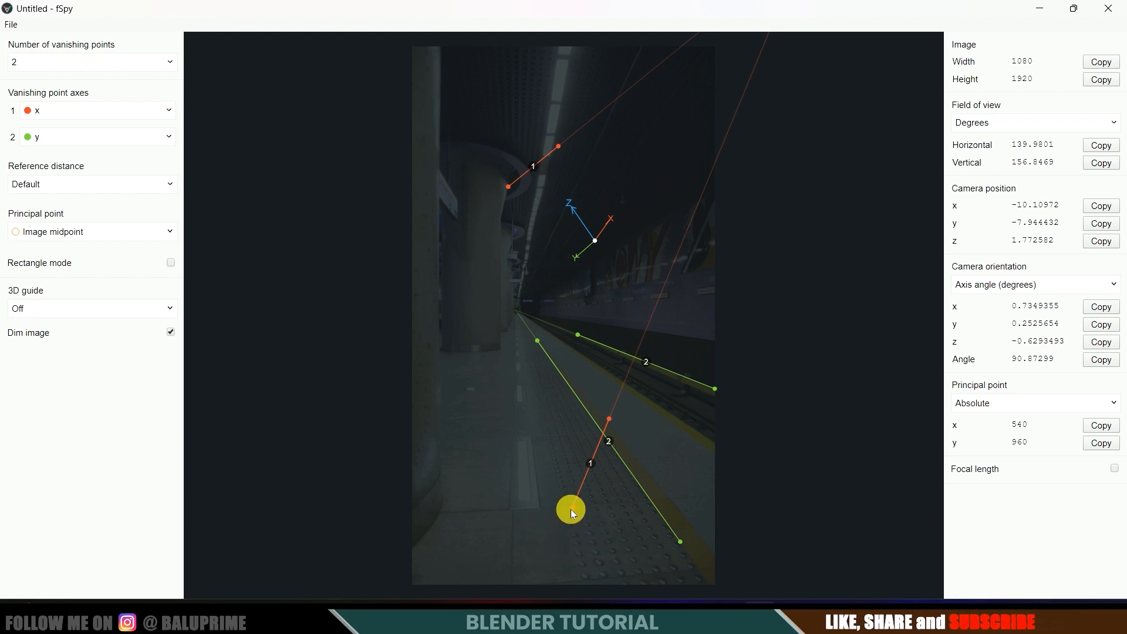
- Lay the two red x-axis vanishing lines horizontally, one across the near platform floor and one at the tunnel's far end
drag(572, 511, 399, 523)
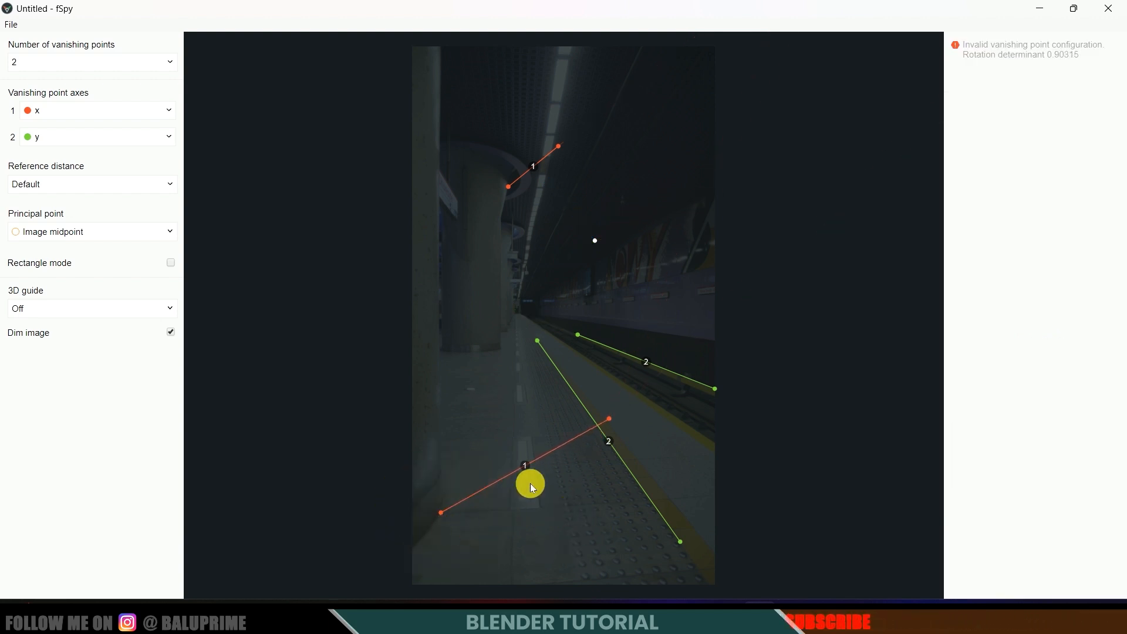
drag(611, 420, 677, 506)
drag(509, 191, 450, 337)
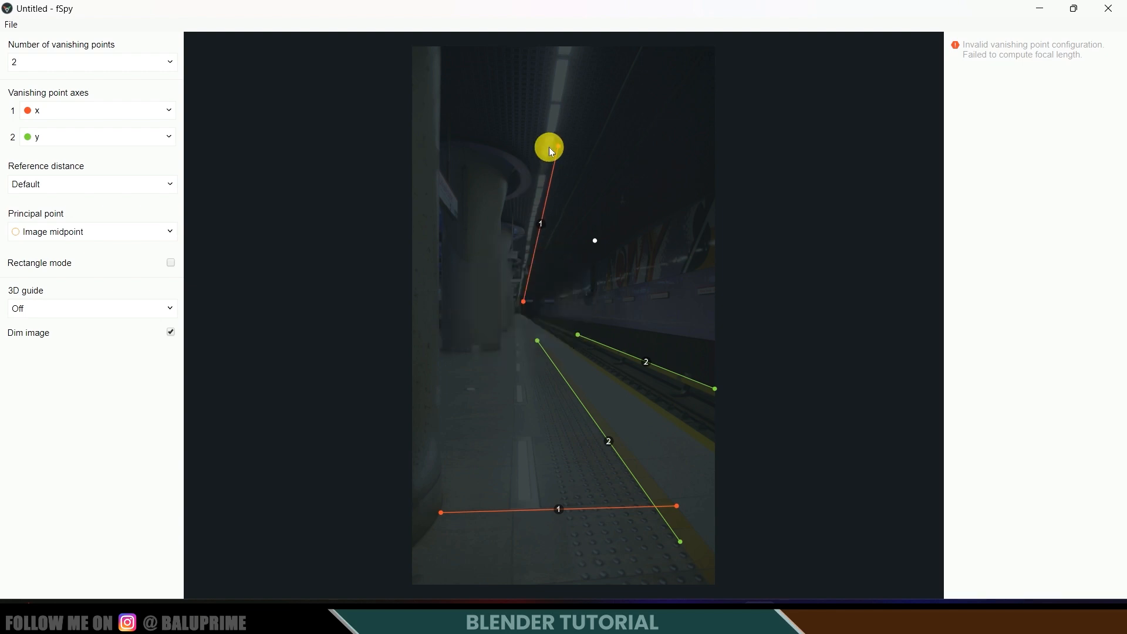
drag(559, 146, 481, 280)
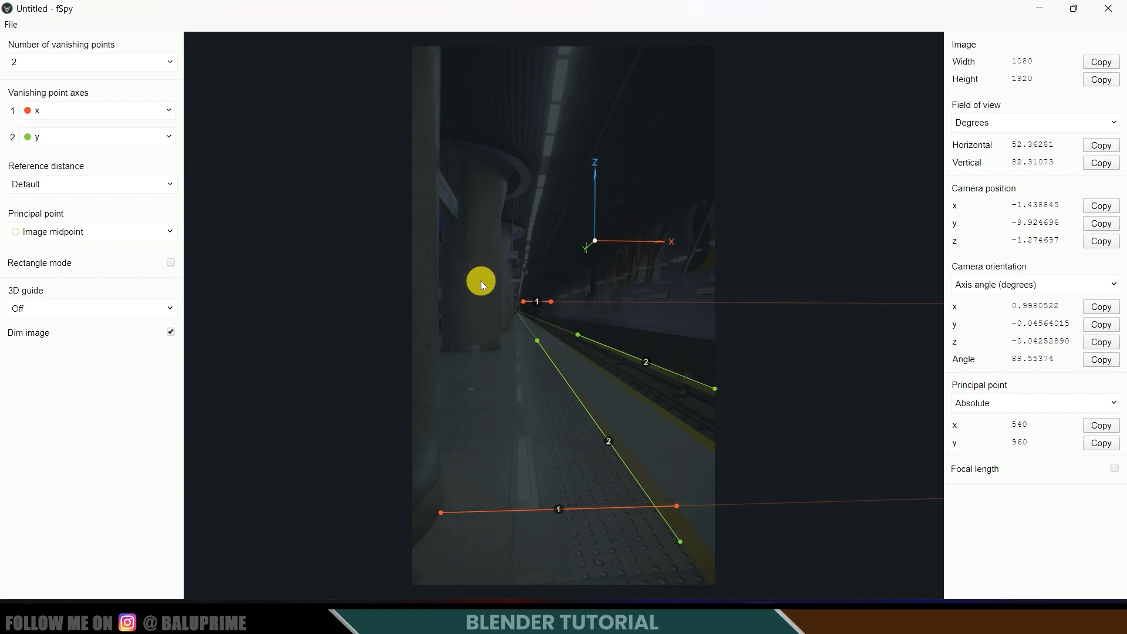
- Place the origin on the train tracks and set the 3D guide to xy grid floor
drag(593, 243, 640, 339)
mouse_move(662, 379)
mouse_down()
mouse_move(672, 388)
mouse_move(615, 357)
mouse_move(658, 384)
mouse_up()
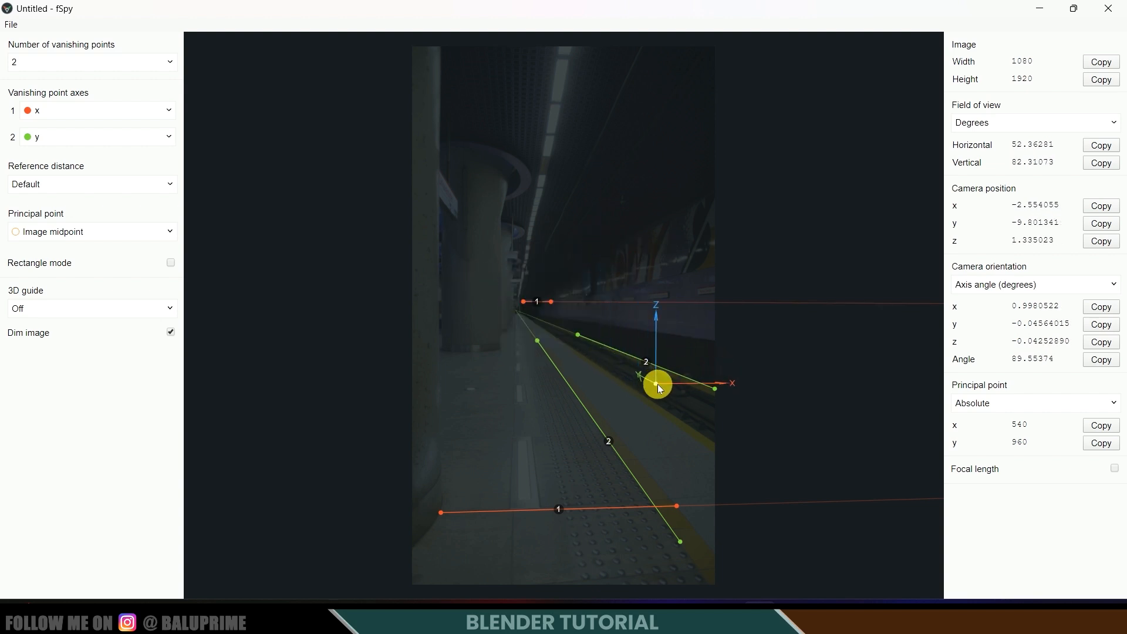
click(127, 318)
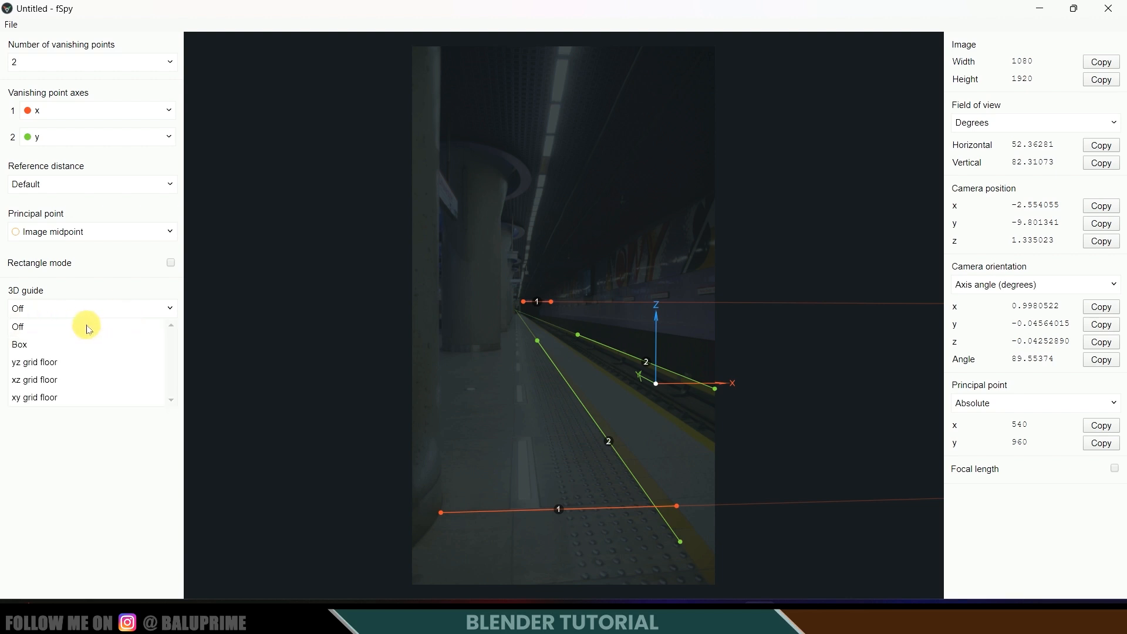
click(49, 400)
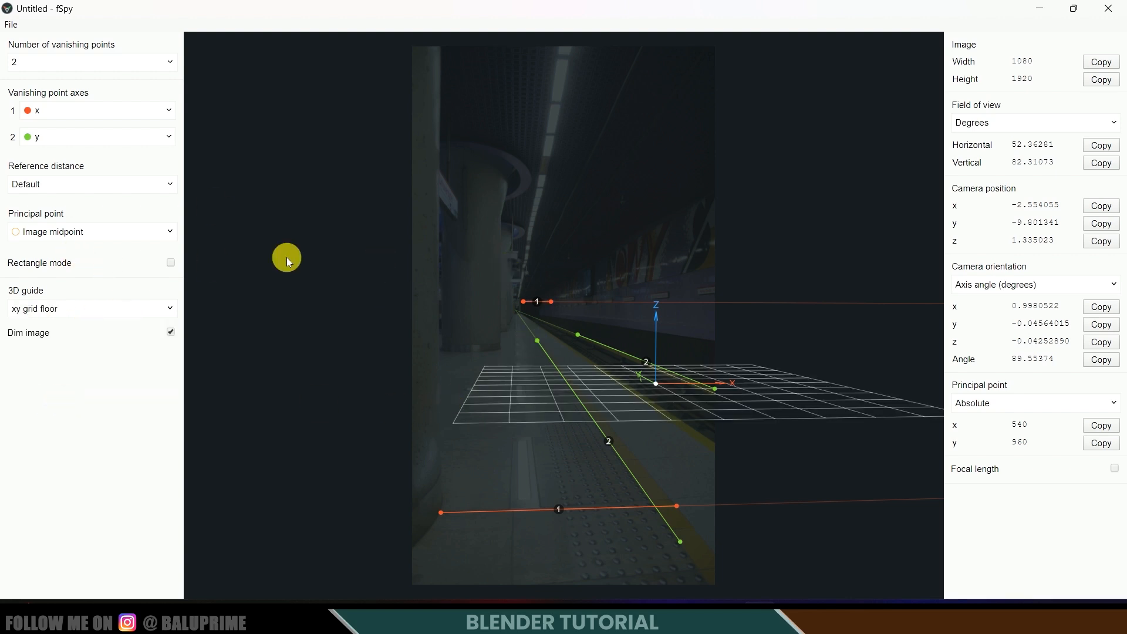
- Save the fSpy project as 7777 in the 11 subway folder
click(11, 25)
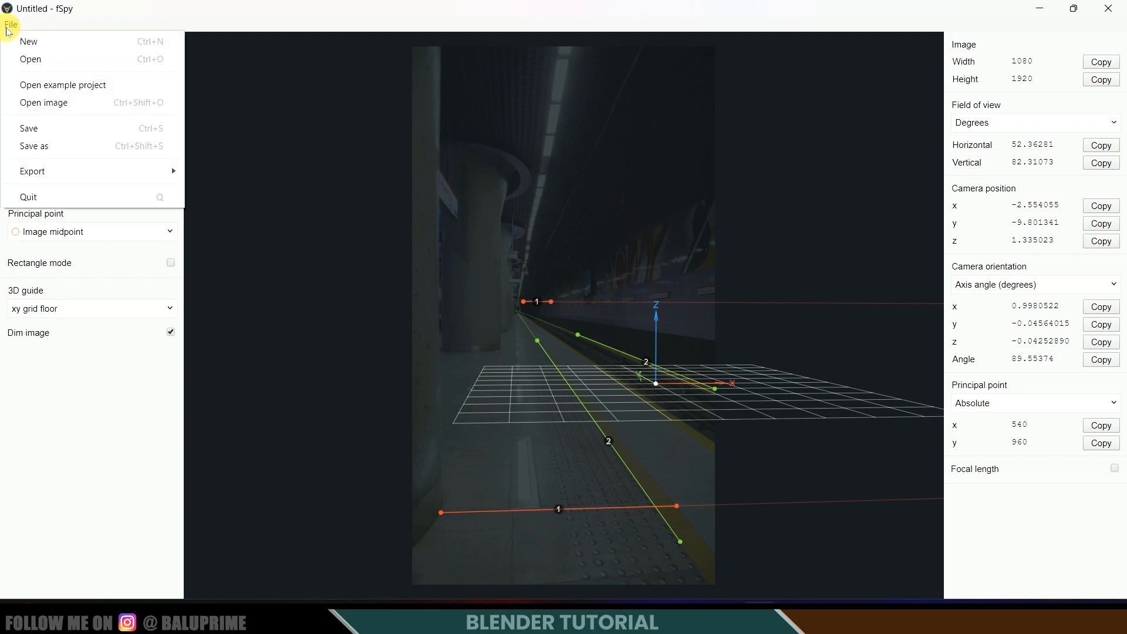
click(57, 128)
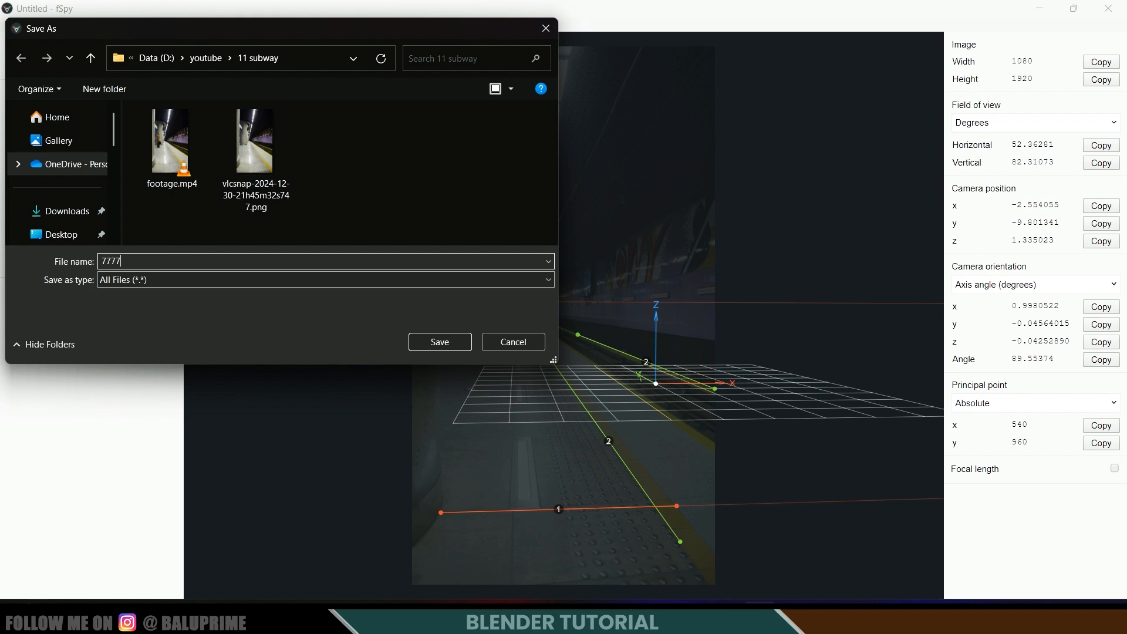
click(415, 333)
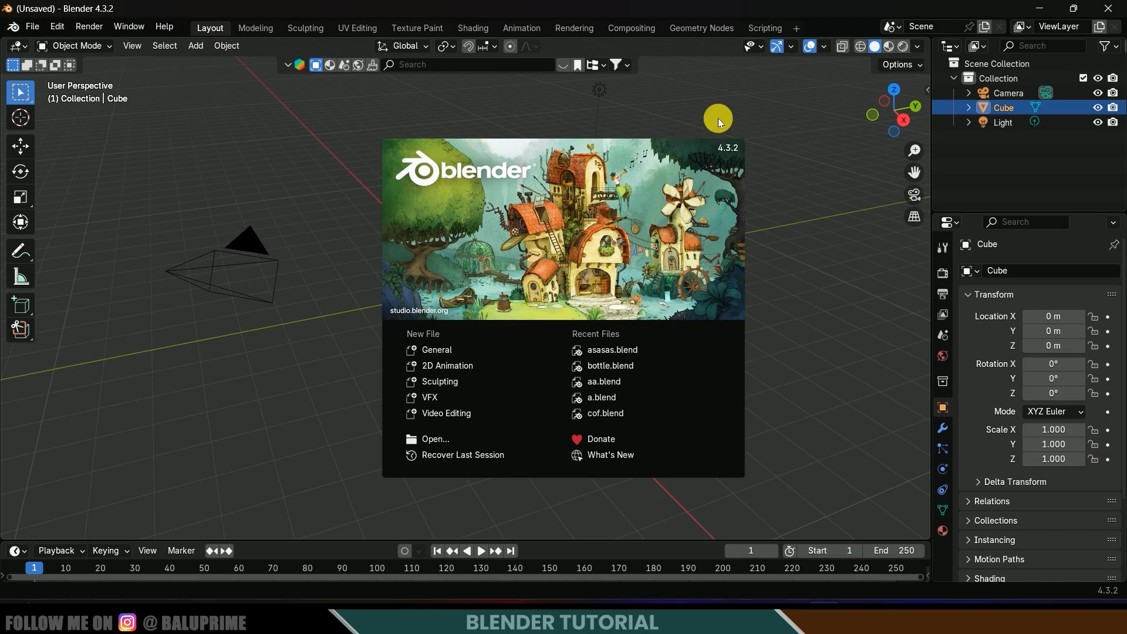
- Switch to Blender and delete the default cube, camera and light from the new scene
click(760, 259)
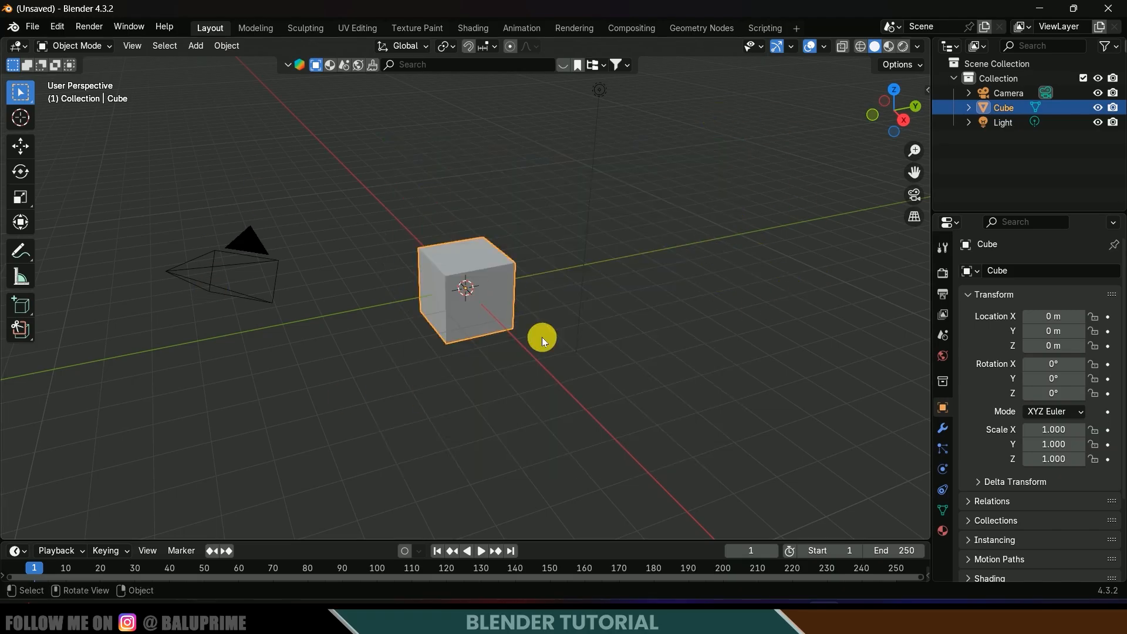
key(a)
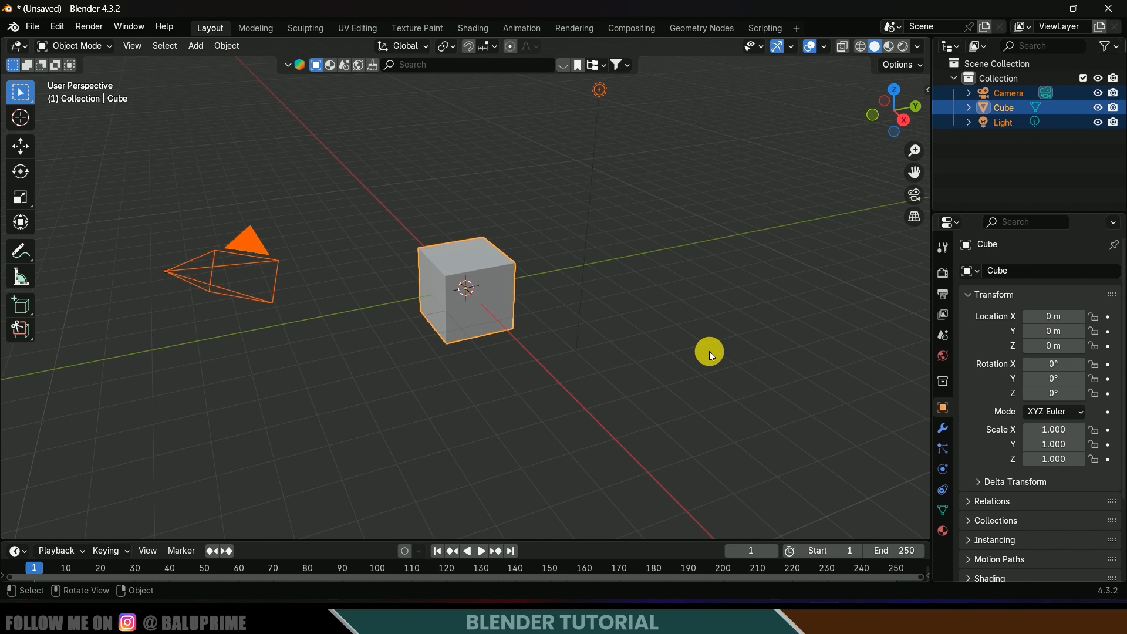
key(Delete)
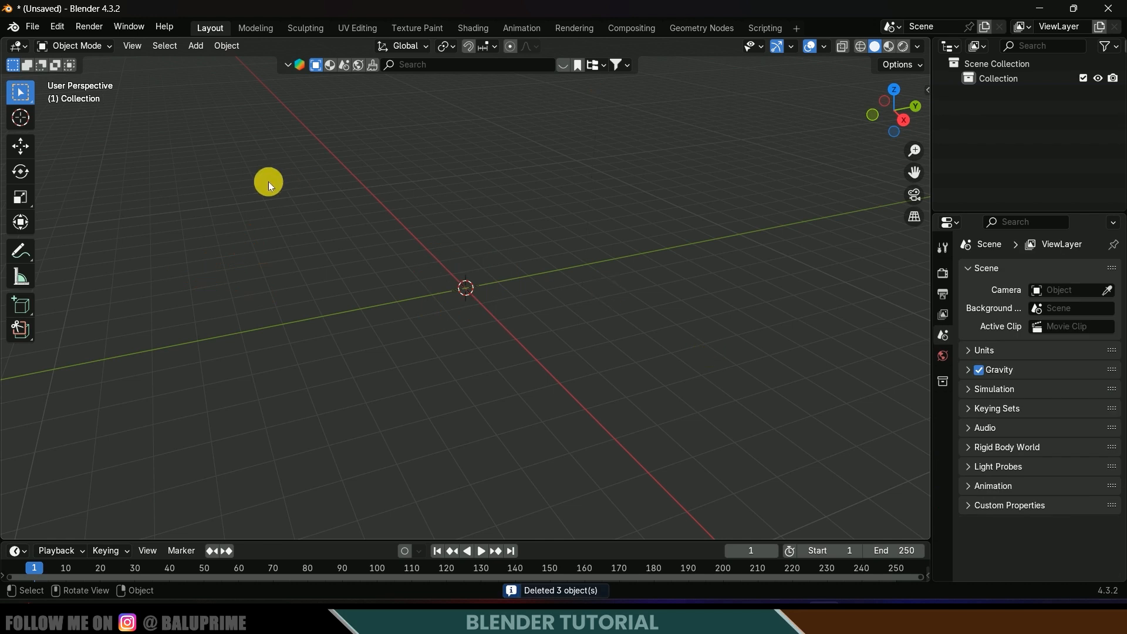
- Import the fSpy project file 7777.fspy from the 11 subway folder
click(33, 27)
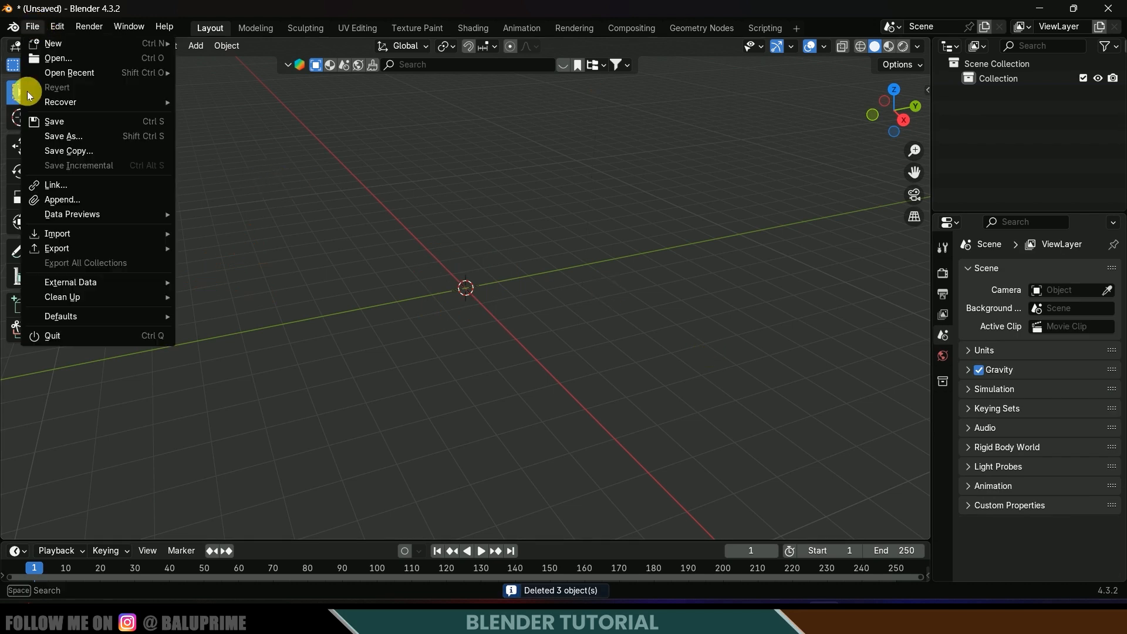
mouse_move(149, 234)
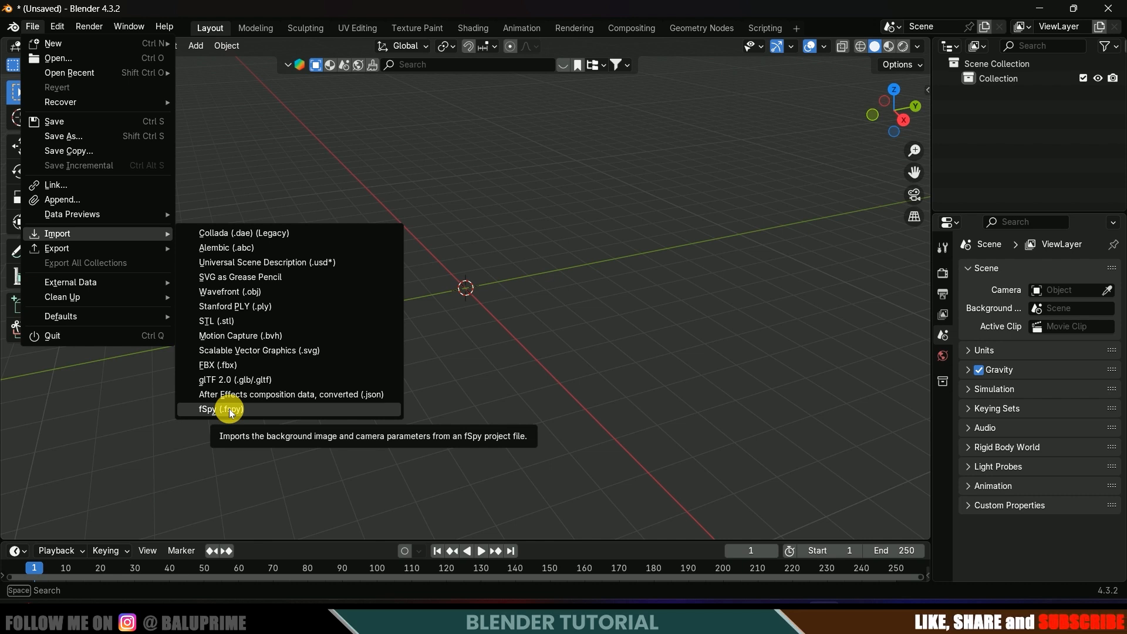
click(269, 413)
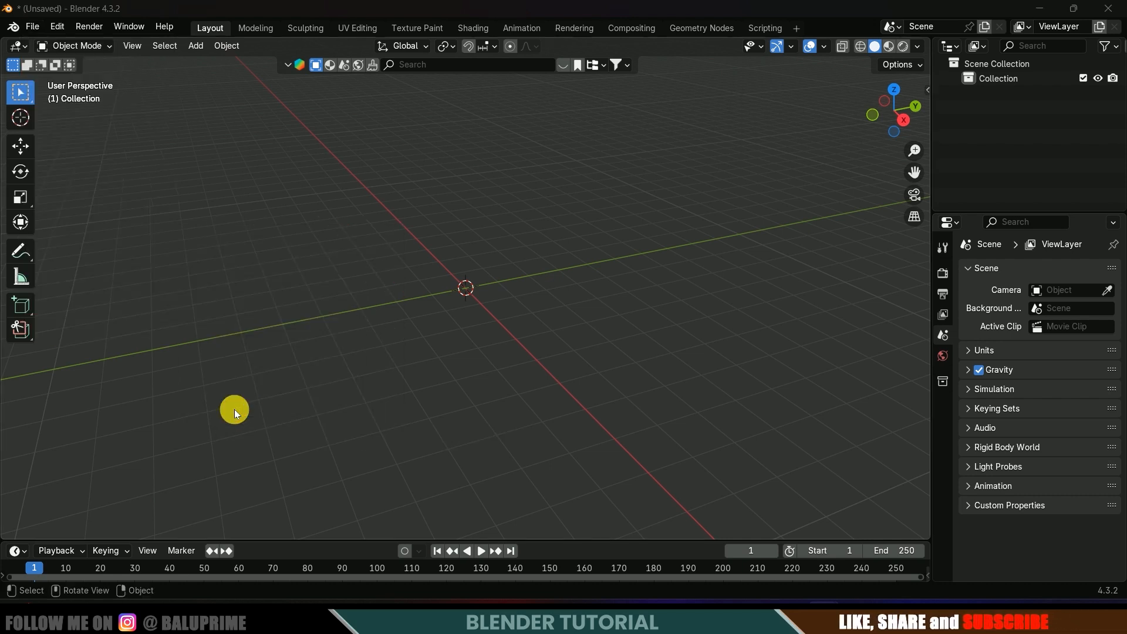
click(59, 465)
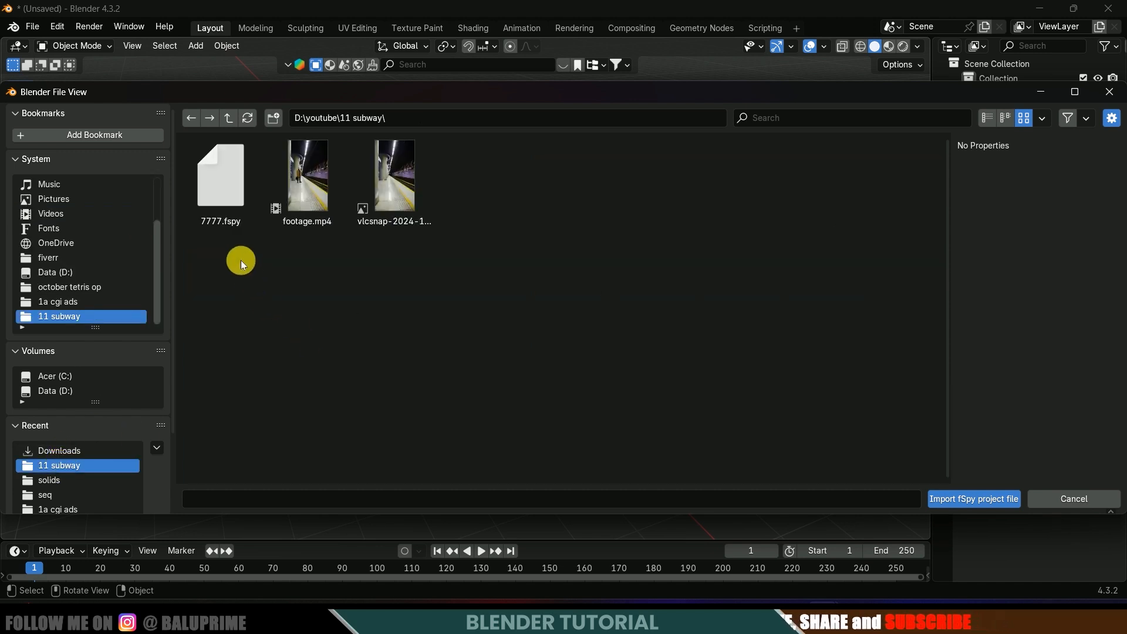
click(223, 210)
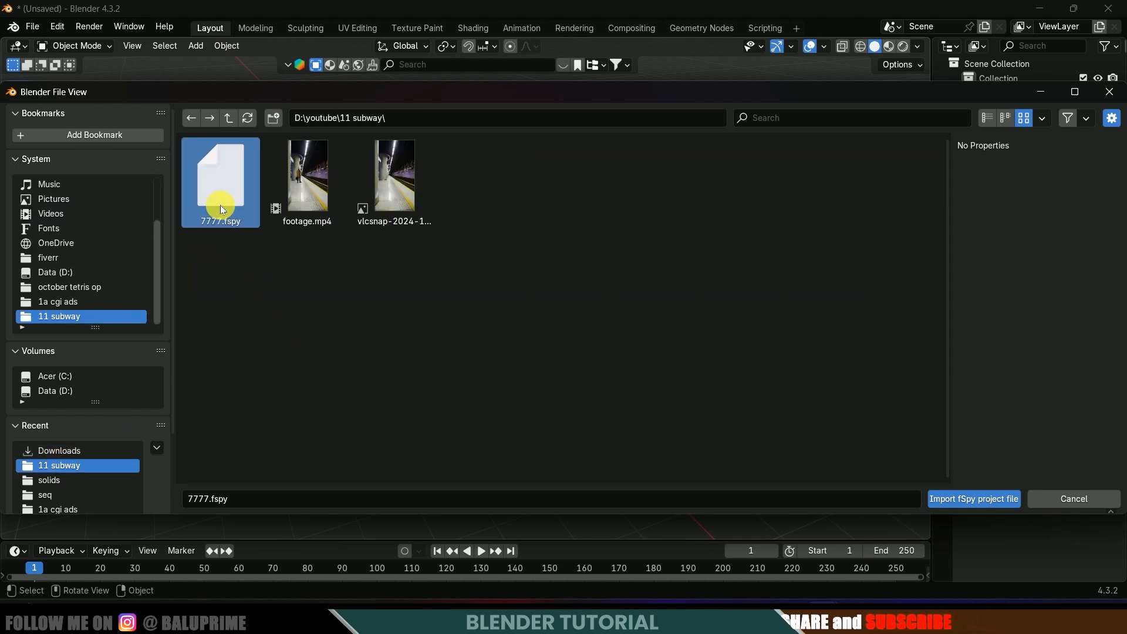
click(966, 501)
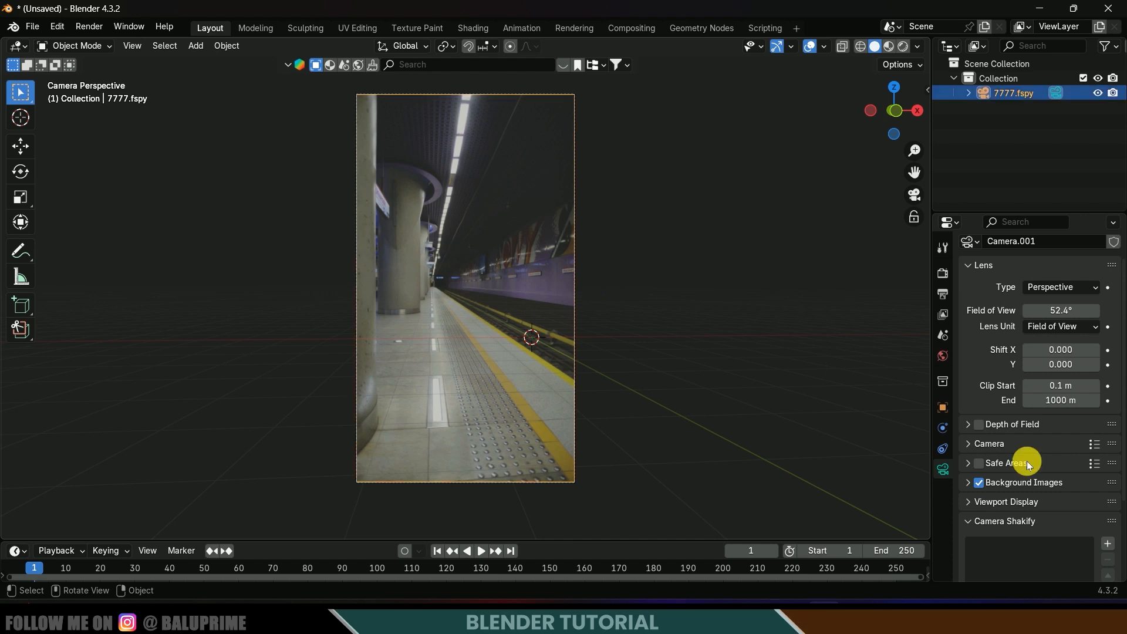
- Change the camera's background image source to Movie Clip and load footage.mp4 from the 11 subway folder
scroll(1032, 495, down, 3)
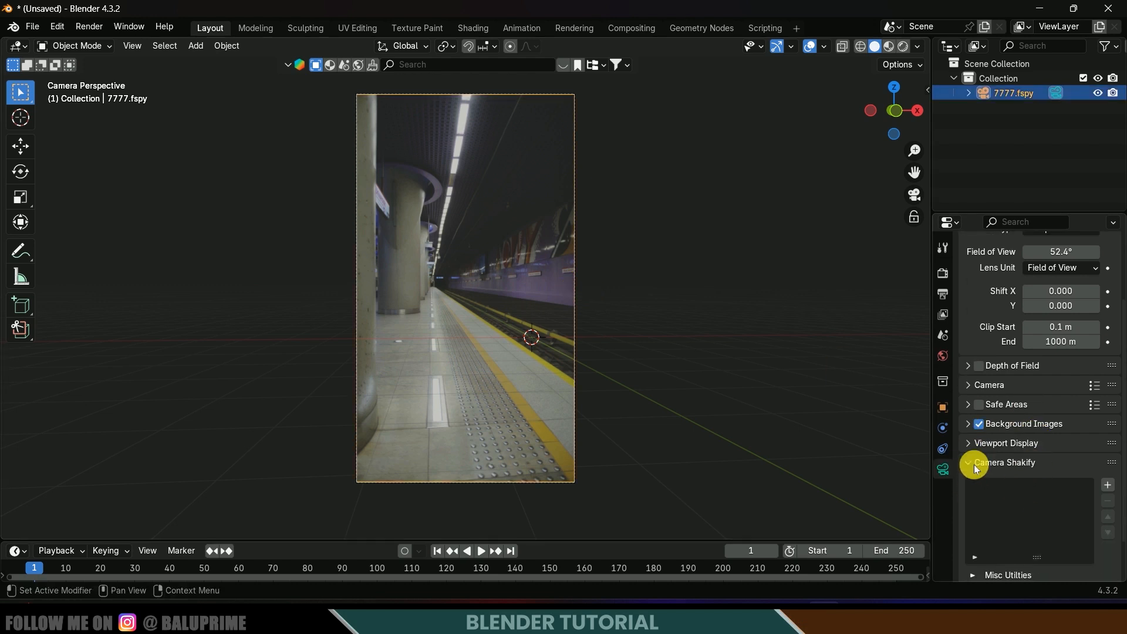
click(969, 424)
scroll(999, 467, down, 2)
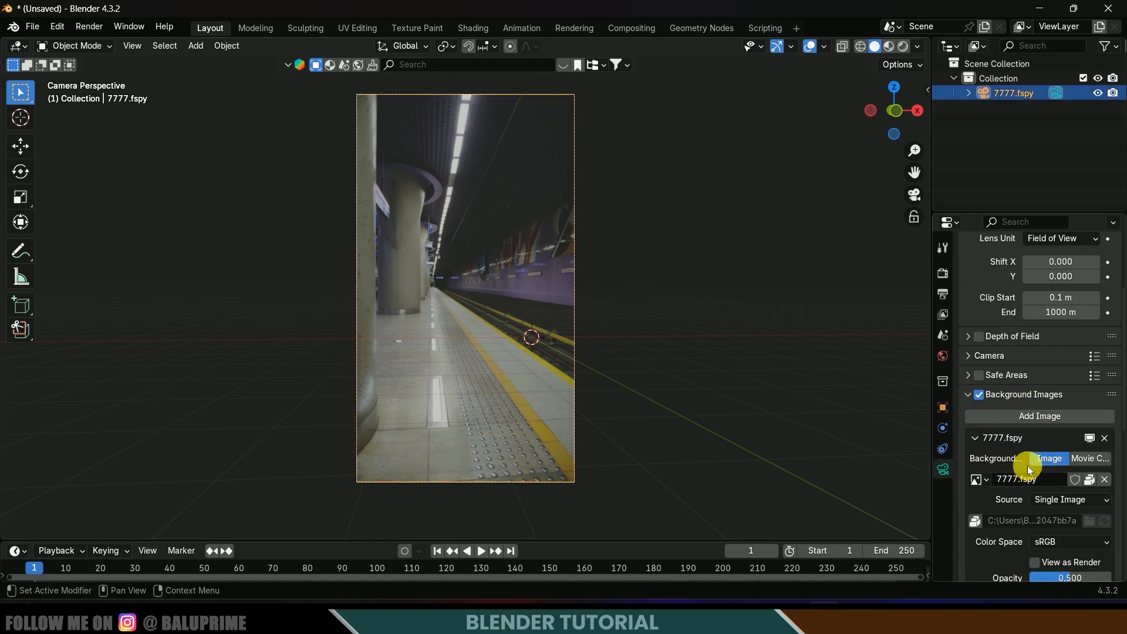
click(1093, 458)
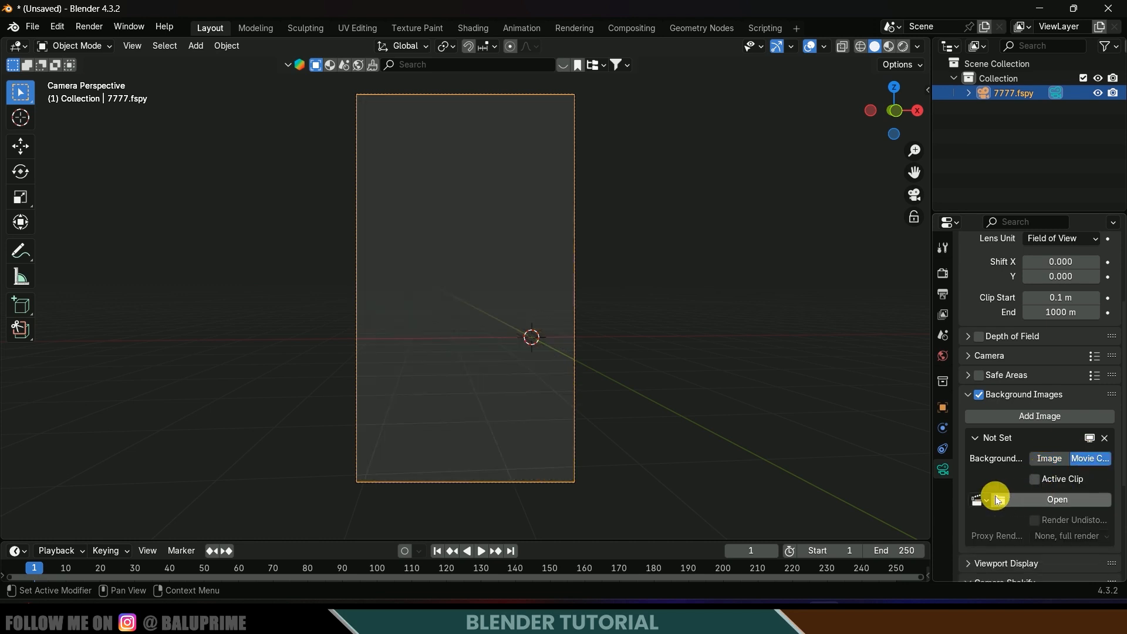
click(1038, 501)
click(58, 451)
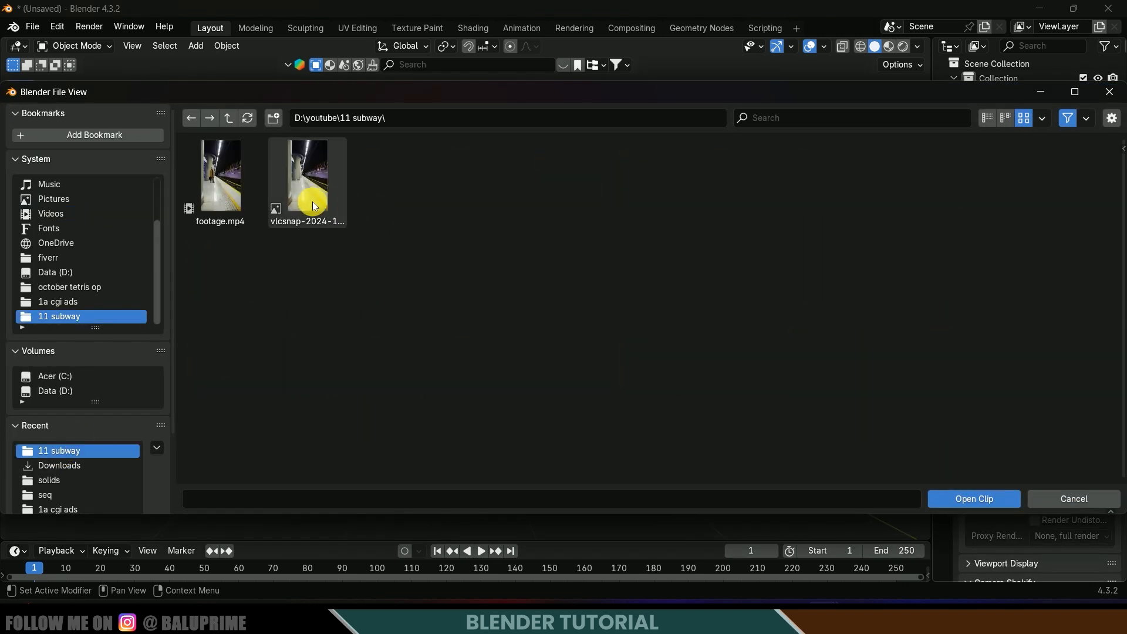
click(247, 200)
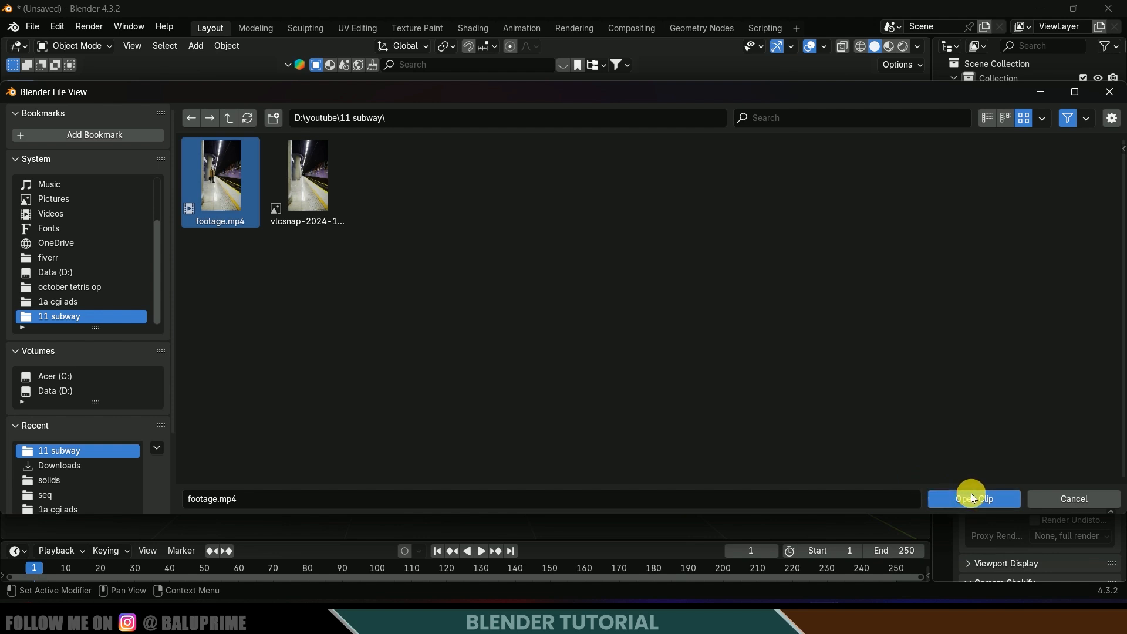
click(946, 497)
scroll(986, 535, down, 6)
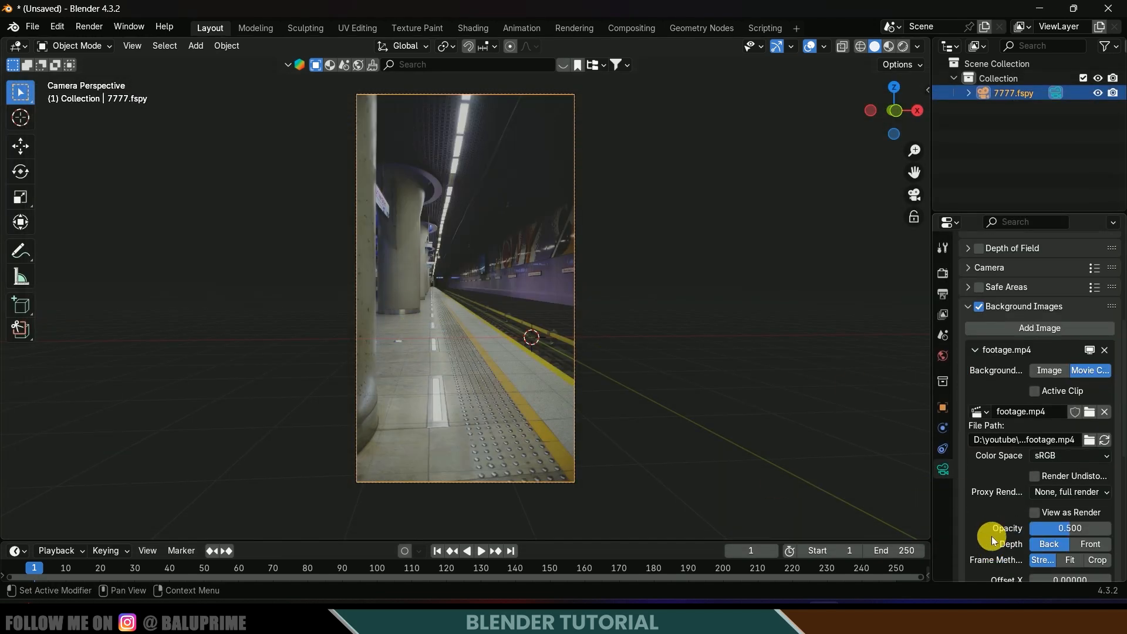
- Set the camera background clip's opacity to 1.000 and add a plane mesh to the scene
drag(1043, 471, 1126, 475)
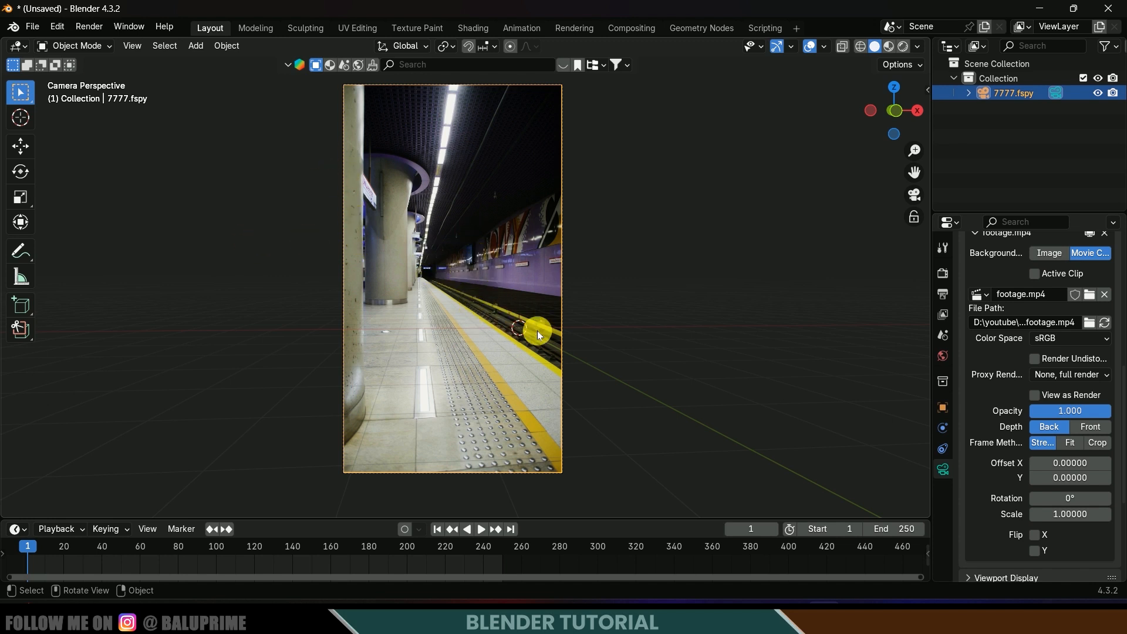
click(196, 45)
mouse_move(235, 63)
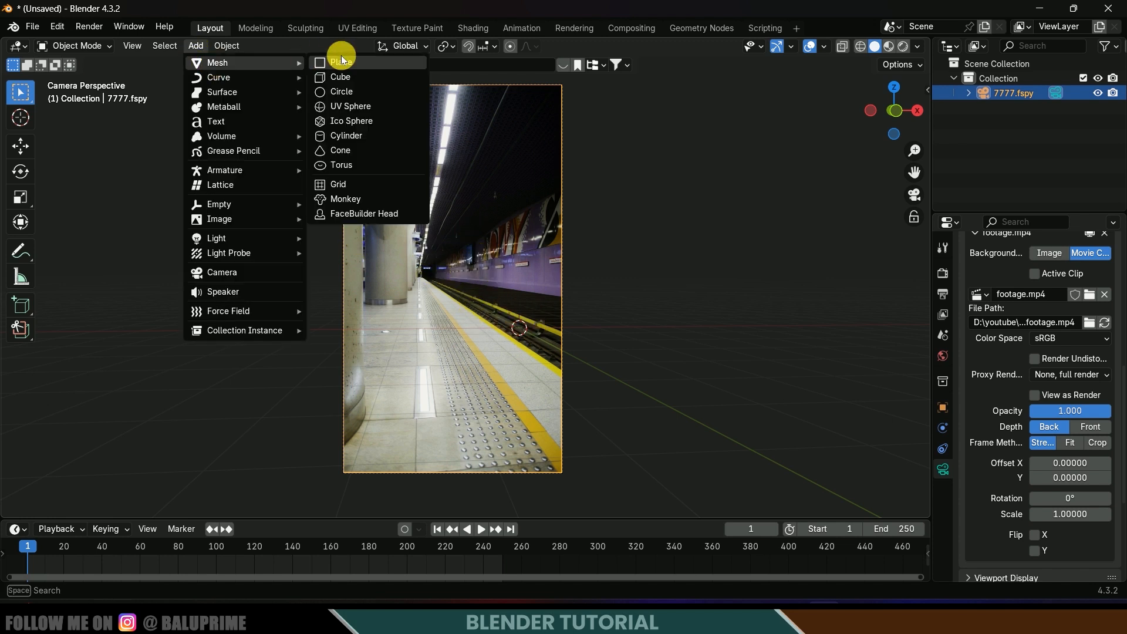
click(363, 67)
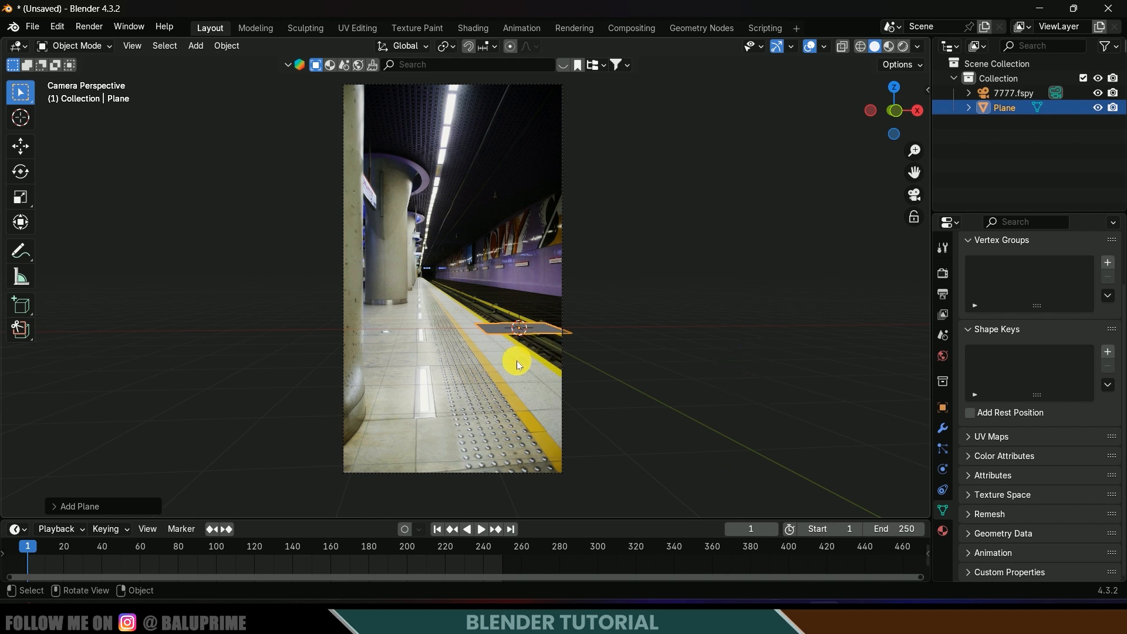
- Create a new GeoTracker with the plane as geometry and load footage.mp4 from the 11 subway folder as its clip
key(n)
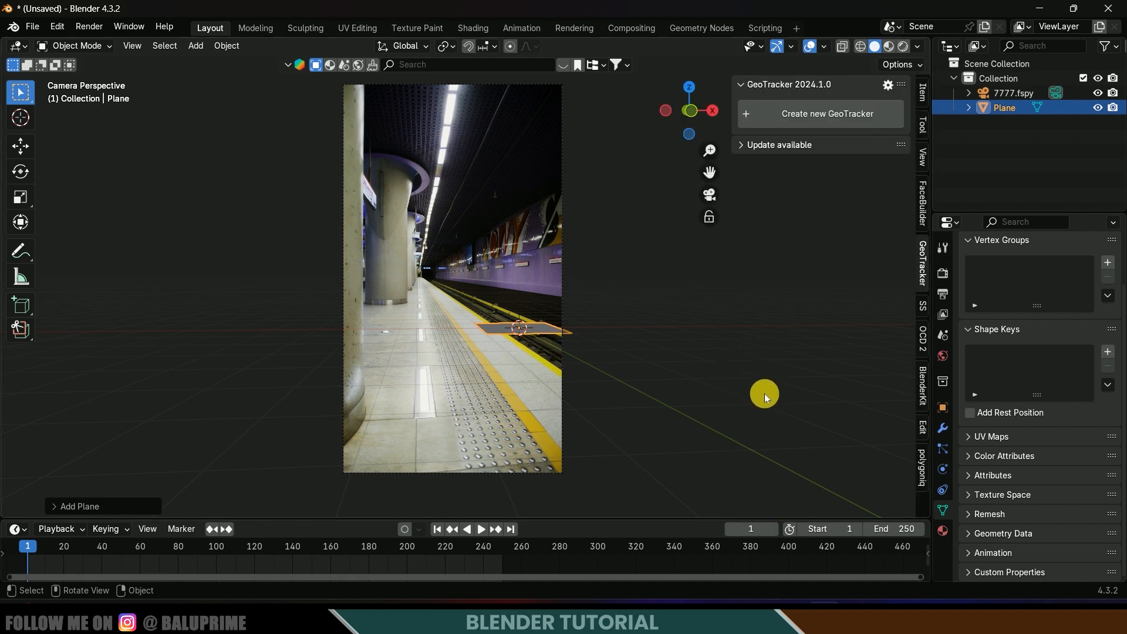
click(828, 115)
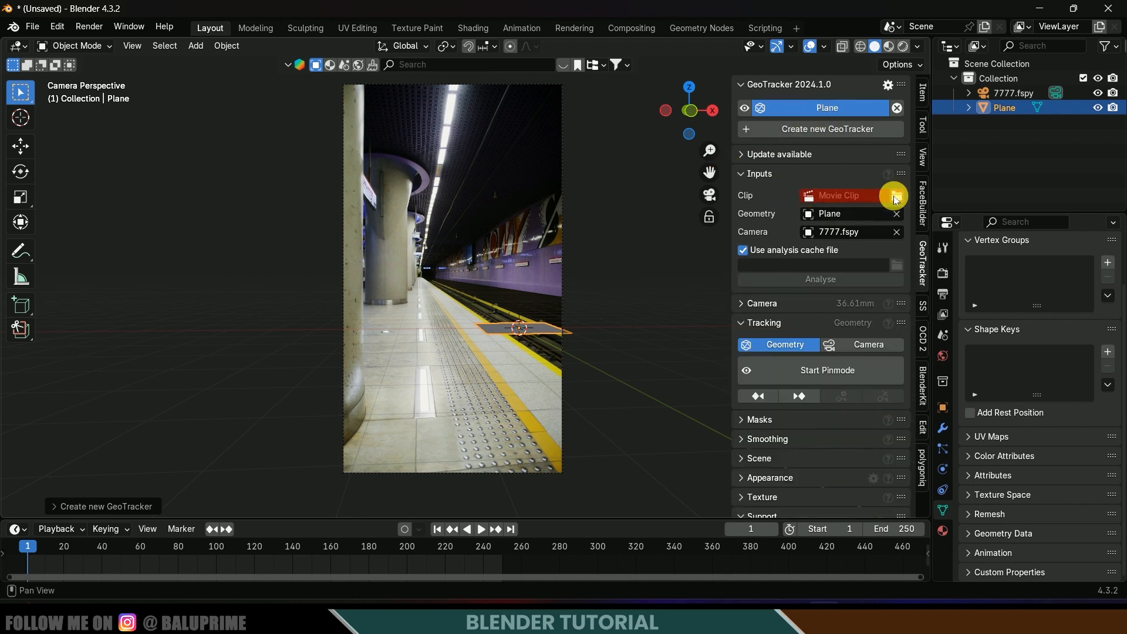
click(896, 197)
click(220, 176)
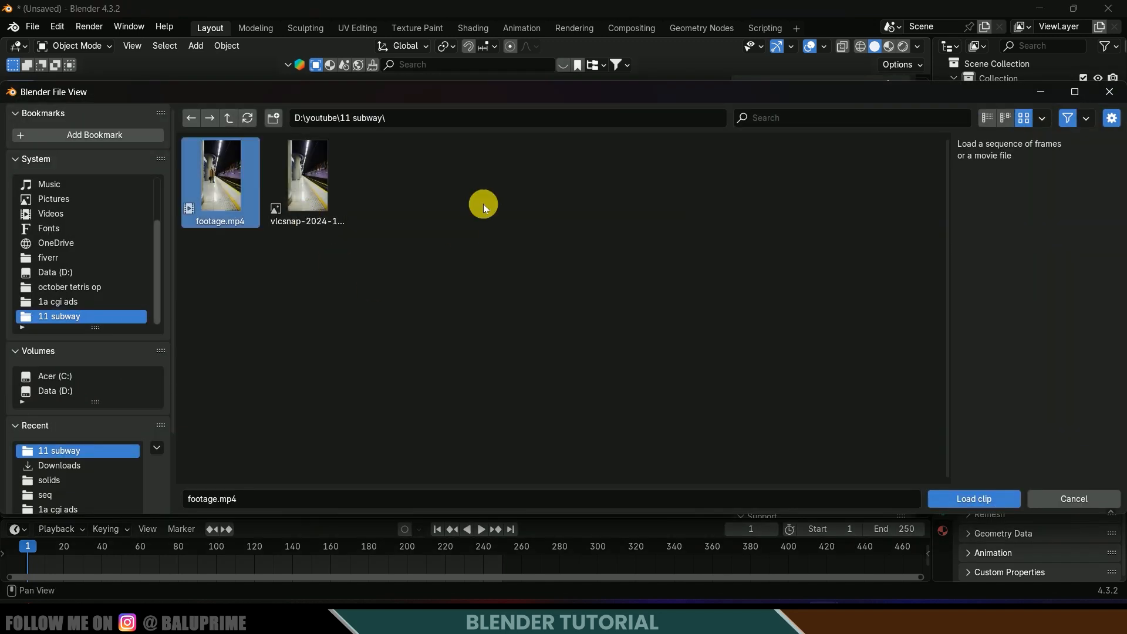
click(963, 500)
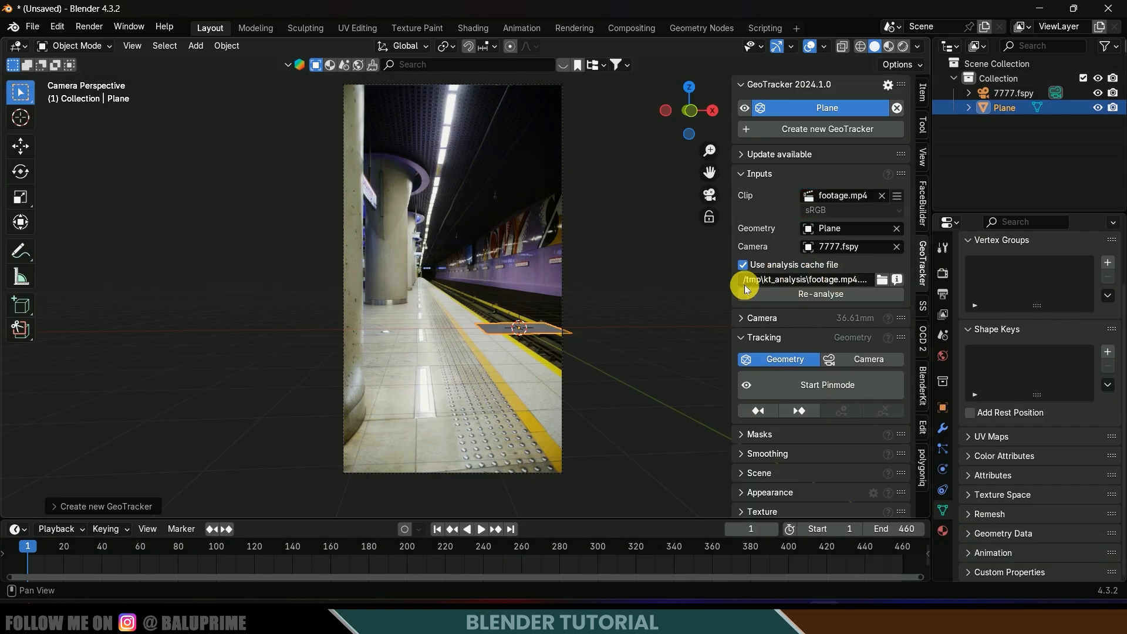
- Re-analyse the GeoTracker clip from frame 1 to 250, rebuilding the existing analysis file
click(829, 299)
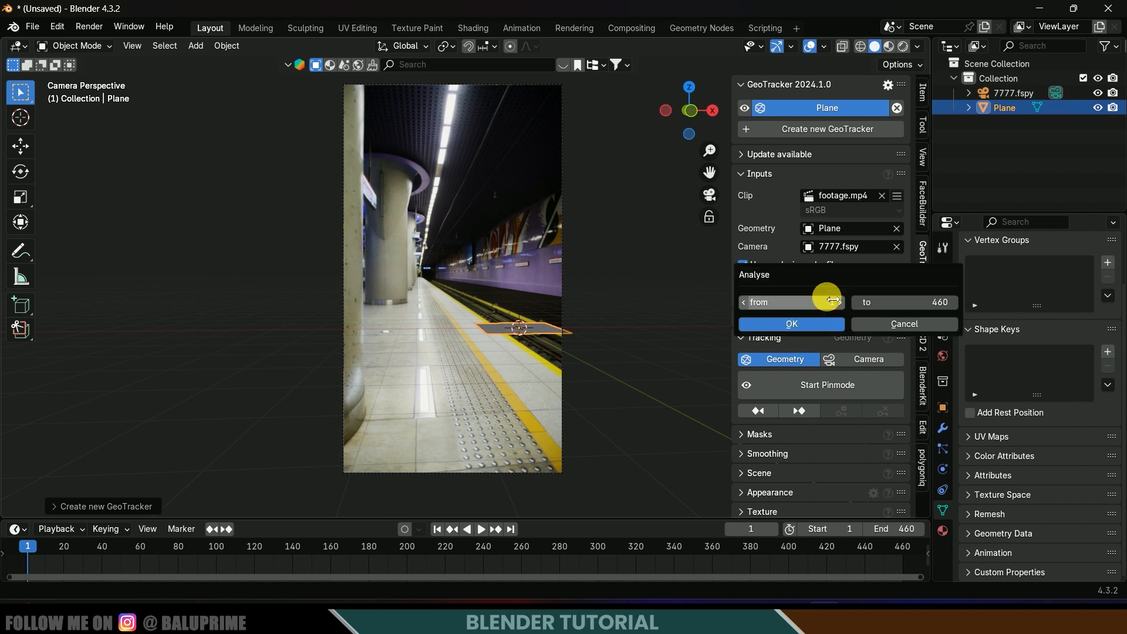
click(918, 309)
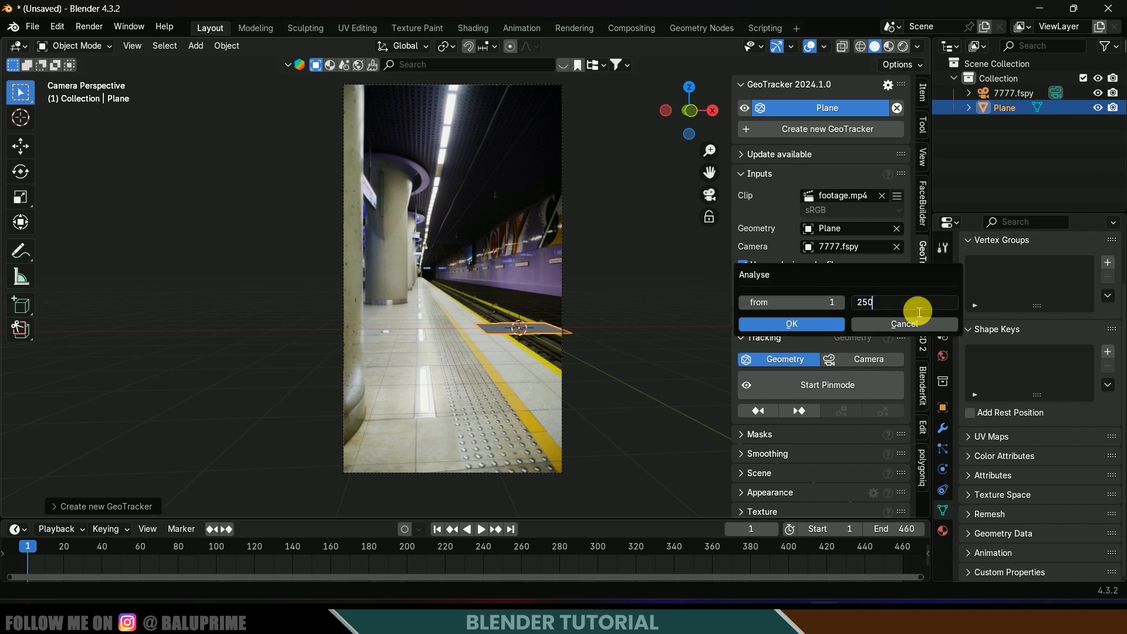
text(250)
key(Return)
click(801, 322)
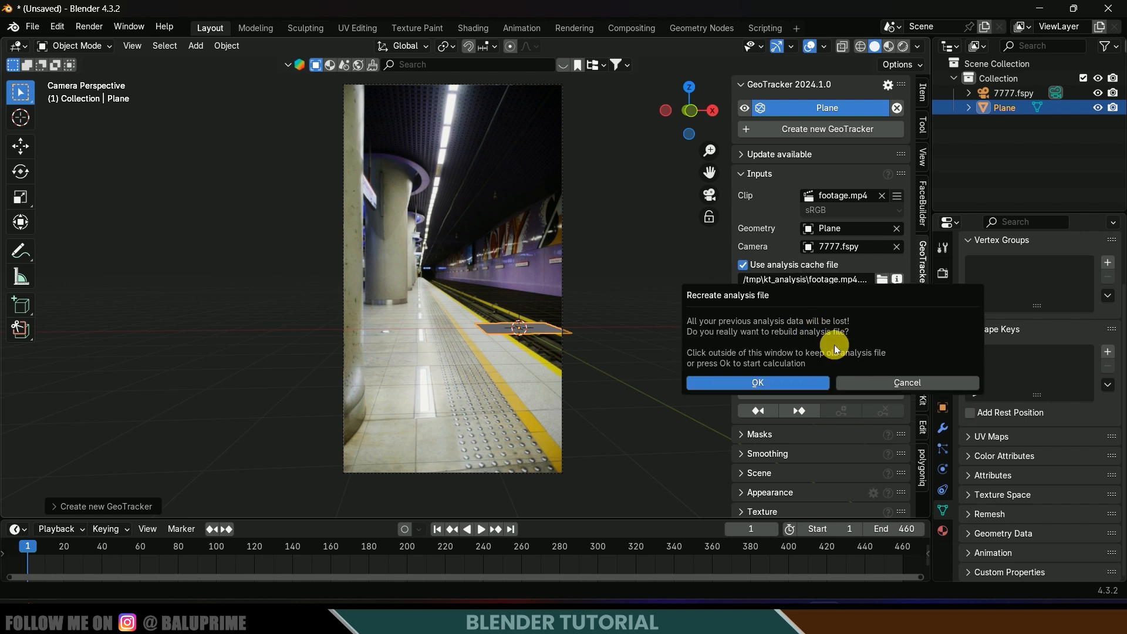
click(767, 380)
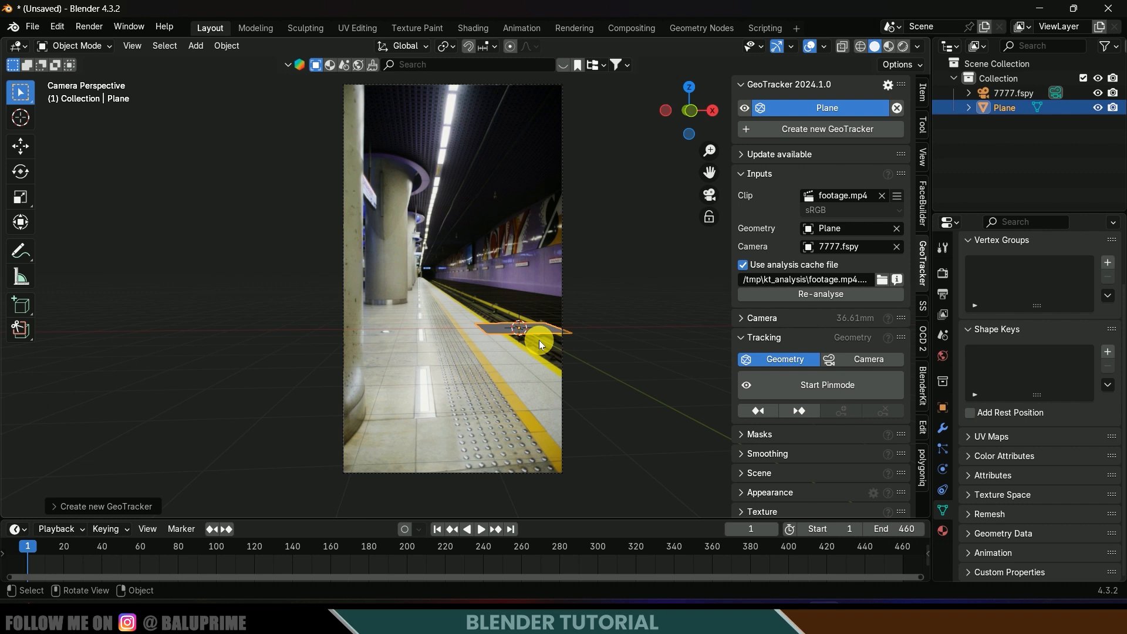
- Switch GeoTracker to camera tracking, enter Pinmode and track the footage forward to the end
click(875, 359)
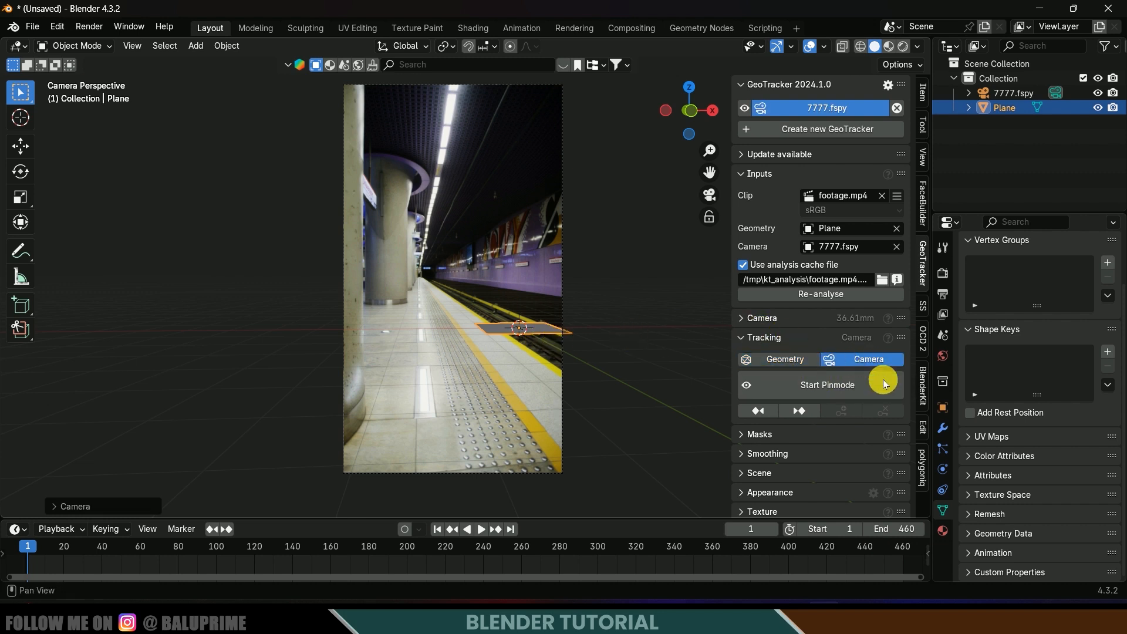
click(809, 385)
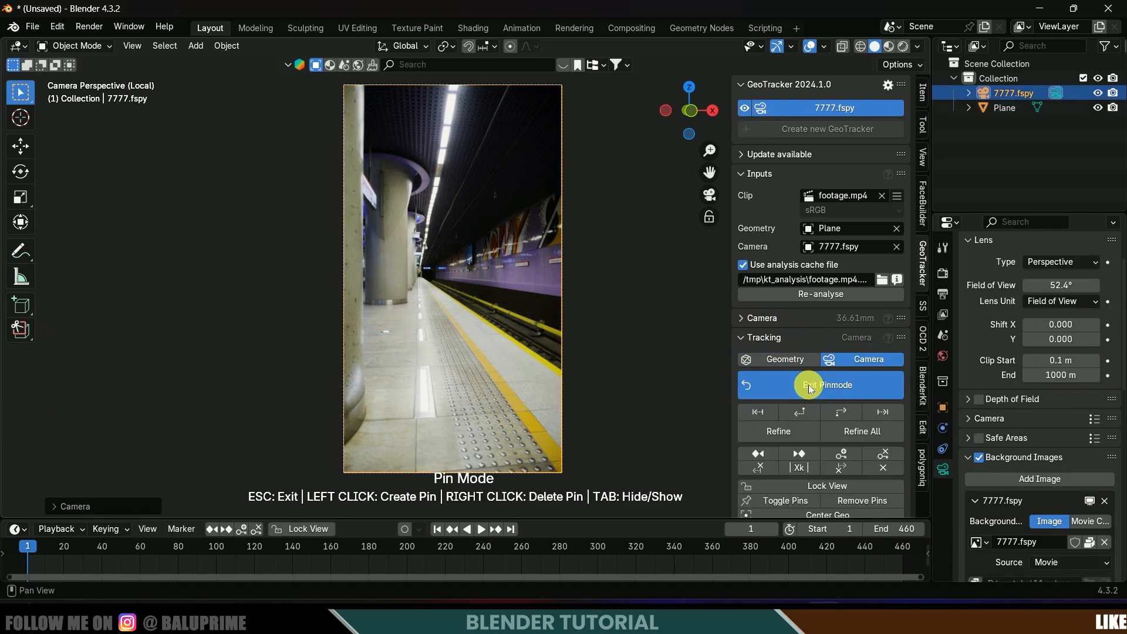
click(841, 409)
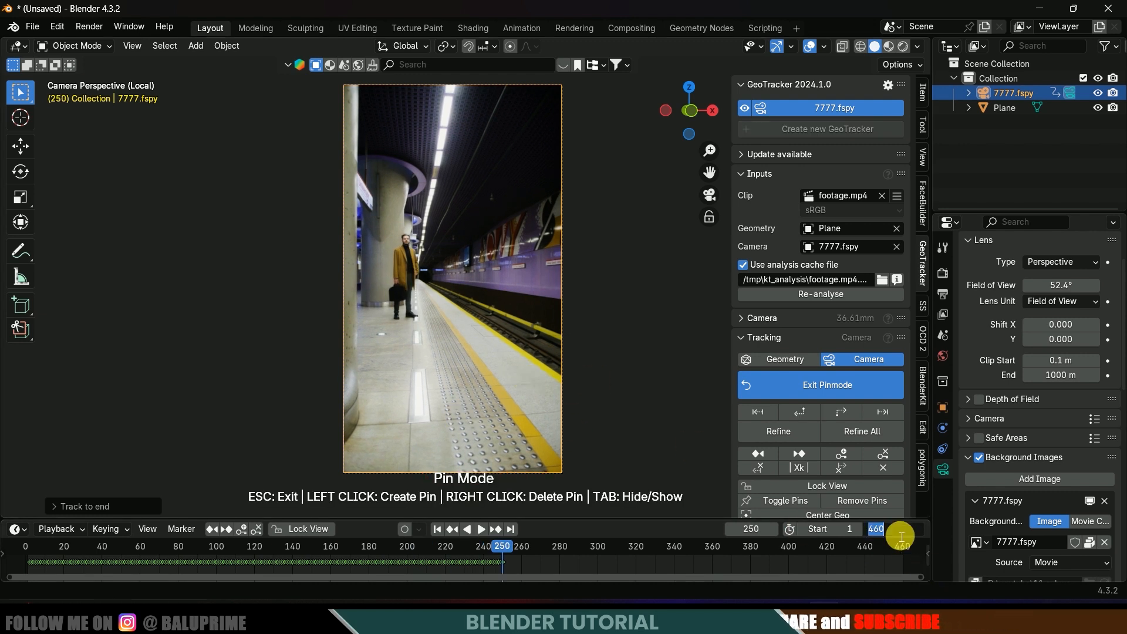
- Set the scene's end frame to 250, fit the timeline to that range and exit Pinmode
key(Return)
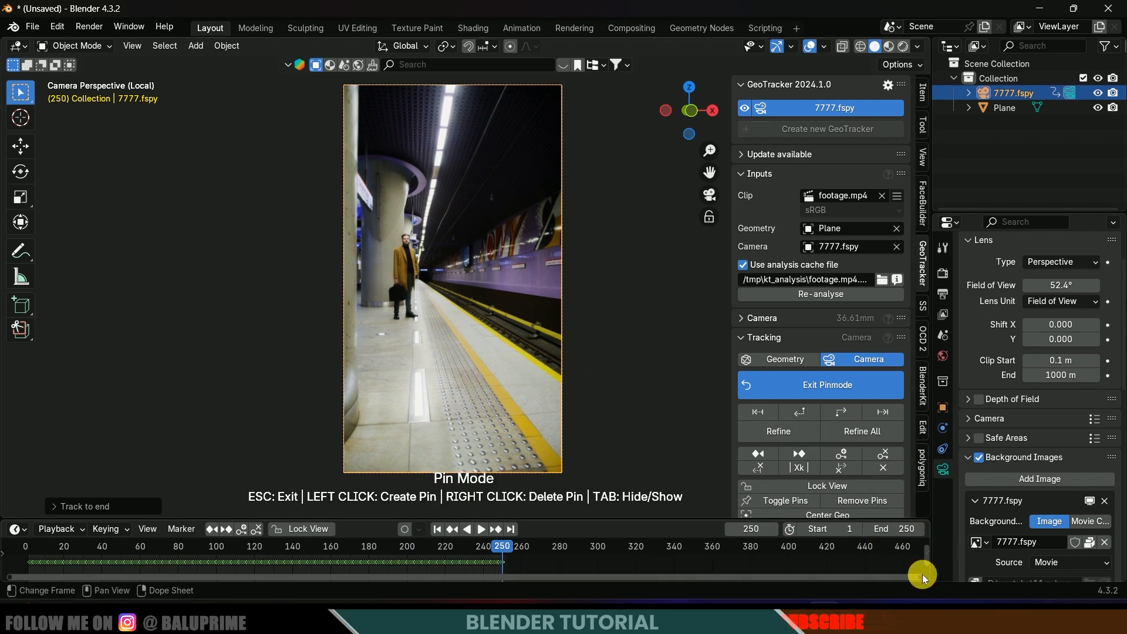
drag(919, 577, 506, 588)
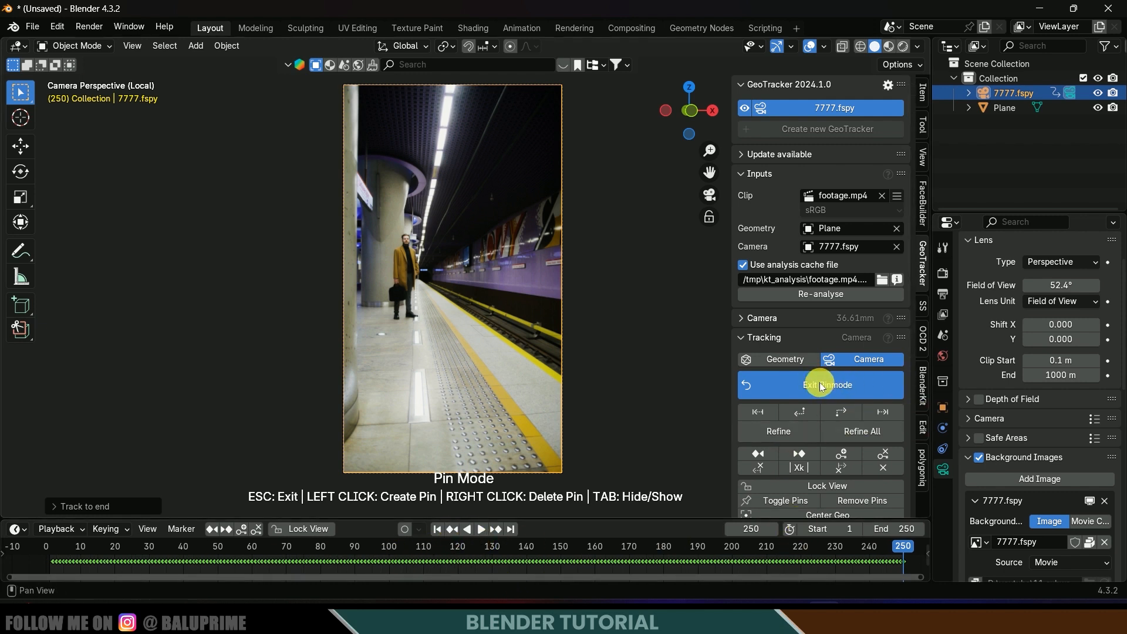
click(848, 389)
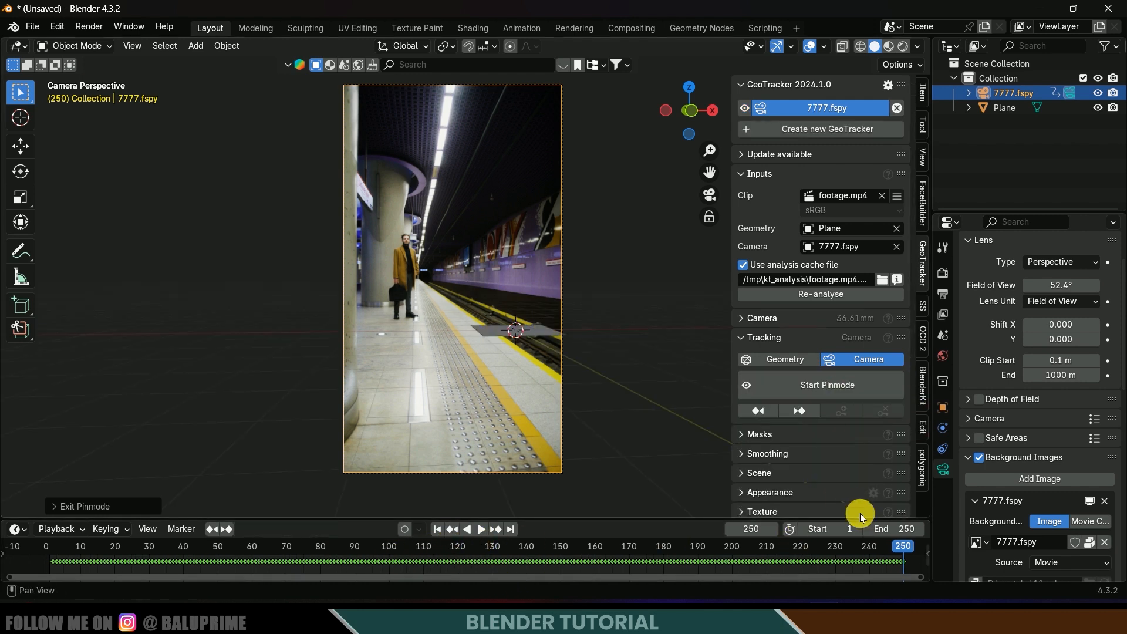
- Scrub through the tracked frames to check the plane against the footage, ending on the first frame
drag(905, 552, 259, 558)
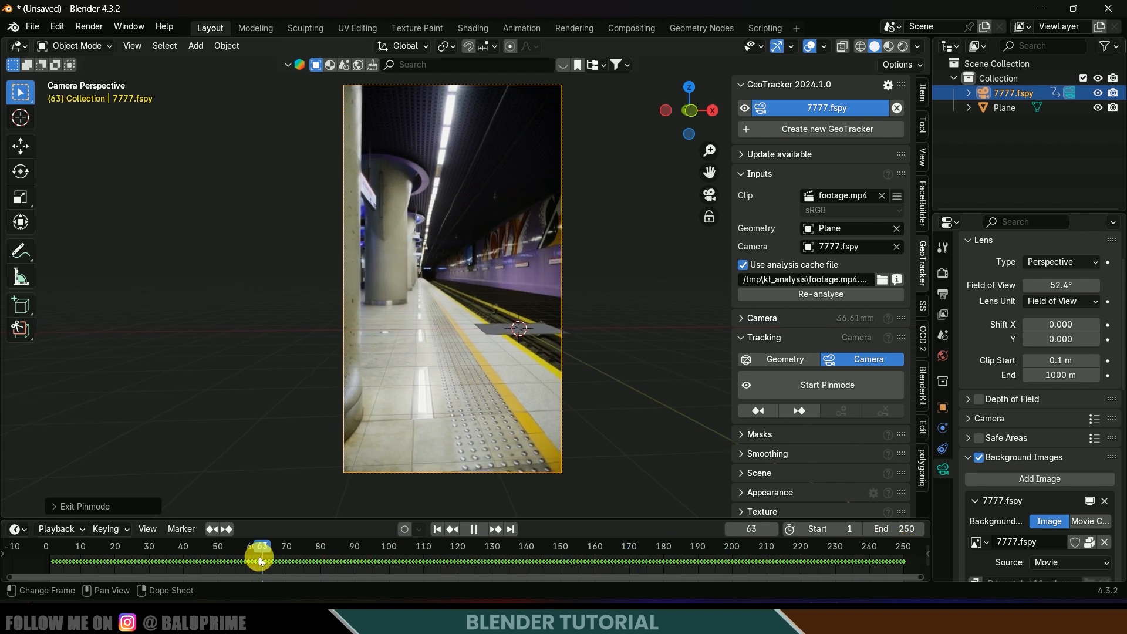
drag(410, 563, 299, 549)
click(441, 303)
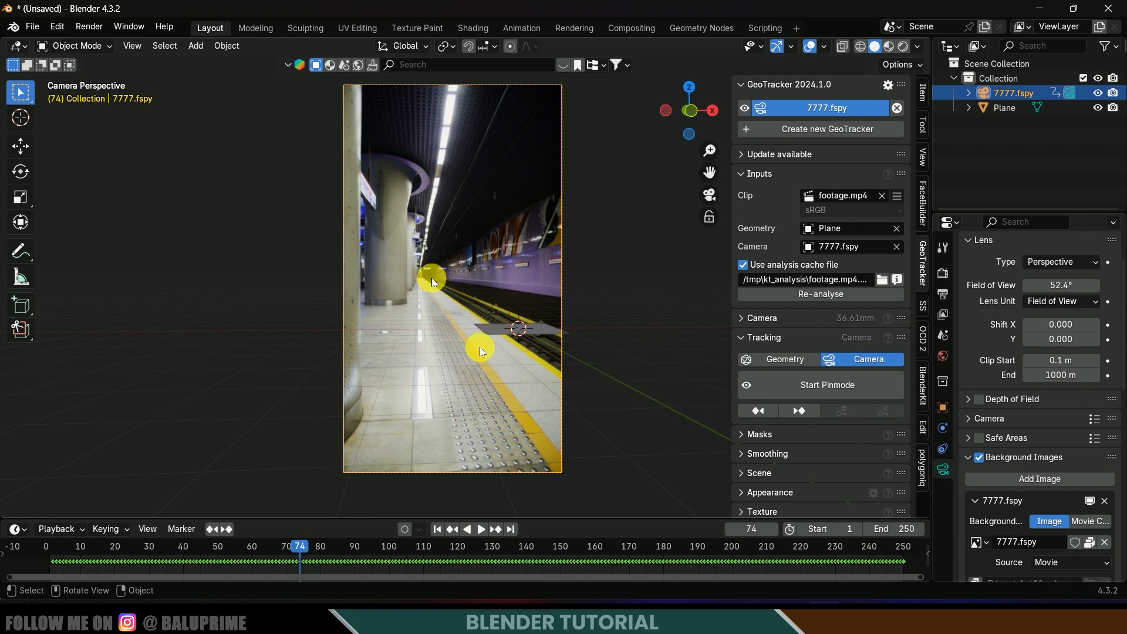
click(437, 530)
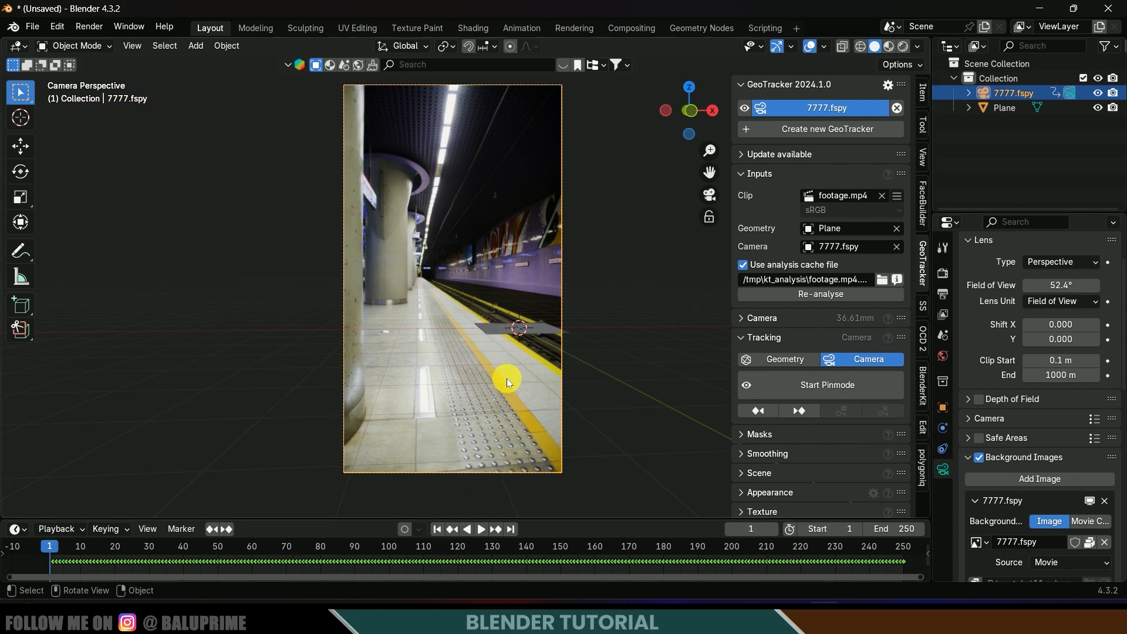
- Edit the plane's mesh and move its near edge toward the camera to lengthen the floor along the tracks
click(499, 331)
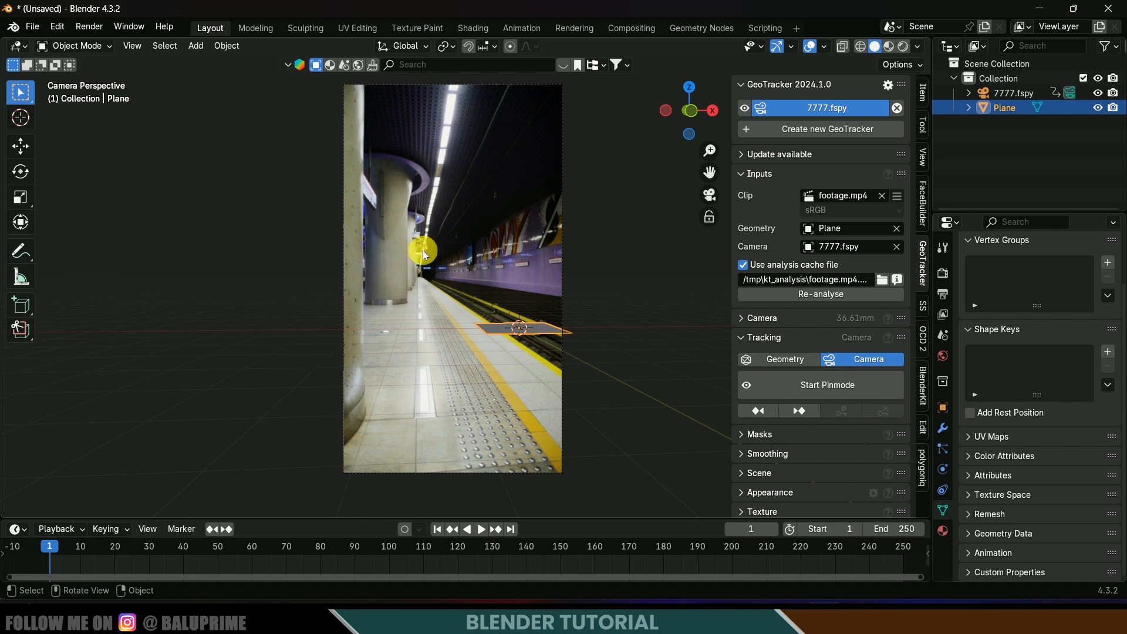
click(80, 47)
click(80, 79)
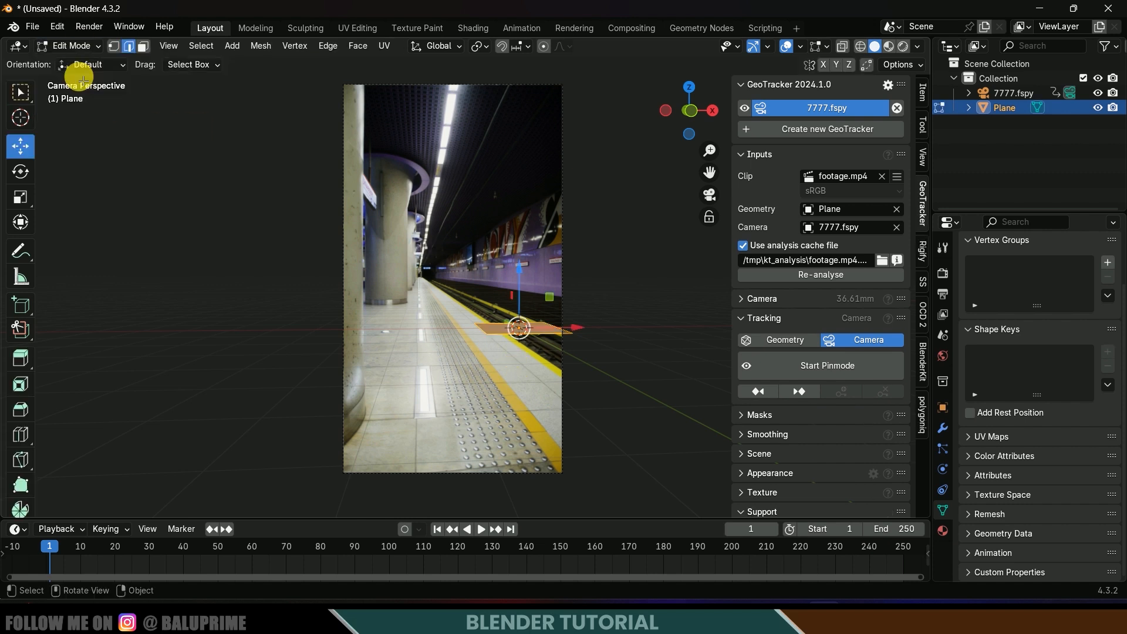
scroll(554, 336, up, 2)
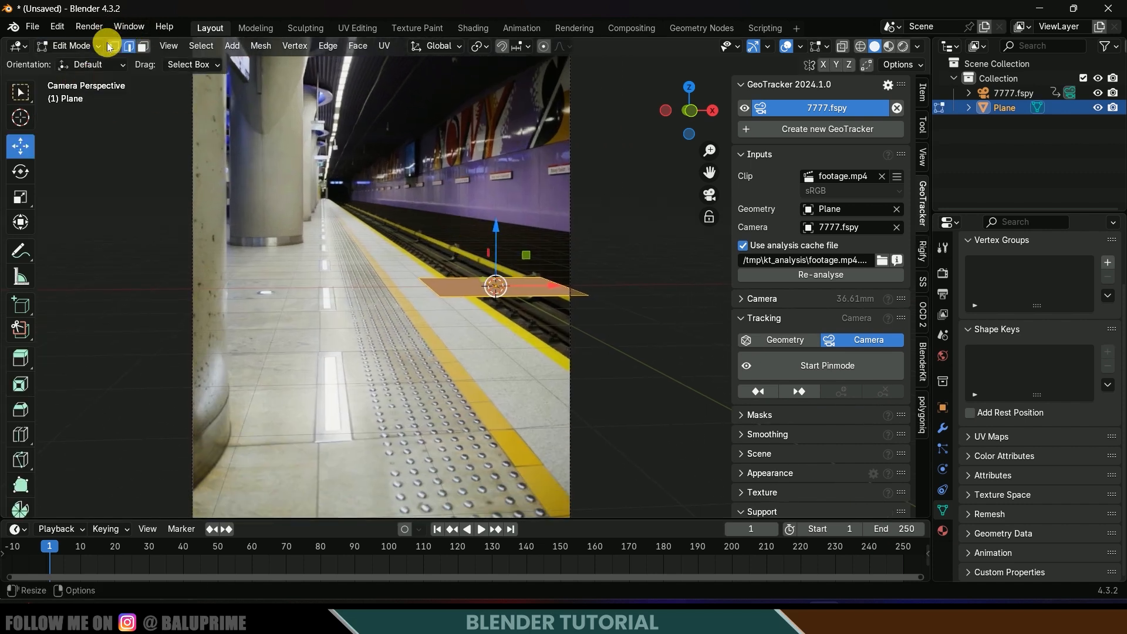
click(473, 300)
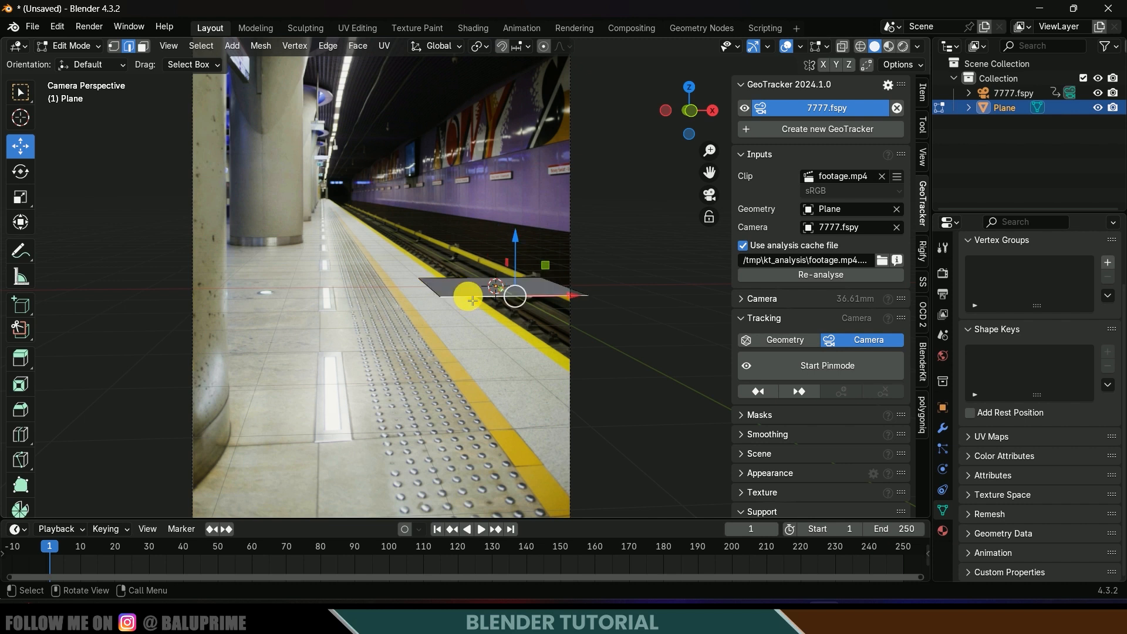
drag(506, 292, 819, 57)
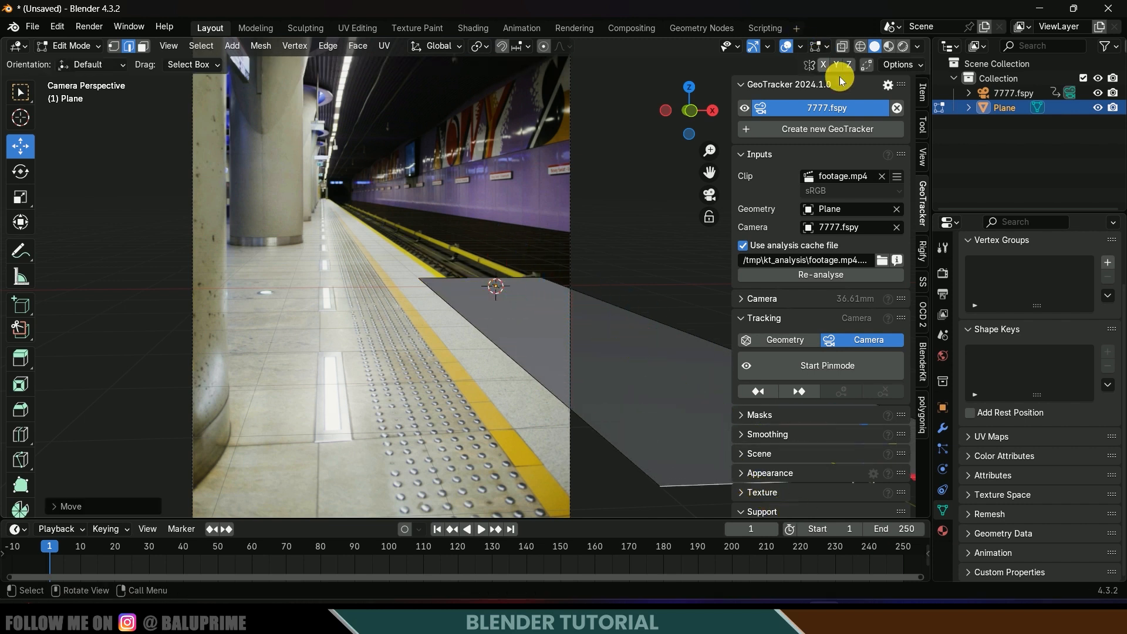
- Extrude the long edge farthest from the platform upward along Z by about 3.4 m to form the tunnel wall
click(485, 277)
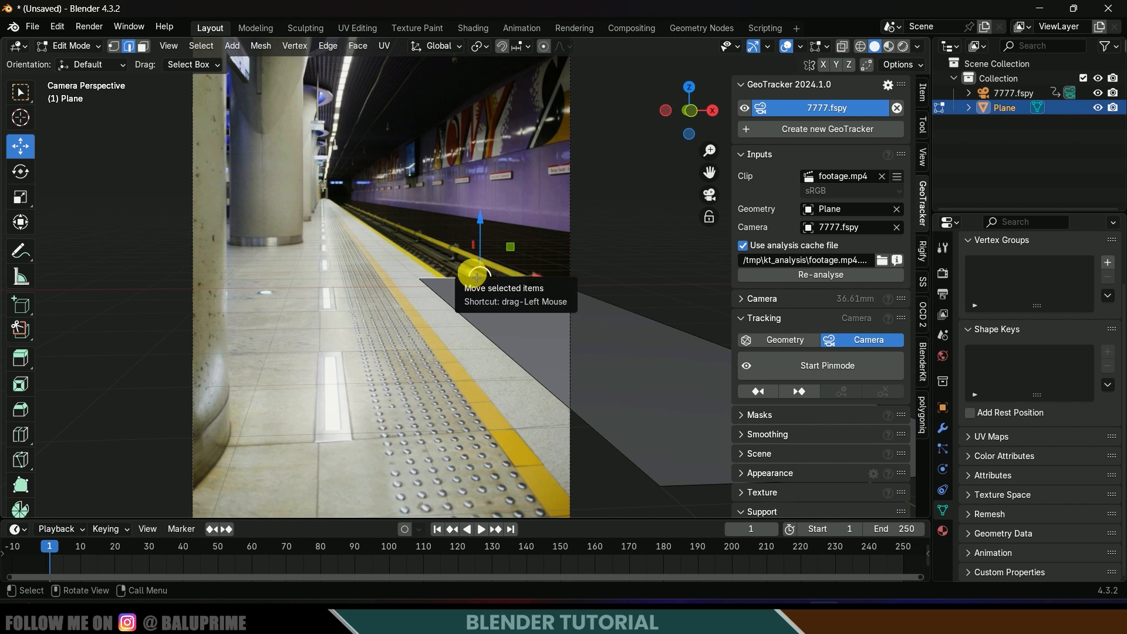
click(596, 301)
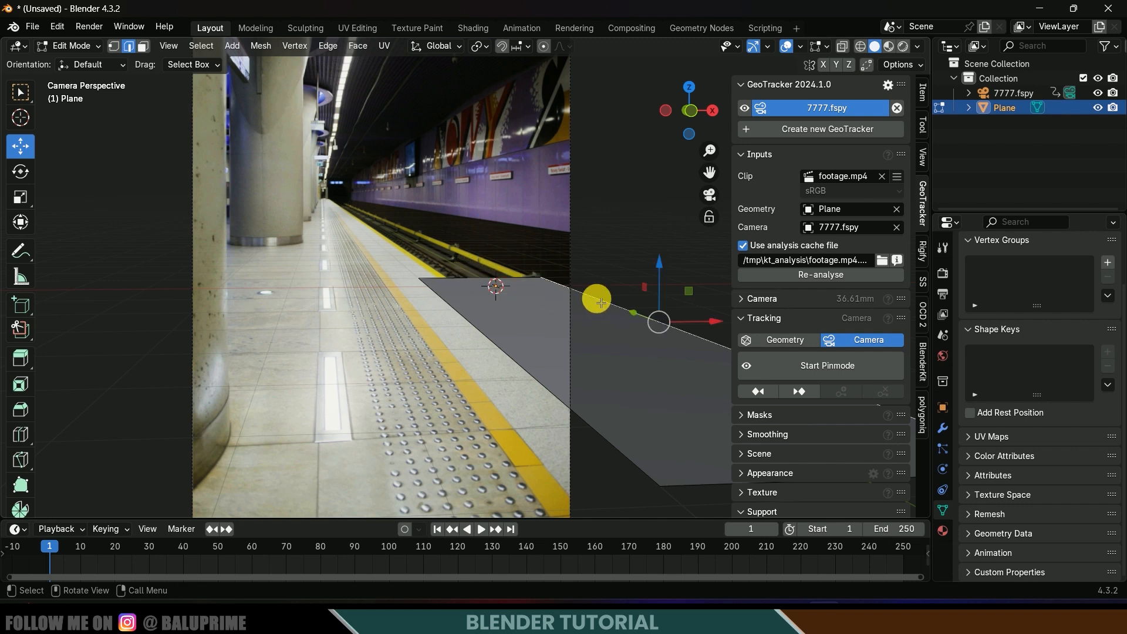
scroll(615, 336, down, 2)
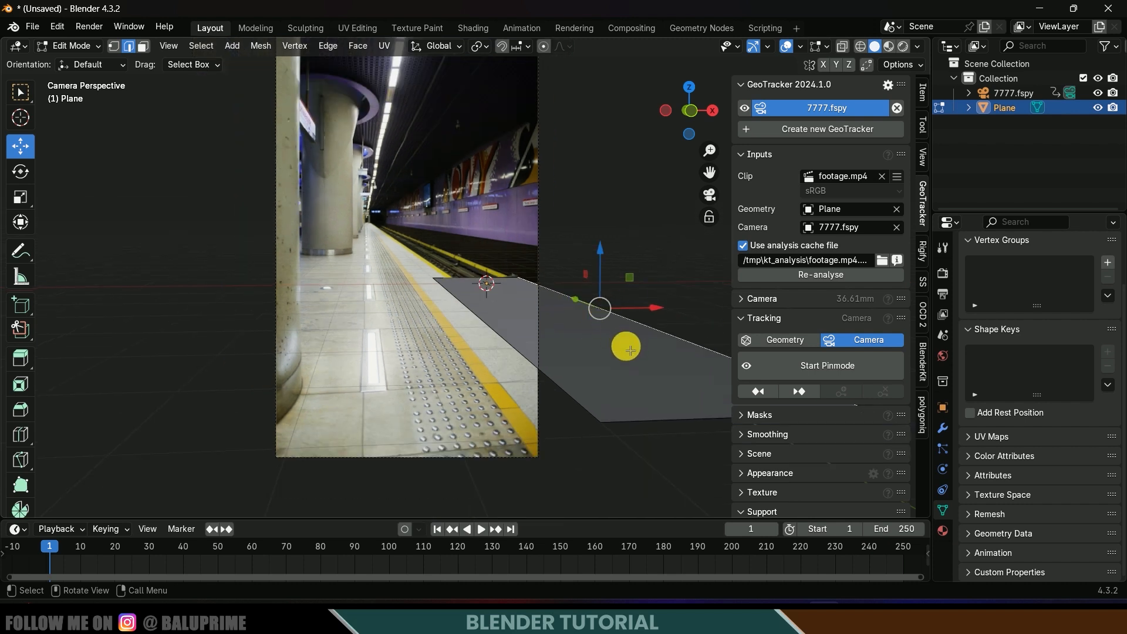
key(e)
key(z)
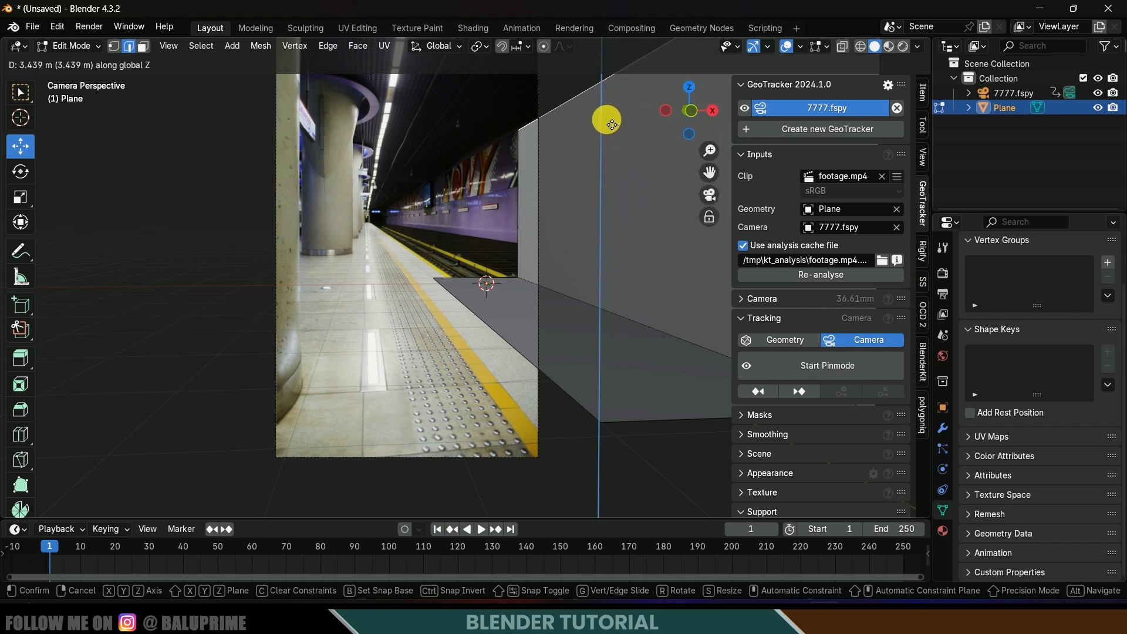
click(610, 118)
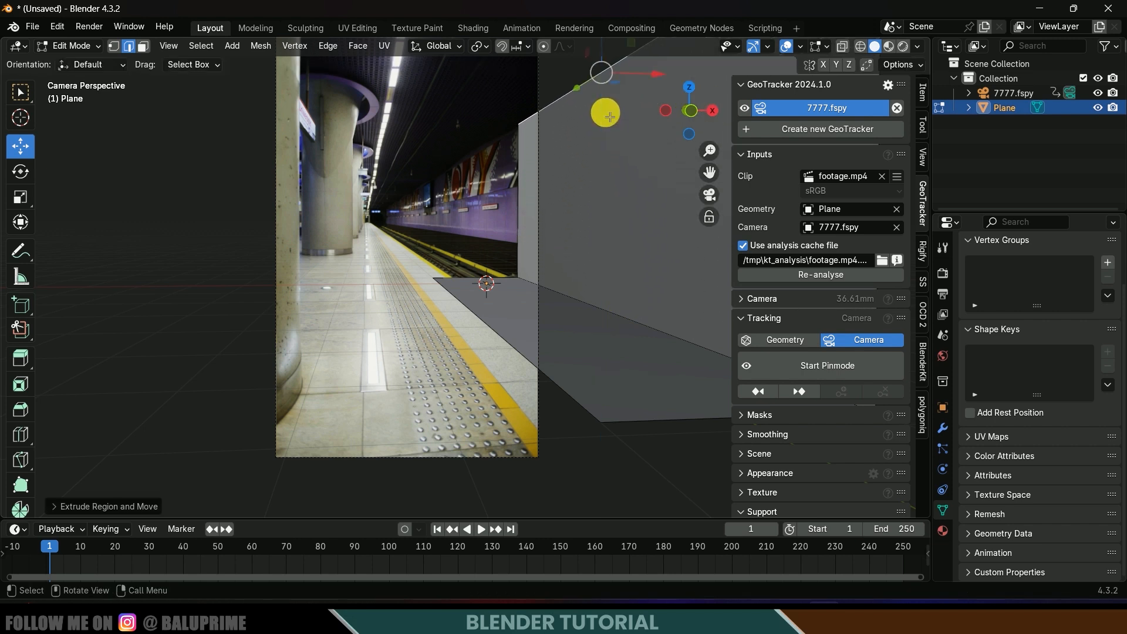
- Extrude the wall's upper edge along X by about -5.9 m to form the ceiling
key(e)
key(x)
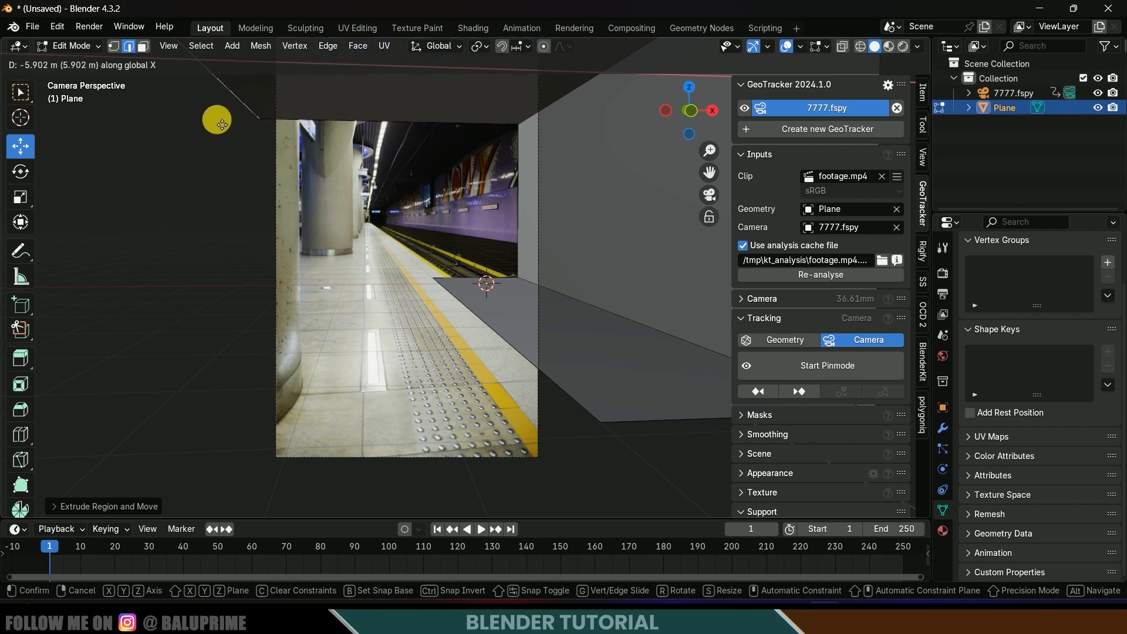
click(219, 129)
- Extrude the track floor's platform-side edge up about 0.35 m along Z and across the platform along negative X to form its floor
click(507, 341)
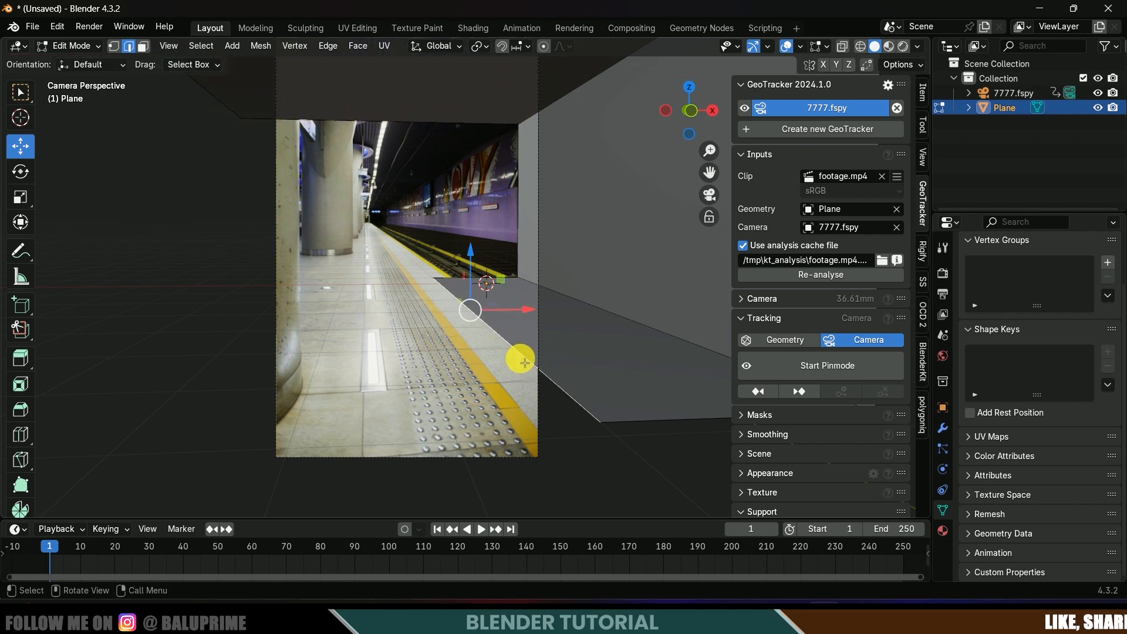
key(g)
key(z)
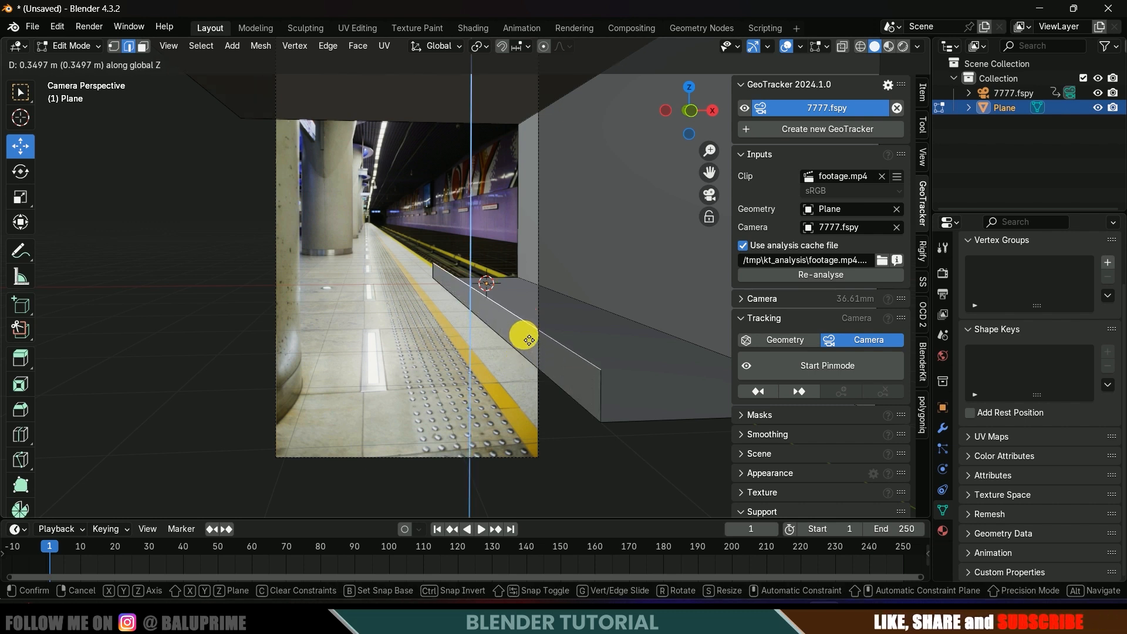
click(529, 331)
key(e)
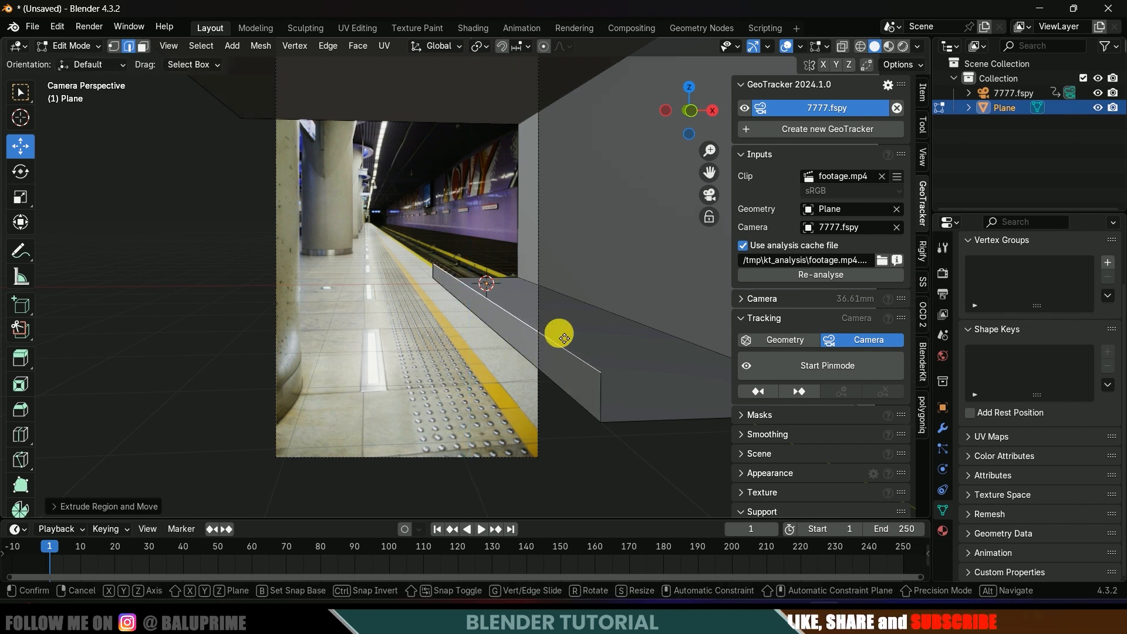
key(x)
click(554, 378)
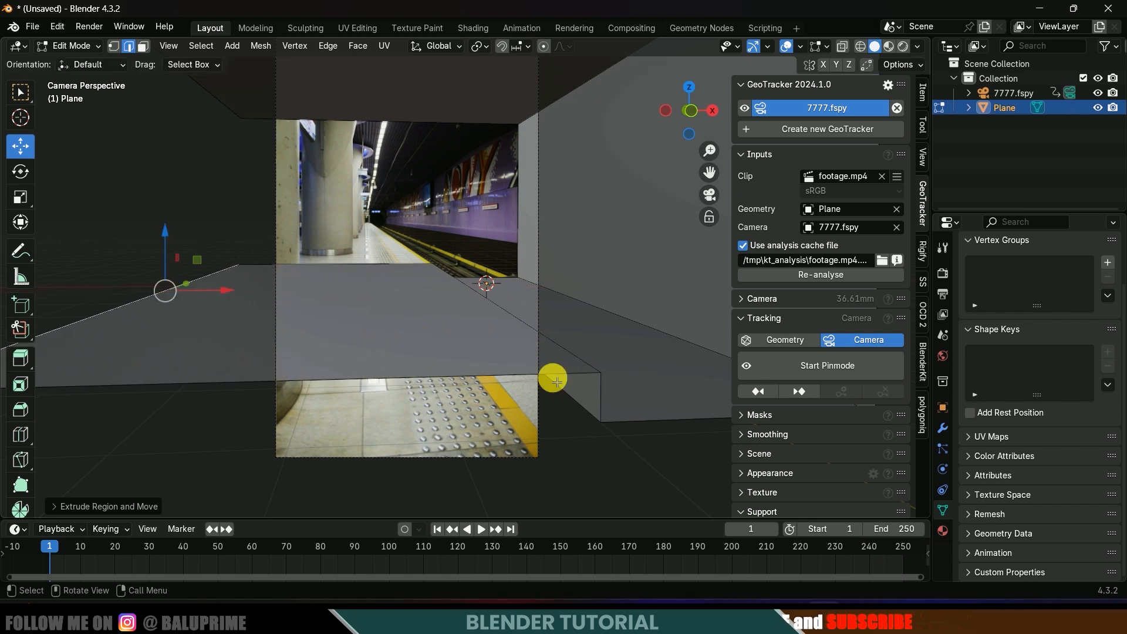
- Select the track floor face and move it down along Z to deepen the track trench below the platform
middle_drag(634, 370, 544, 380)
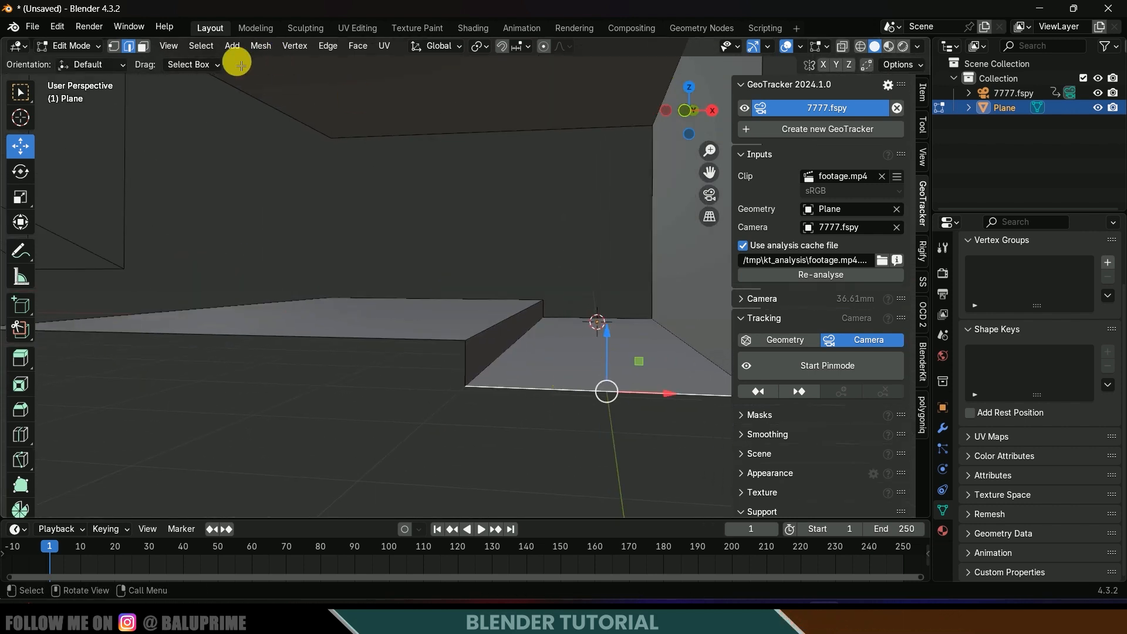
click(143, 46)
click(594, 364)
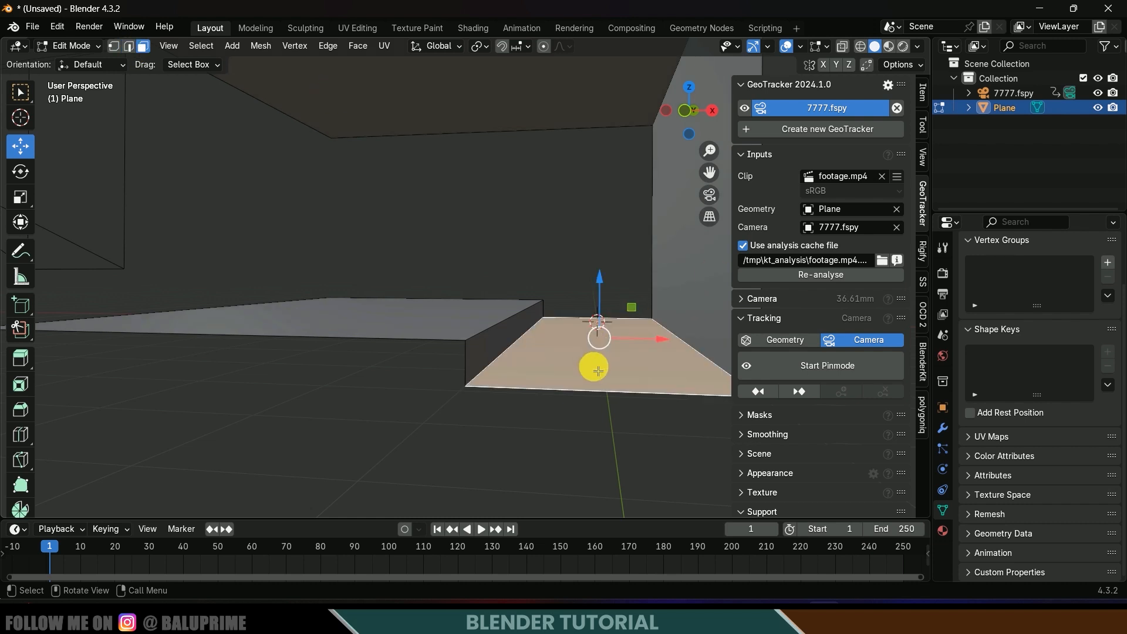
middle_drag(594, 365, 625, 374)
drag(477, 267, 474, 316)
key(KP_0)
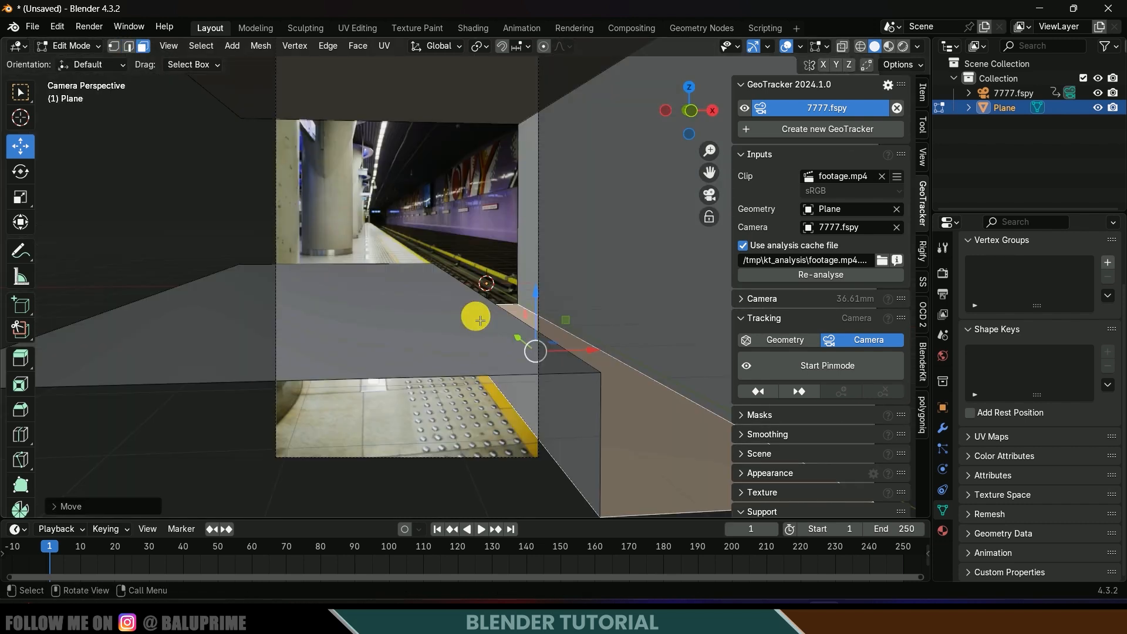
mouse_move(544, 298)
mouse_down()
mouse_move(542, 317)
mouse_move(546, 307)
mouse_move(526, 300)
mouse_up()
scroll(529, 284, down, 3)
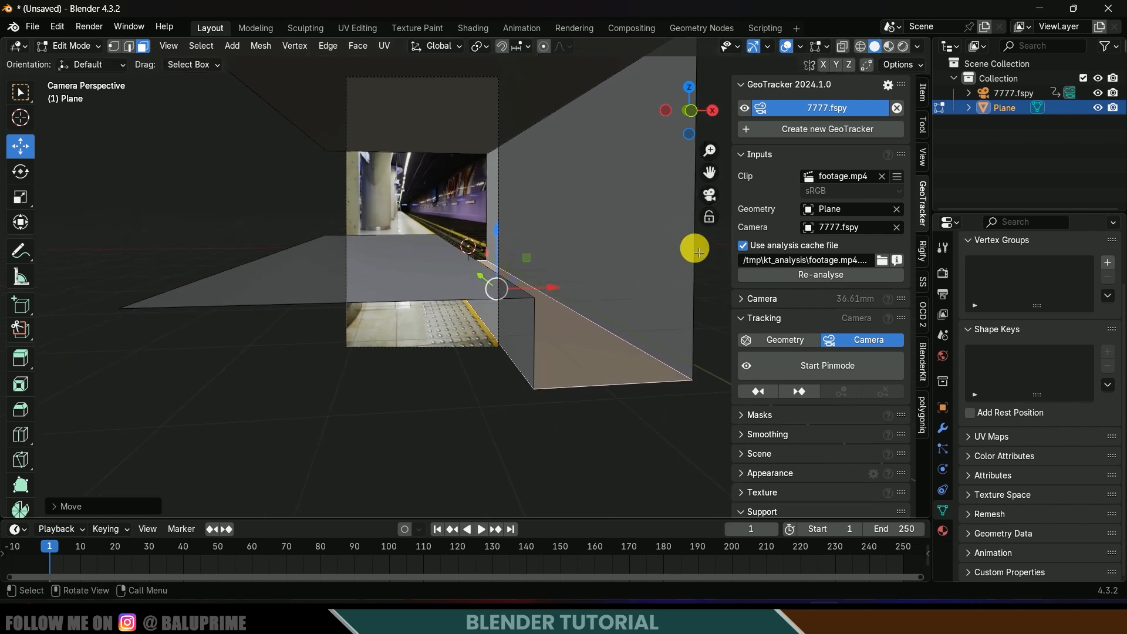
- Select the camera-side edges of the wall, ceiling, track floor and platform, and move them along Y past the camera
click(706, 268)
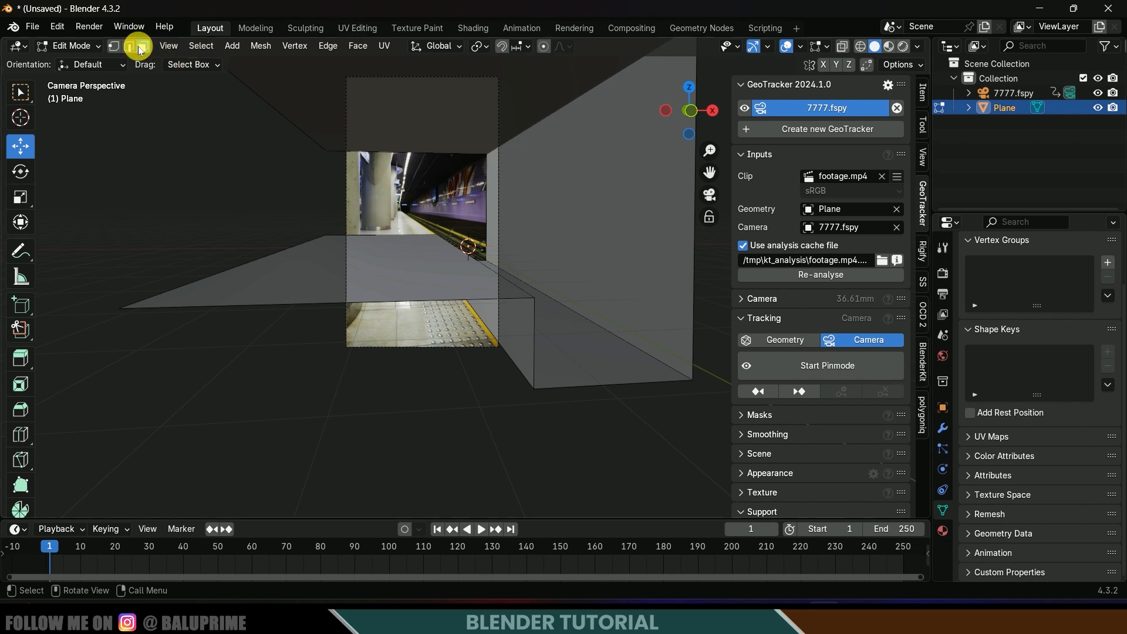
shift+middle_drag(561, 242, 537, 323)
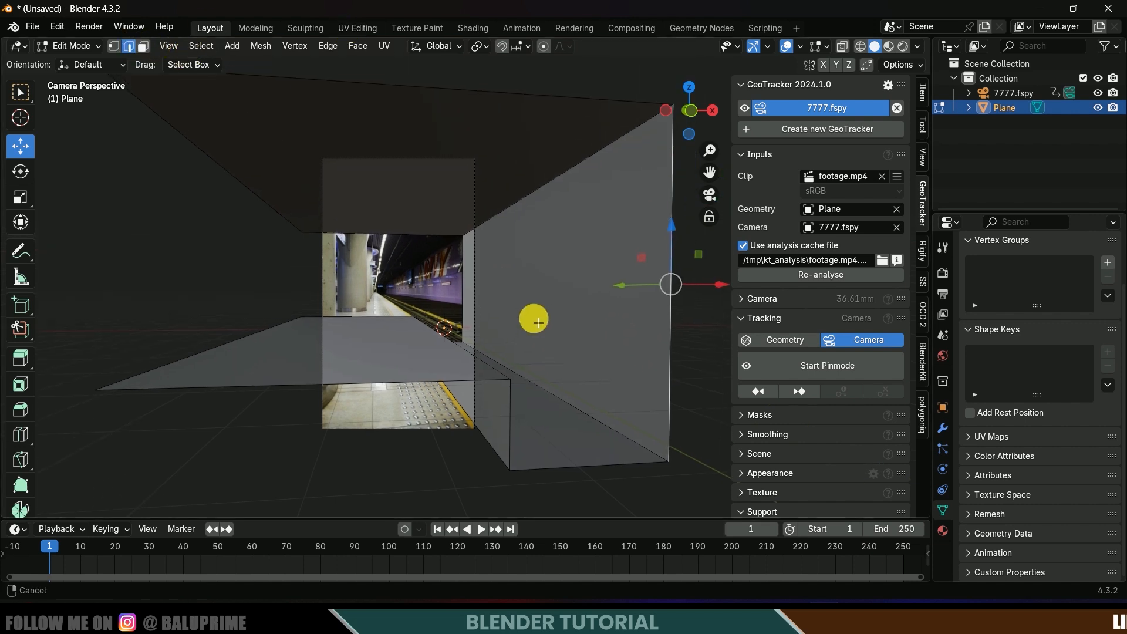
shift+click(556, 101)
shift+middle_drag(589, 285, 592, 230)
shift+click(584, 409)
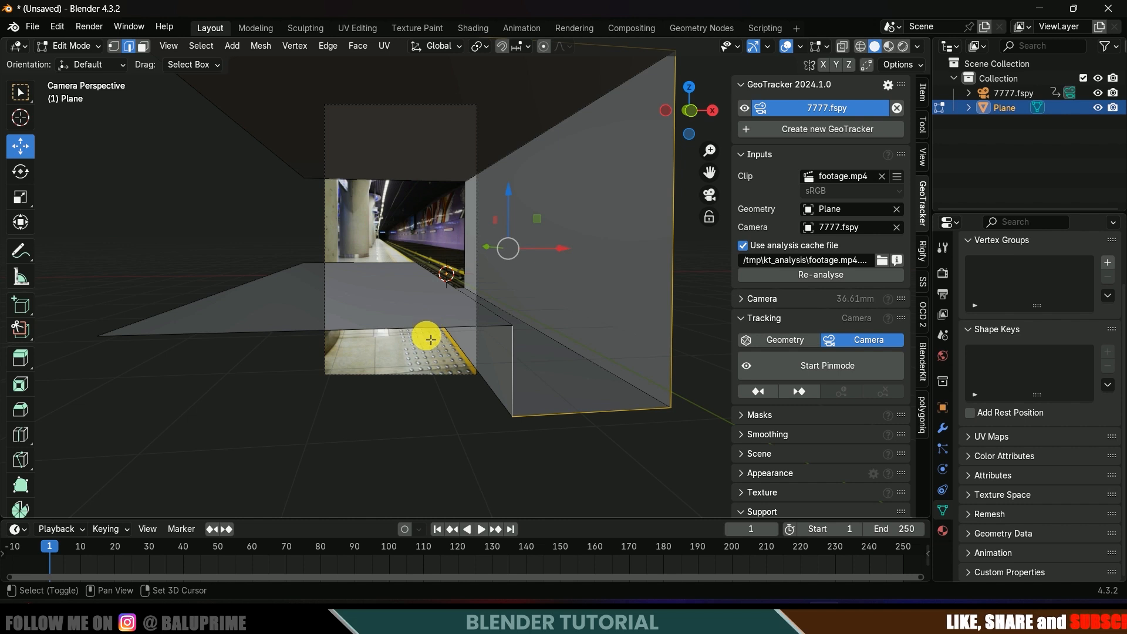
middle_drag(423, 329, 312, 257)
drag(307, 239, 557, 364)
middle_drag(557, 364, 526, 359)
key(KP_0)
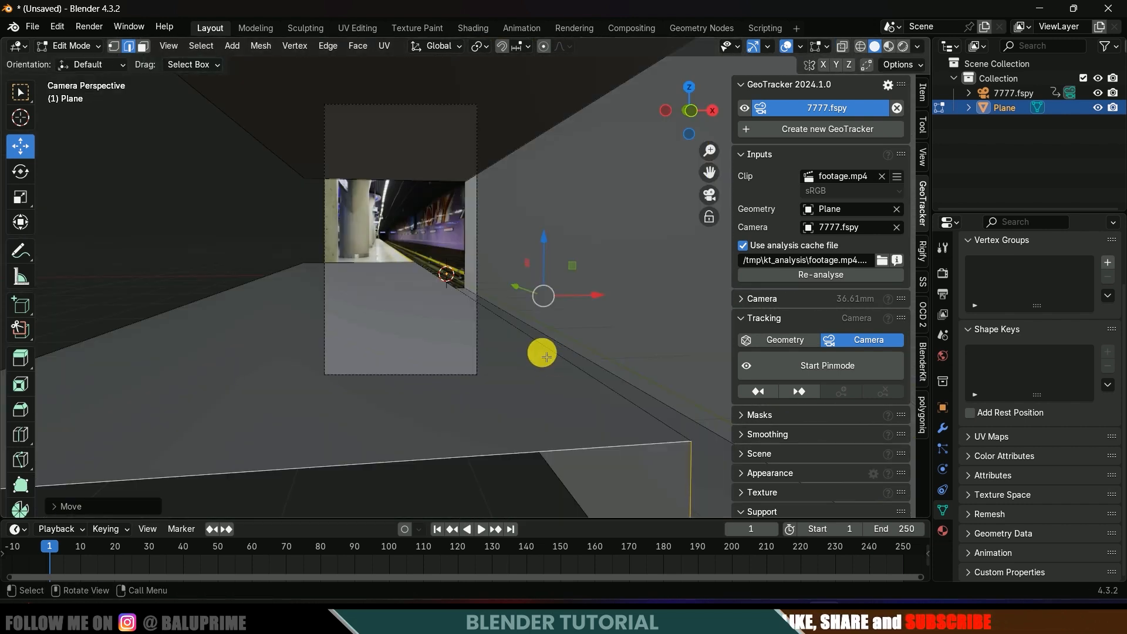
drag(519, 298, 536, 303)
- Select the far-end edges of the station geometry and move them away along Y to greatly lengthen the tunnel
middle_drag(409, 273, 364, 377)
click(326, 383)
shift+click(325, 382)
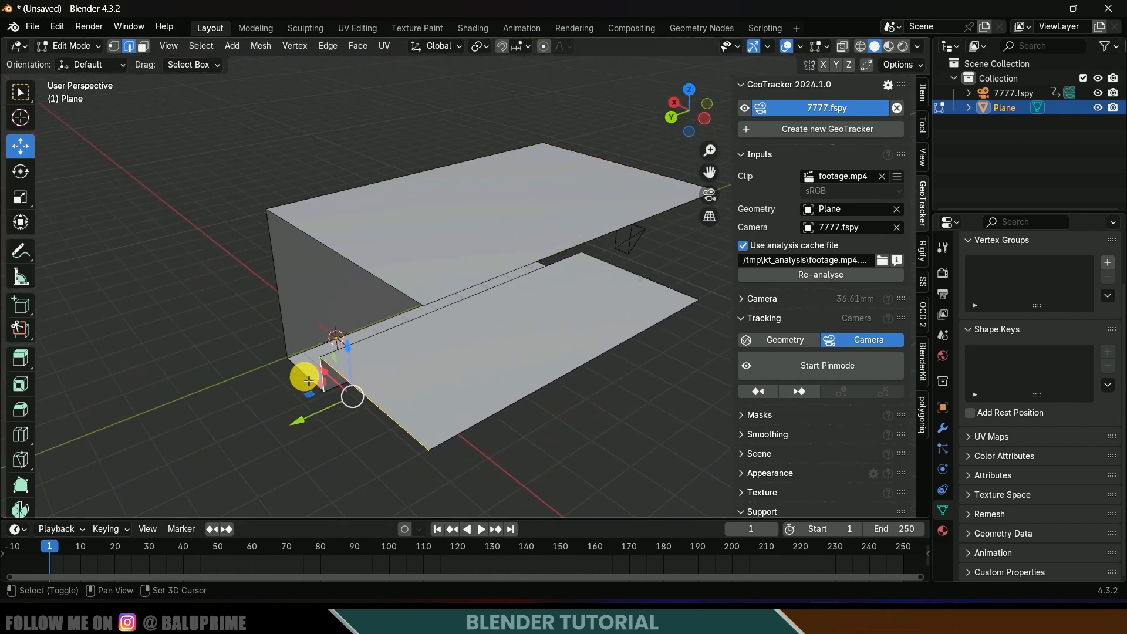
shift+click(311, 382)
shift+click(291, 341)
shift+click(331, 247)
scroll(455, 381, down, 5)
middle_drag(455, 381, 414, 328)
drag(367, 297, 891, 319)
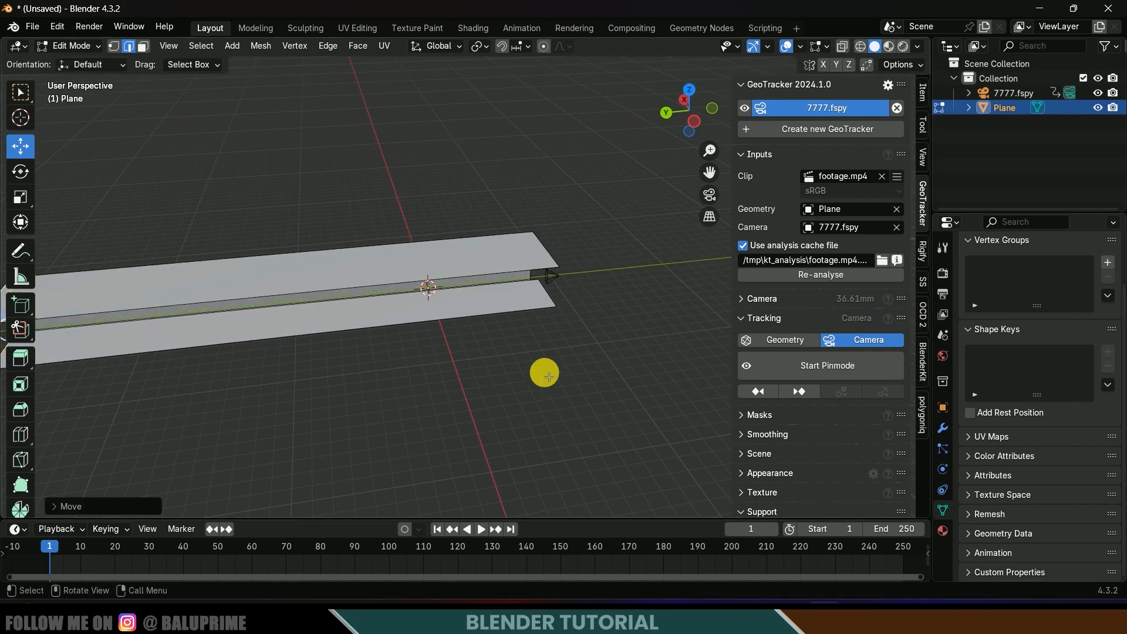
middle_drag(564, 372, 374, 370)
drag(351, 356, 1122, 376)
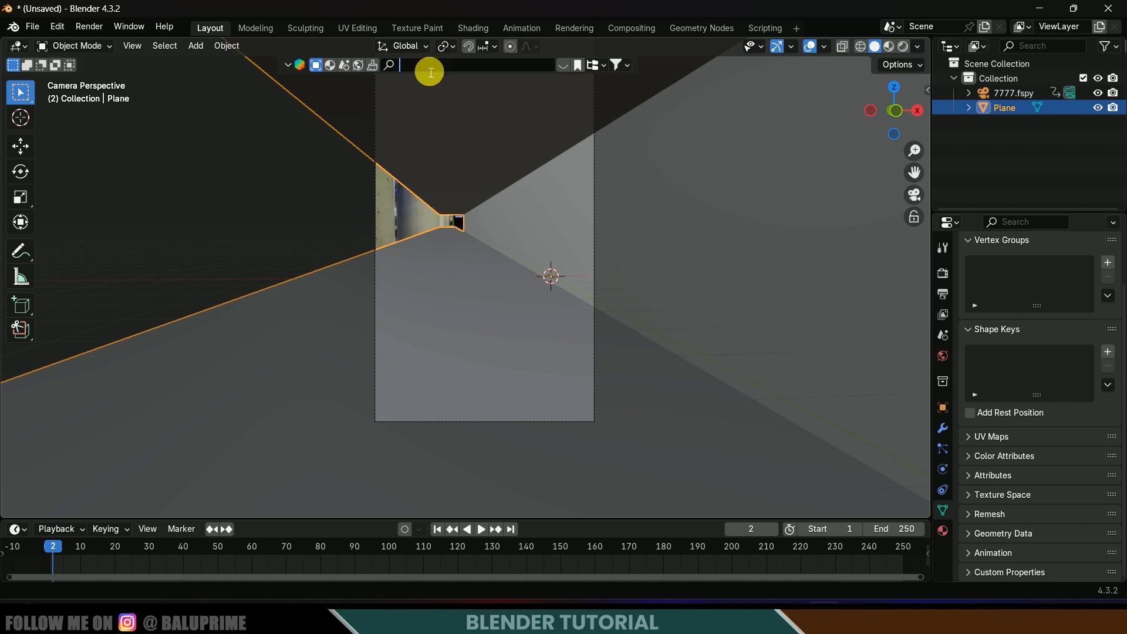
- Search the BlenderKit model library for "shoe" and add the Scan Shoe 04 model to the scene
key(Return)
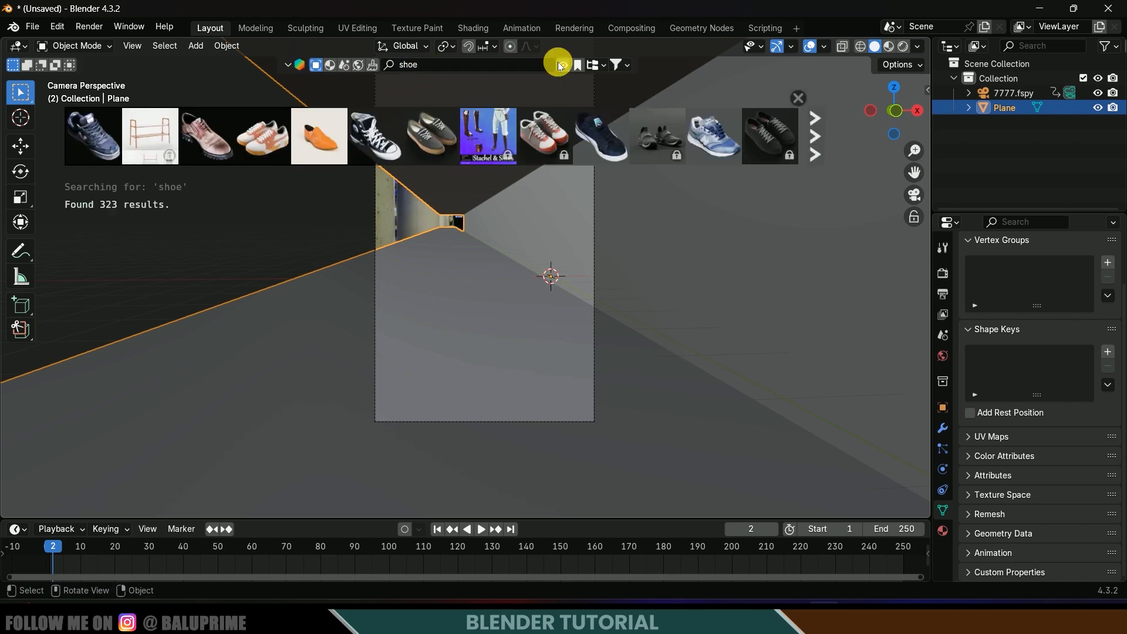
mouse_move(204, 143)
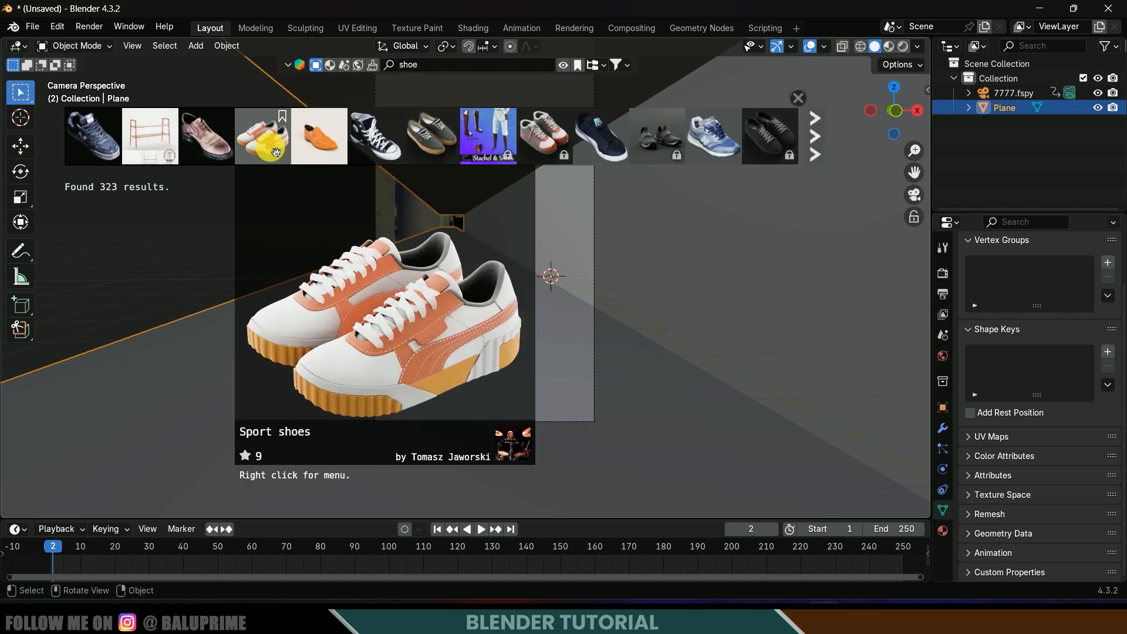
mouse_move(721, 146)
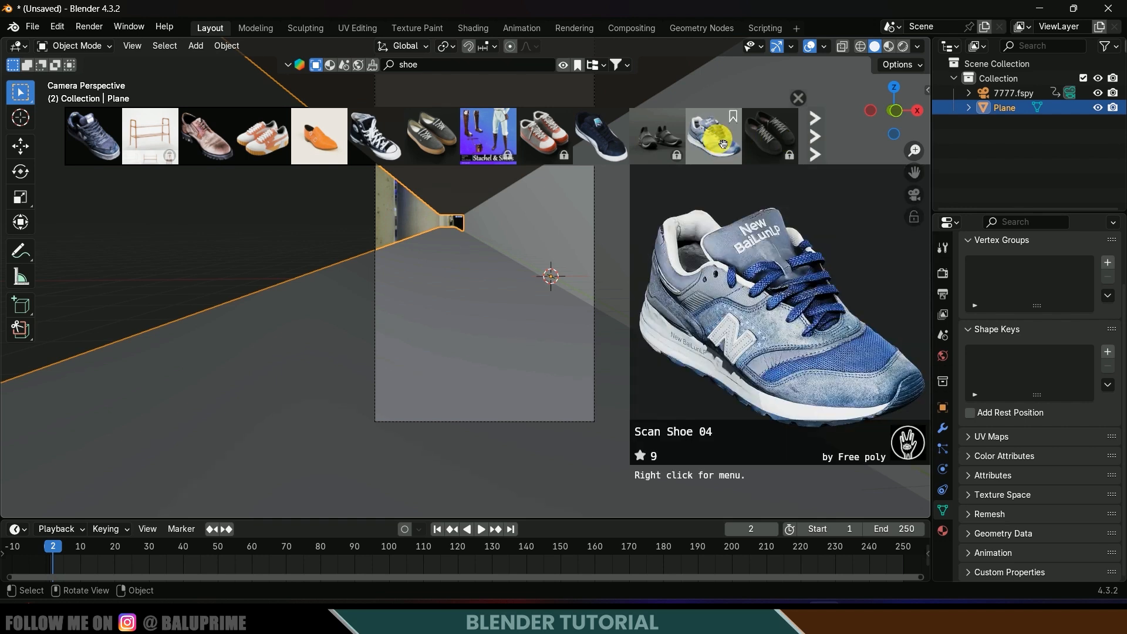
click(723, 144)
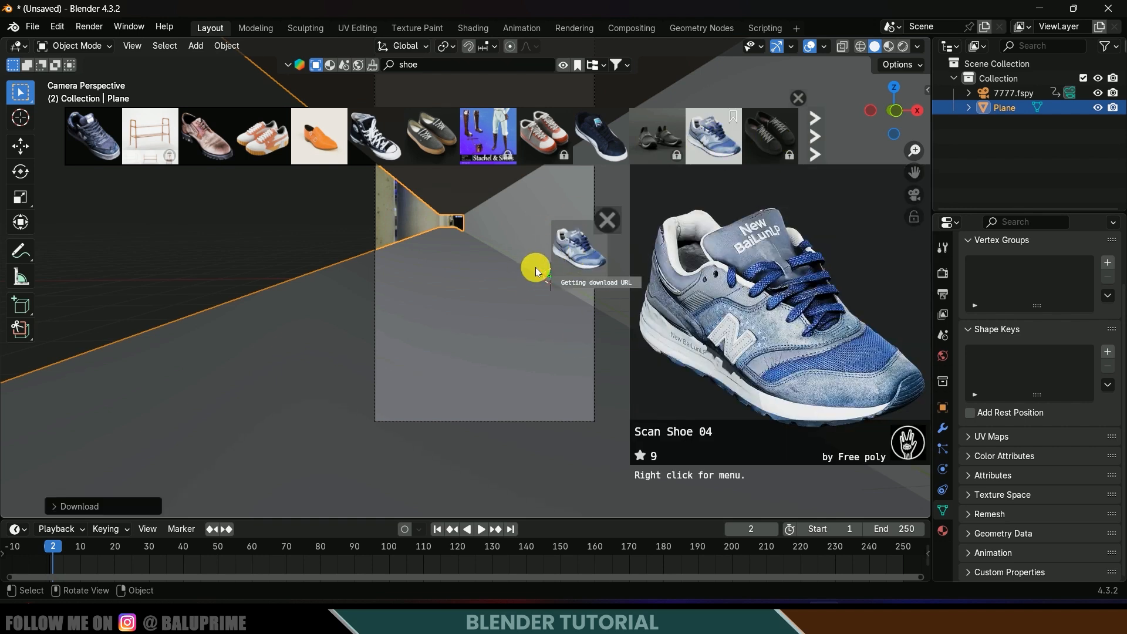
click(797, 103)
click(551, 229)
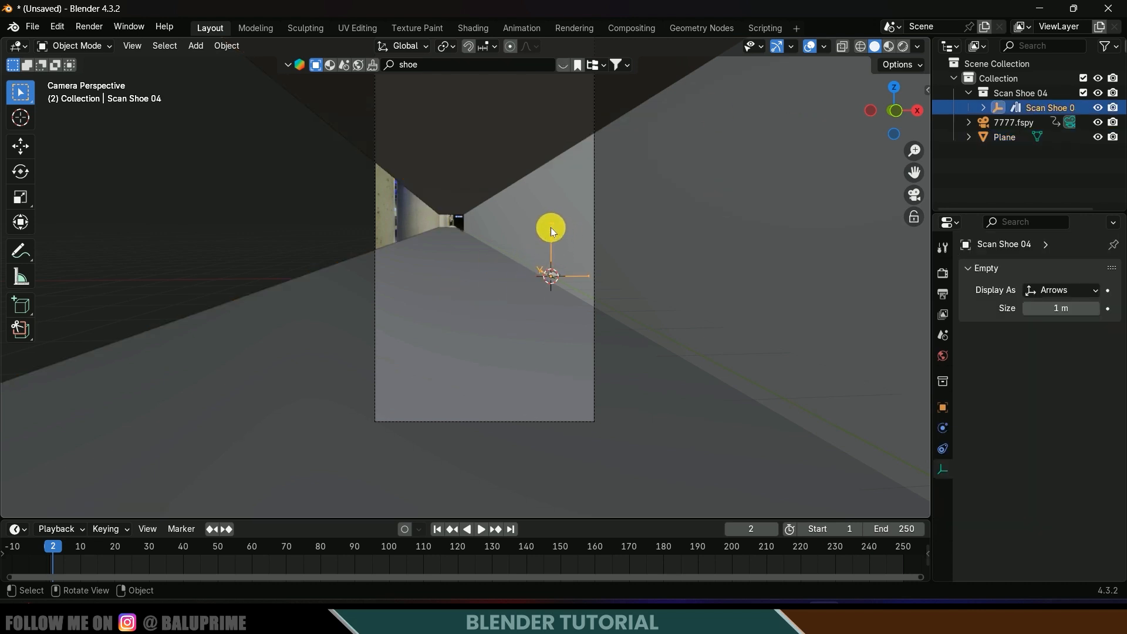
- Scale the shoe up to about 16.05 and set its Z rotation to -90°
key(s)
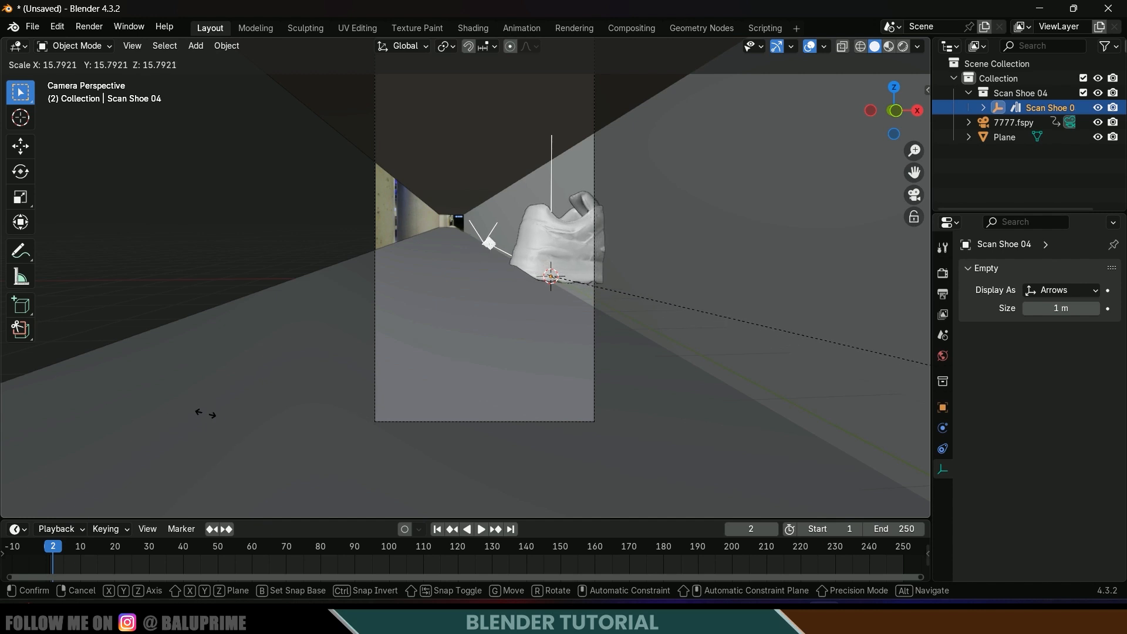
click(430, 374)
click(940, 412)
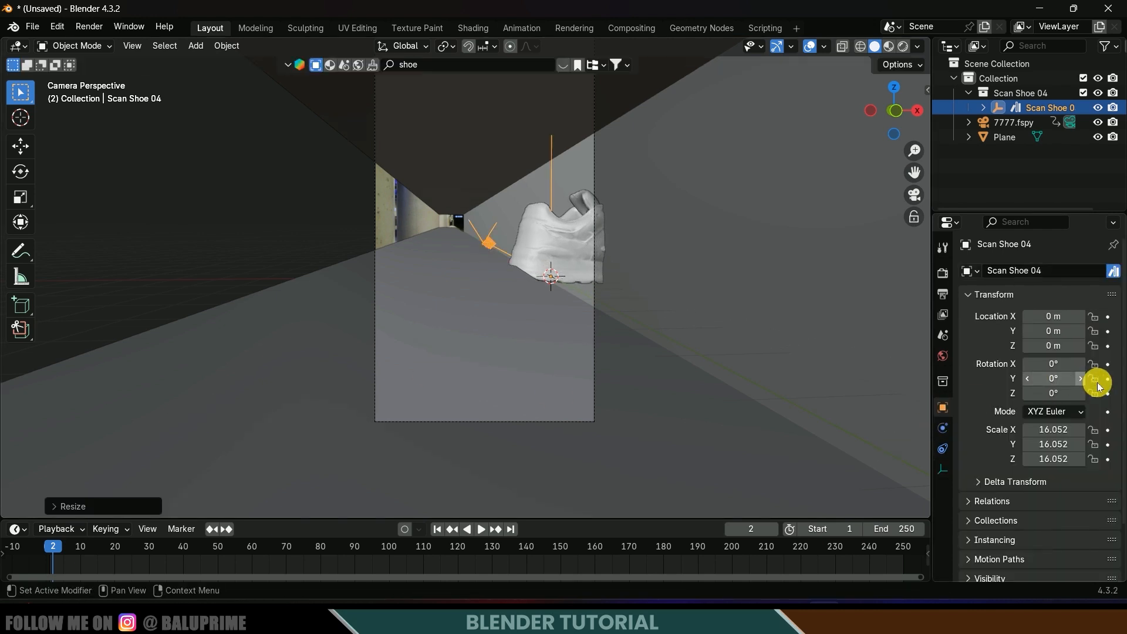
drag(1069, 394, 1060, 393)
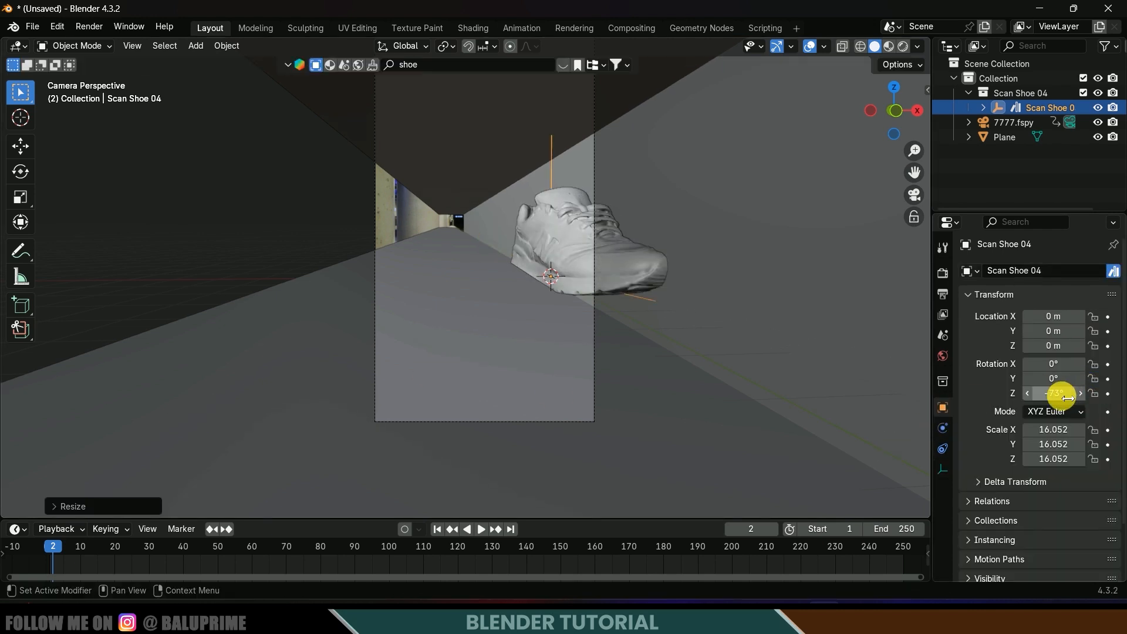
click(1064, 398)
key(Return)
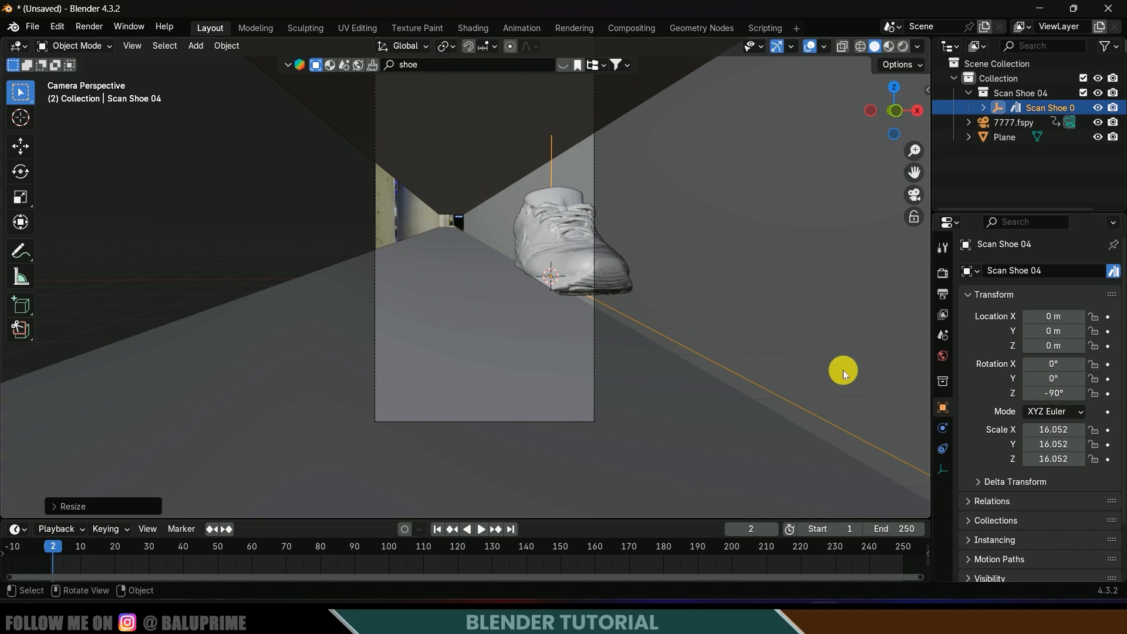
- Shift the shoe along X over the track bed, rescale it, and lower it along Z toward the track floor
middle_drag(810, 377, 610, 352)
scroll(578, 340, down, 4)
middle_drag(487, 376, 524, 404)
scroll(525, 405, up, 5)
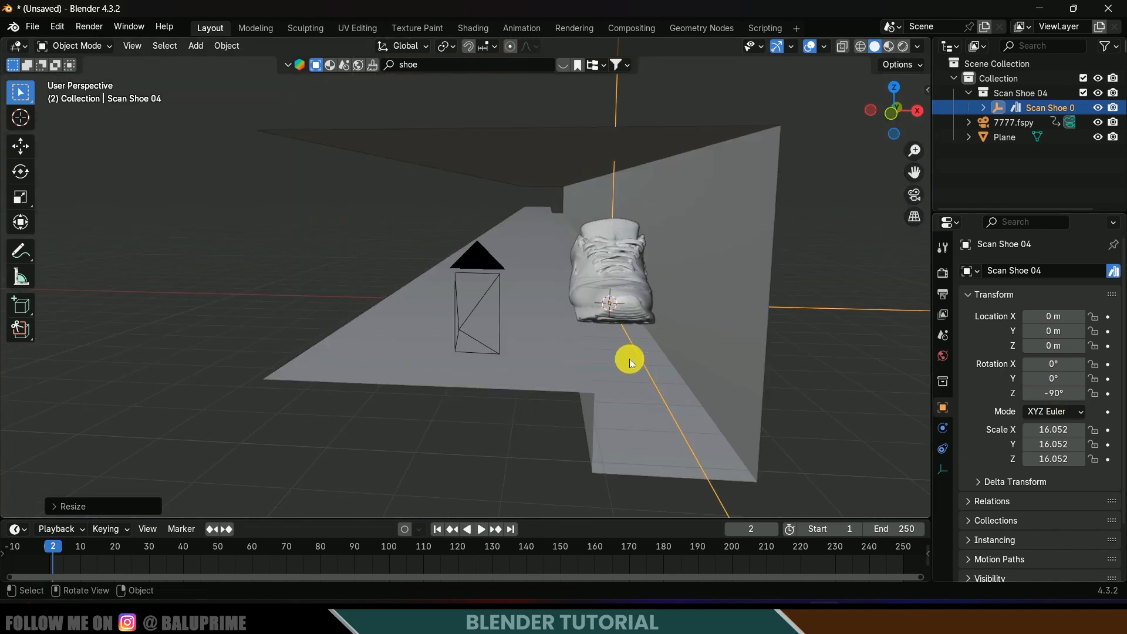
click(20, 147)
drag(660, 304, 662, 304)
mouse_move(710, 357)
middle_down()
mouse_move(701, 340)
mouse_move(699, 356)
middle_up()
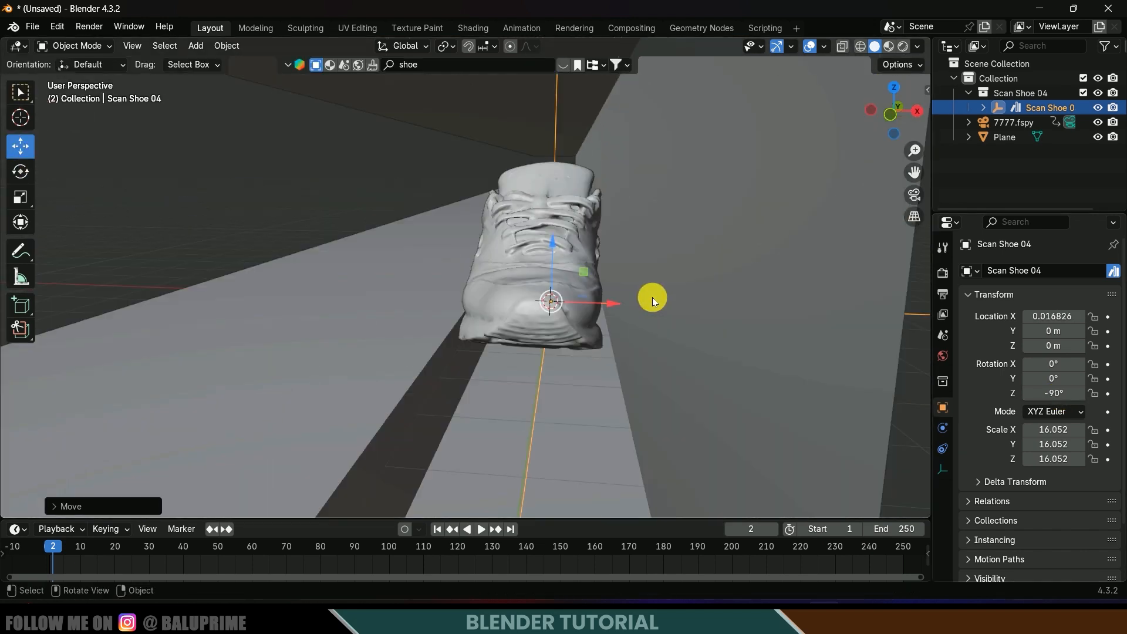
middle_drag(653, 297, 681, 316)
key(s)
click(671, 311)
drag(650, 285, 656, 286)
drag(598, 222, 602, 254)
- Refine the shoe's scale and its X and Z position so it fits between the platform edge and the wall
middle_drag(649, 346, 639, 323)
key(s)
click(642, 328)
drag(646, 257, 655, 257)
middle_drag(587, 329, 616, 322)
drag(619, 288, 618, 282)
middle_drag(664, 320, 604, 316)
key(s)
click(530, 326)
drag(530, 292, 535, 292)
- Edit the station mesh, move the tunnel wall face outward along X to widen the track bed, and return to Object Mode
click(579, 300)
scroll(611, 311, down, 3)
middle_drag(622, 322, 669, 315)
middle_drag(548, 215, 414, 195)
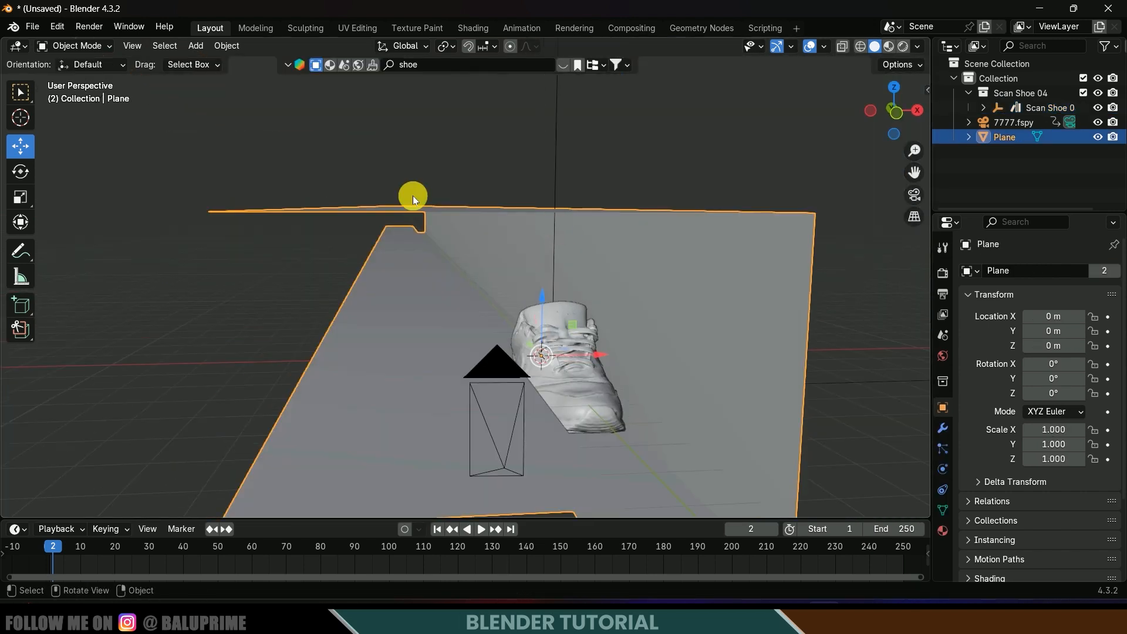
click(73, 46)
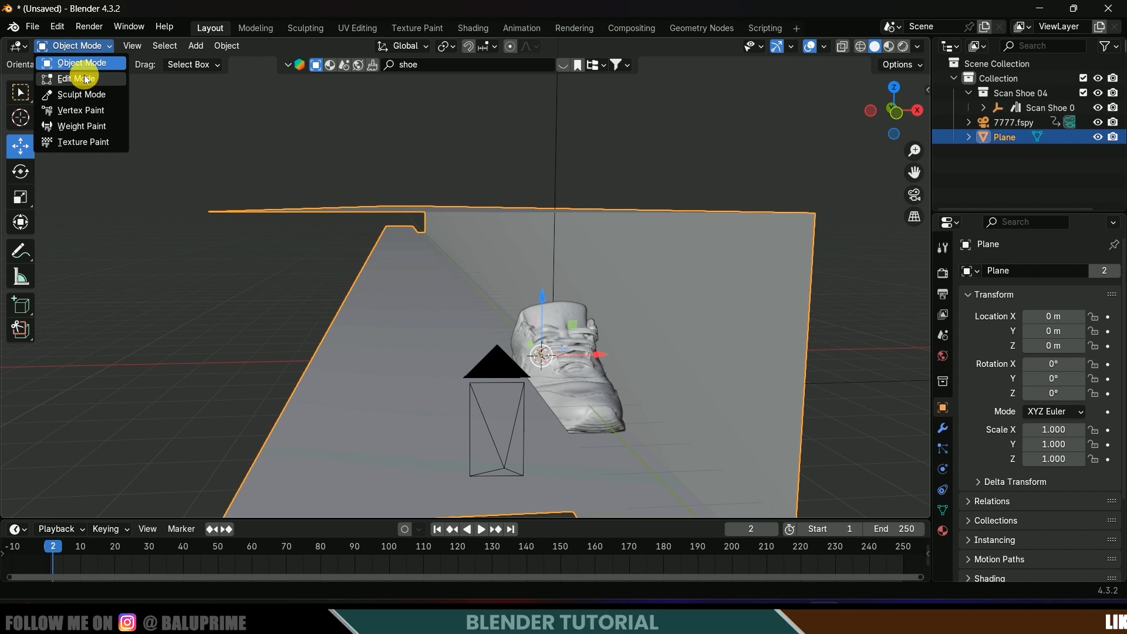
click(68, 75)
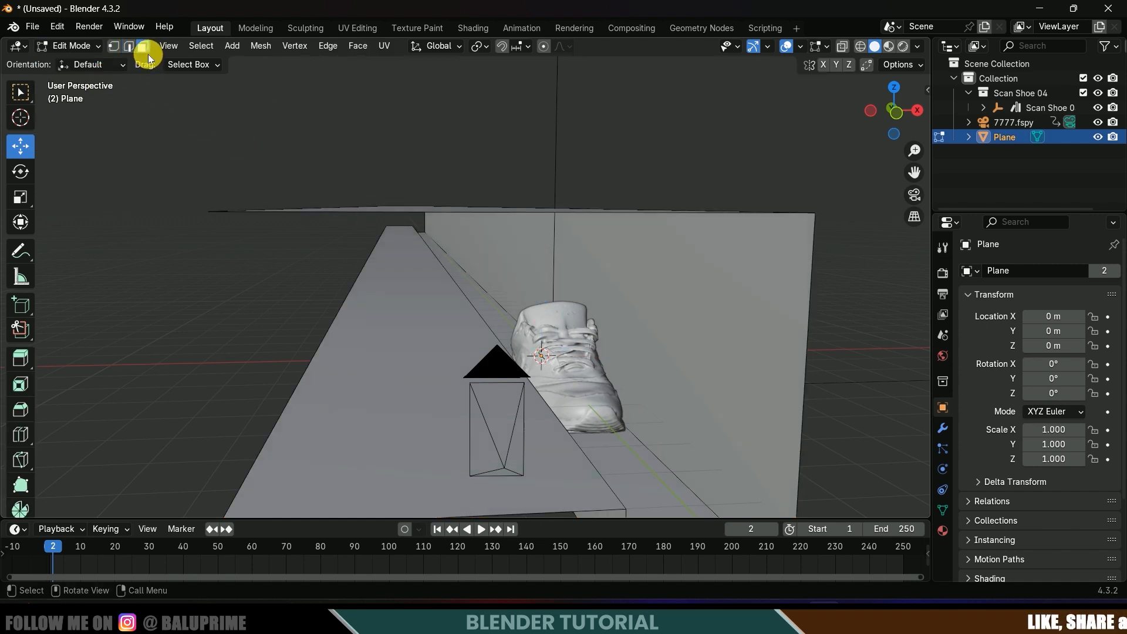
click(638, 312)
middle_drag(658, 331, 641, 326)
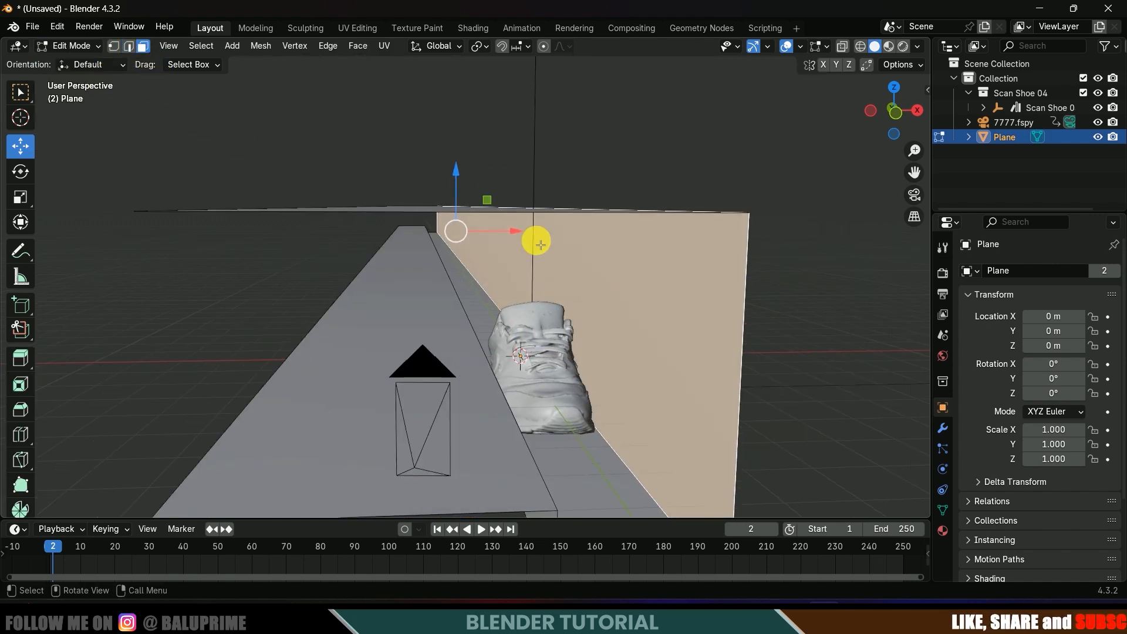
drag(540, 244, 538, 234)
middle_drag(634, 309, 619, 310)
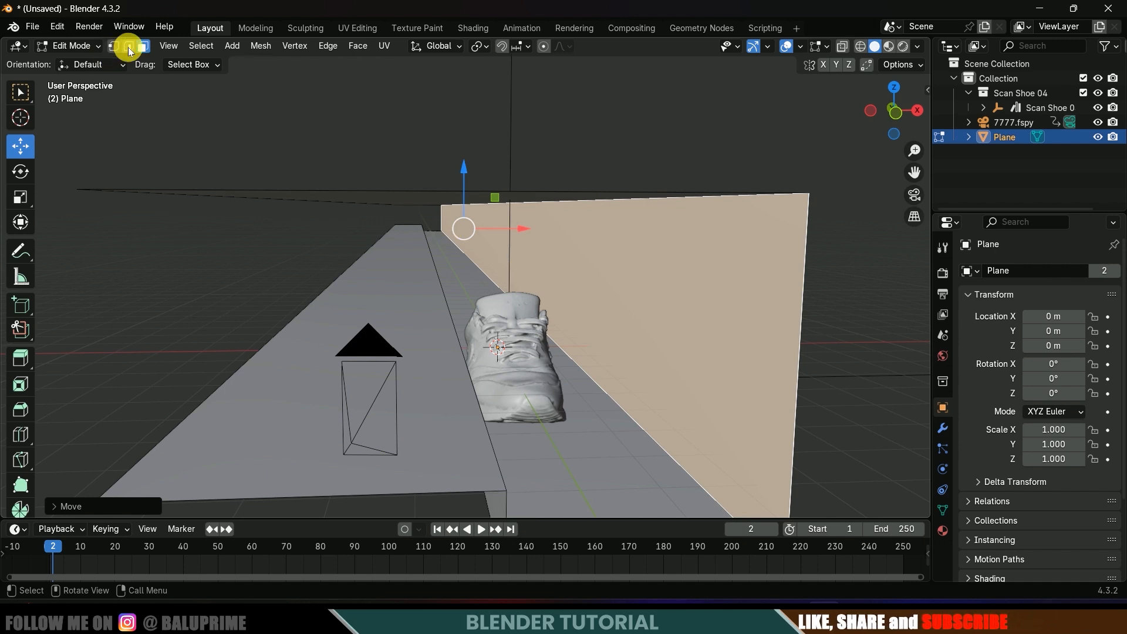
click(94, 46)
click(76, 62)
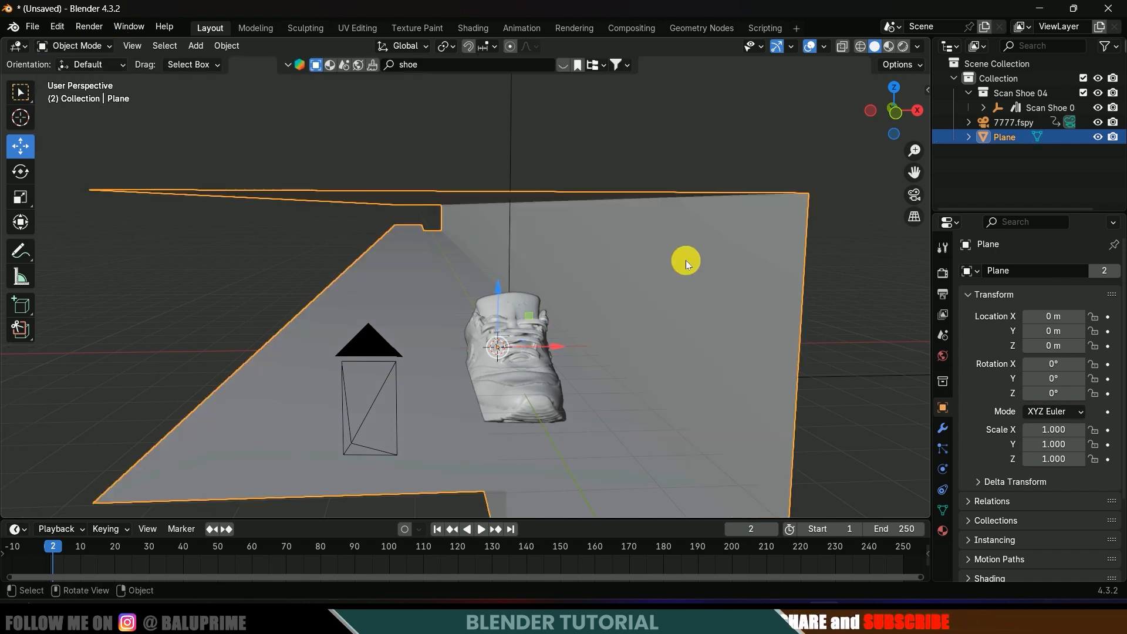
- Scale the shoe to about 25.7 and position it on the track floor at about X 0.9 m, Z -0.77 m
click(508, 253)
middle_drag(585, 339, 537, 361)
drag(540, 374, 569, 373)
key(s)
click(581, 385)
middle_drag(569, 373, 565, 304)
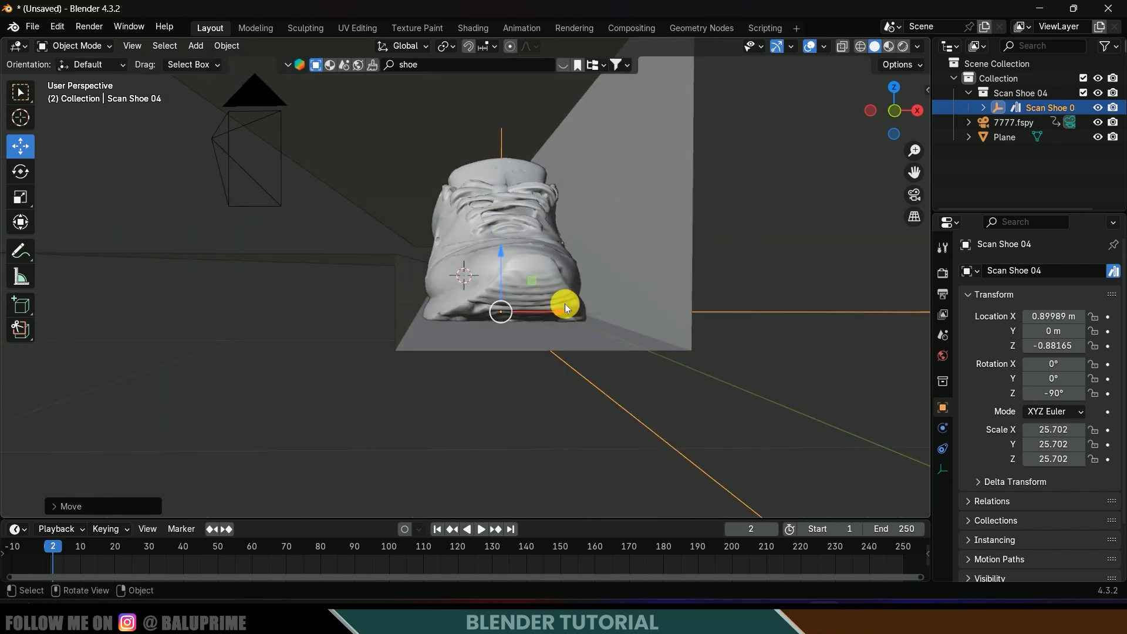
mouse_move(499, 251)
mouse_down()
mouse_move(501, 262)
mouse_move(501, 249)
mouse_up()
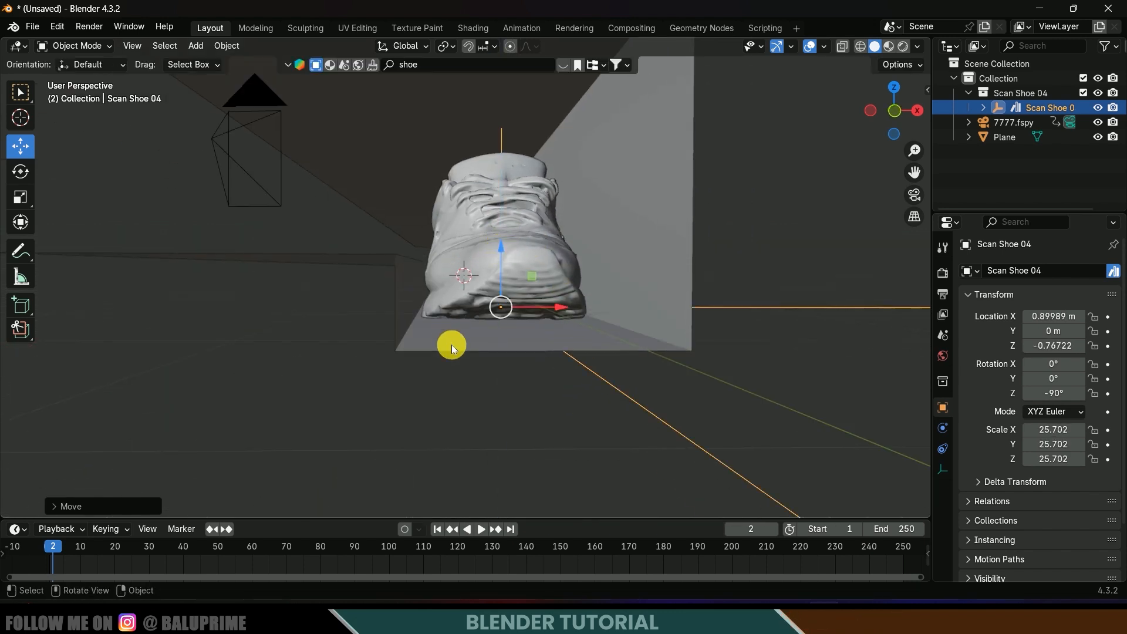
mouse_move(452, 344)
middle_down()
mouse_move(552, 348)
mouse_move(460, 328)
middle_up()
key(KP_0)
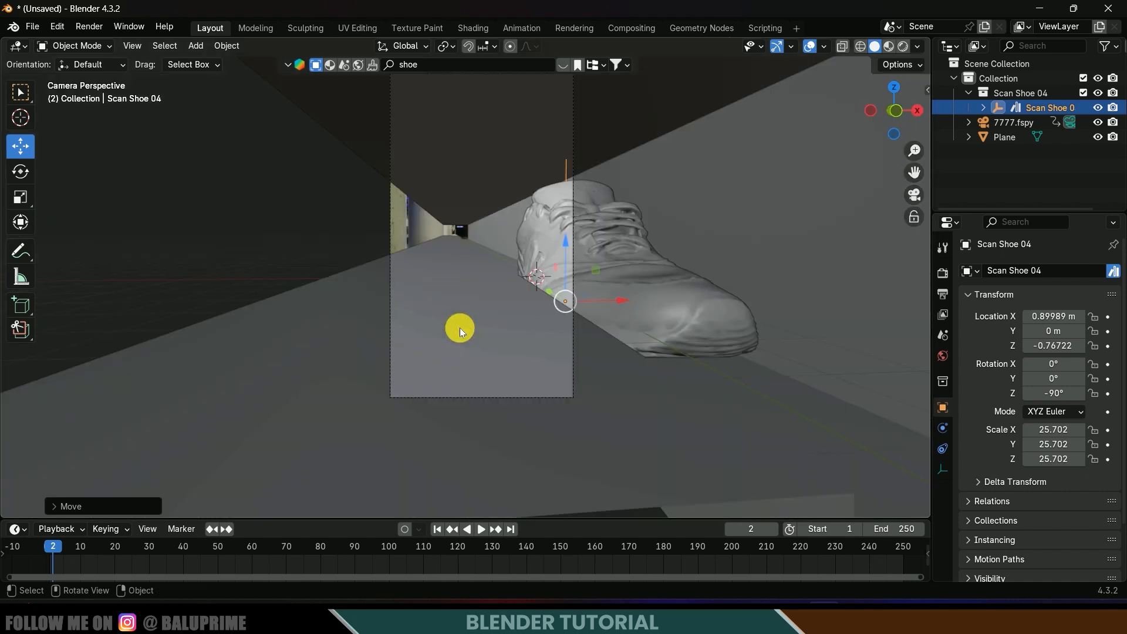
drag(541, 288, 541, 318)
mouse_move(542, 318)
middle_down()
mouse_move(442, 308)
mouse_move(531, 326)
middle_up()
- Select the shoe's mesh and add an Array modifier to it
click(651, 327)
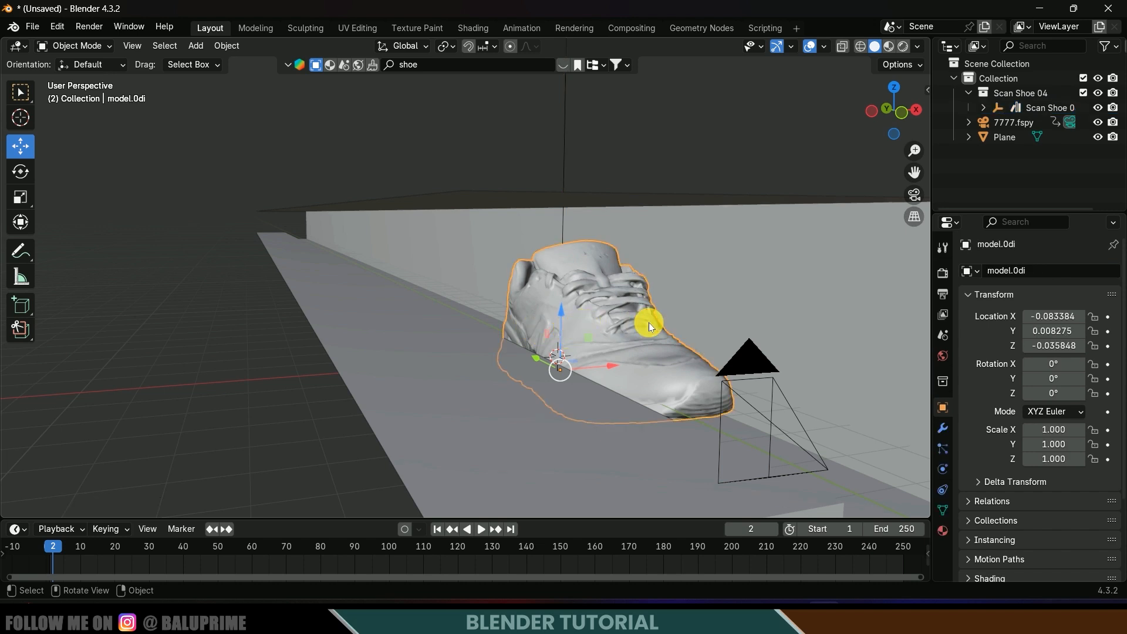
click(943, 430)
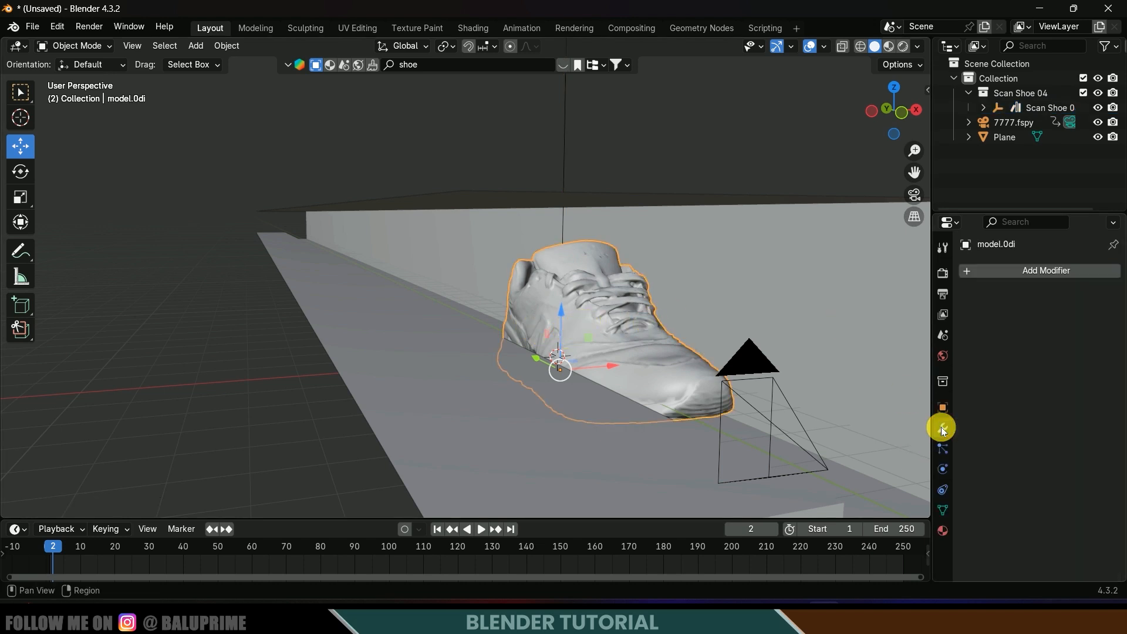
click(1032, 276)
mouse_move(976, 332)
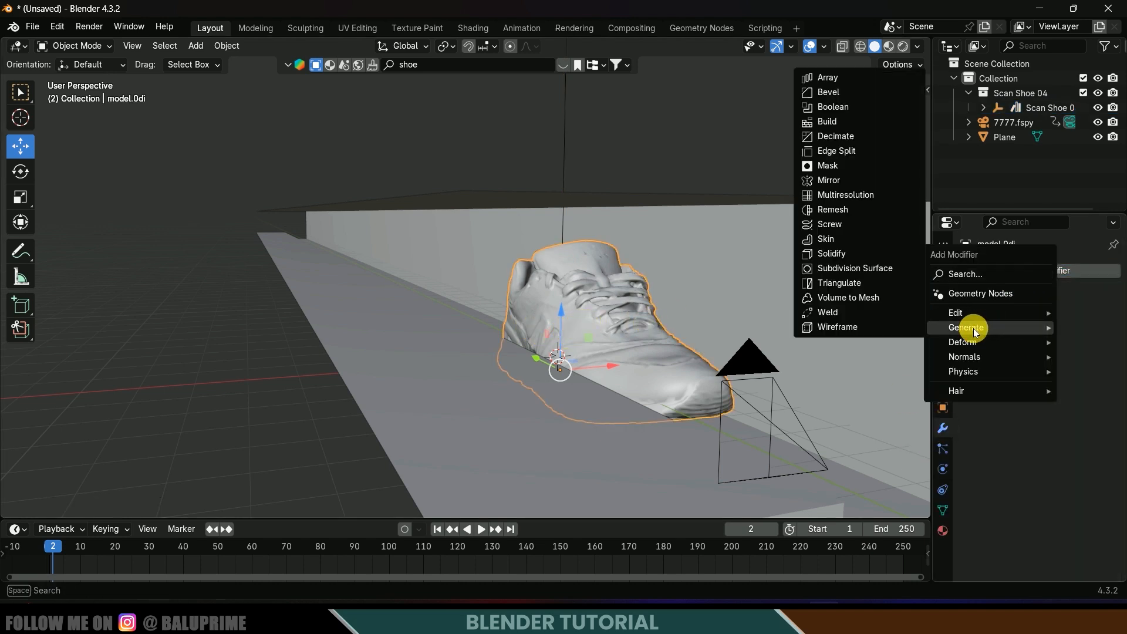
click(841, 75)
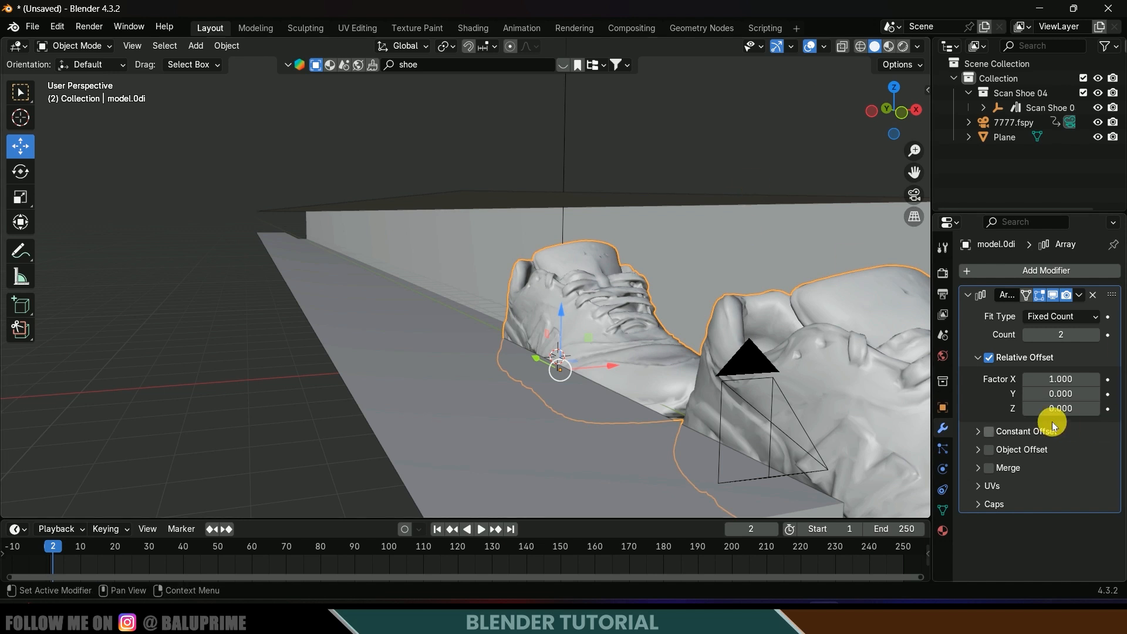
- Try relative offset X factors of -1 and -1.5 in the shoe's Array modifier to place the copy behind the original
double_click(1079, 381)
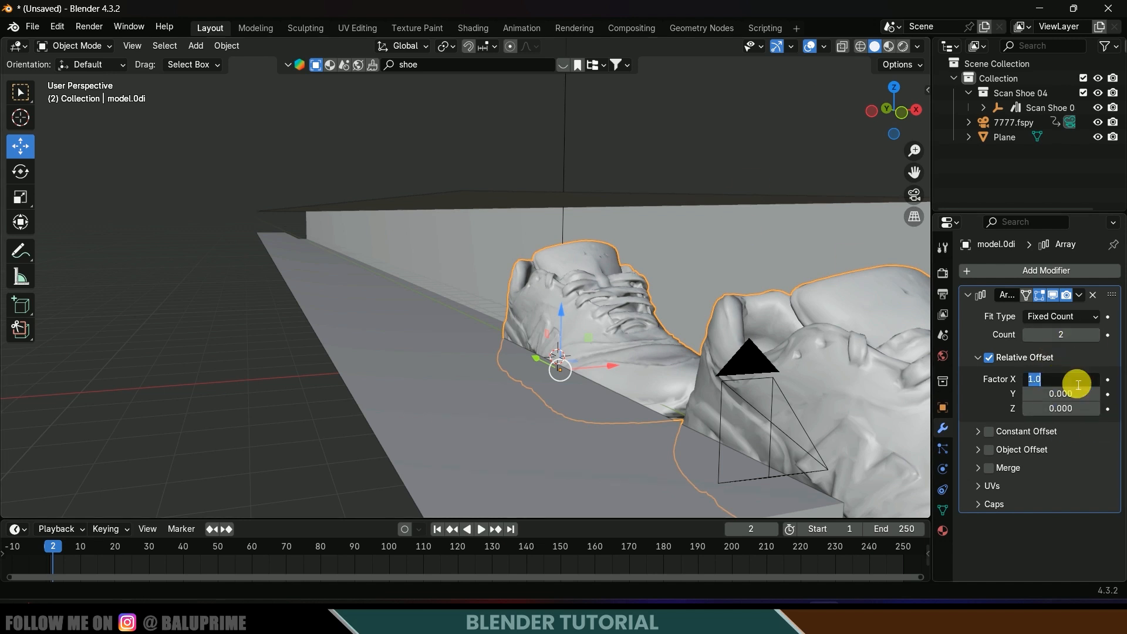
text(-1)
key(Return)
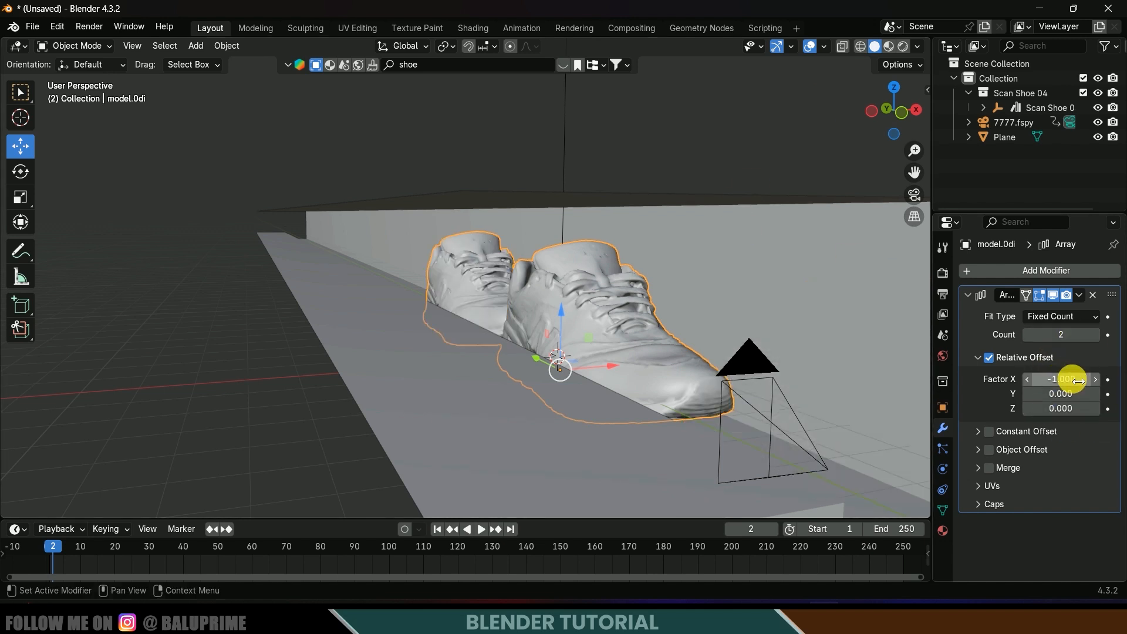
double_click(1079, 381)
text(.5)
key(Return)
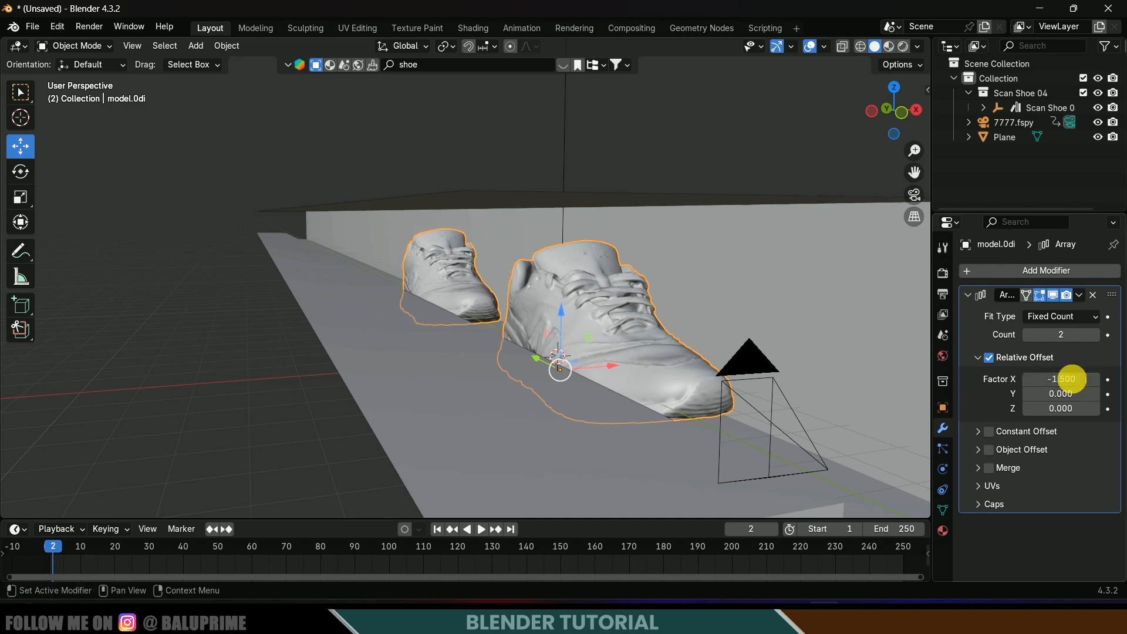
middle_drag(661, 385, 703, 390)
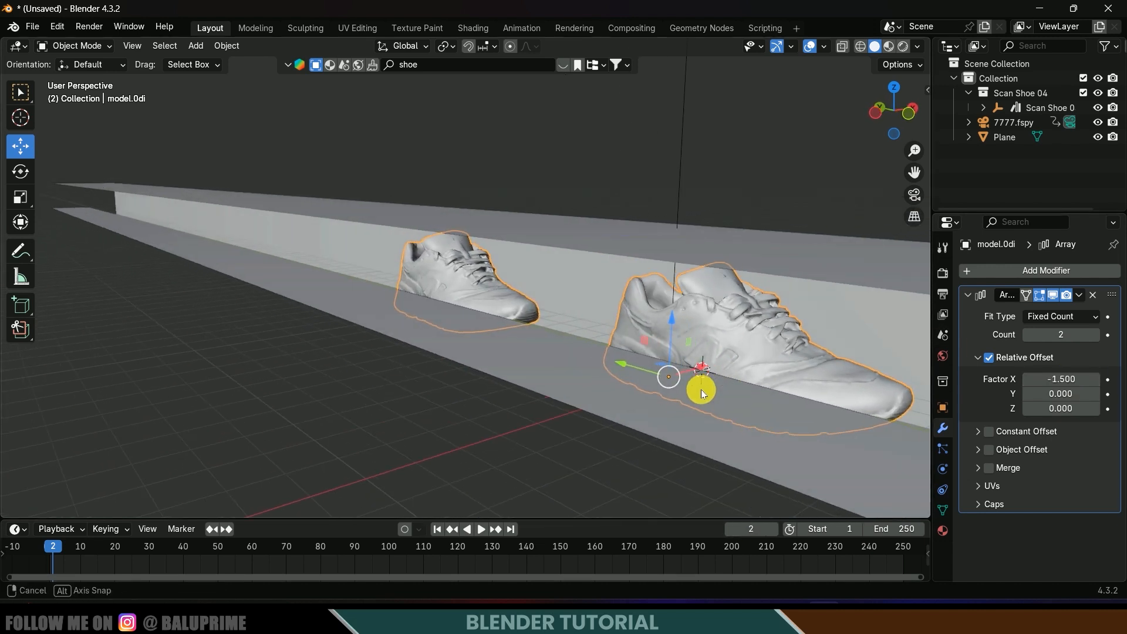
- Tighten the gap between the arrayed shoes with a relative offset X factor of -1.2, and finally -1.1
click(1073, 386)
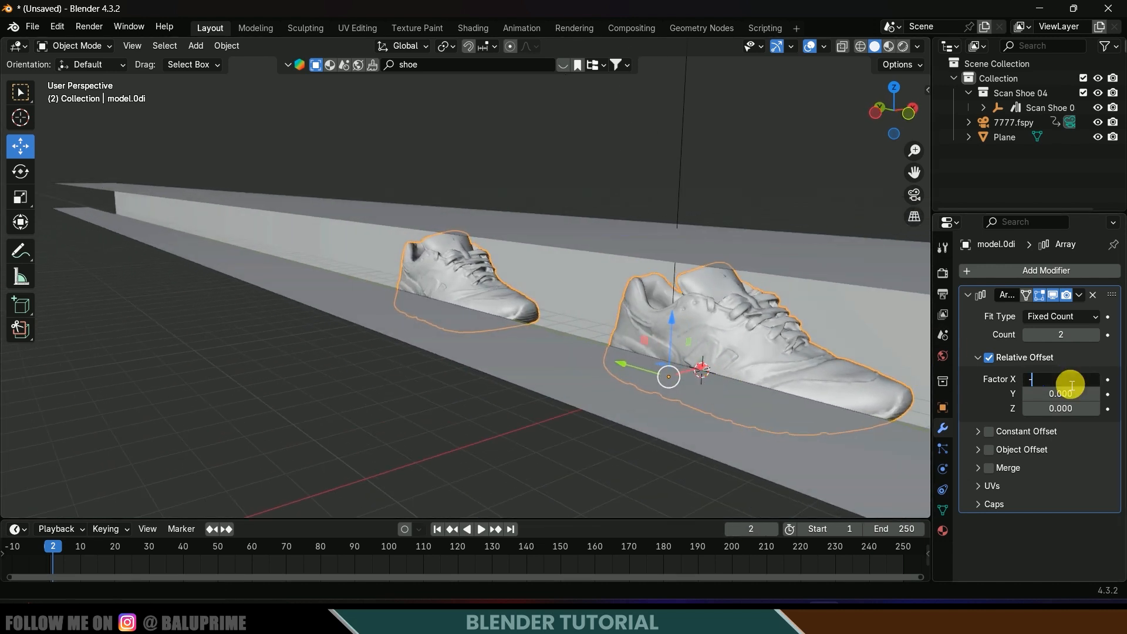
text(-1.2)
key(Return)
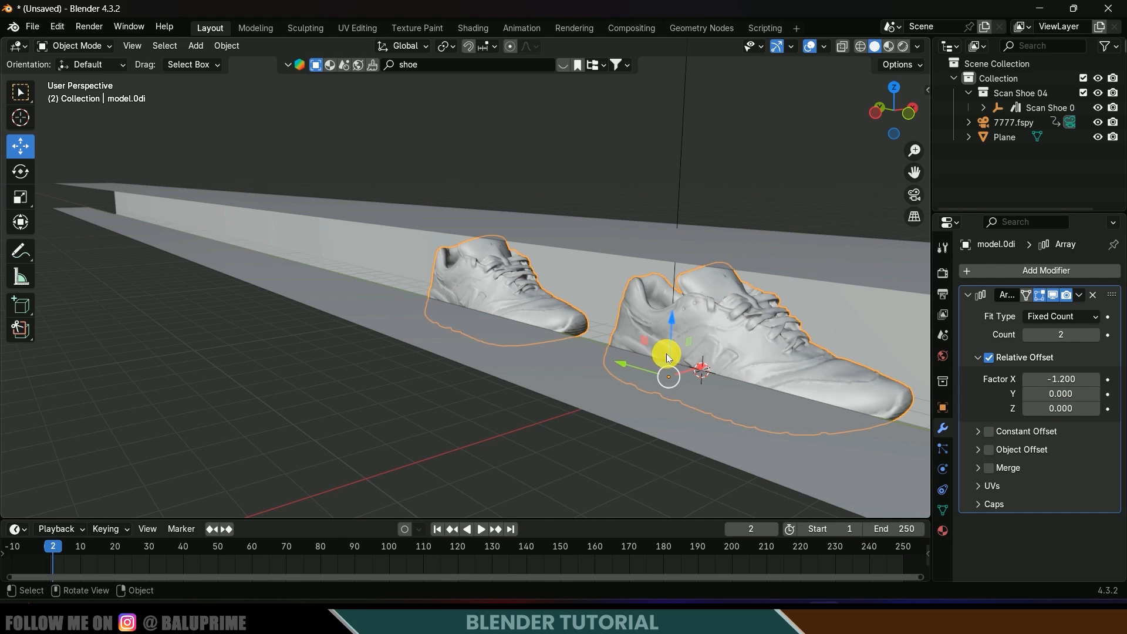
middle_drag(668, 352, 590, 340)
click(1063, 380)
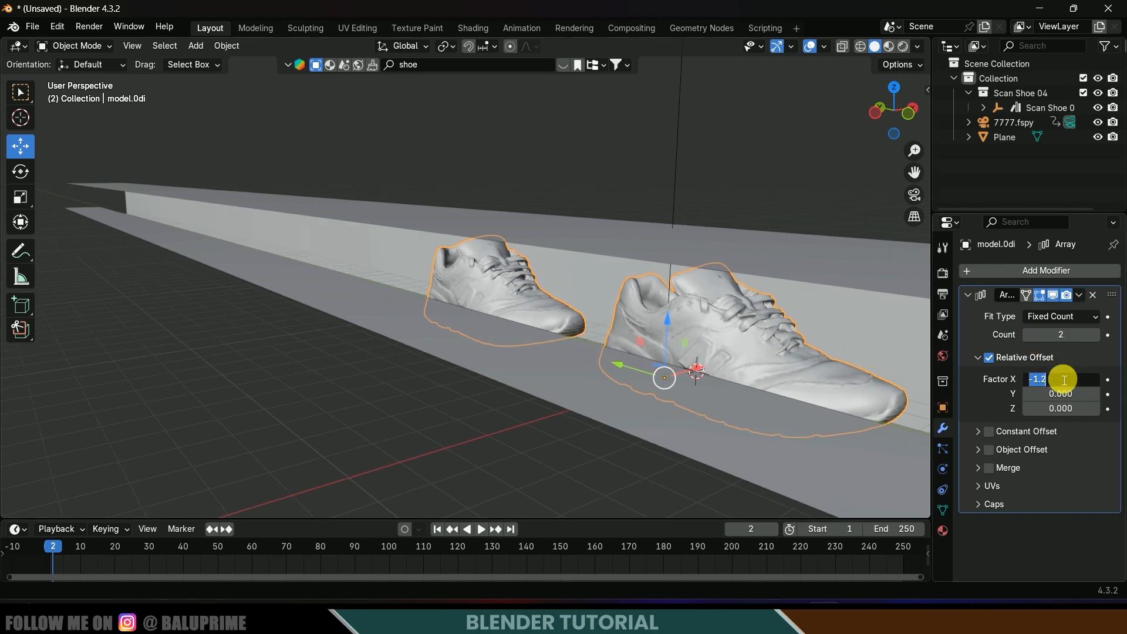
text(-1.1)
key(Return)
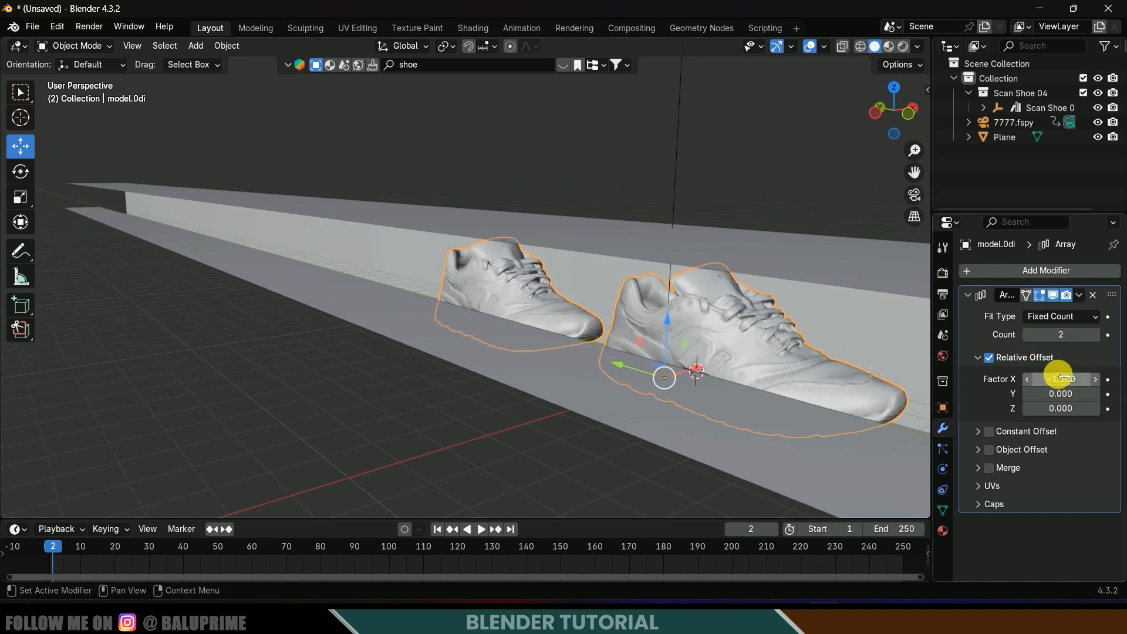
- Raise the Array count to 11 to form a long train of shoes and look at it through the camera
click(1097, 335)
click(1097, 335)
click(1097, 335)
click(1097, 335)
click(1097, 334)
click(1097, 335)
click(1097, 334)
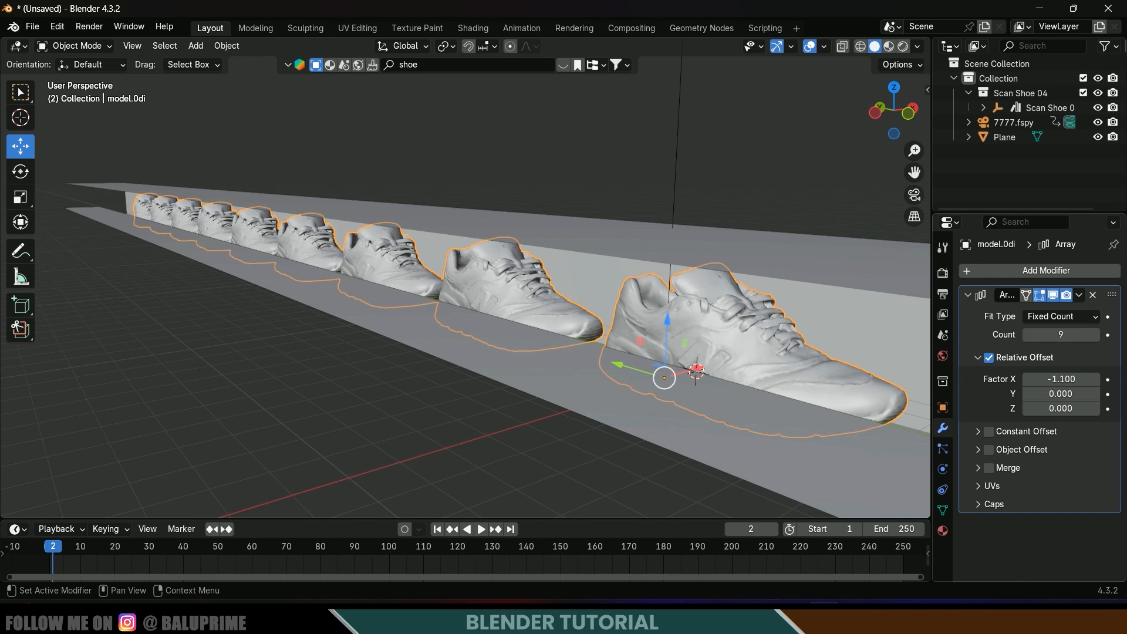
click(1097, 335)
click(1097, 335)
middle_drag(764, 357, 720, 354)
key(KP_0)
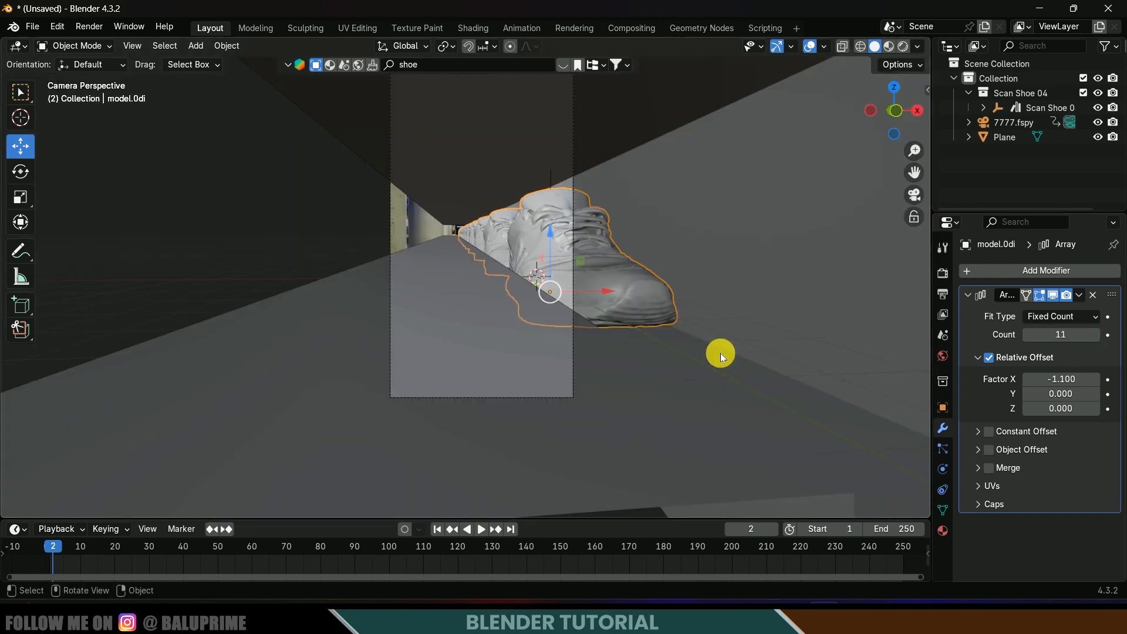
- At frame 1, move the Scan Shoe 04 empty back along the track to about Y 85.9 m and keyframe it
middle_drag(473, 244, 764, 174)
click(658, 221)
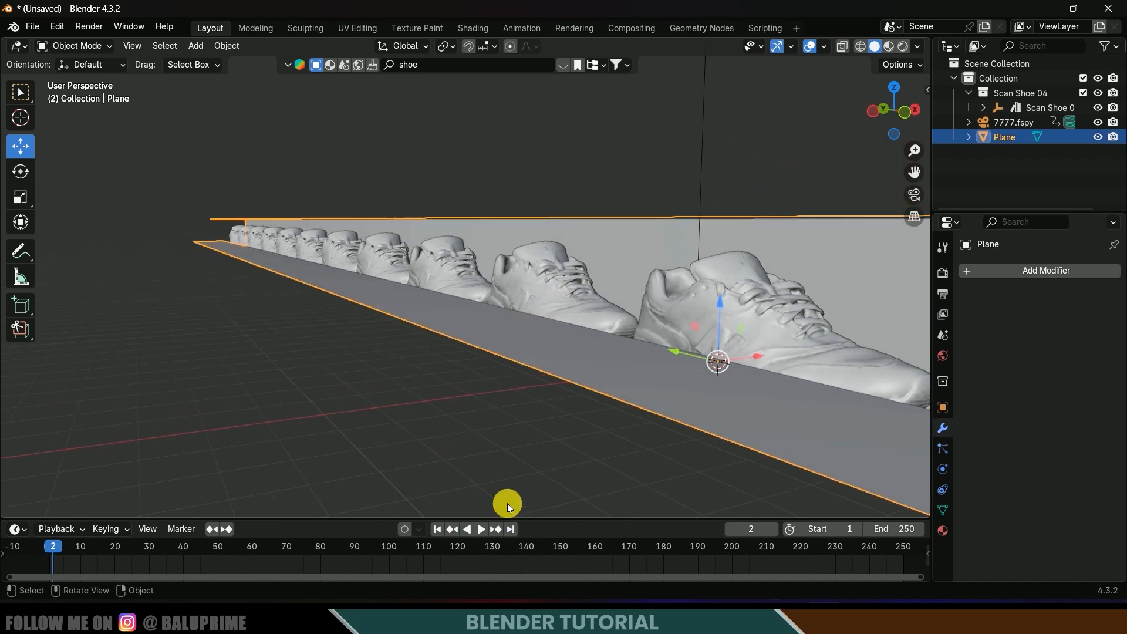
click(451, 525)
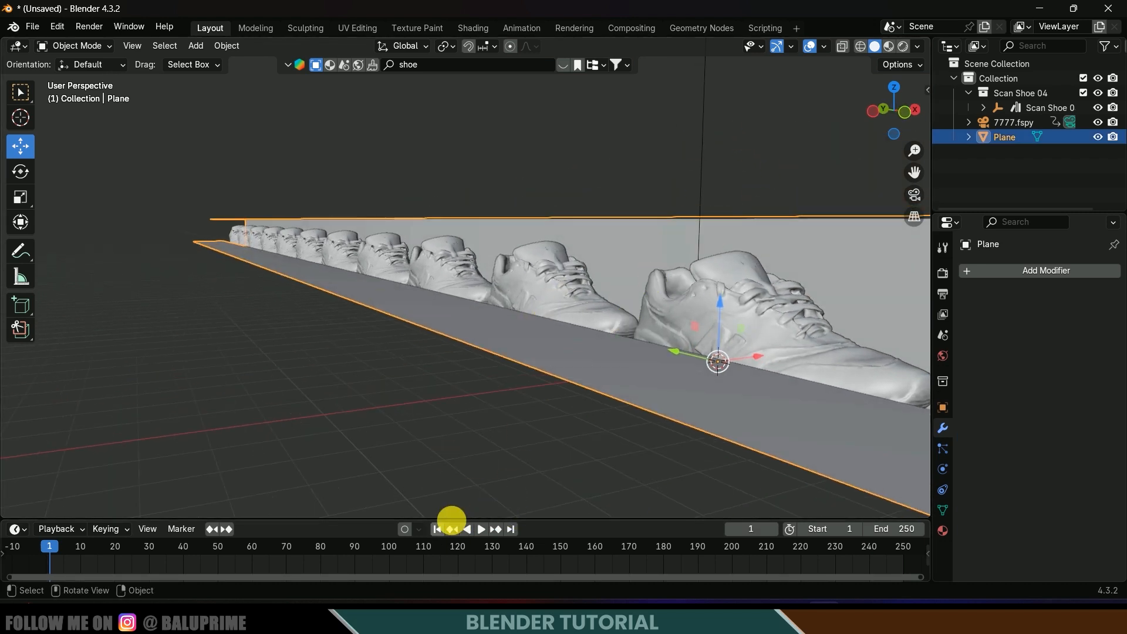
click(711, 209)
drag(659, 362, 190, 248)
key(i)
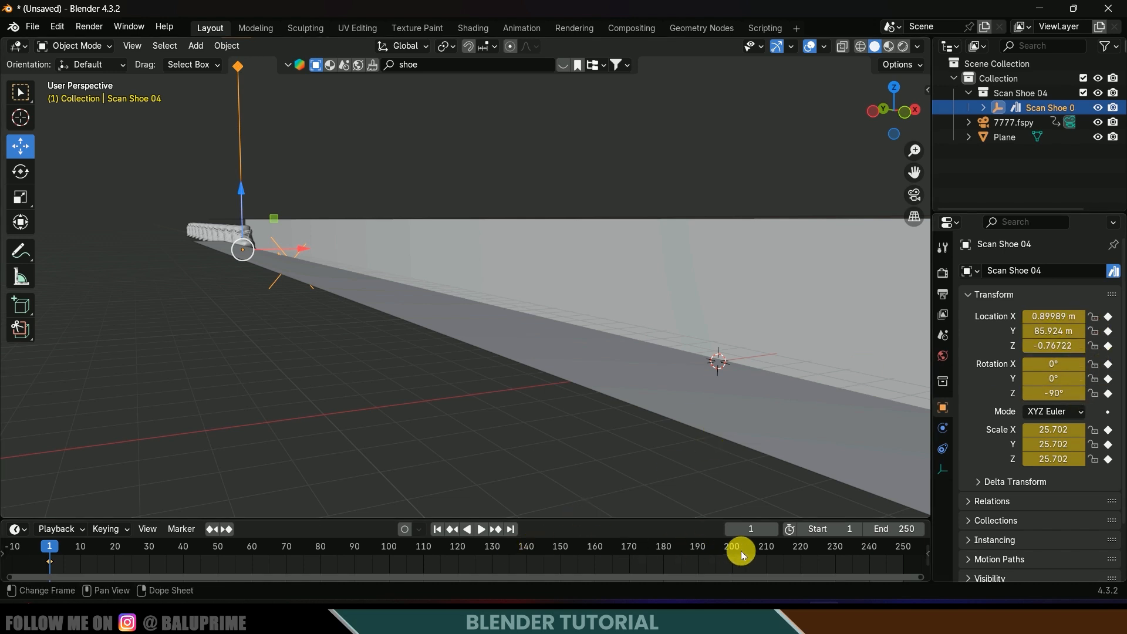
- At frame 210, move the shoe train forward along Y past the camera to about -9 m and insert a keyframe
click(767, 552)
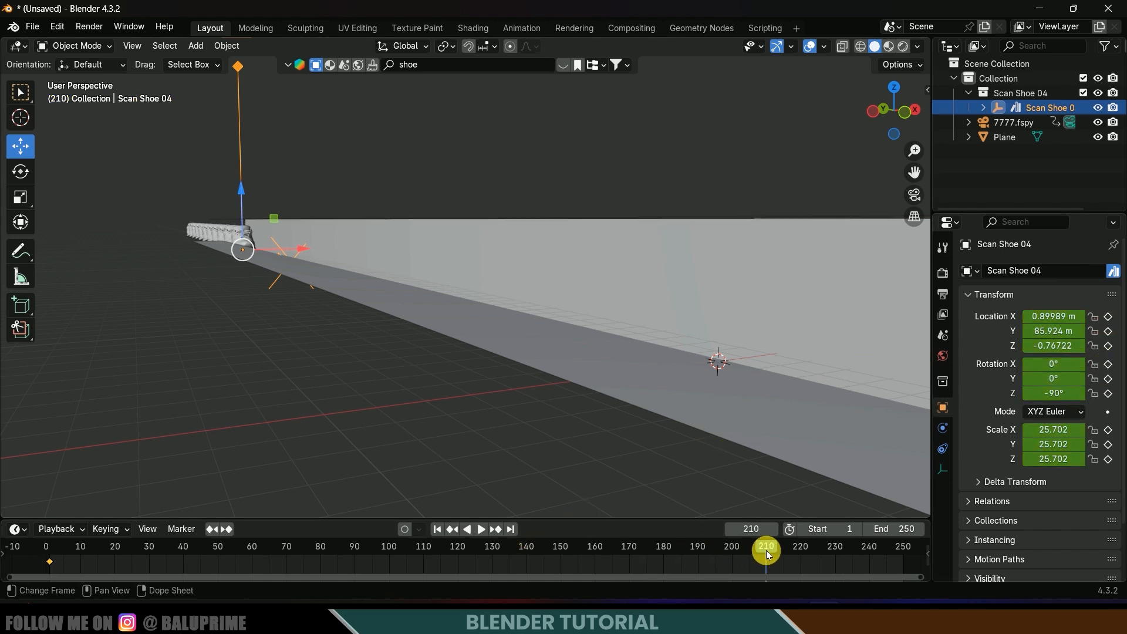
click(244, 263)
middle_drag(322, 301, 347, 310)
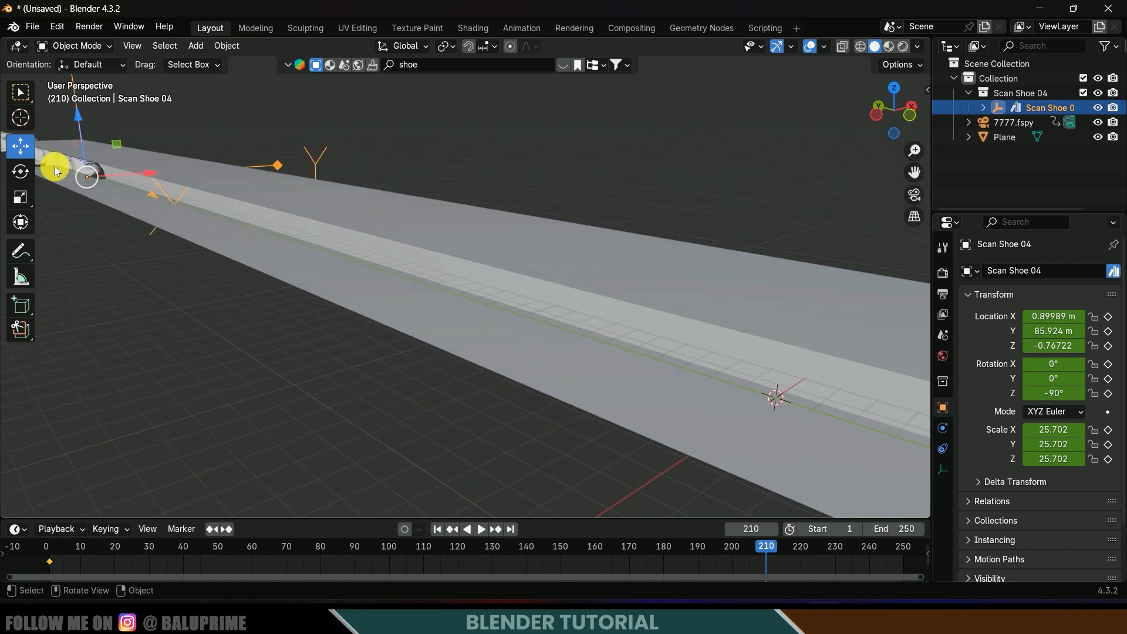
key(g)
key(y)
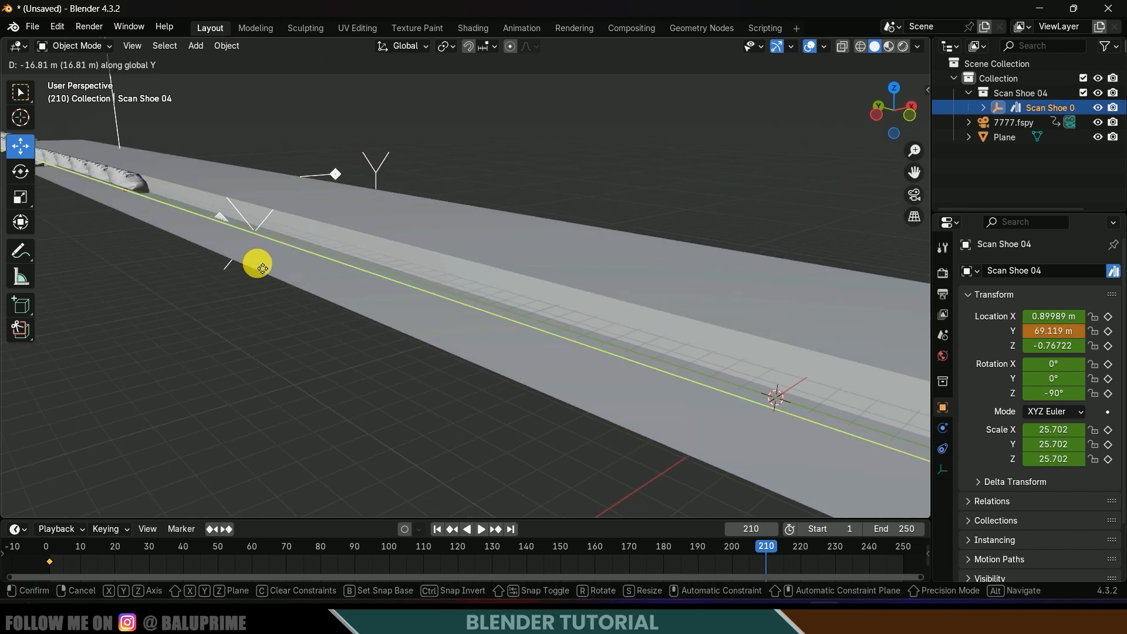
click(650, 344)
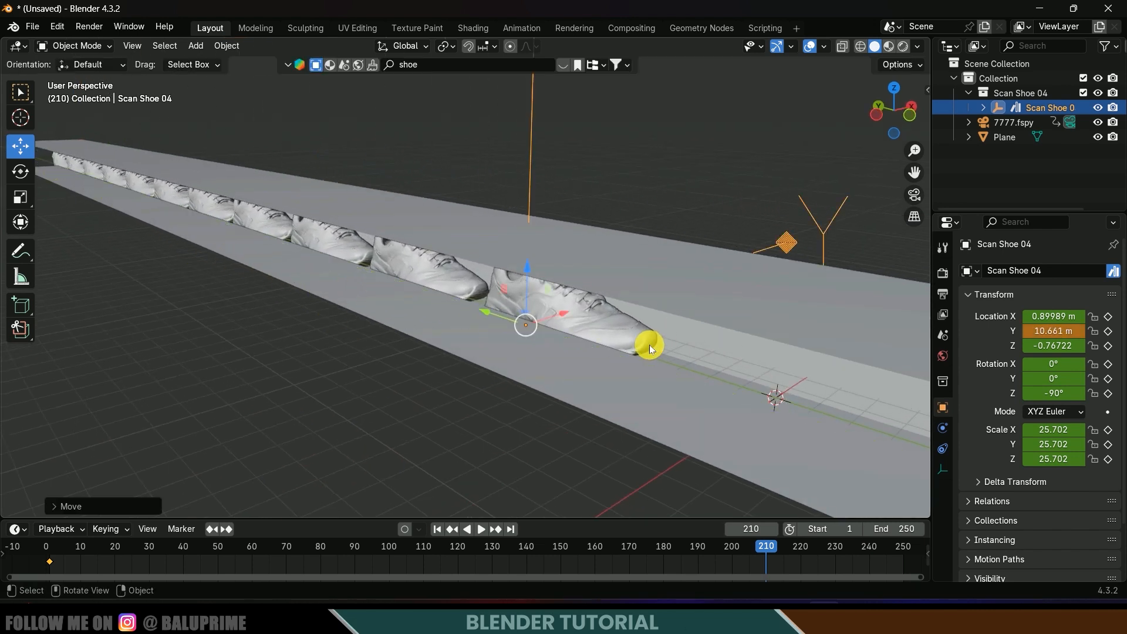
key(KP_0)
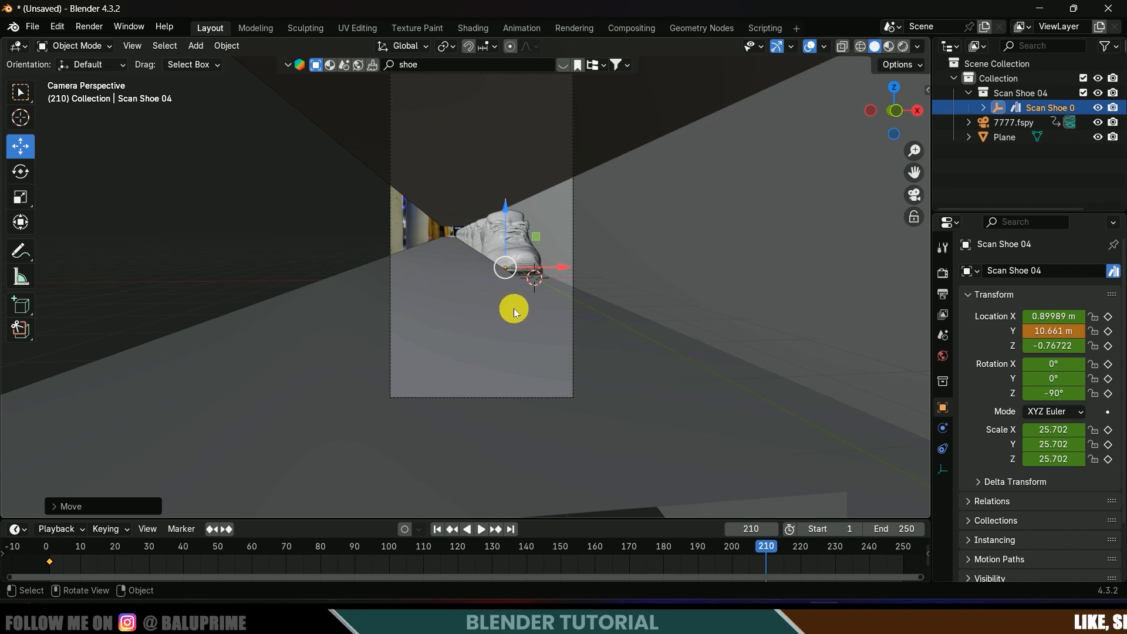
key(g)
key(y)
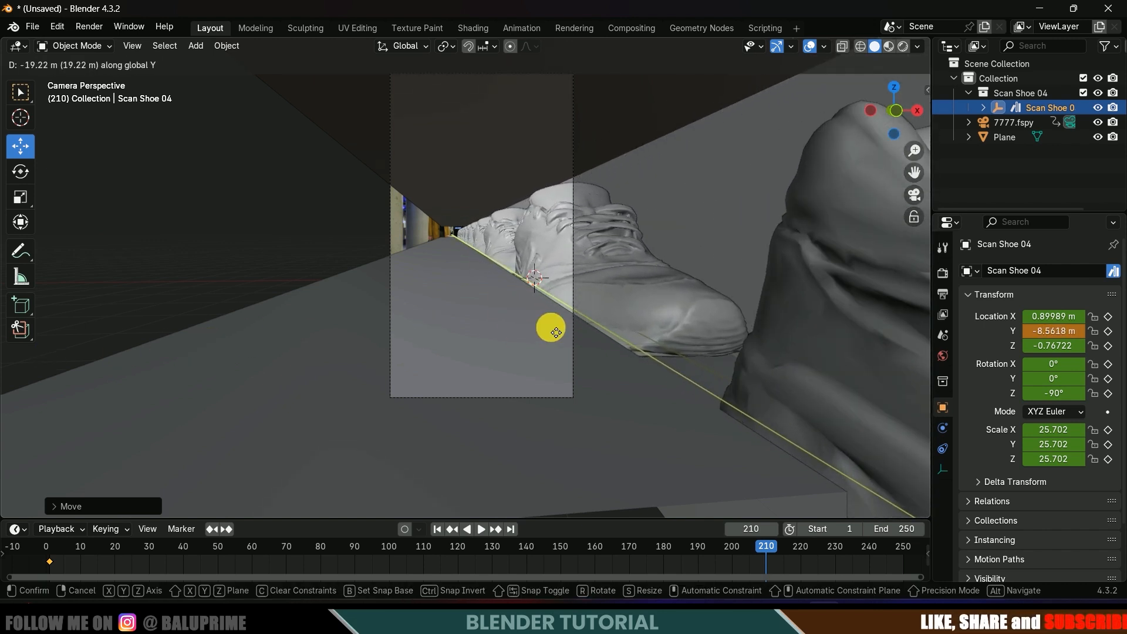
click(746, 349)
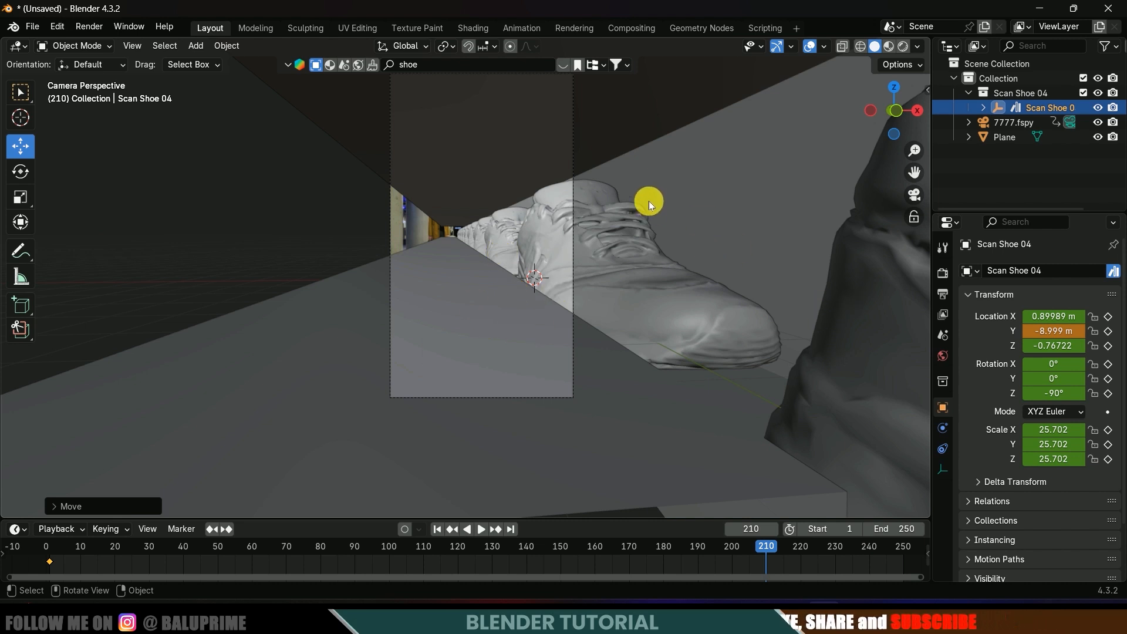
key(i)
- Play the shoe train animation from frame 1 in camera view to check its motion
click(437, 529)
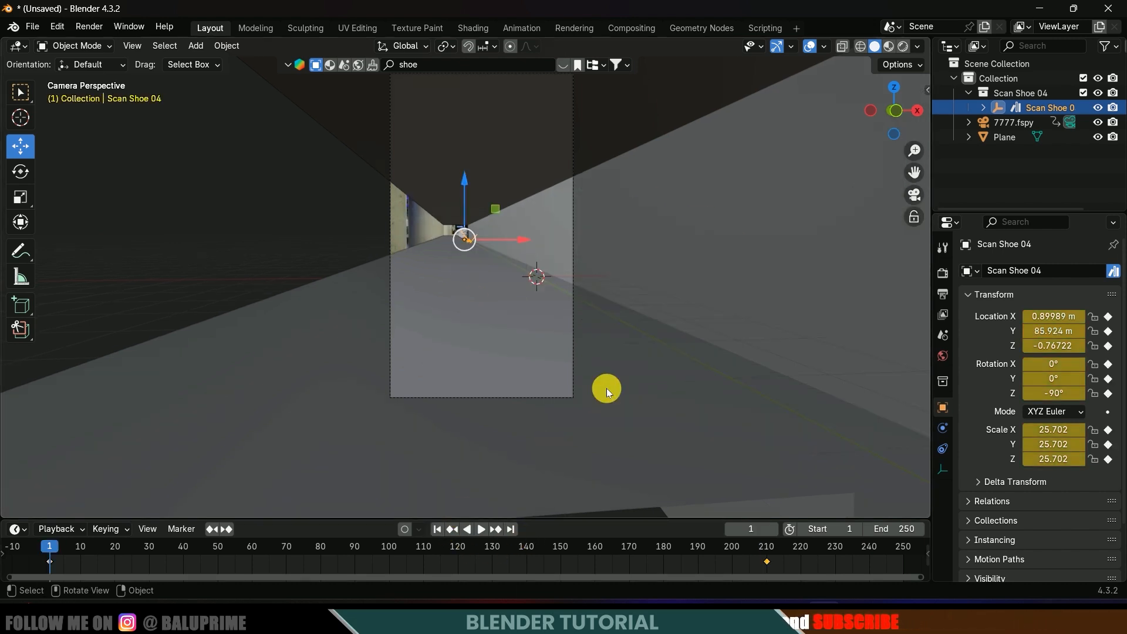
key(space)
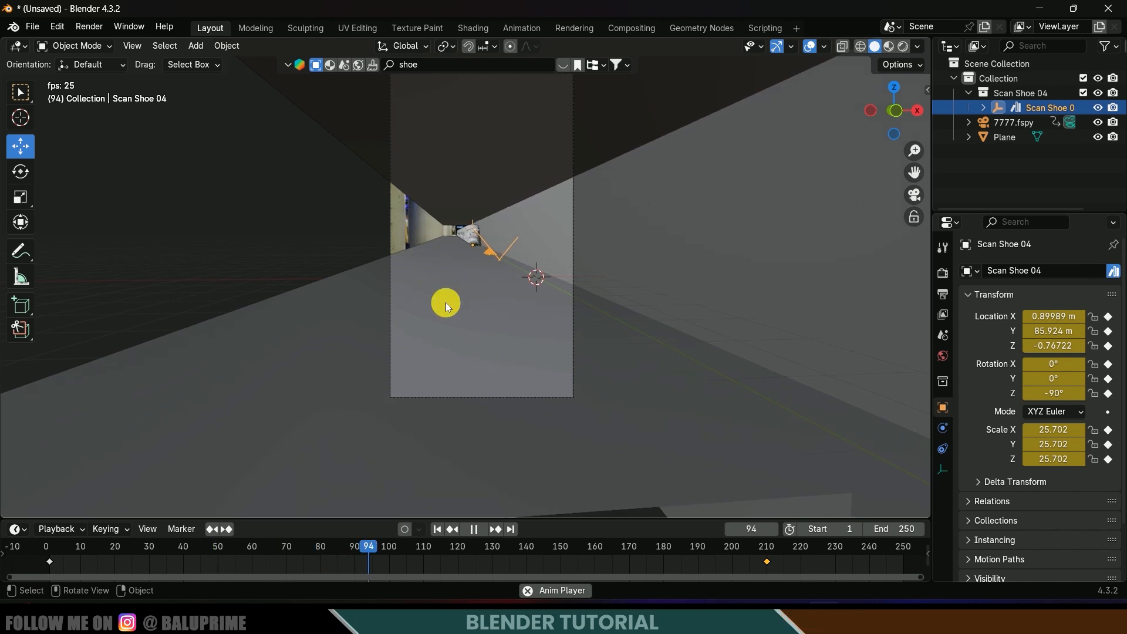
key(space)
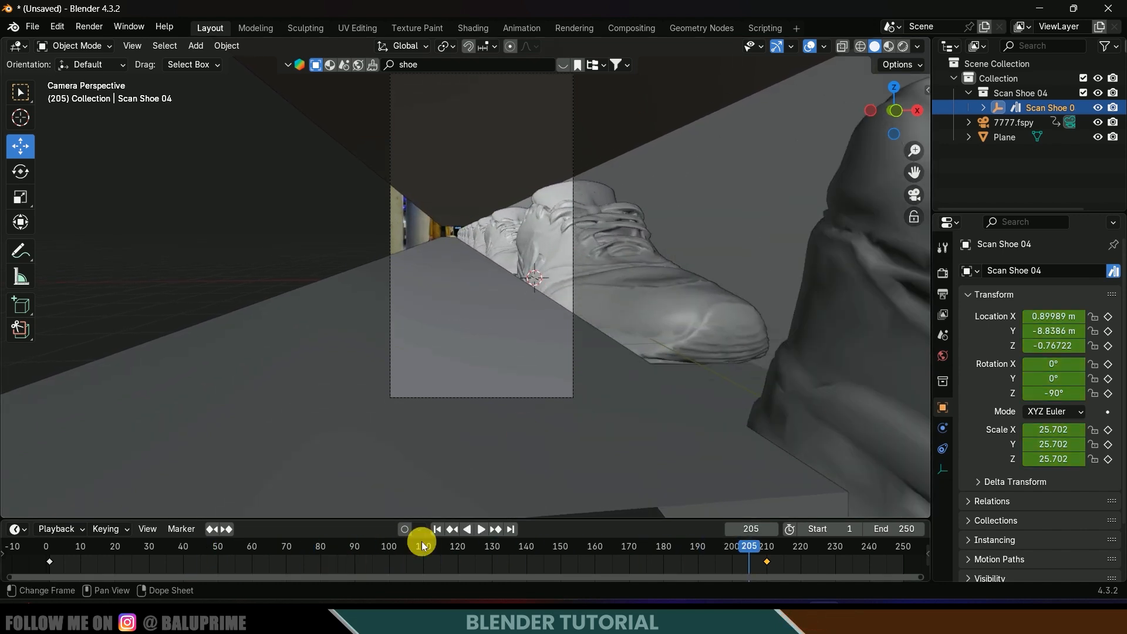
- Return to frame 1, move the shoe train forward along Y to about 54.4 m and replace its keyframe
click(438, 530)
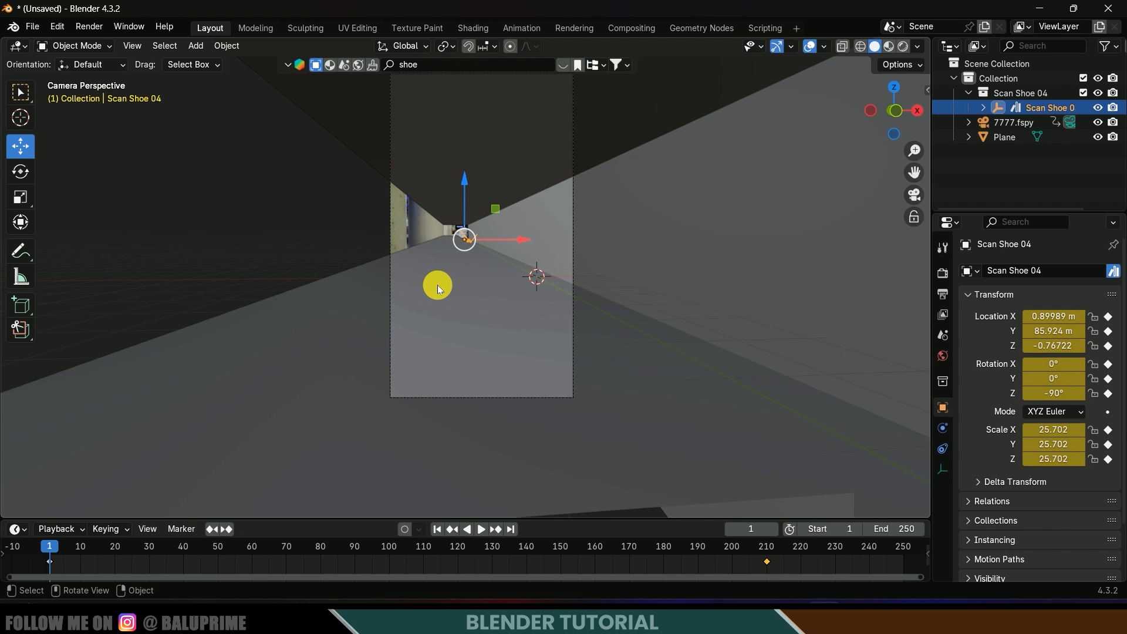
middle_drag(437, 288, 223, 203)
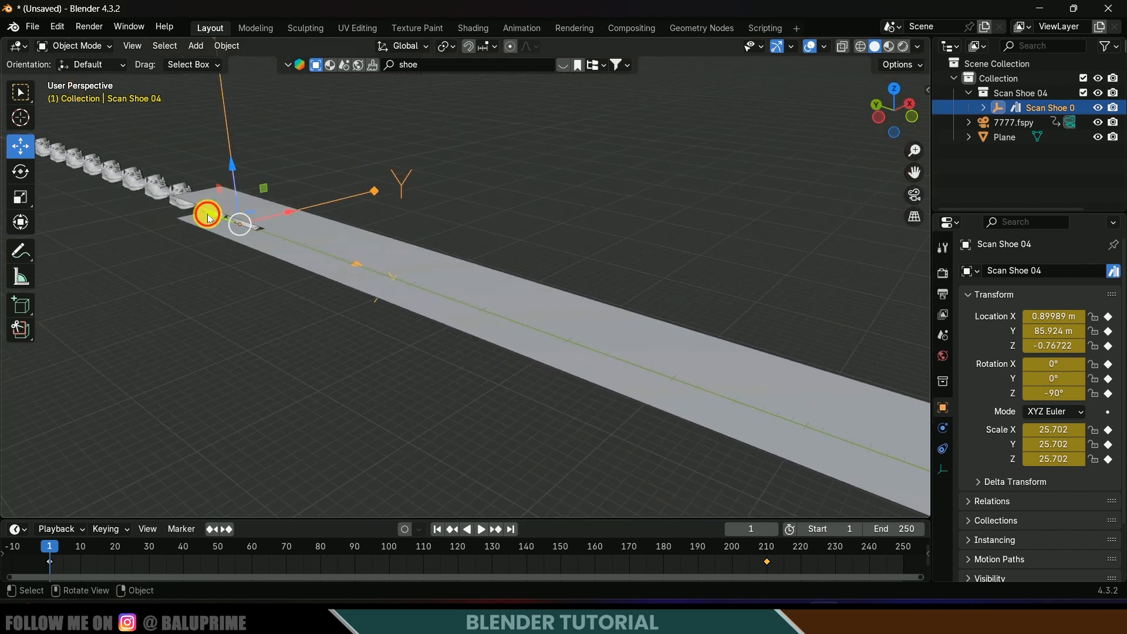
drag(208, 217, 354, 288)
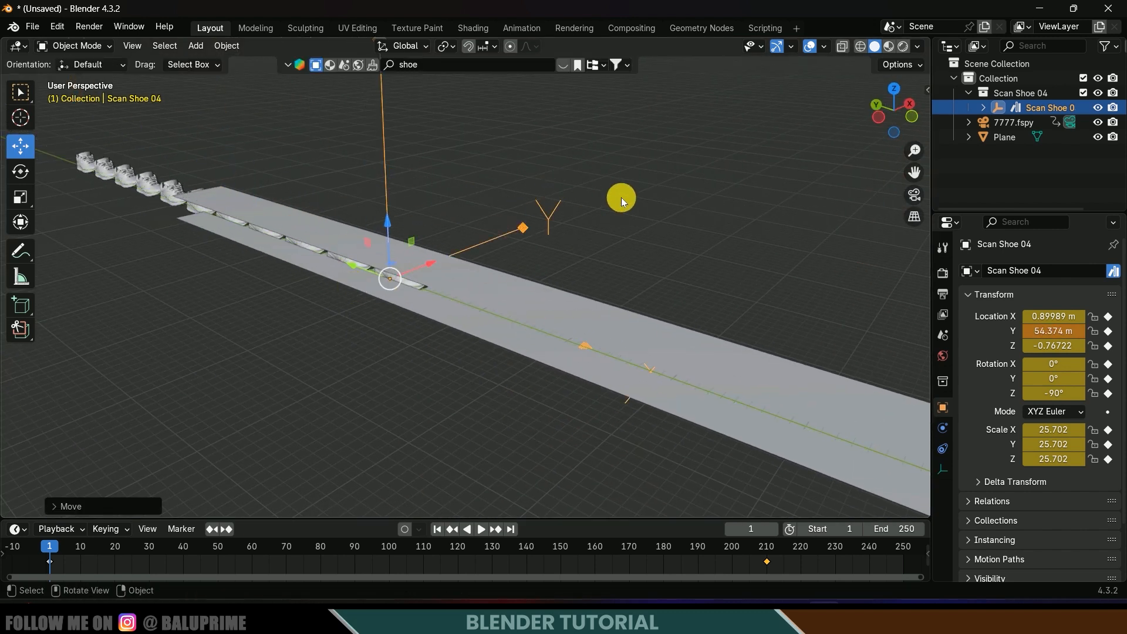
key(i)
- Play back the shoe train with the revised starting position through the camera
middle_drag(607, 227, 612, 221)
key(KP_0)
key(space)
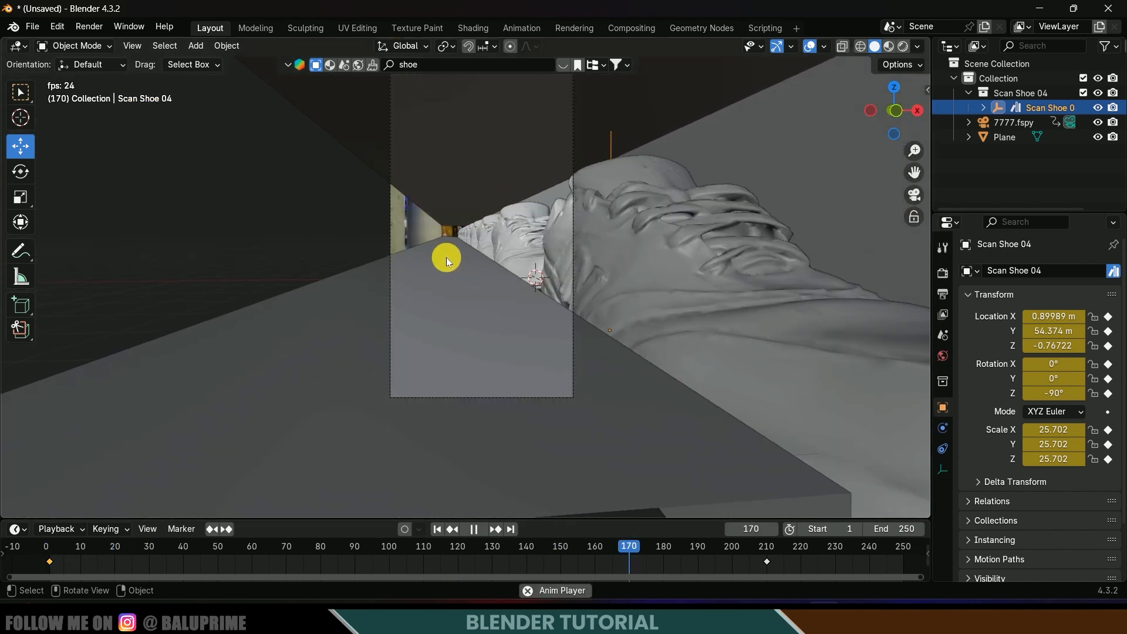
key(space)
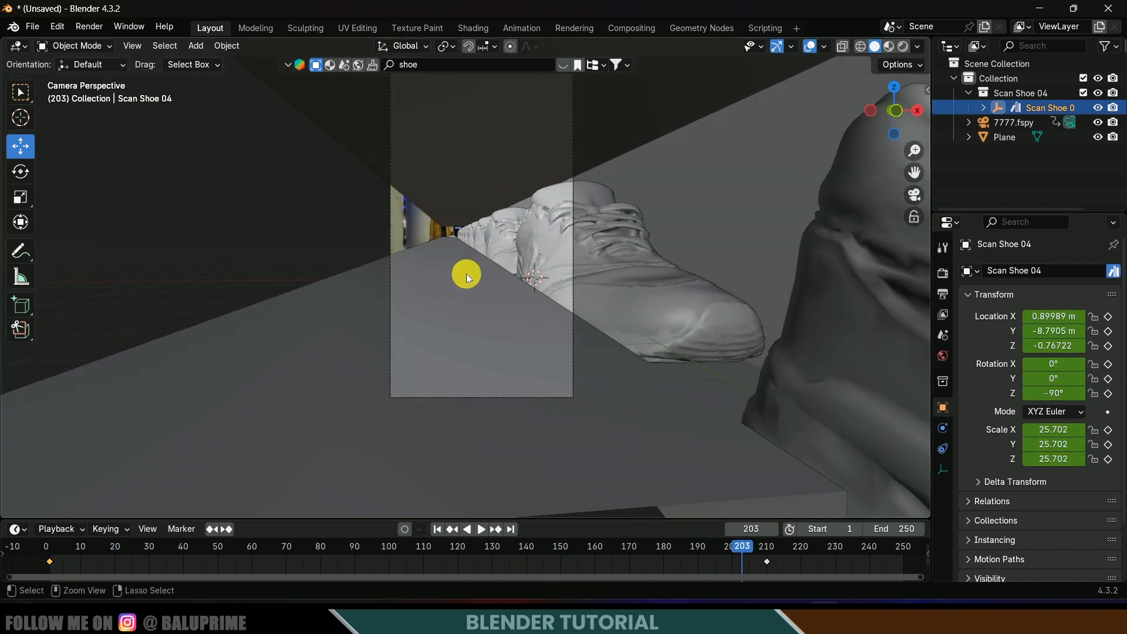
- Save the project as shoe train.blend
key(ctrl+s)
text(shoe train.blend)
click(951, 522)
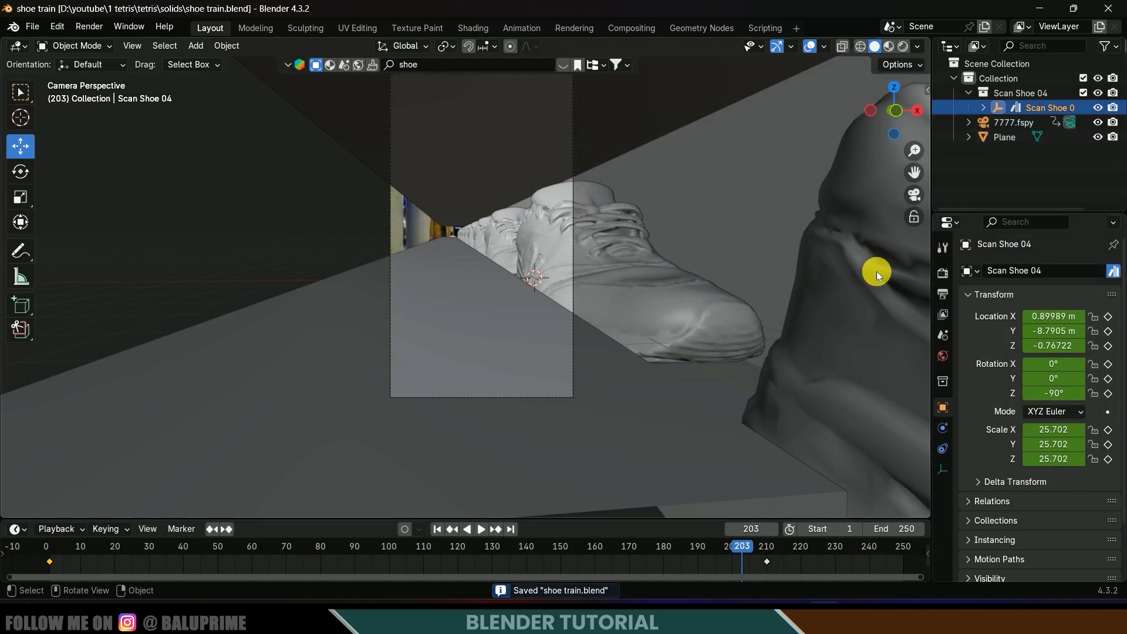
- Switch the viewport to rendered shading and assign an Environment Texture to the world background color
click(904, 47)
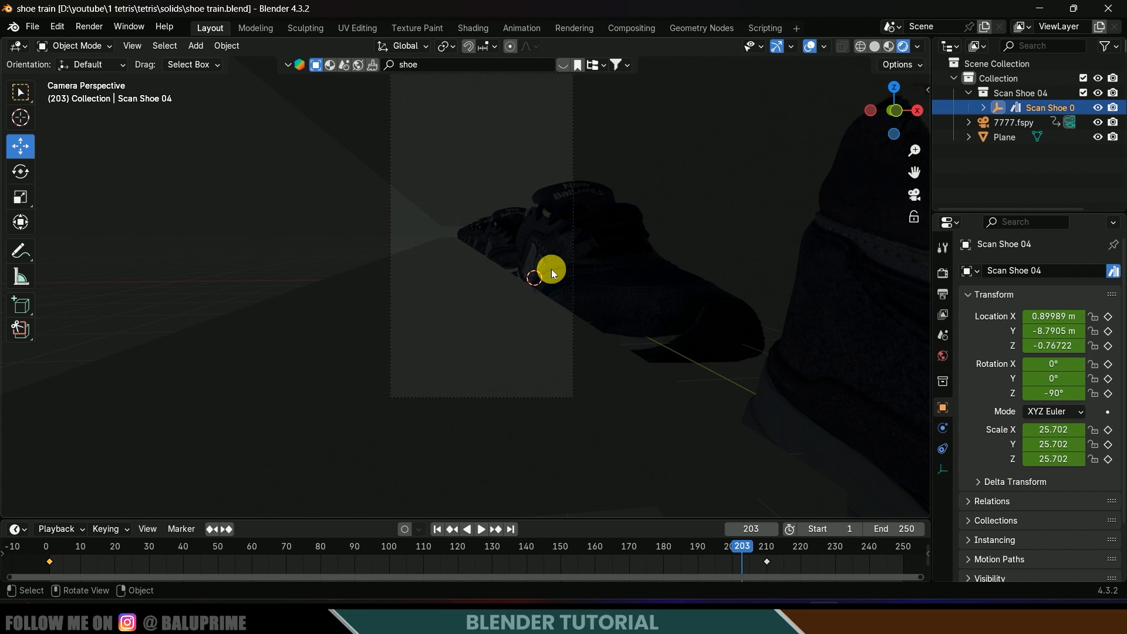
click(943, 357)
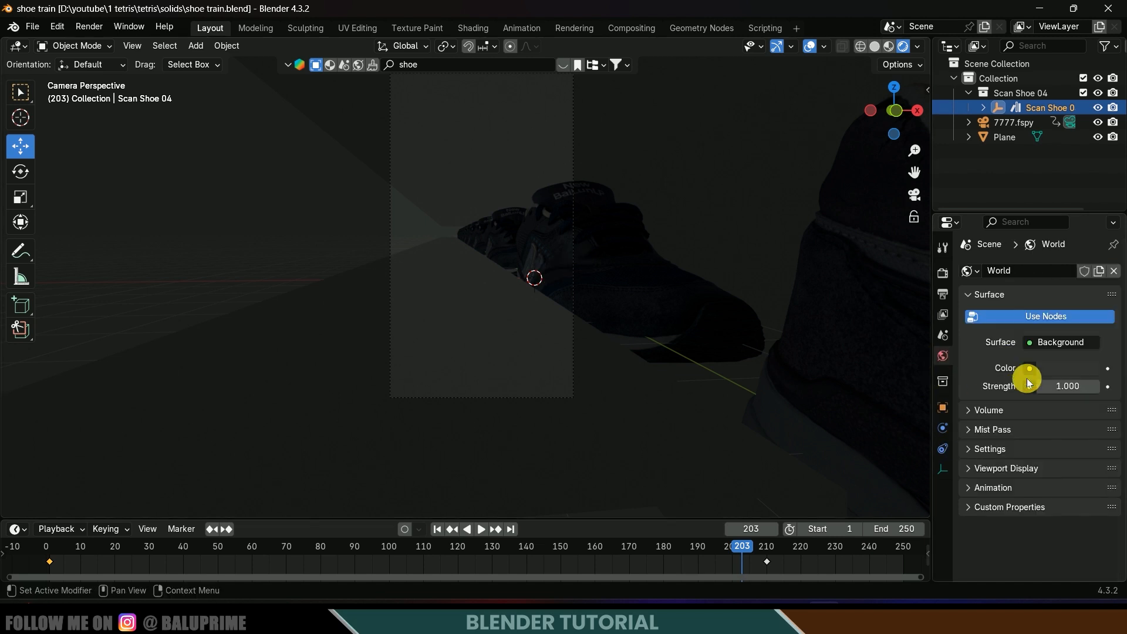
click(1030, 369)
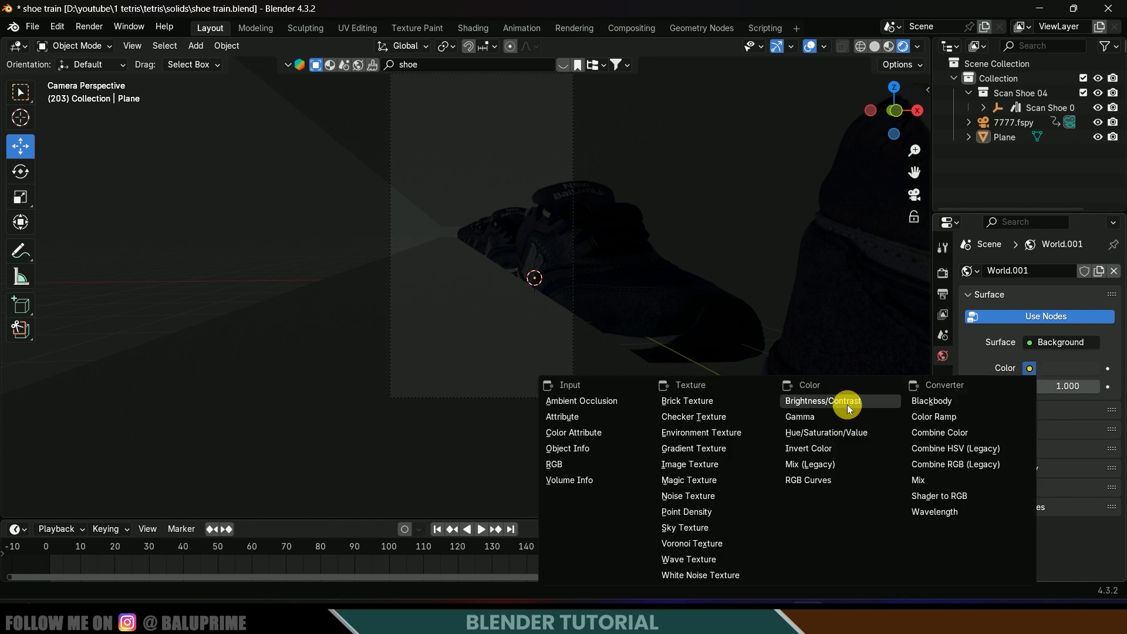
click(734, 433)
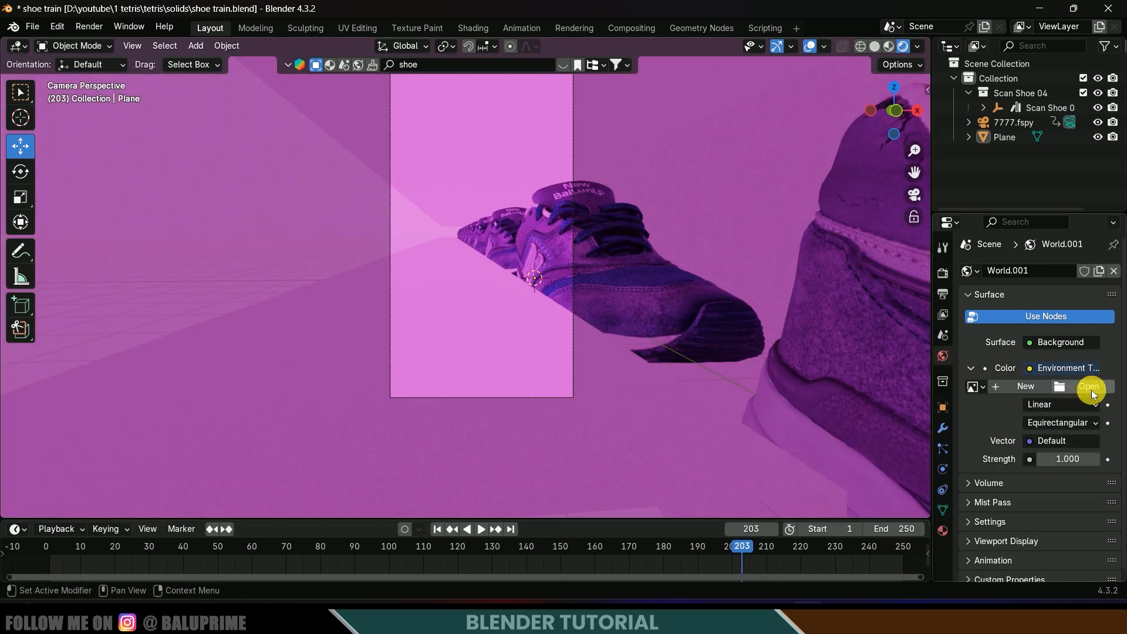
- Switch to Poly Haven in the browser and download the Metro: Vijzelgracht HDRI as a 1K EXR
key(alt+Tab)
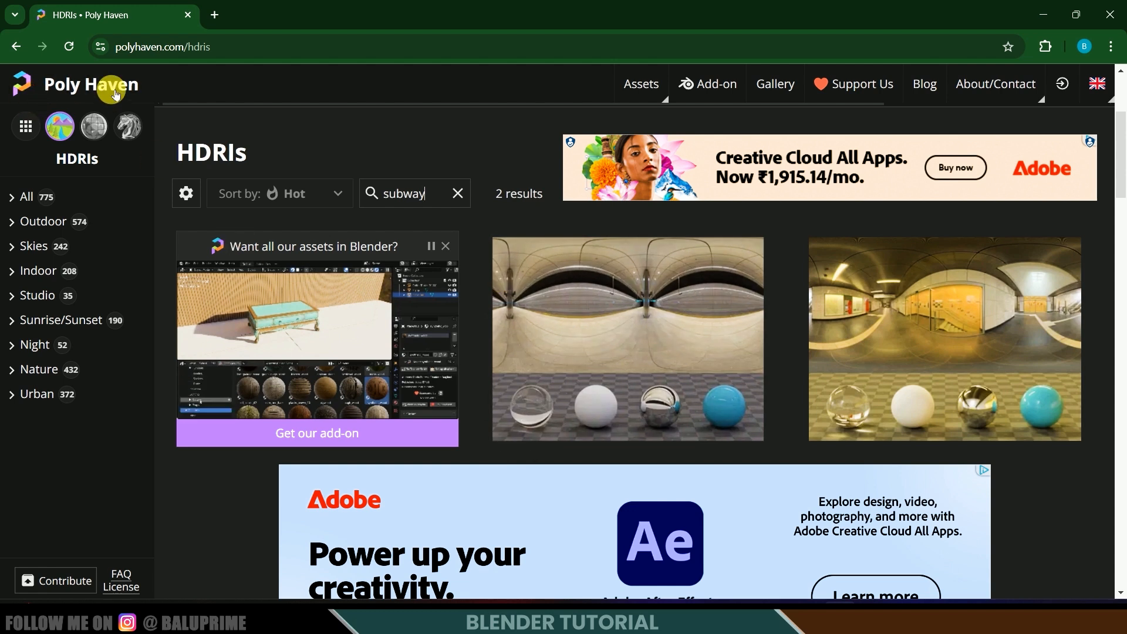
click(605, 311)
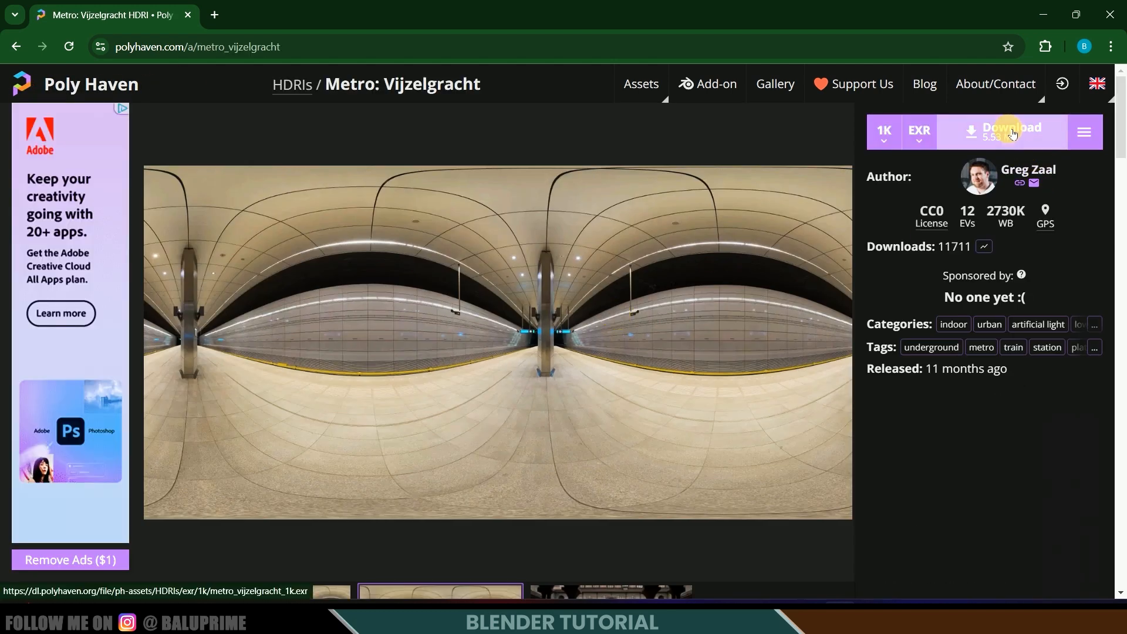
click(1010, 132)
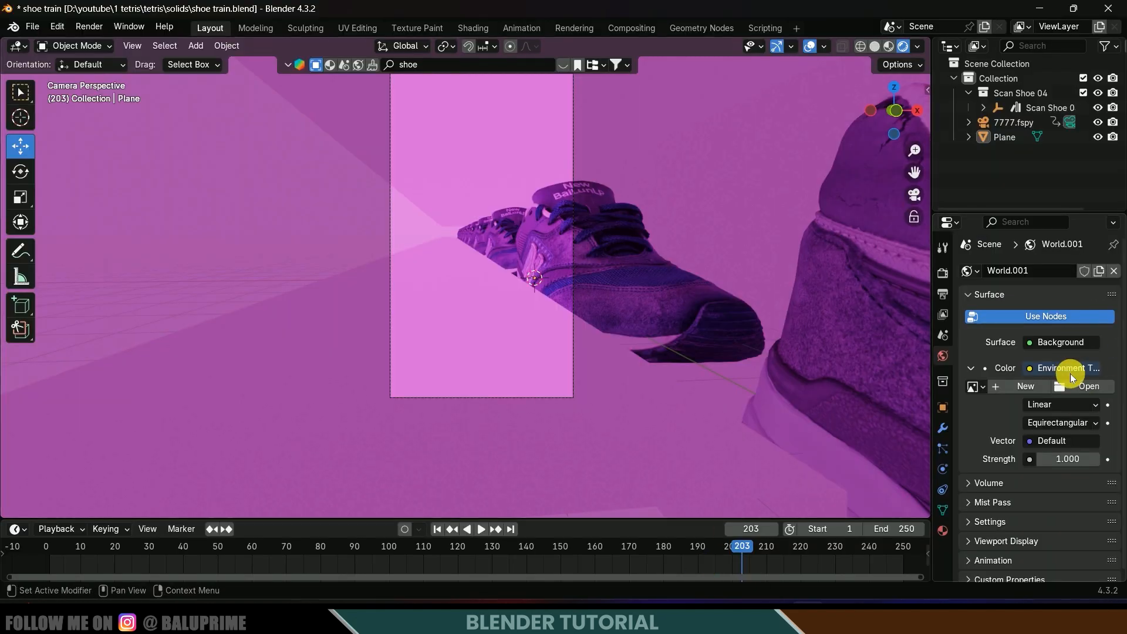
- Load metro_vijzelgracht_1k.exr from the Downloads folder into the world's Environment Texture
click(1088, 389)
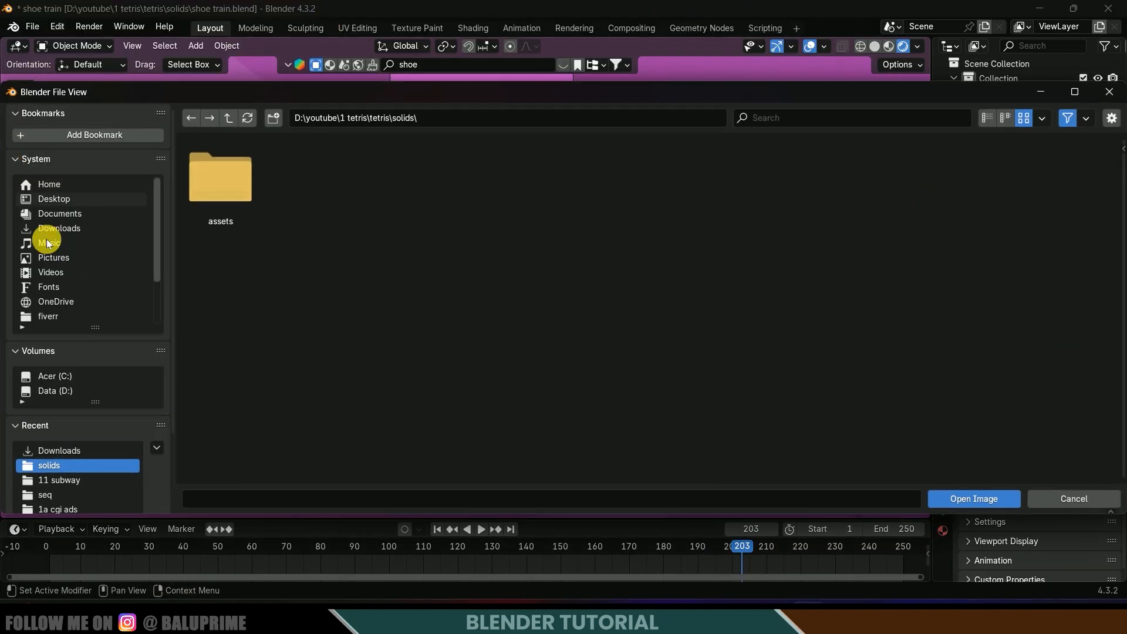
click(77, 230)
scroll(428, 334, down, 5)
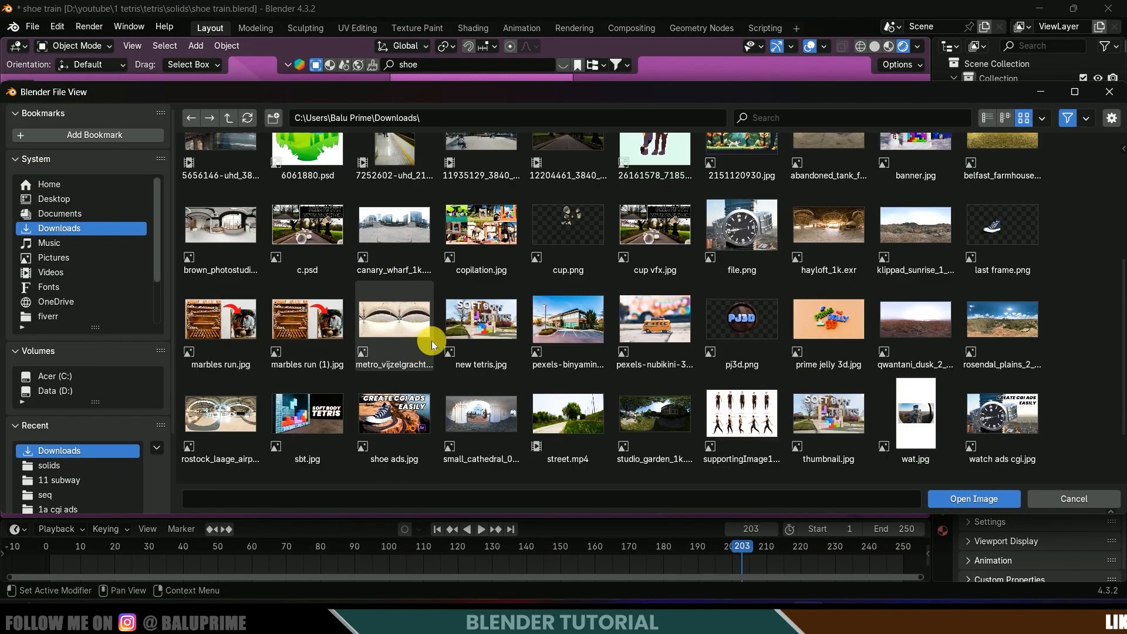
click(406, 322)
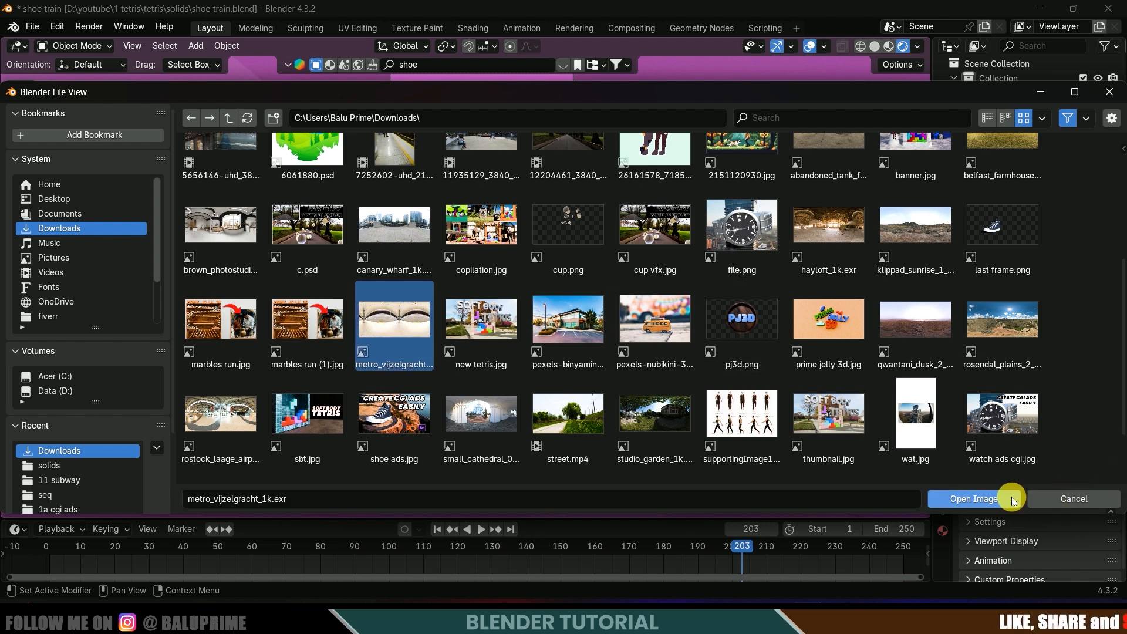
click(1008, 498)
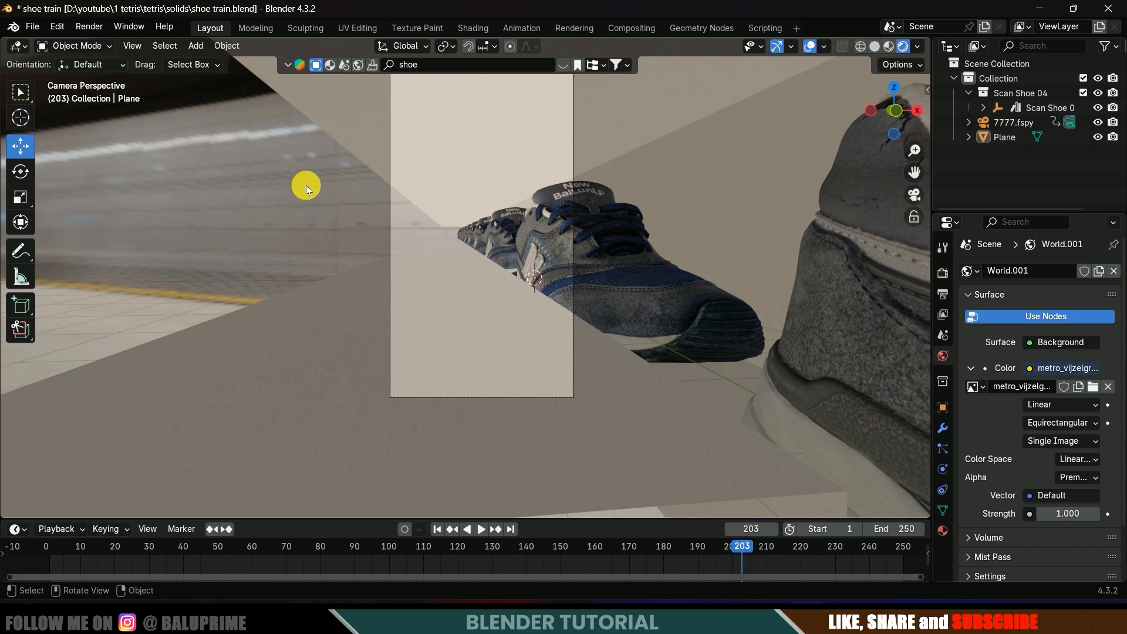
- Enable Transparent for the render film so the HDRI background is hidden
click(943, 273)
scroll(1001, 381, down, 5)
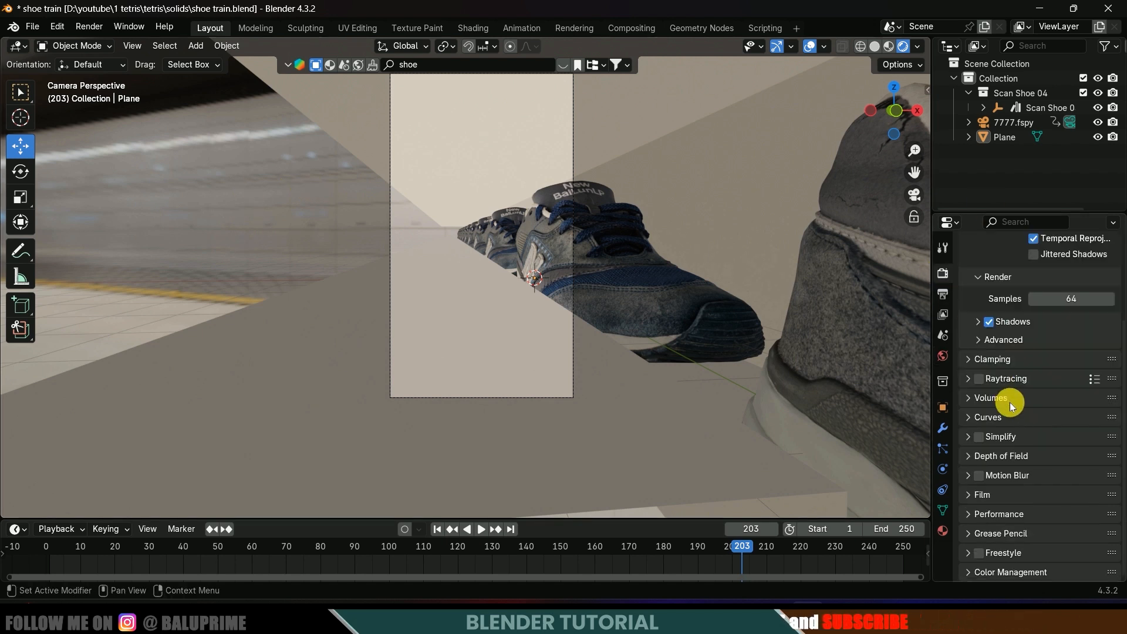
click(969, 493)
click(1029, 472)
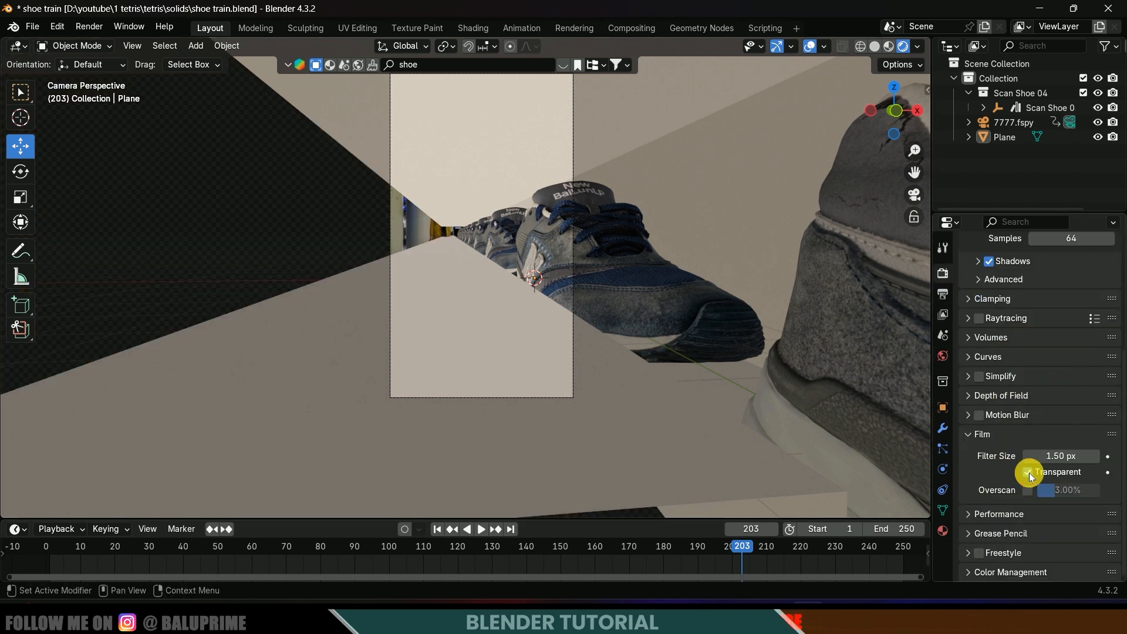
- Give the platform plane a new material and set its surface shader to Holdout
click(456, 316)
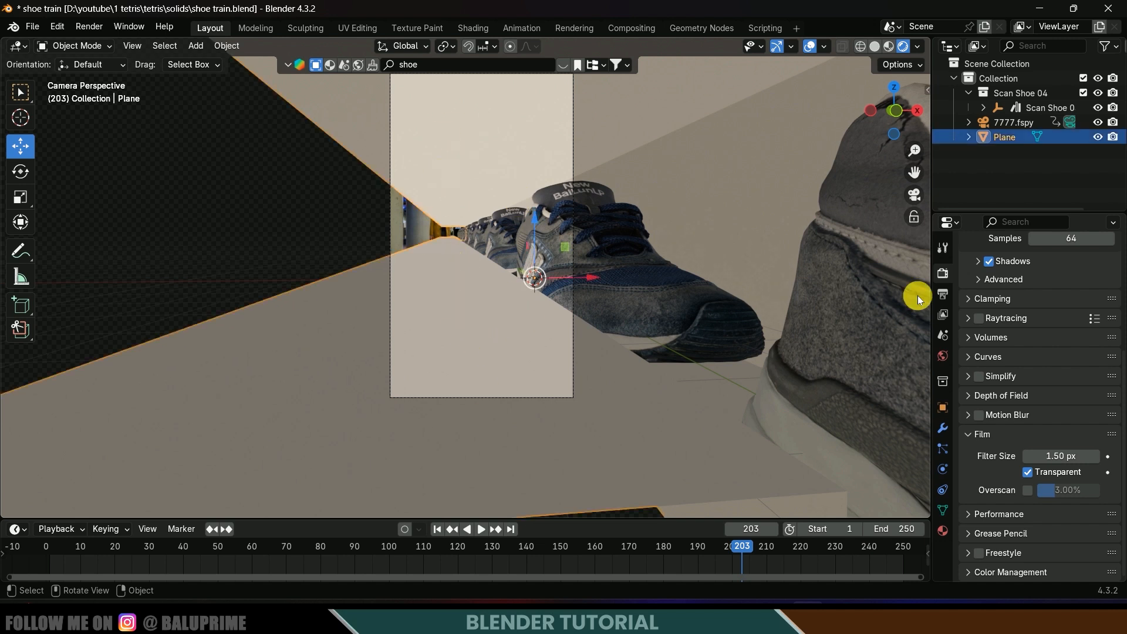
click(942, 533)
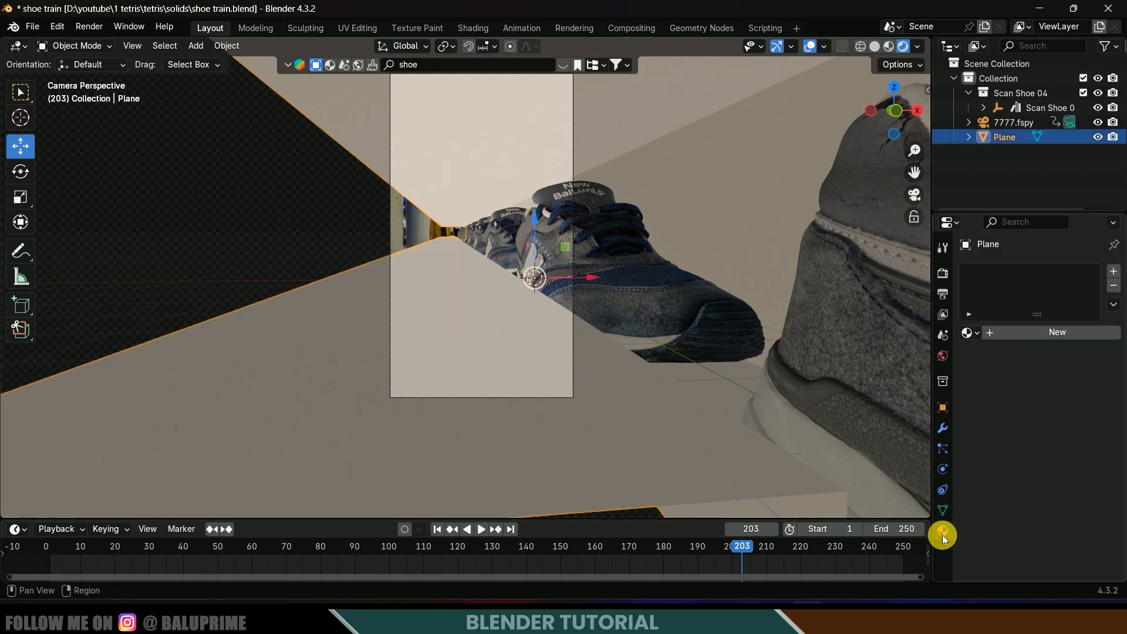
click(1045, 332)
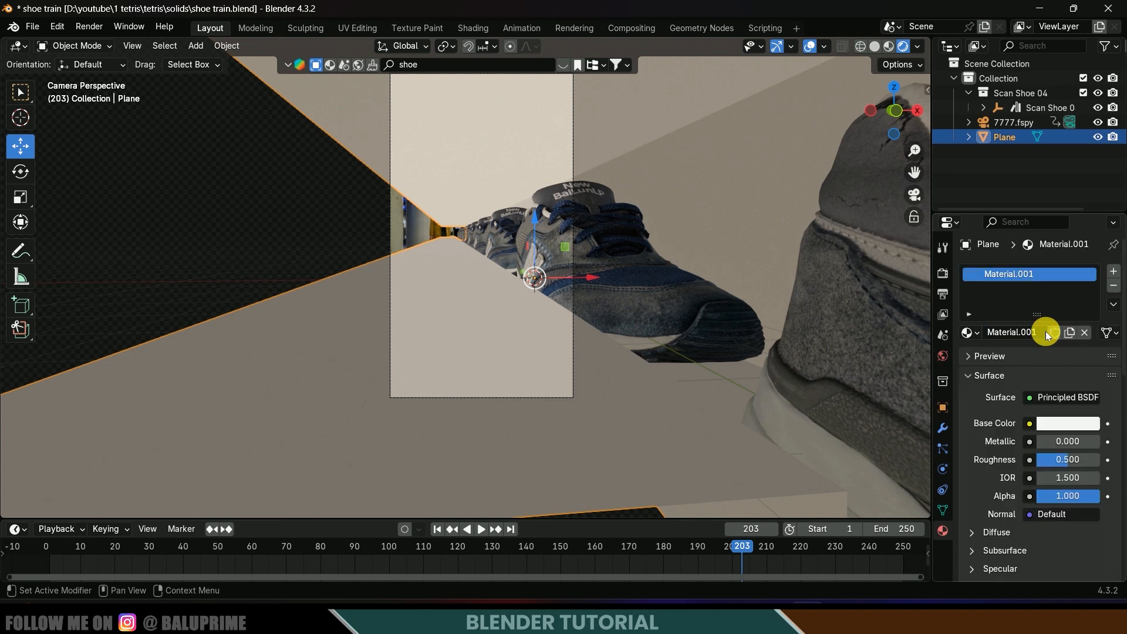
click(1043, 398)
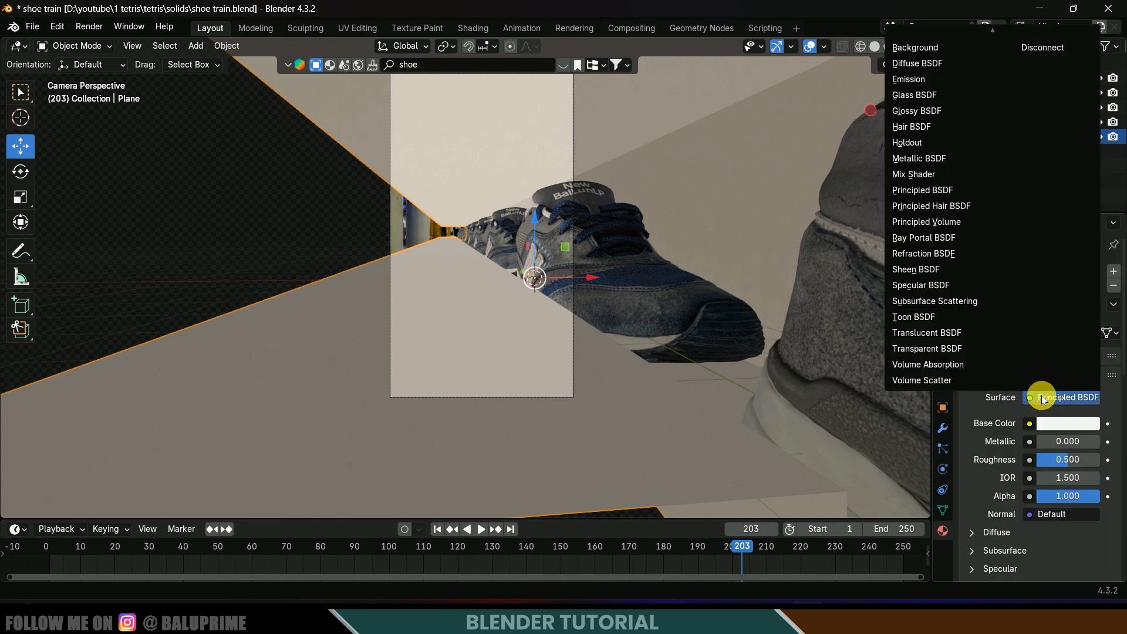
click(913, 143)
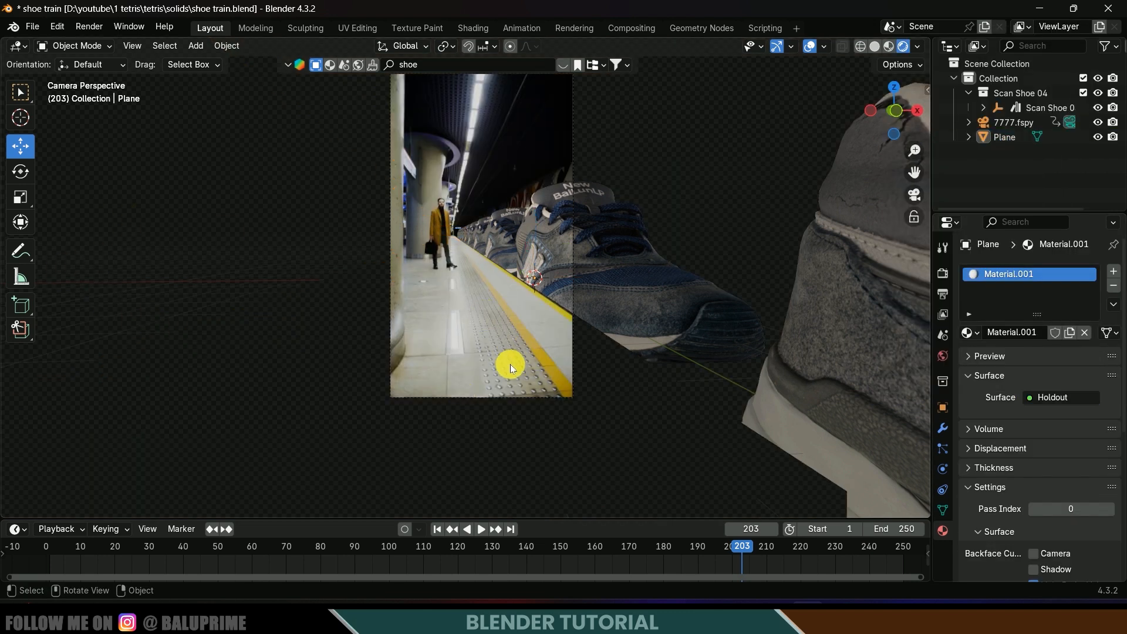
- Edit the holdout plane and shift its track-side edge slightly along X to follow the outer border of the yellow platform line
scroll(505, 323, up, 7)
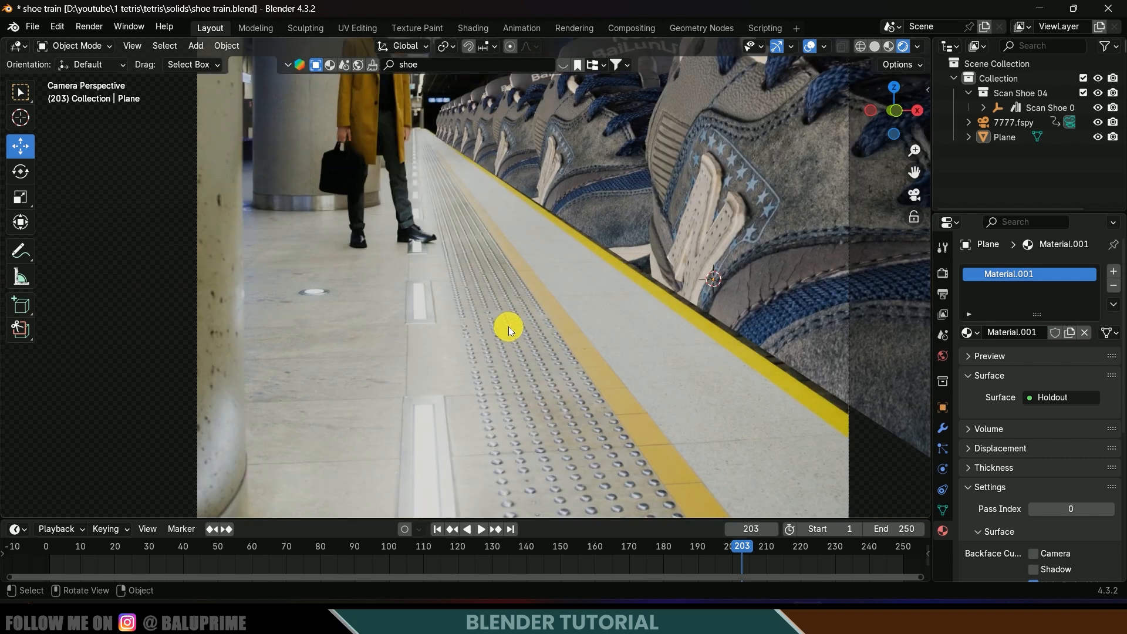
scroll(509, 326, up, 2)
scroll(510, 327, down, 1)
shift+middle_drag(510, 327, 340, 318)
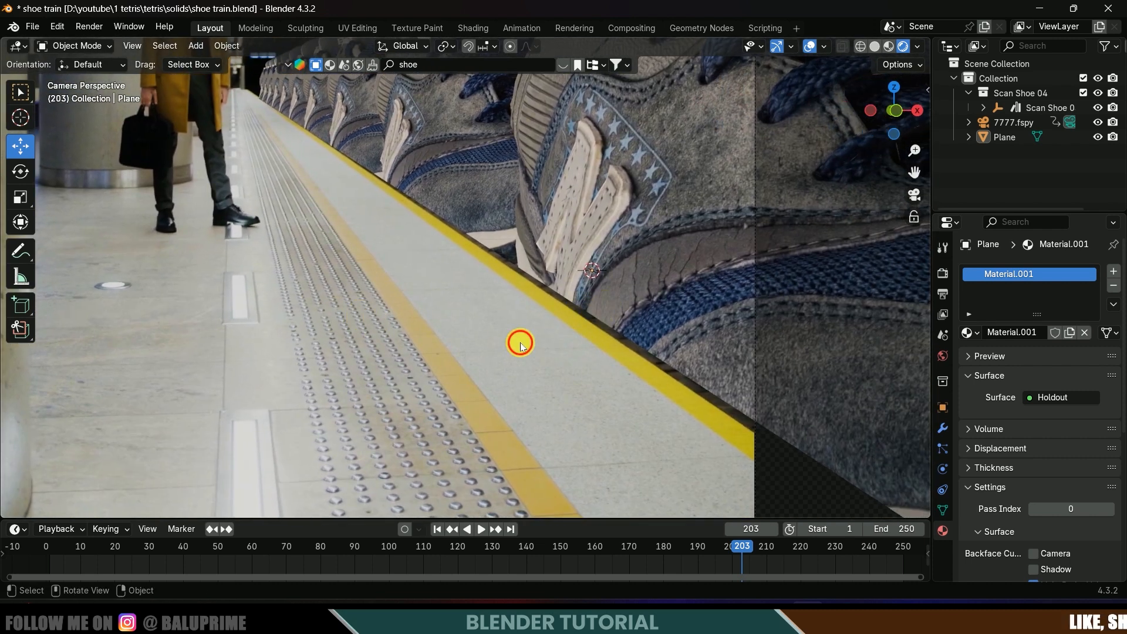
click(1010, 140)
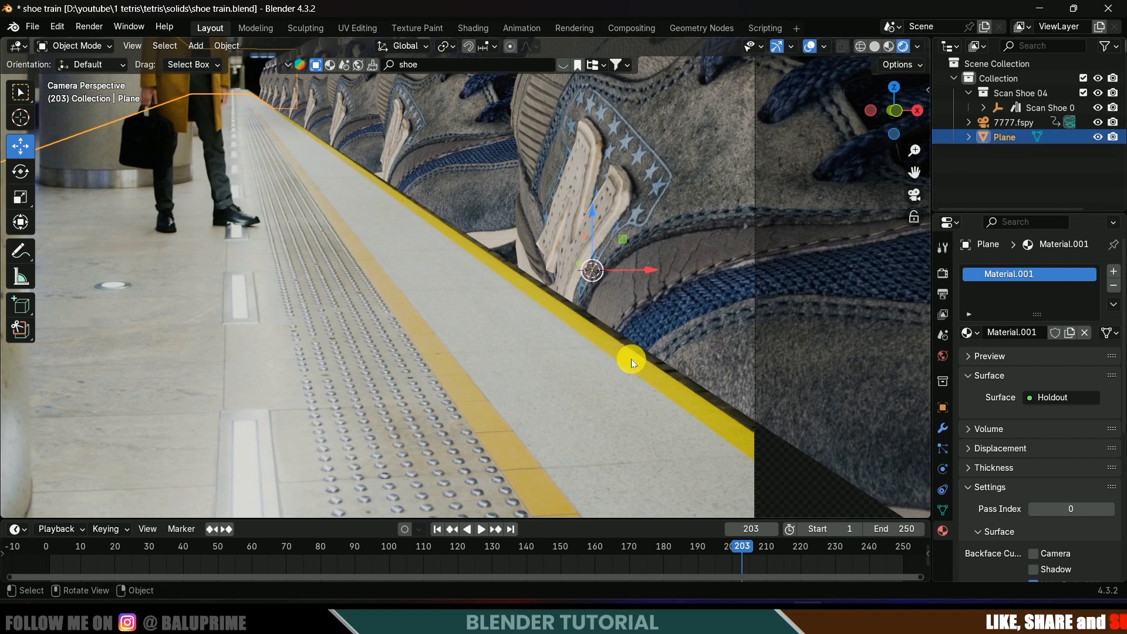
click(91, 46)
click(87, 63)
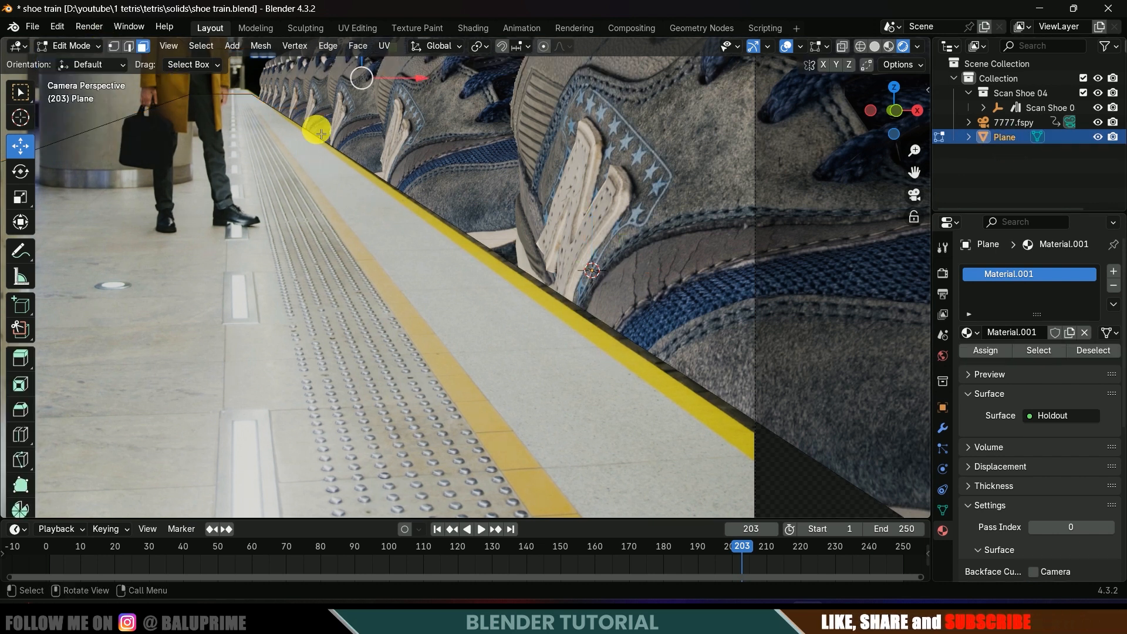
click(129, 46)
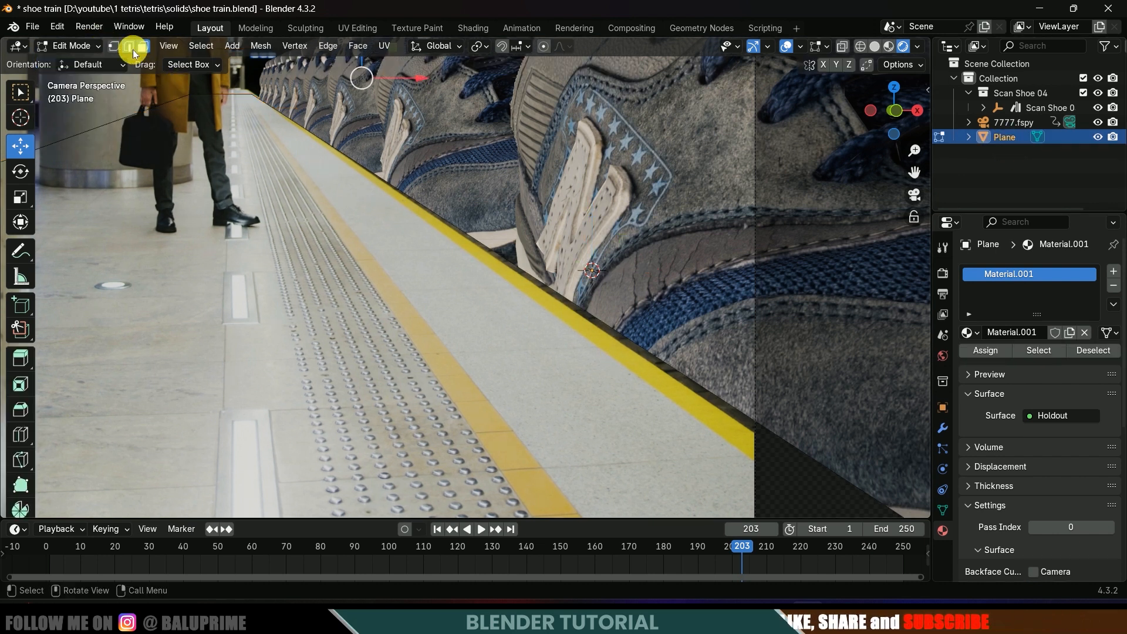
click(512, 265)
drag(334, 111, 330, 115)
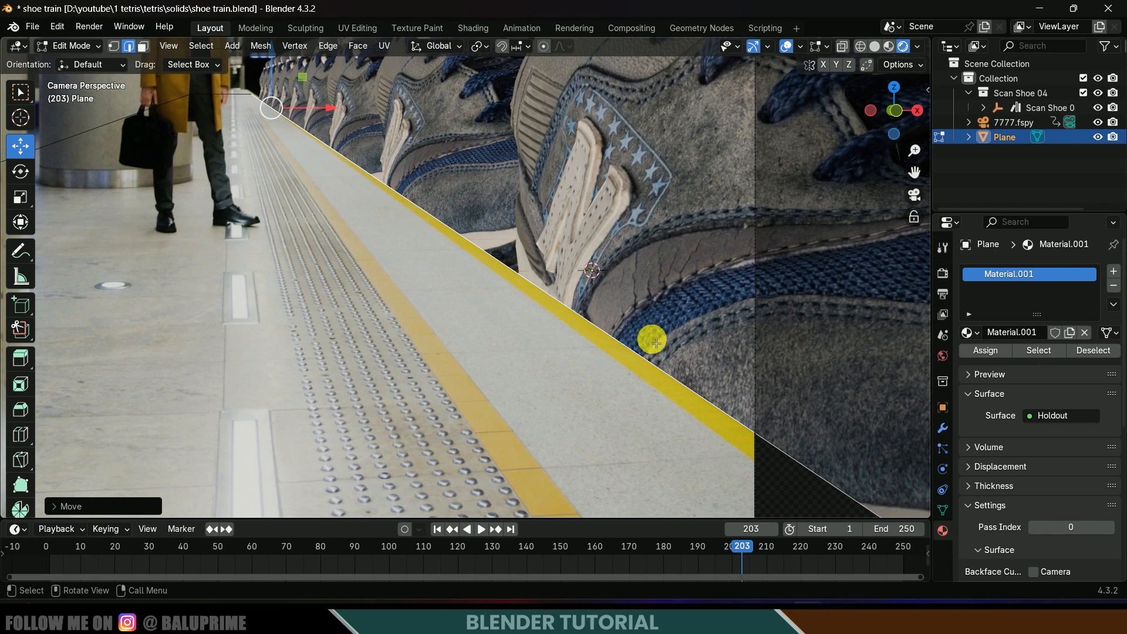
key(Tab)
- Scrub the animation to frames 140 and 165 to examine how the shoe train sits behind the platform
scroll(593, 330, down, 8)
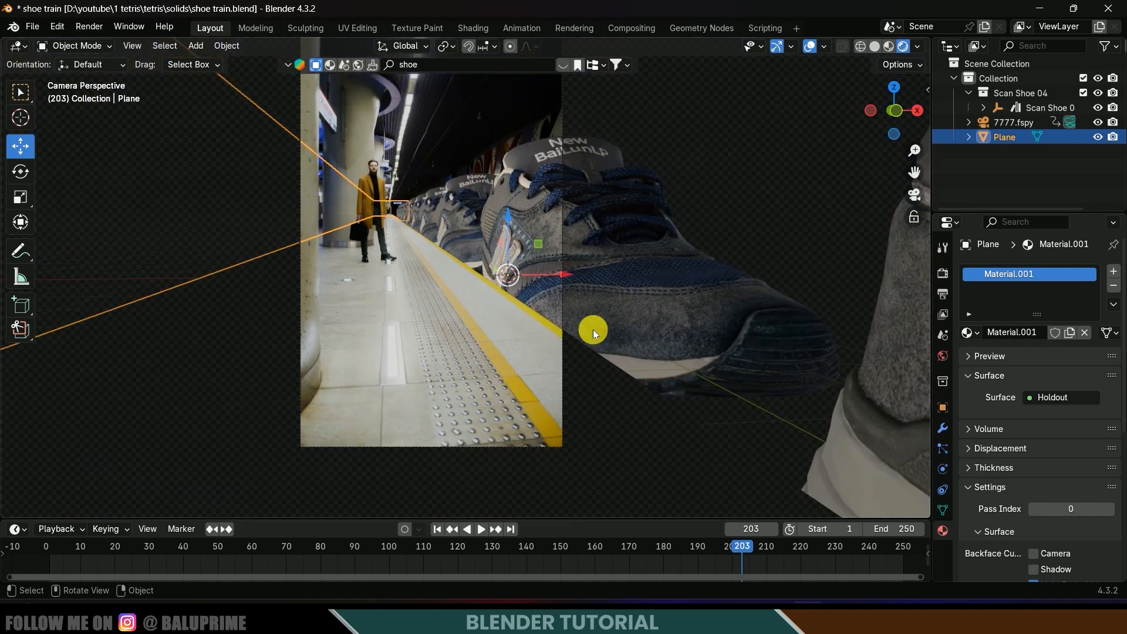
drag(738, 541, 526, 537)
click(453, 126)
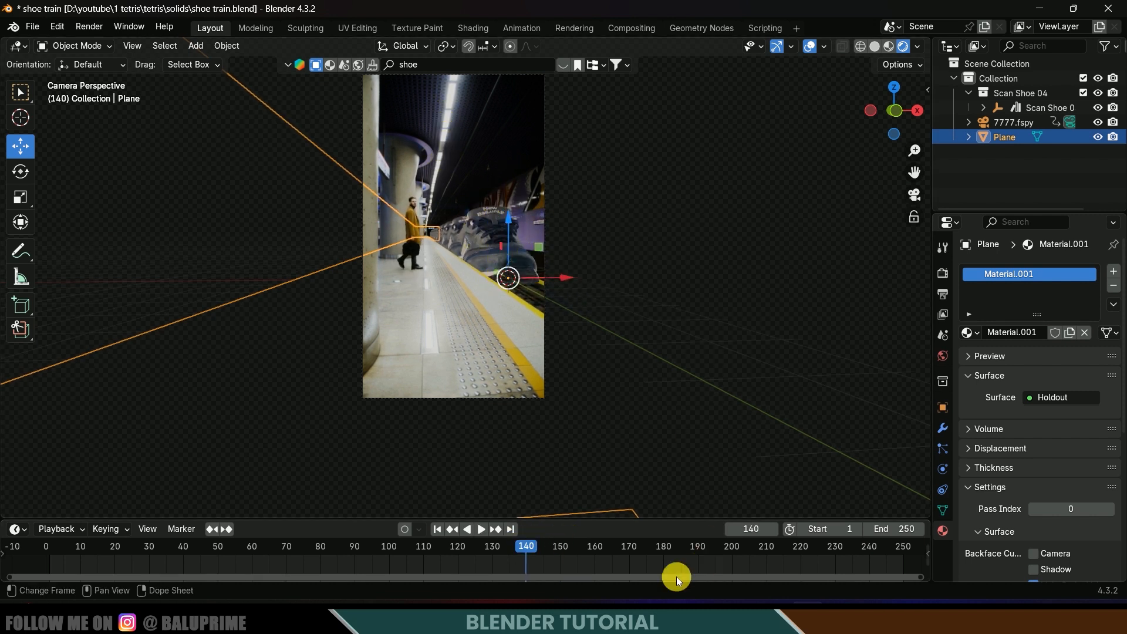
drag(538, 546, 612, 553)
click(495, 344)
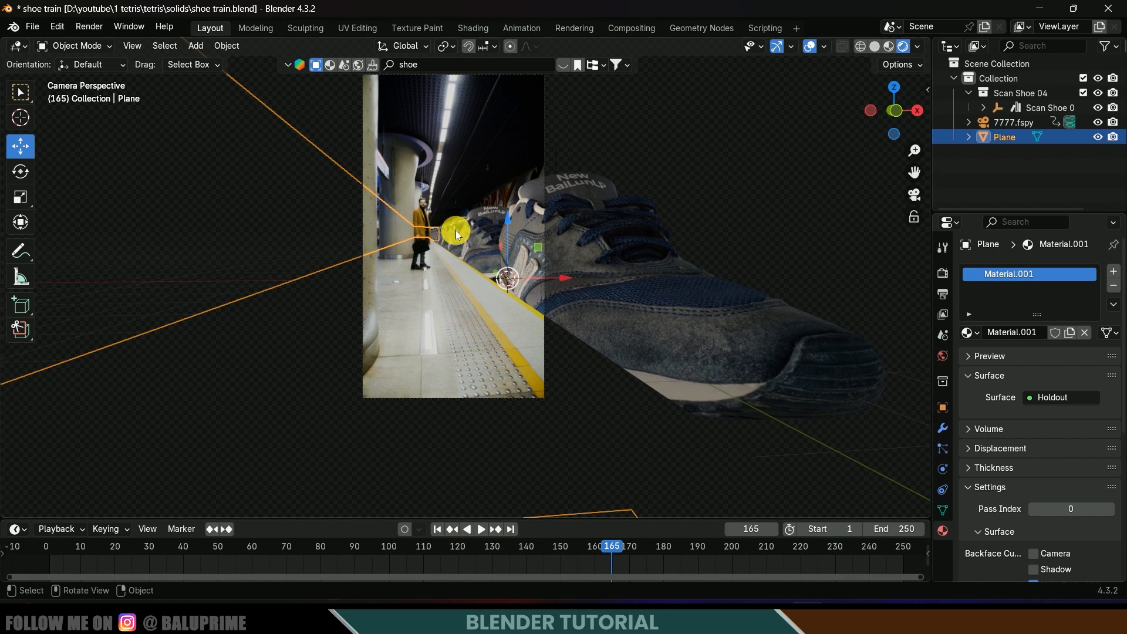
- Add an area light to the scene
key(shift+a)
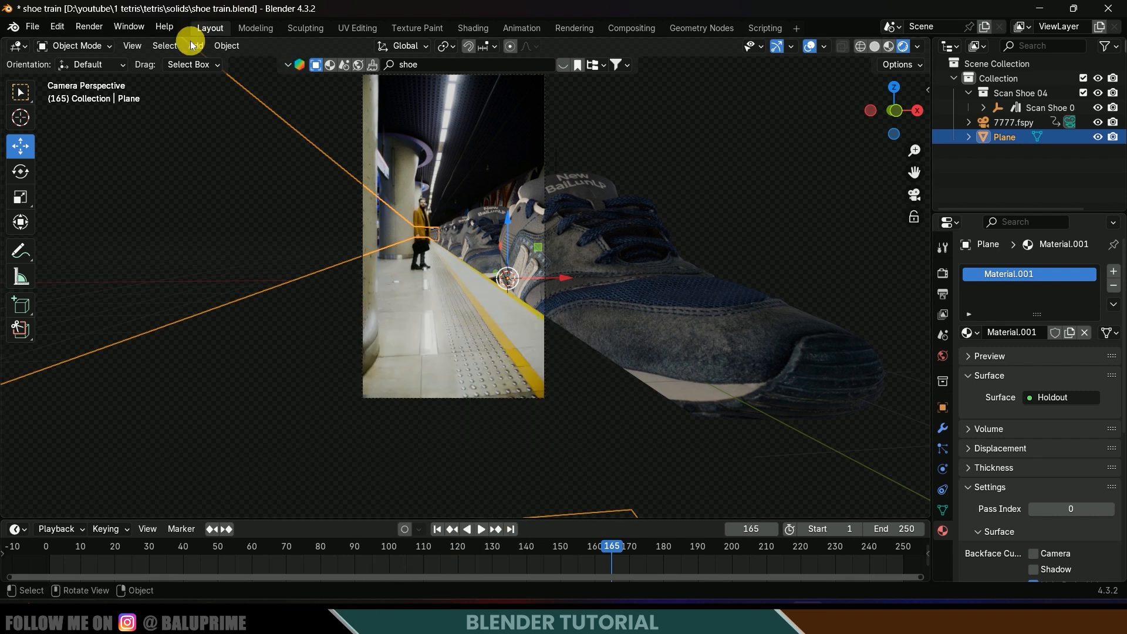
click(197, 46)
mouse_move(229, 238)
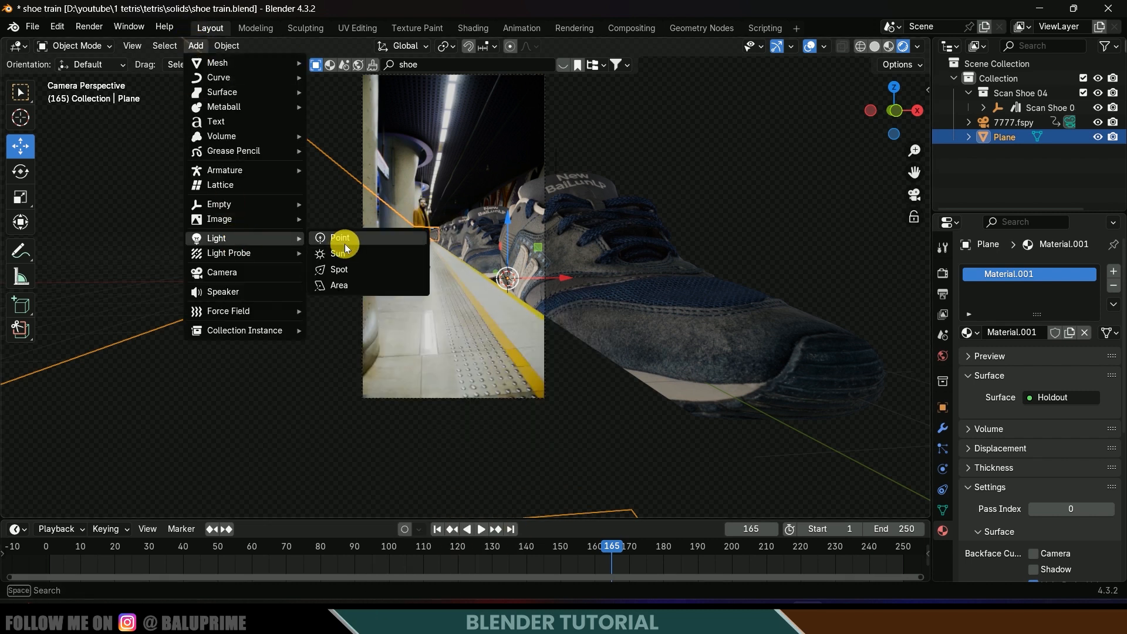
click(336, 285)
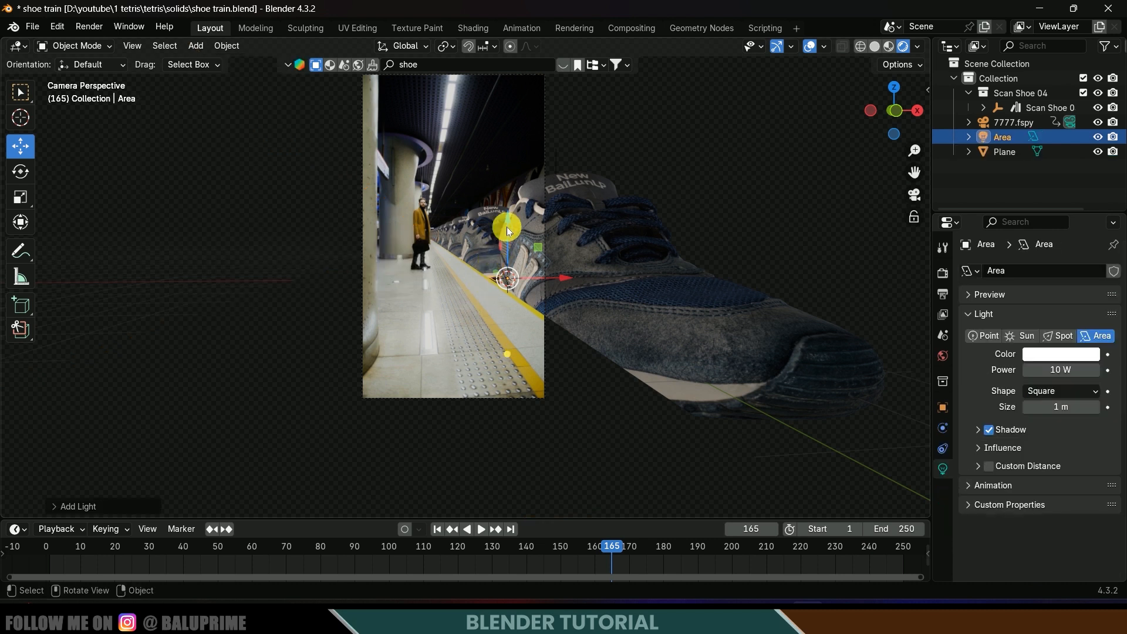
- Raise the area light above the shoes and move it about 1.9 m along negative X toward the ceiling strip light
drag(508, 228, 507, 89)
click(509, 101)
key(ctrl+z)
drag(557, 170, 490, 170)
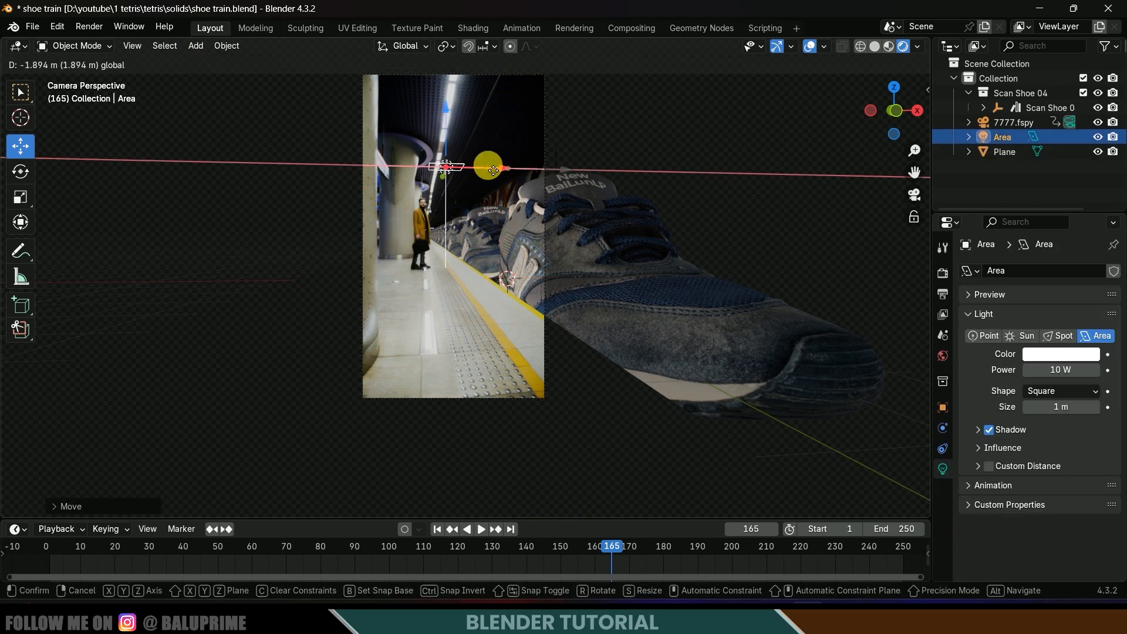
mouse_move(453, 126)
mouse_down()
mouse_move(452, 56)
mouse_move(447, 113)
mouse_up()
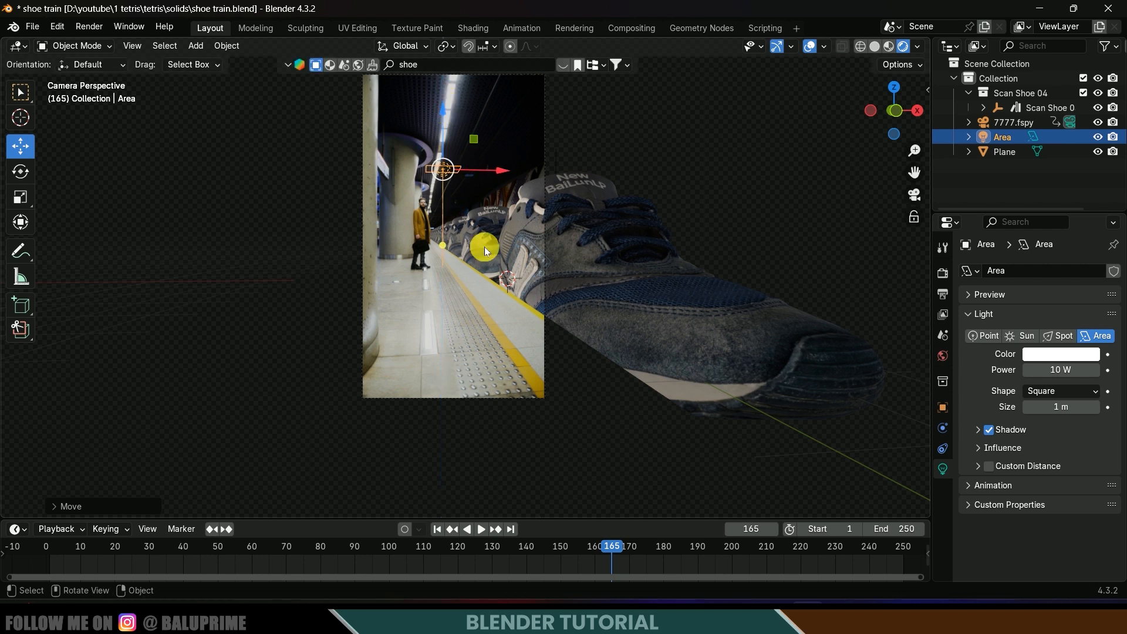
- Move the area light along Y beside the shoe train until it sits near the camera in the camera view
middle_drag(475, 291, 496, 232)
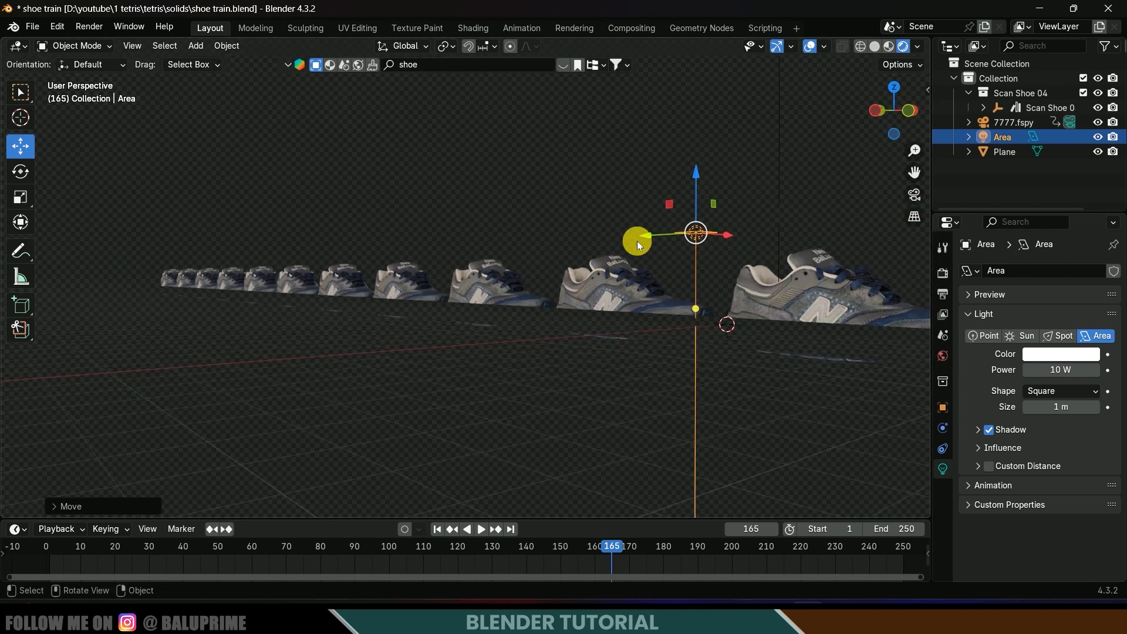
drag(642, 241, 762, 264)
key(KP_0)
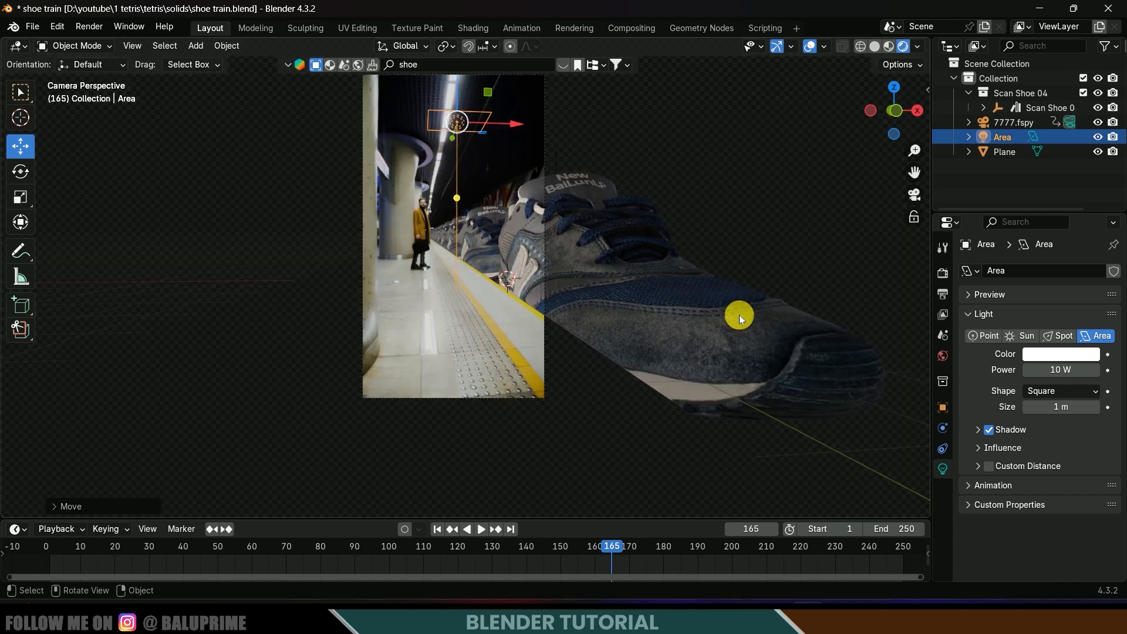
key(g)
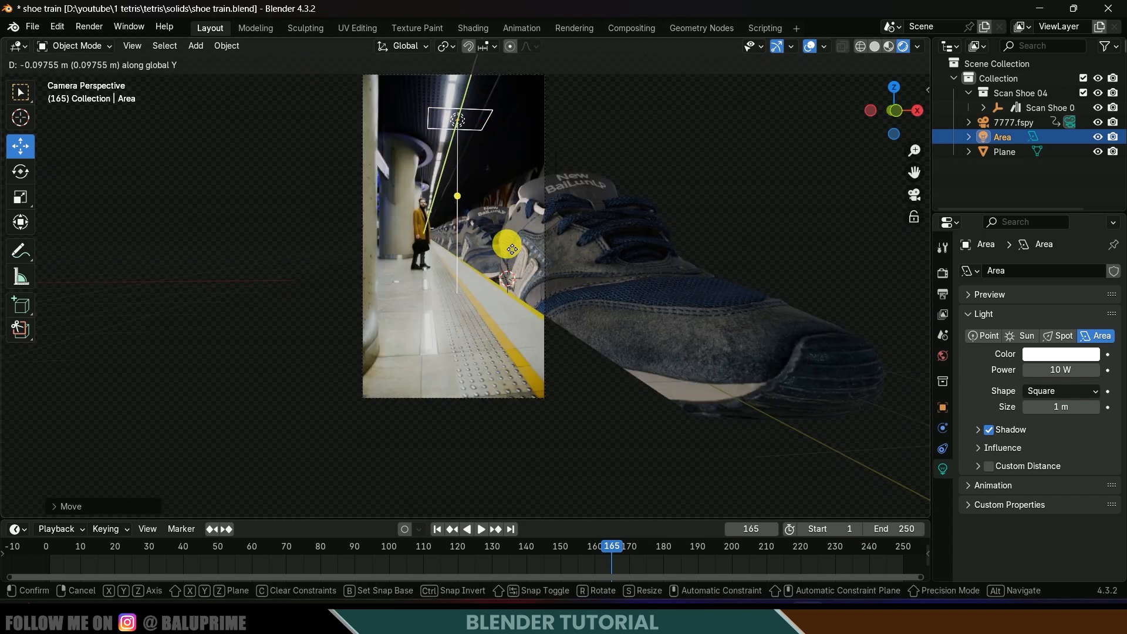
click(503, 212)
- Scale the area light to about 0.32 along X and shift it along negative X toward the ceiling strip light
key(s)
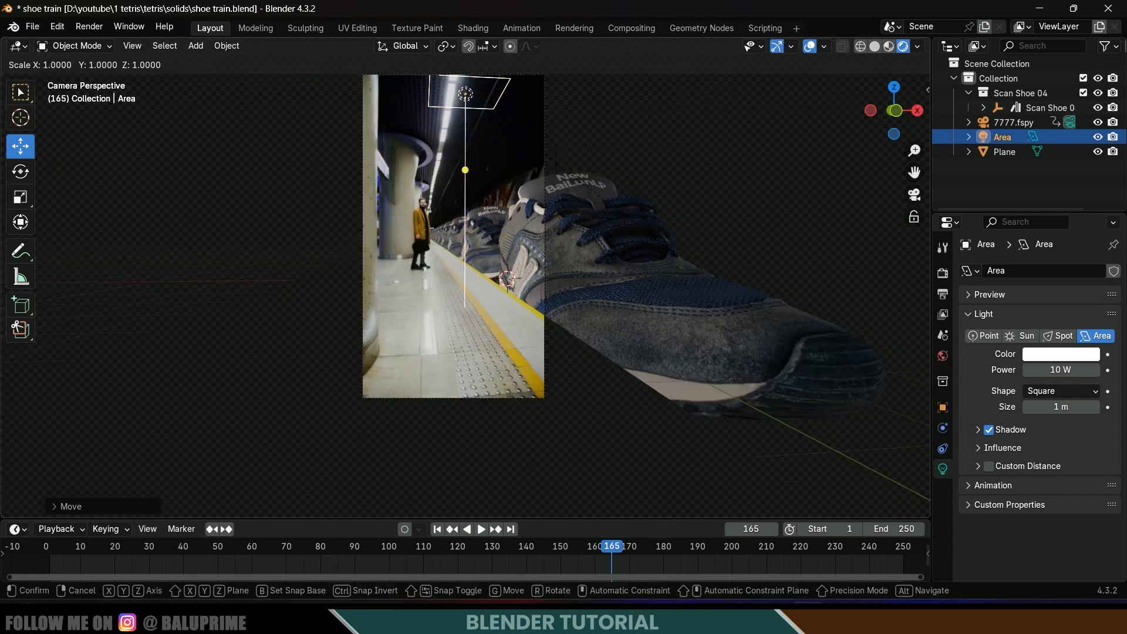
key(x)
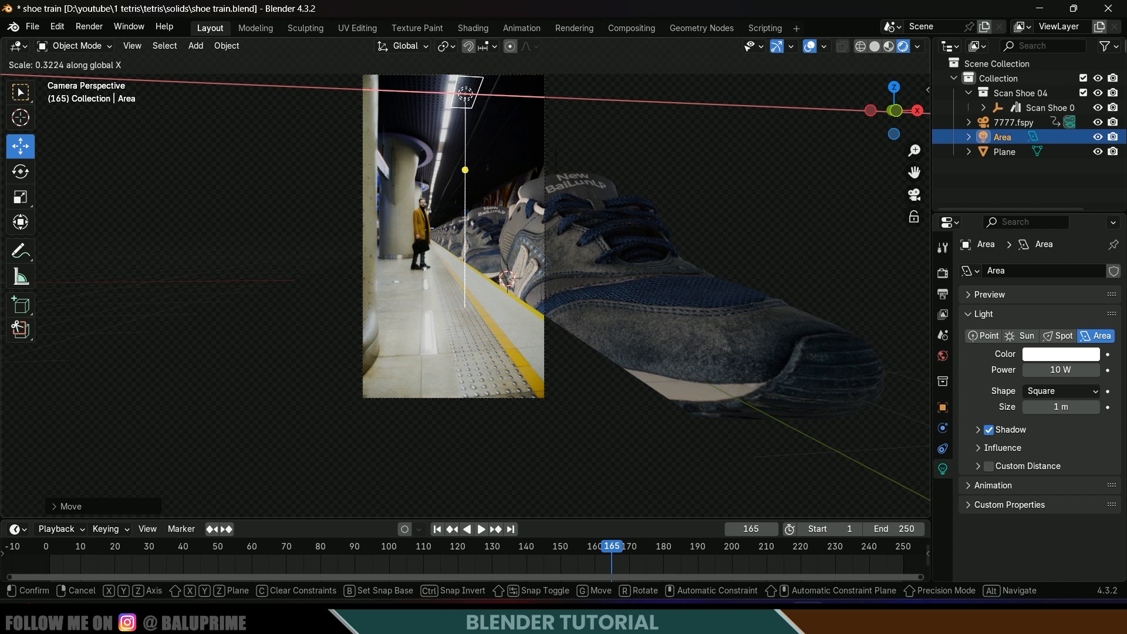
click(467, 155)
key(g)
key(x)
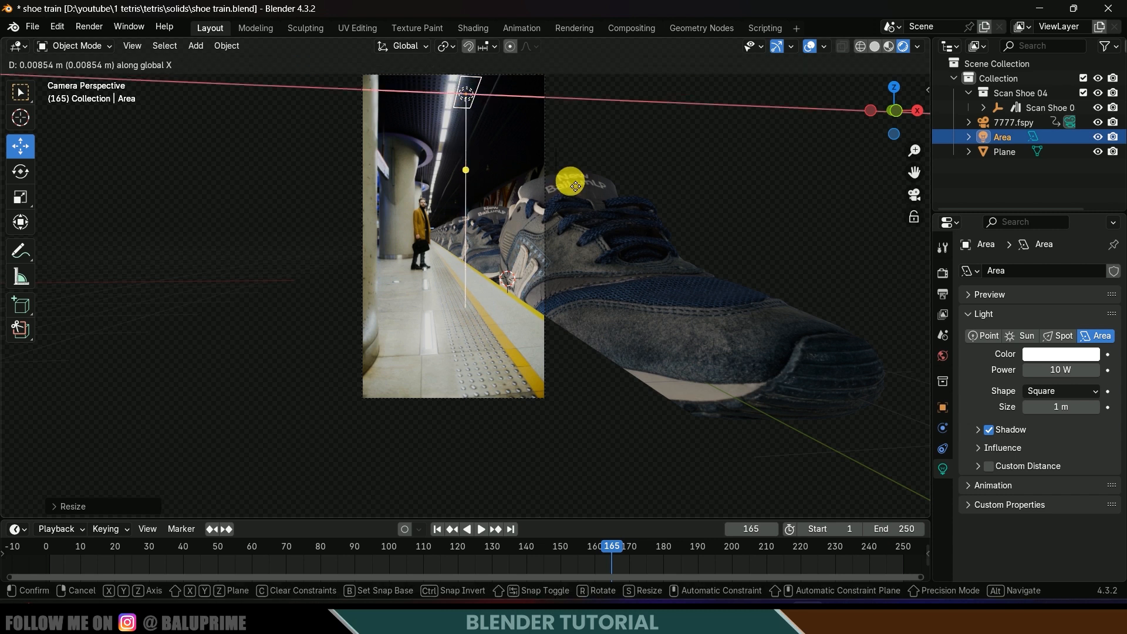
click(555, 200)
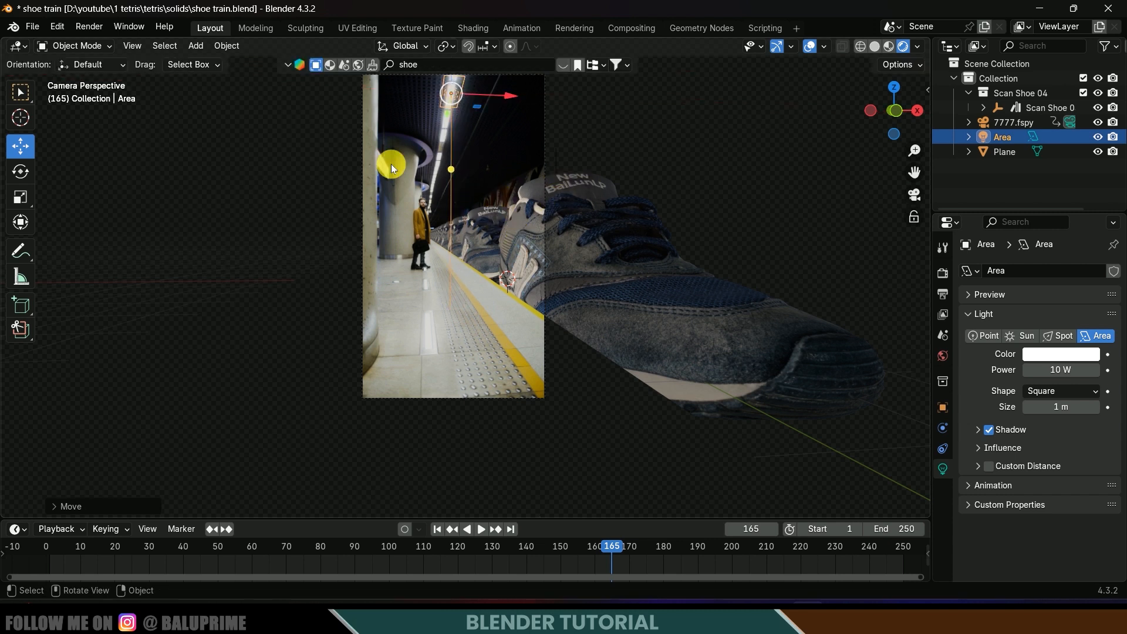
- Rotate the area light so that it points down toward the shoe train
click(21, 171)
drag(418, 96, 407, 117)
drag(413, 131, 425, 235)
- Set the area light's power to 25 W and compare the shoes with the light hidden and shown
click(1069, 373)
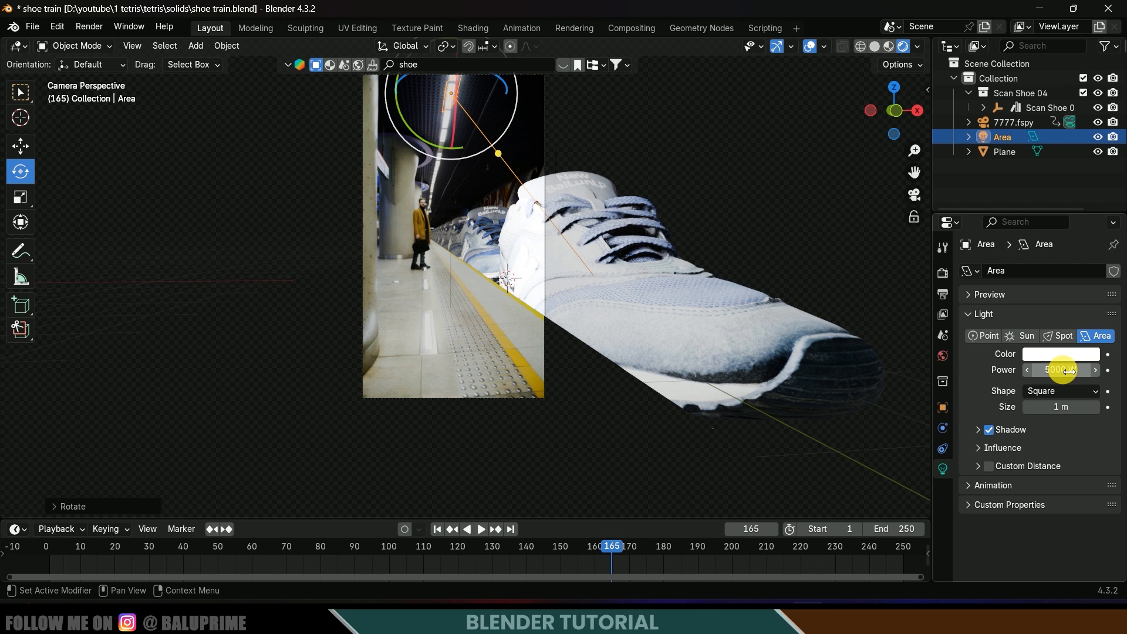
click(1069, 371)
text(25)
key(Return)
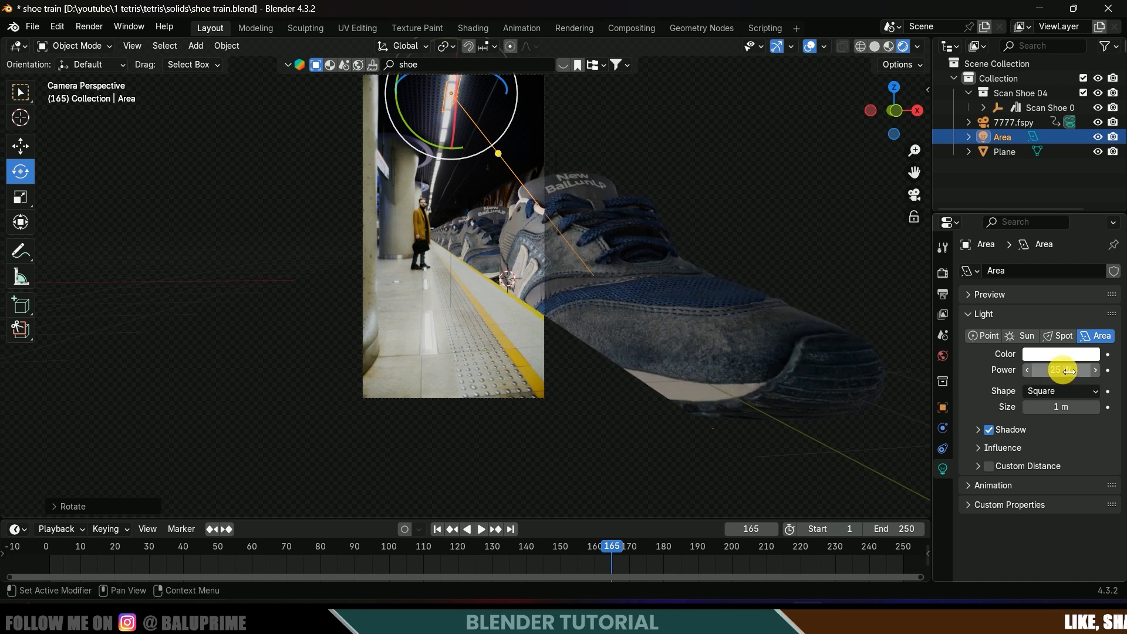
click(1098, 138)
click(1099, 138)
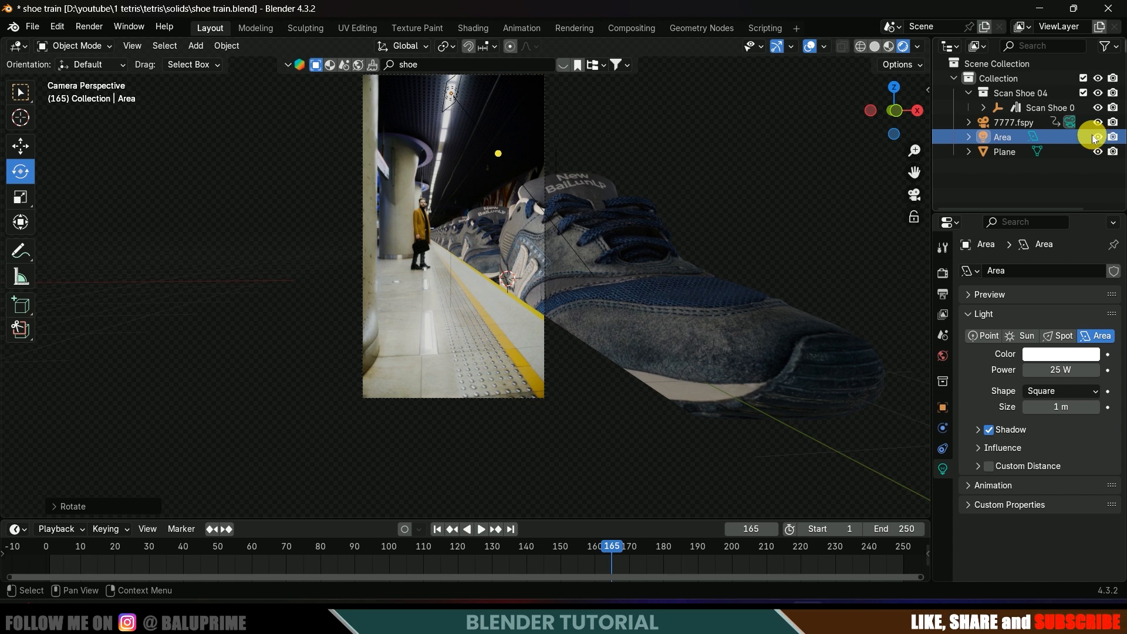
- Duplicate the area light along Y to a spot farther down the ceiling strip light
click(502, 129)
click(442, 94)
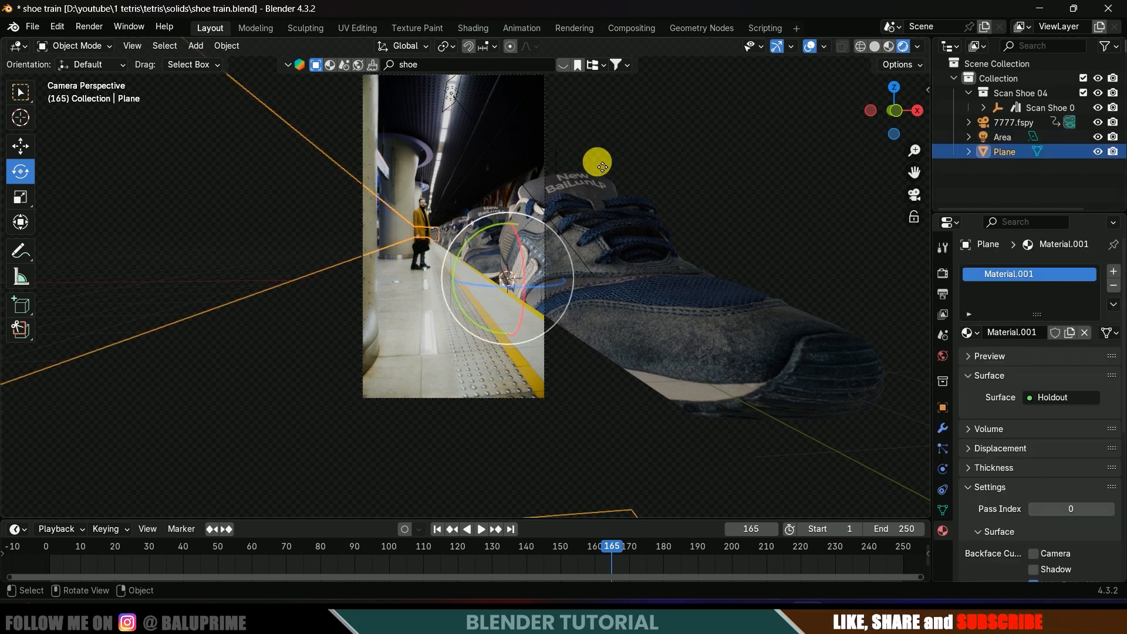
click(1002, 137)
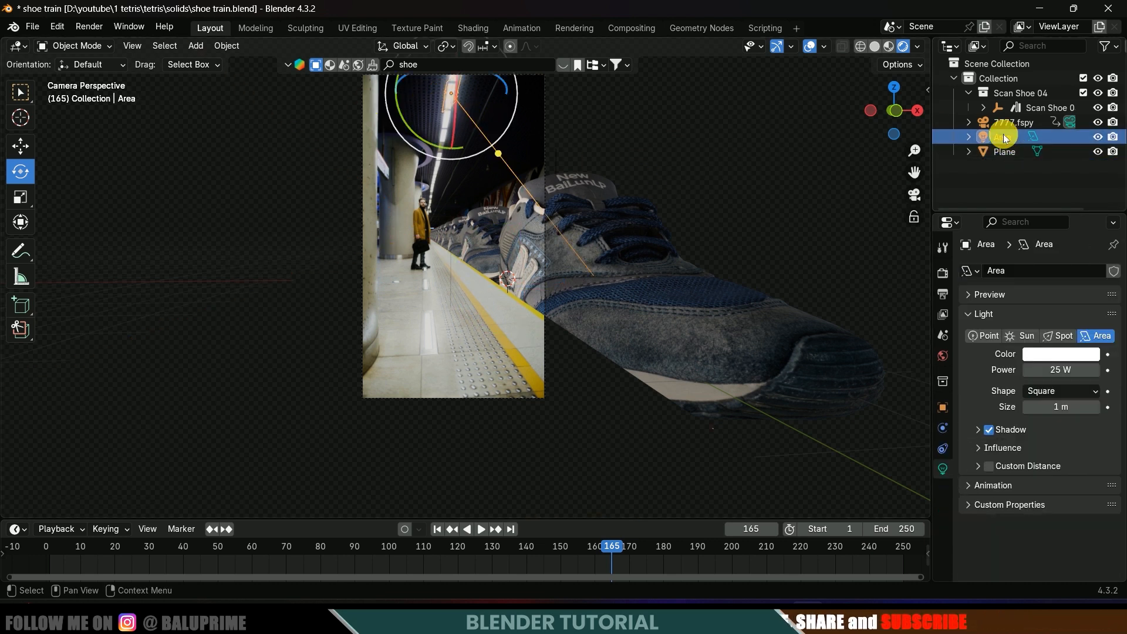
key(shift+d)
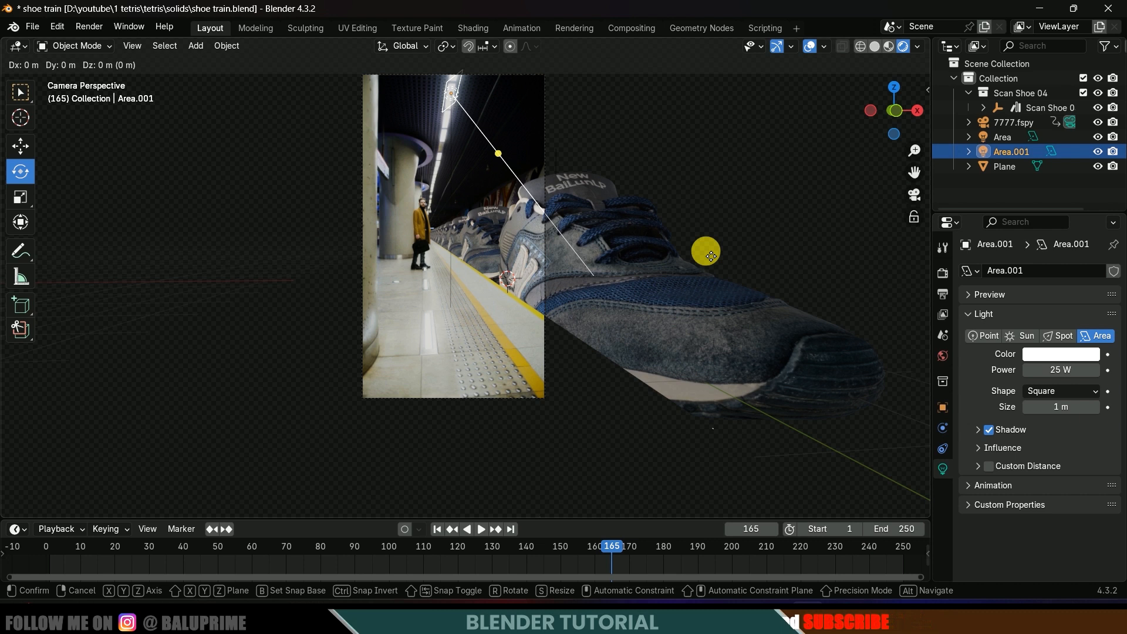
key(y)
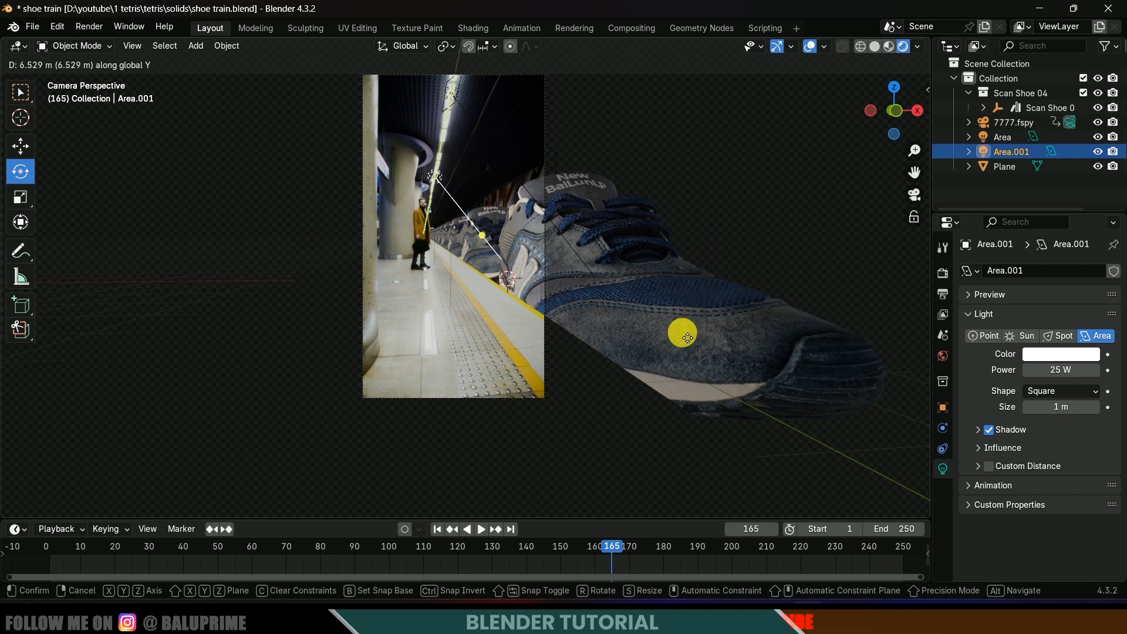
click(687, 319)
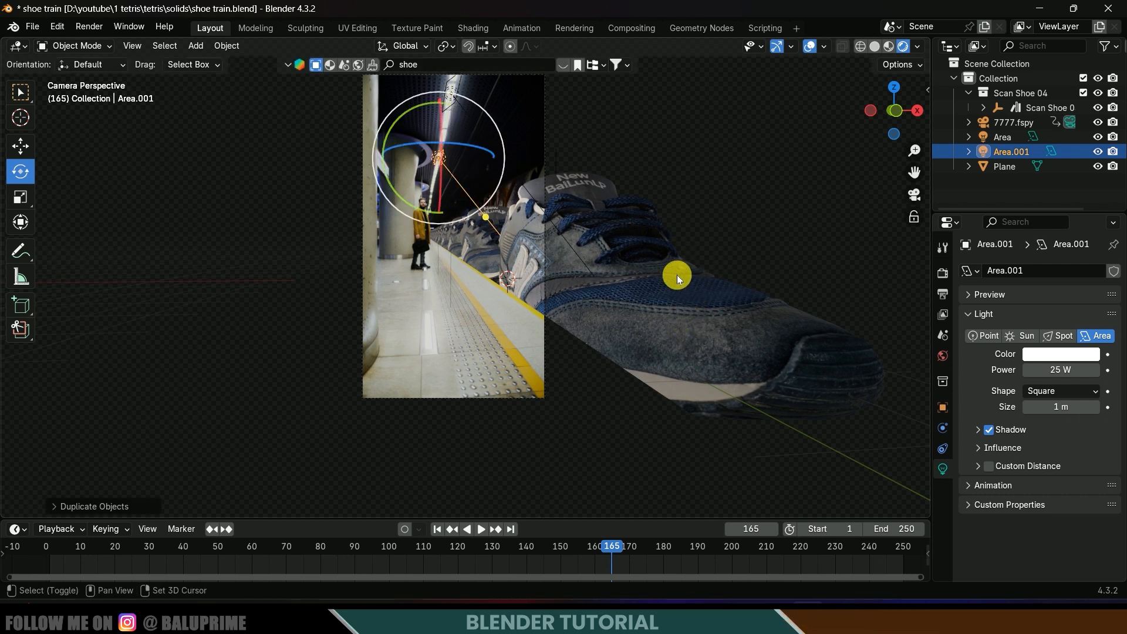
- Duplicate the second area light and place the copy about 8.3 m farther along Y
key(shift+d)
key(y)
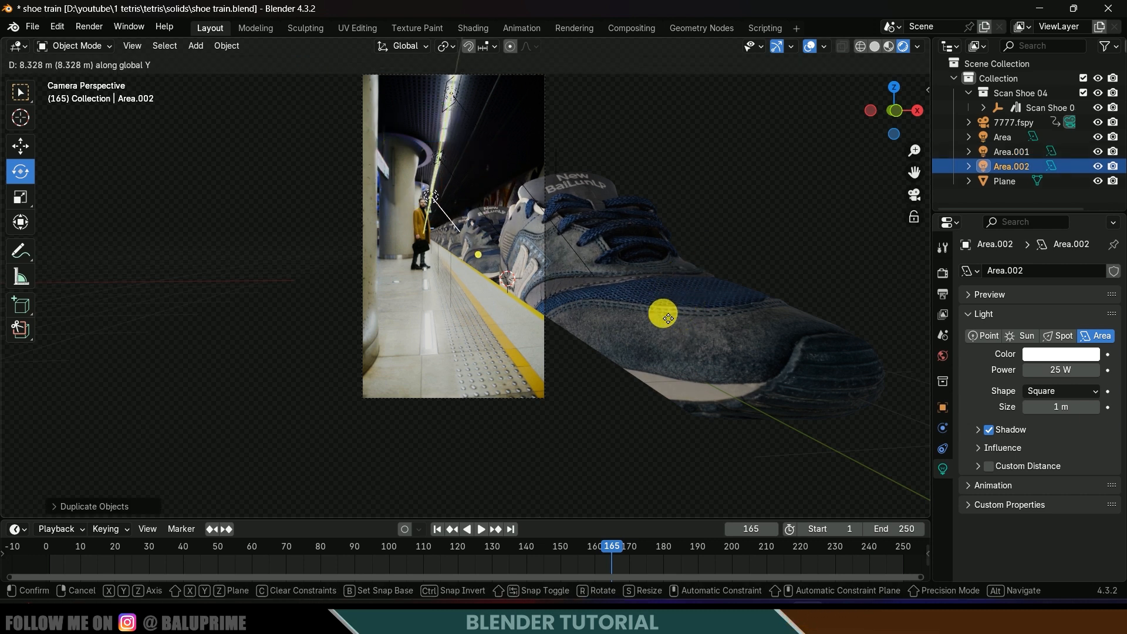
click(668, 317)
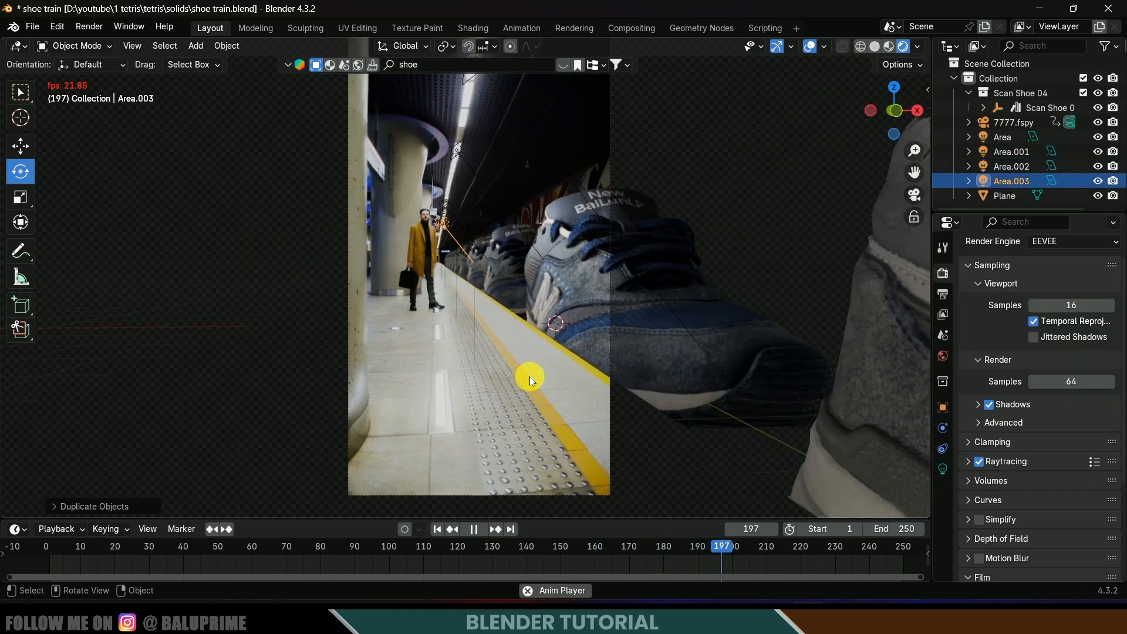
- Play the animation to check the lighting on the passing shoes, and return to frame 1
key(space)
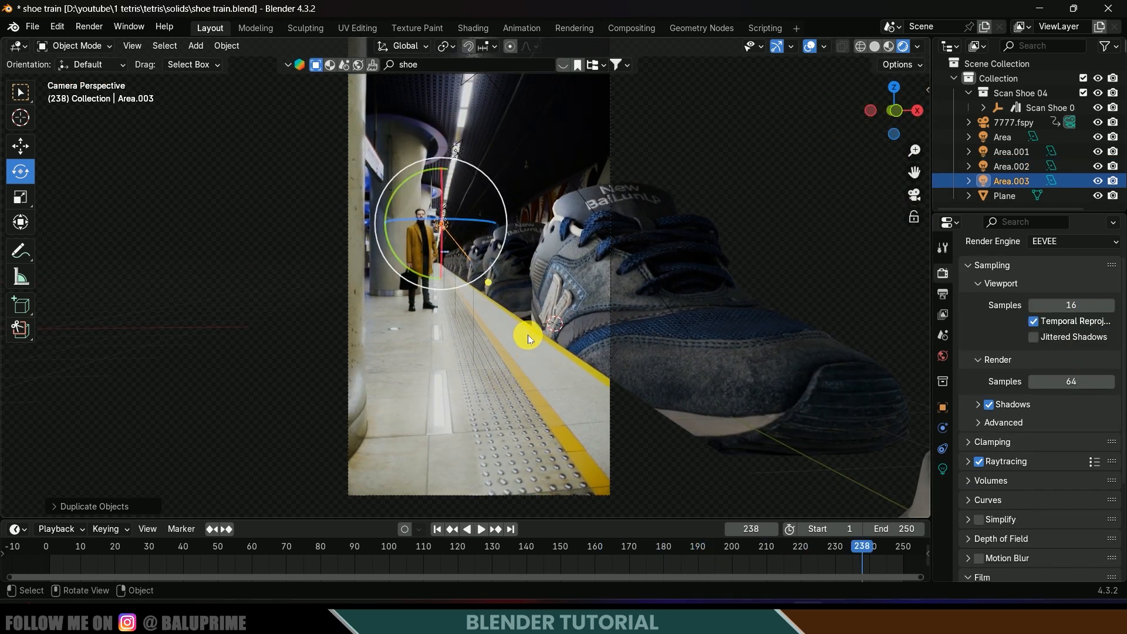
key(space)
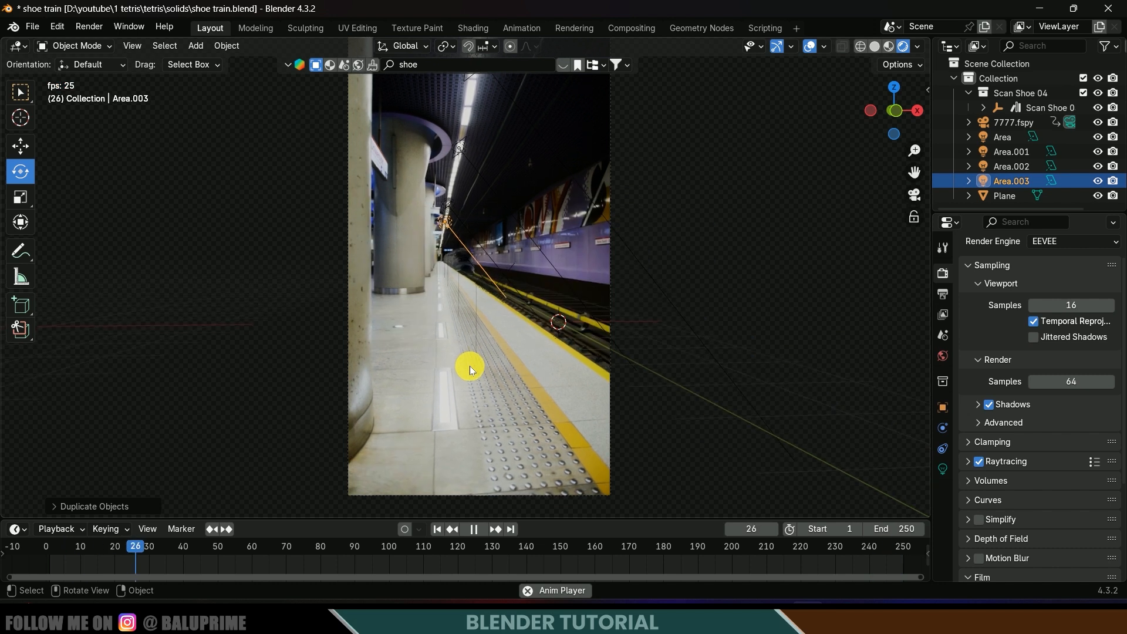
key(space)
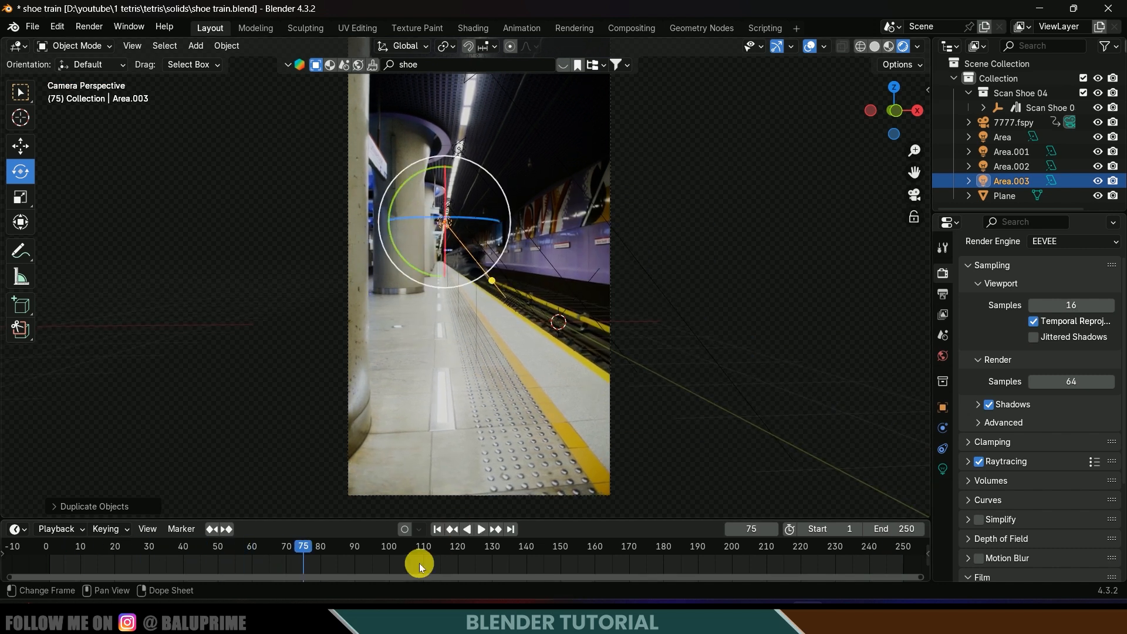
click(437, 530)
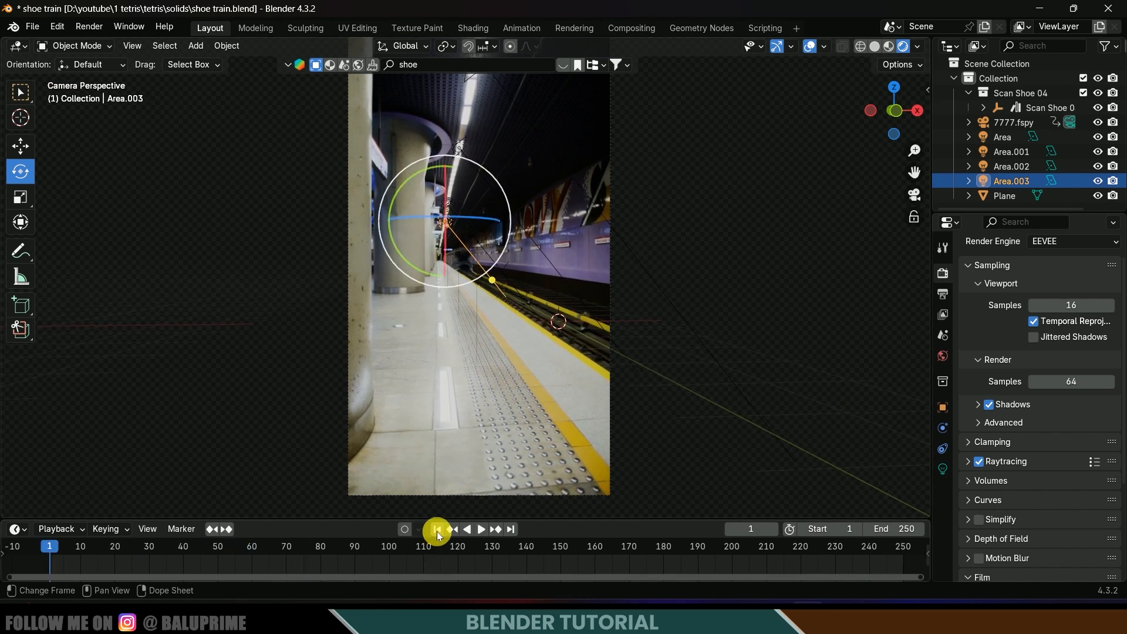
- Duplicate the masking plane's platform floor face in place and separate the copy into its own object
click(492, 365)
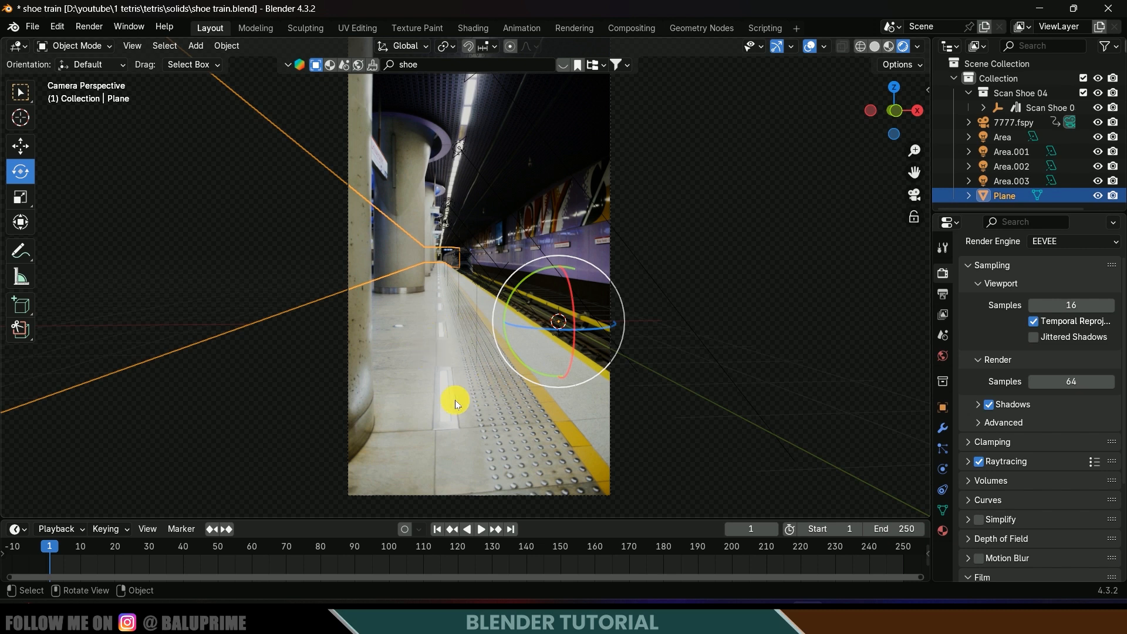
click(96, 47)
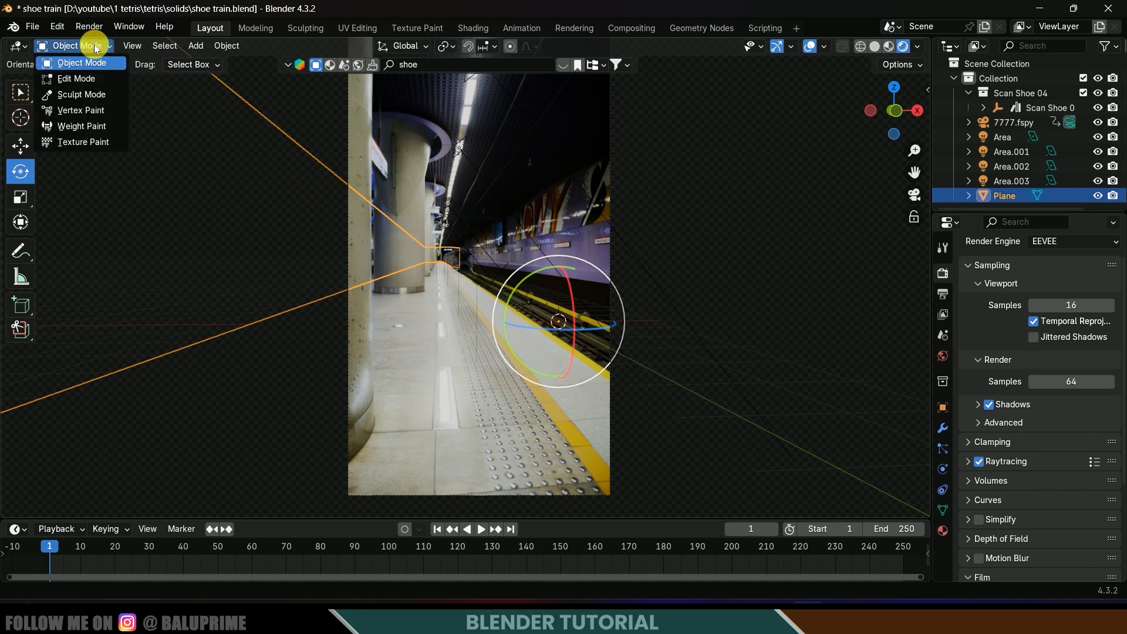
click(78, 79)
click(492, 367)
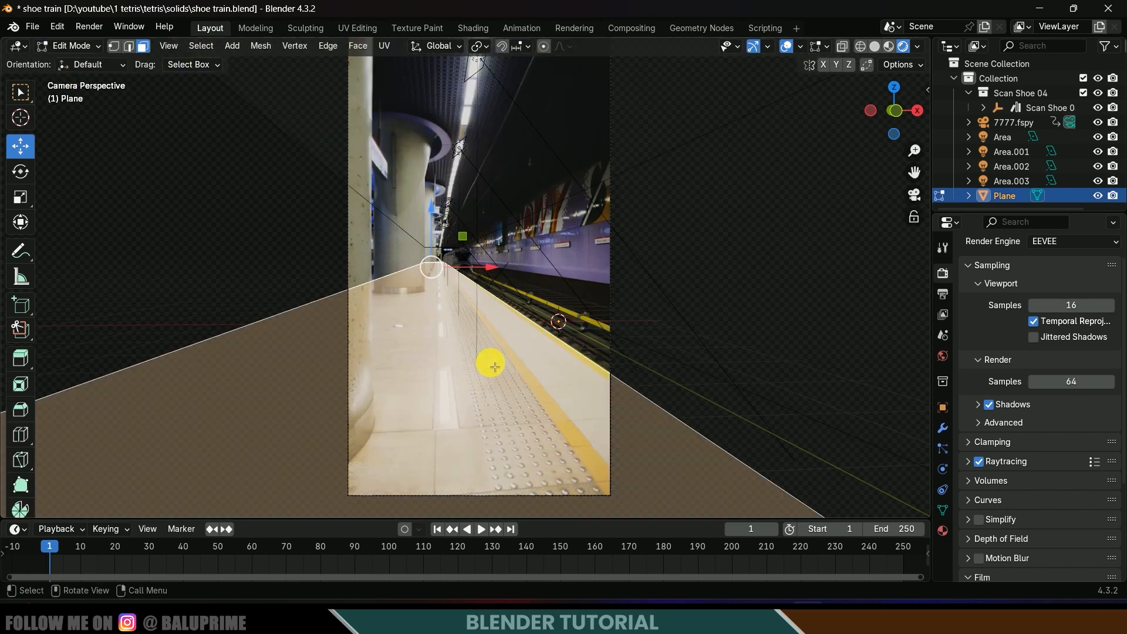
key(shift+d)
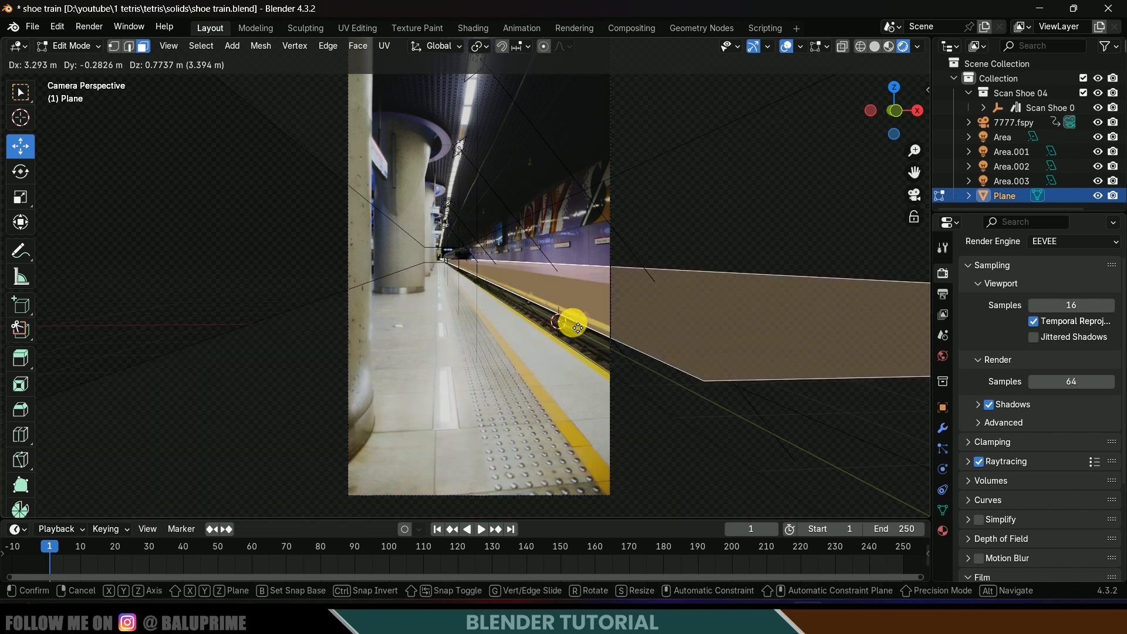
right_click(524, 353)
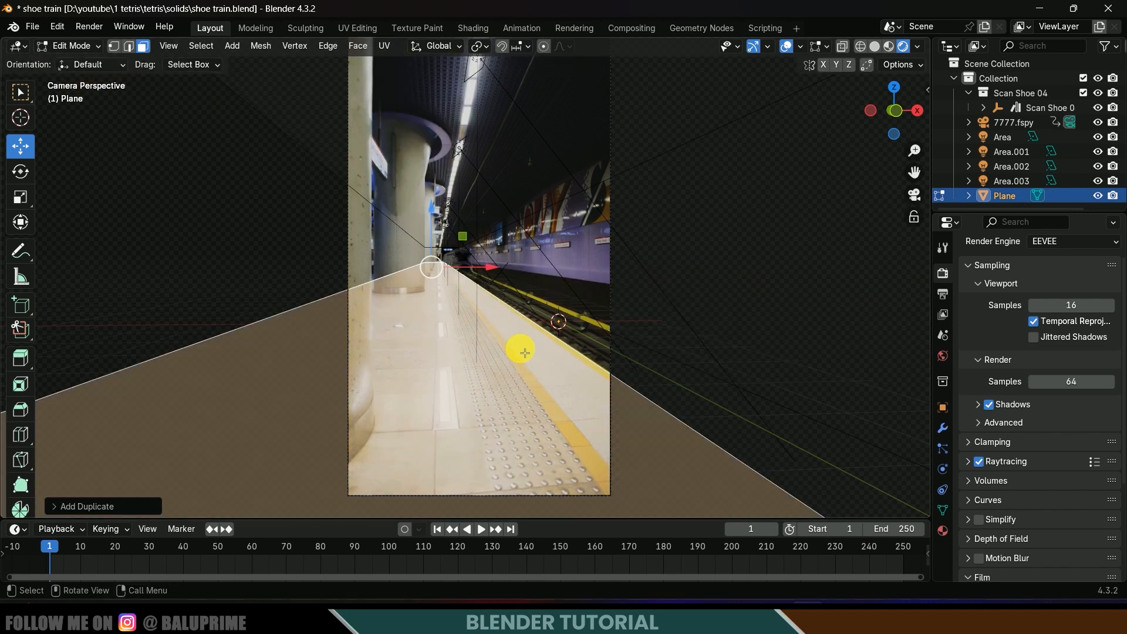
key(p)
click(480, 363)
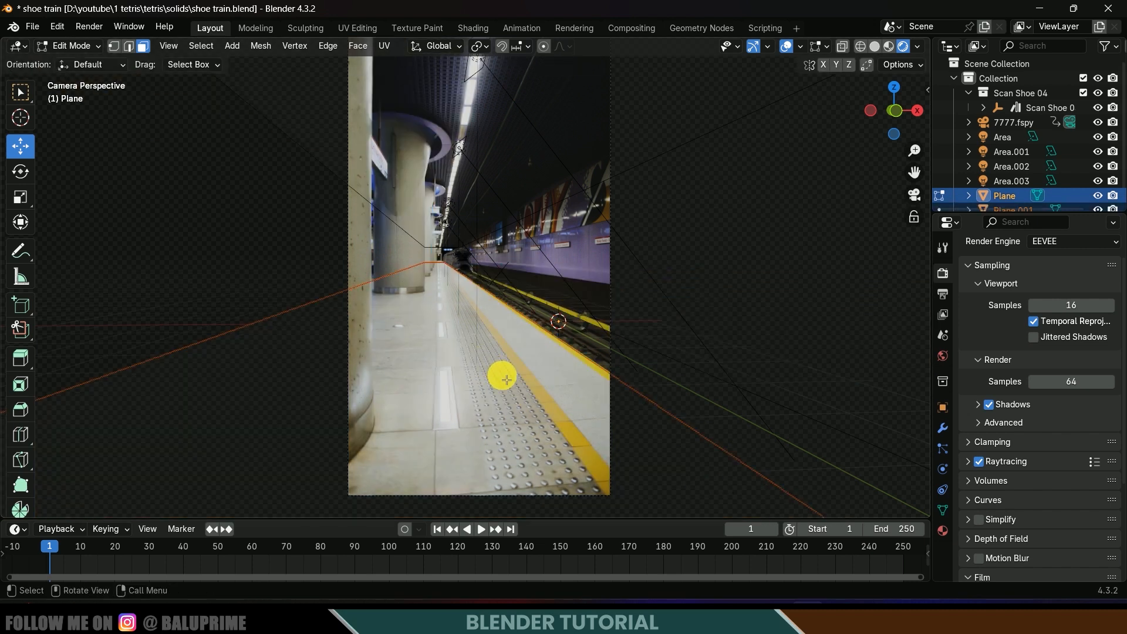
- Select the separated floor plane in Object Mode and make its Holdout material a single-user copy
click(943, 530)
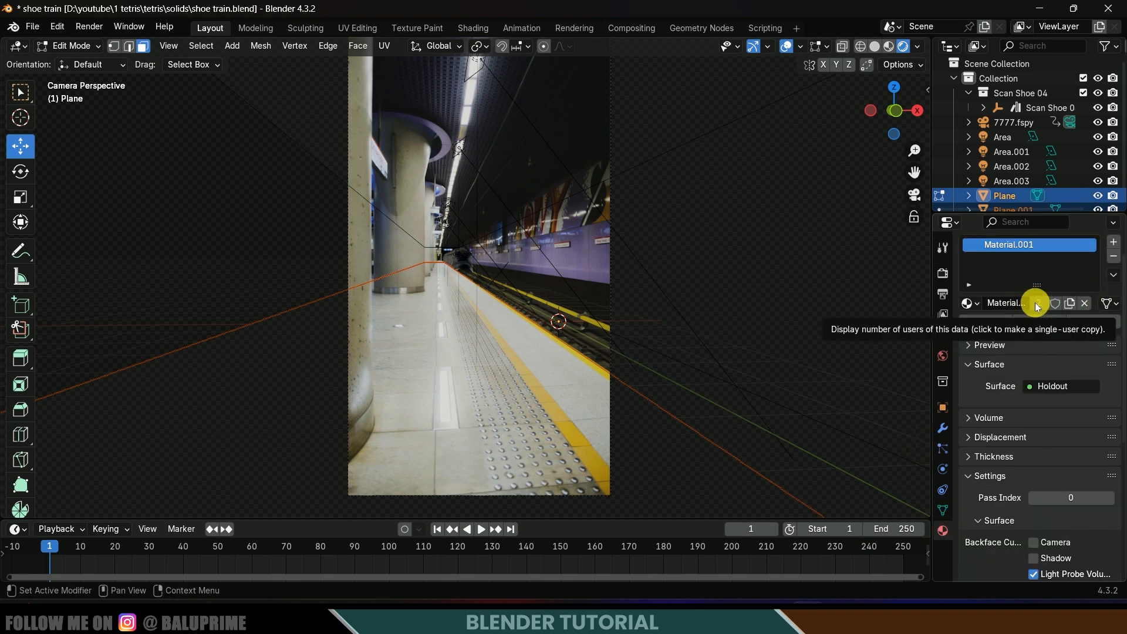
click(81, 47)
click(65, 59)
click(447, 365)
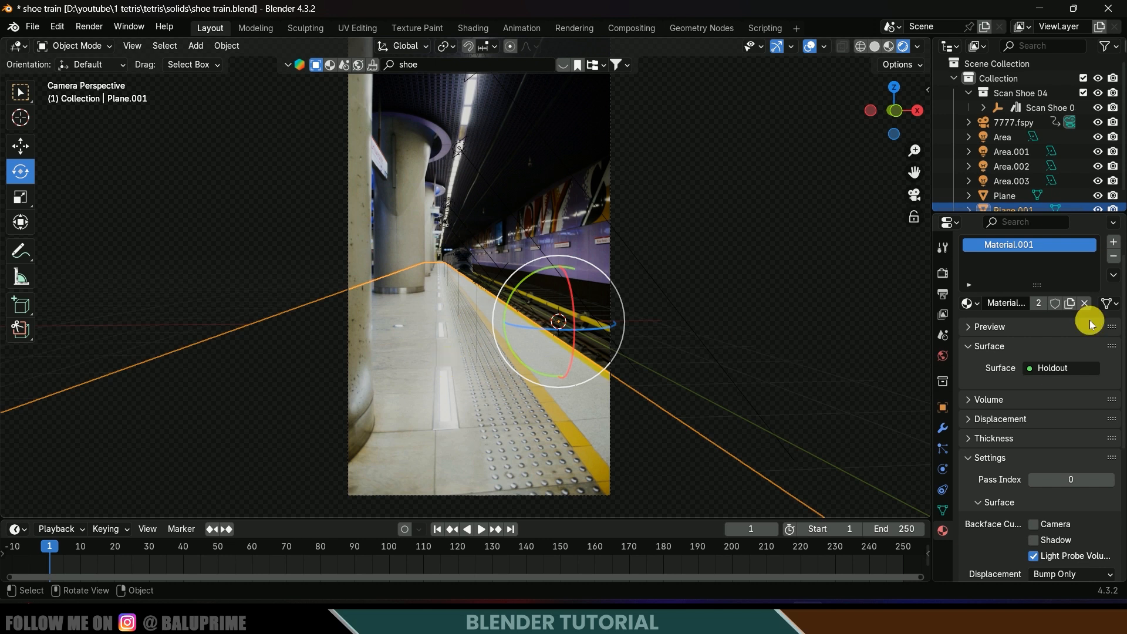
click(1040, 304)
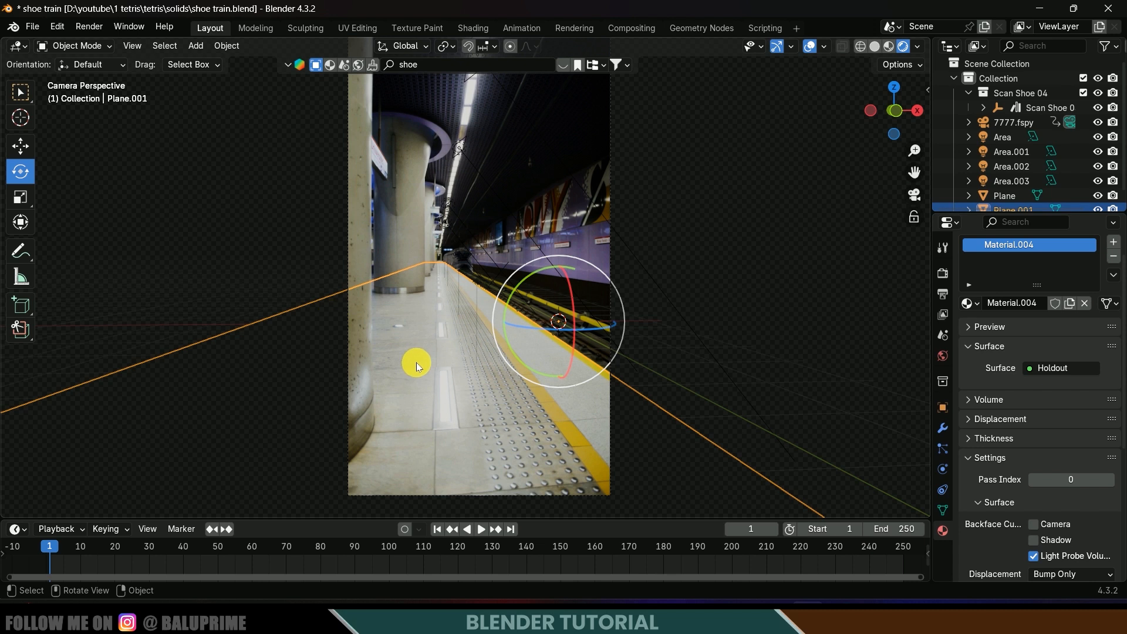
- Move the separated floor plane's far side edge along X to the tactile paving, narrowing it to a strip along the platform edge
key(Tab)
click(244, 333)
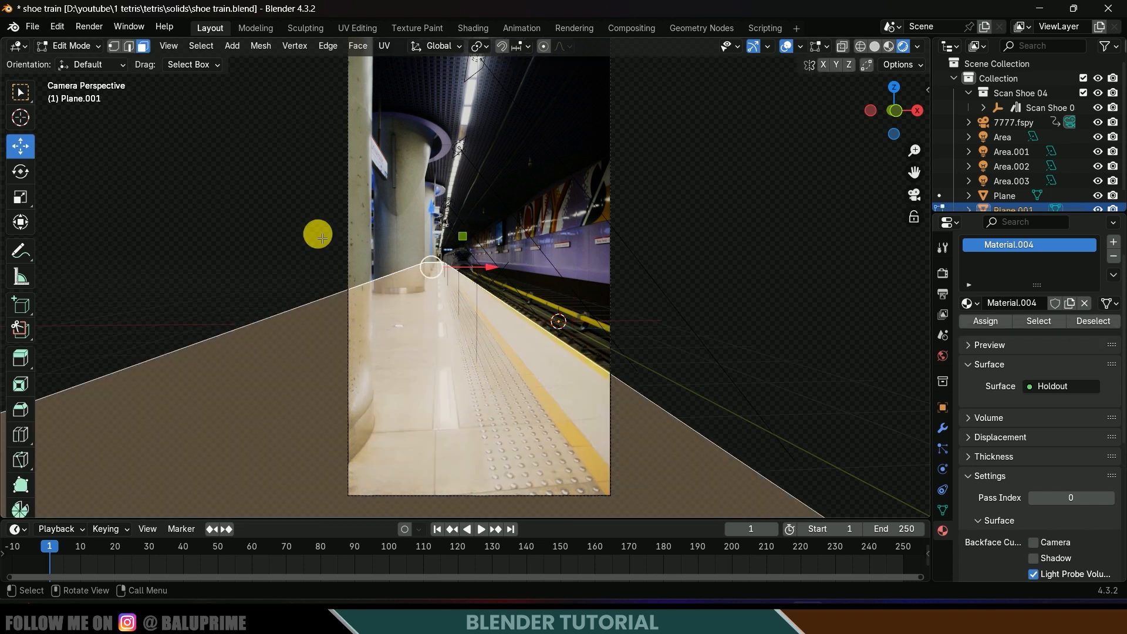
click(130, 46)
click(373, 356)
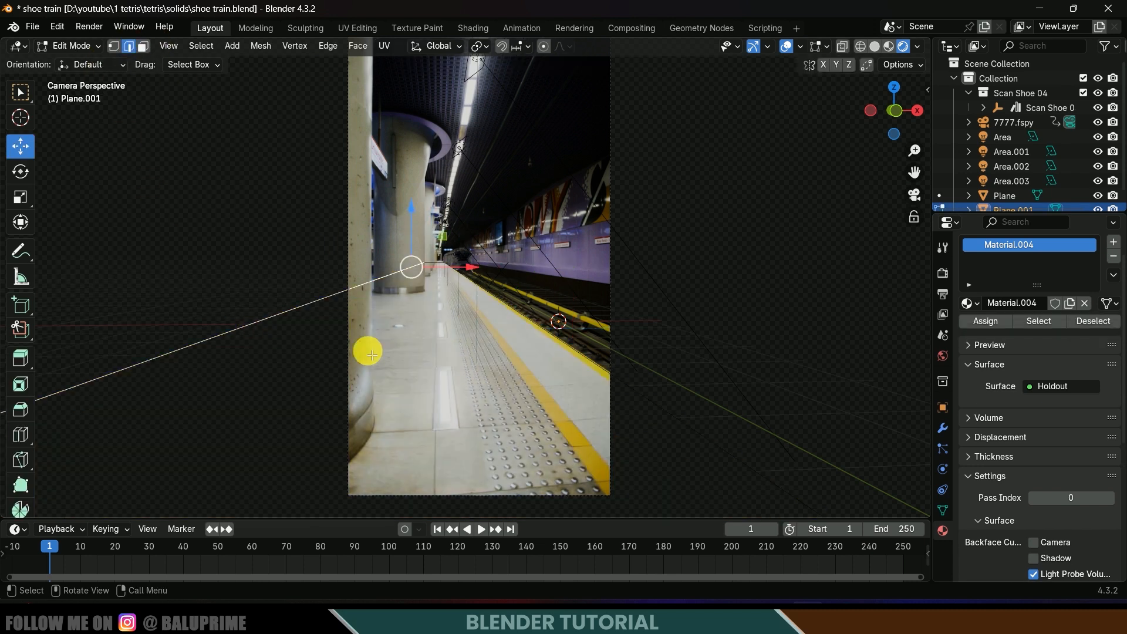
mouse_move(477, 286)
mouse_down()
mouse_move(478, 262)
mouse_move(431, 259)
mouse_move(510, 292)
mouse_move(488, 294)
mouse_up()
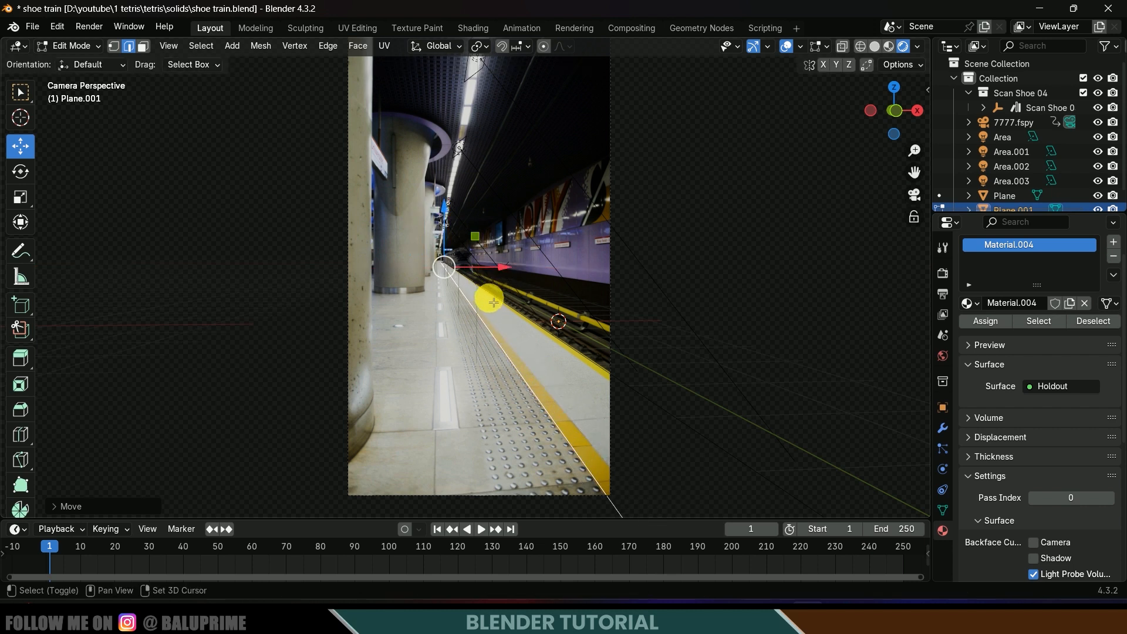
click(72, 46)
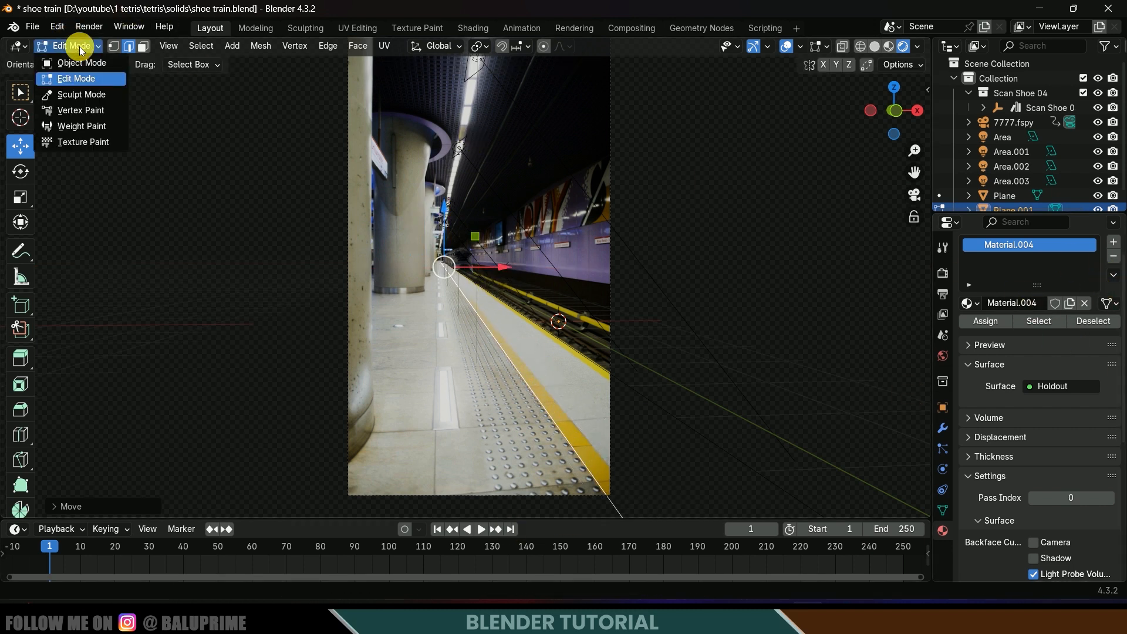
click(85, 63)
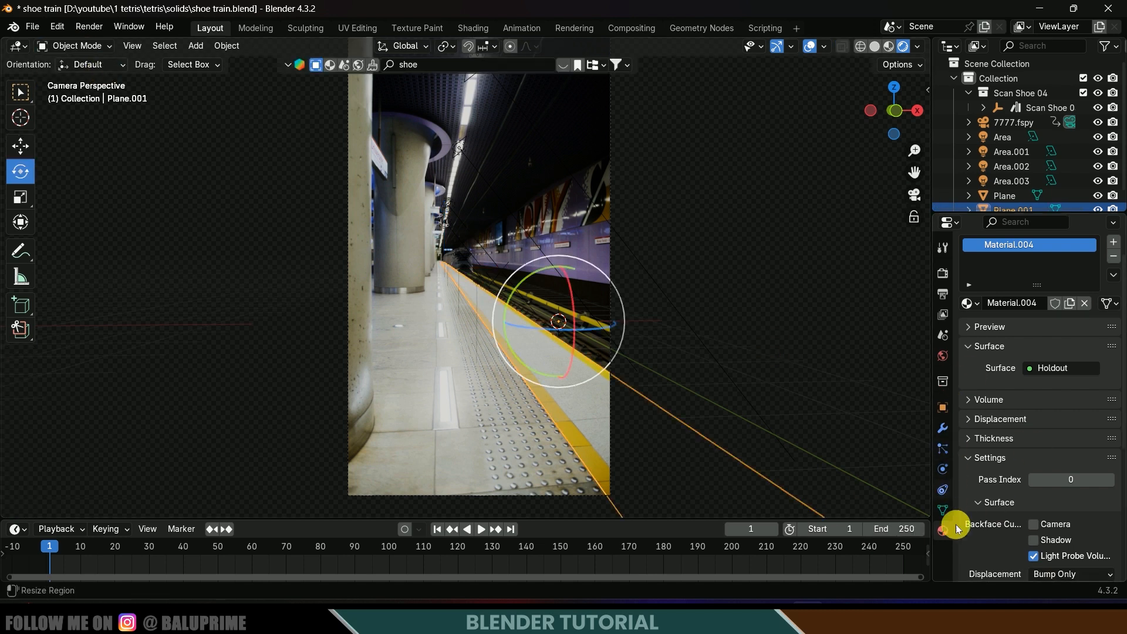
- Remove the Holdout material from the floor strip and give it a new Principled BSDF material
scroll(1104, 320, up, 2)
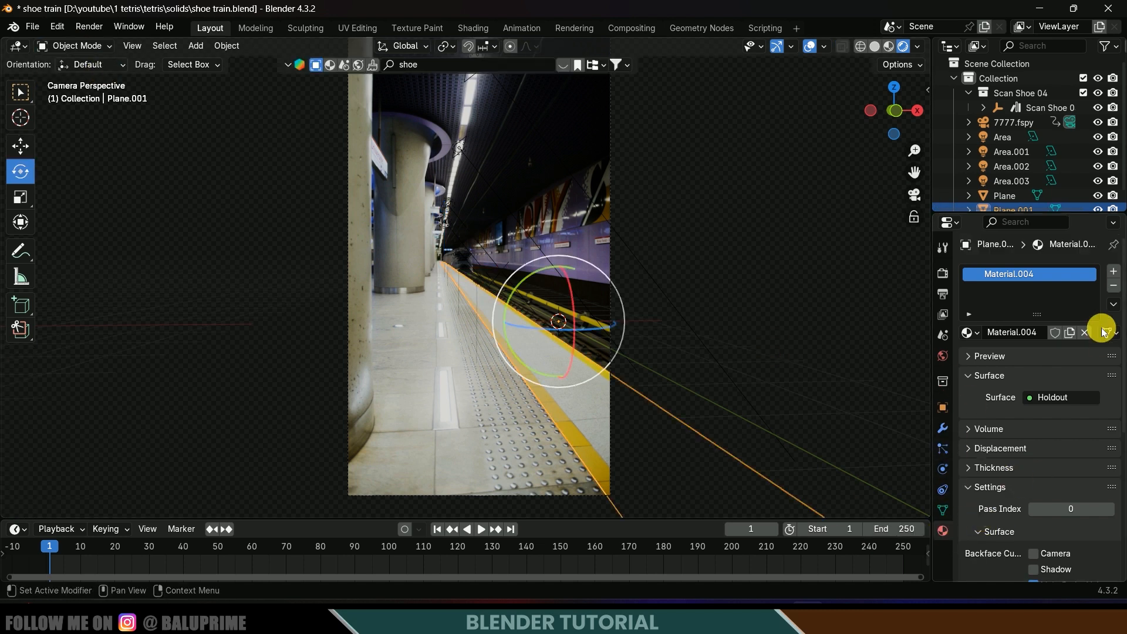
click(1115, 285)
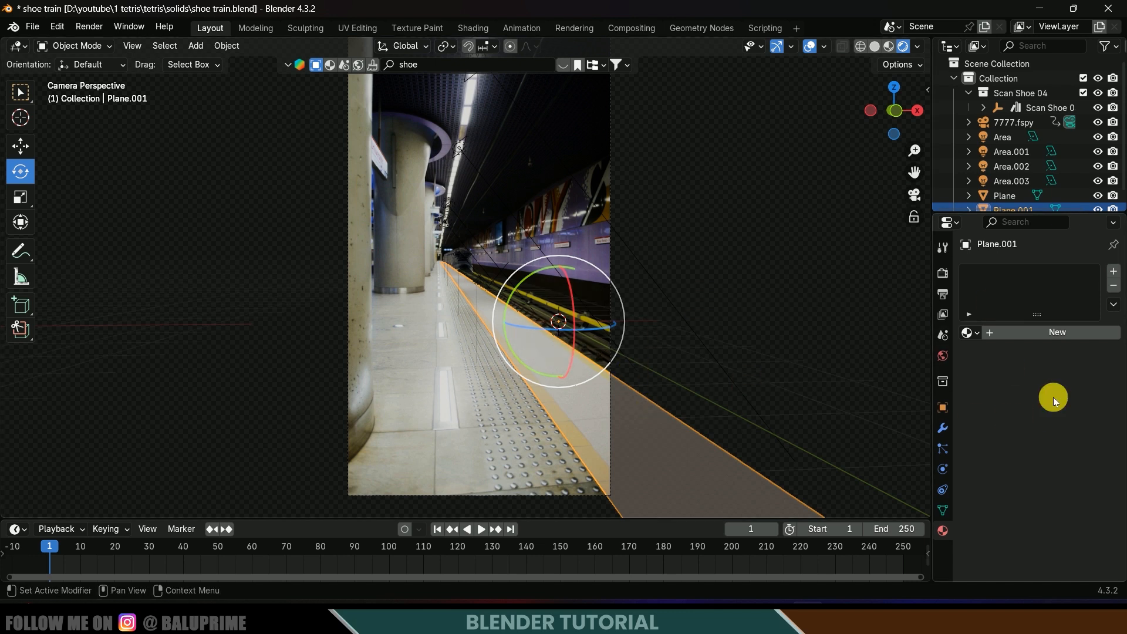
click(1052, 336)
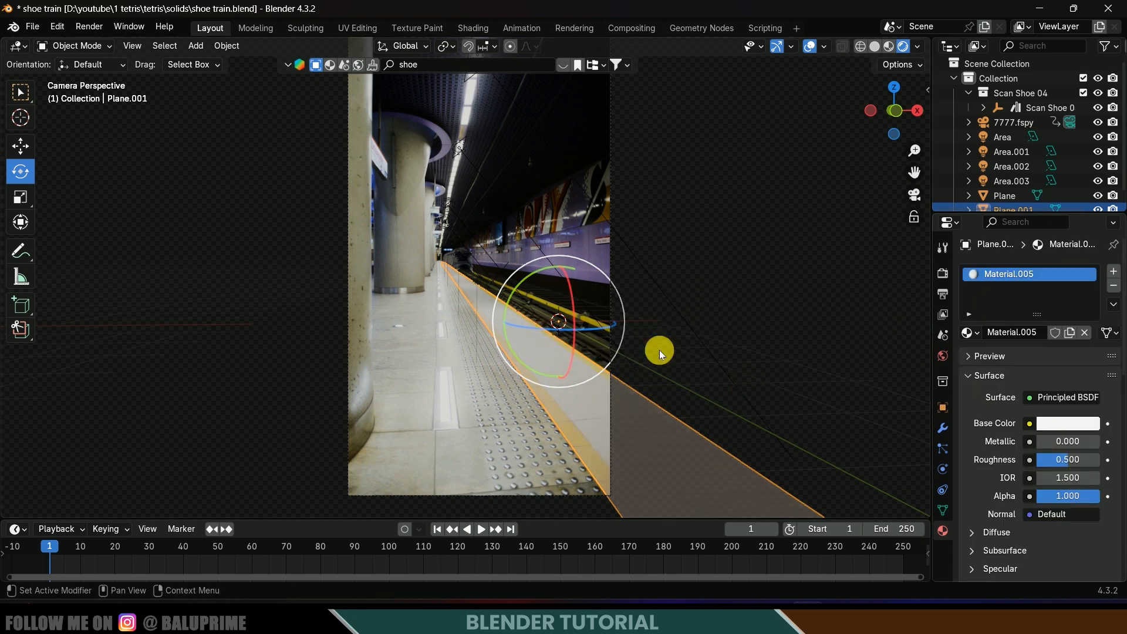
- Move the floor strip very slightly off the overlapping holdout plane
click(28, 143)
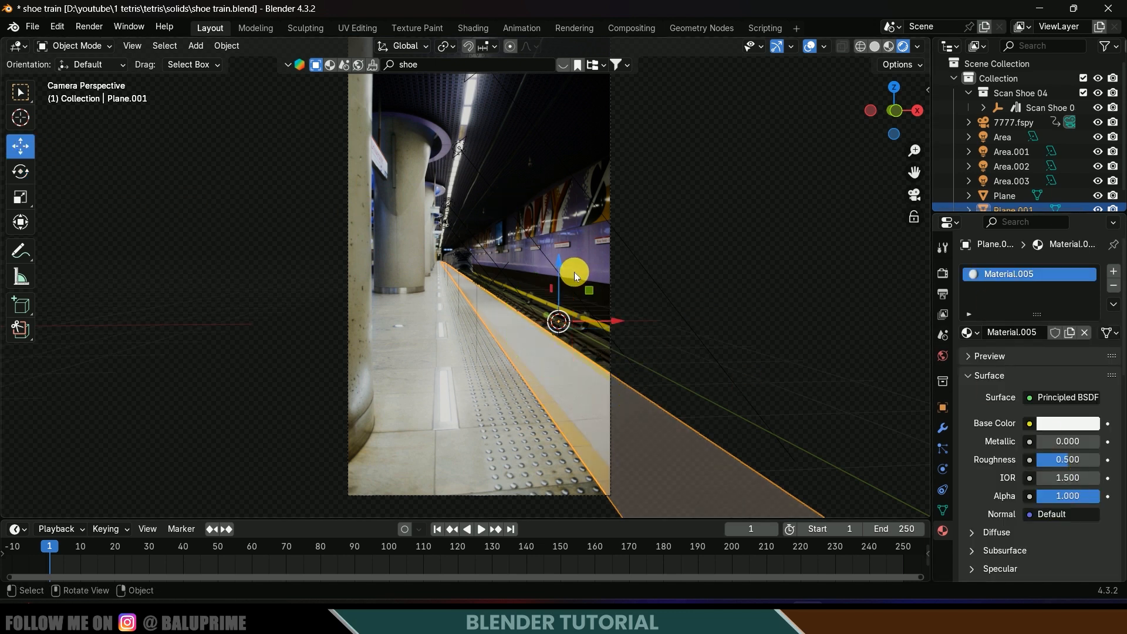
key(g)
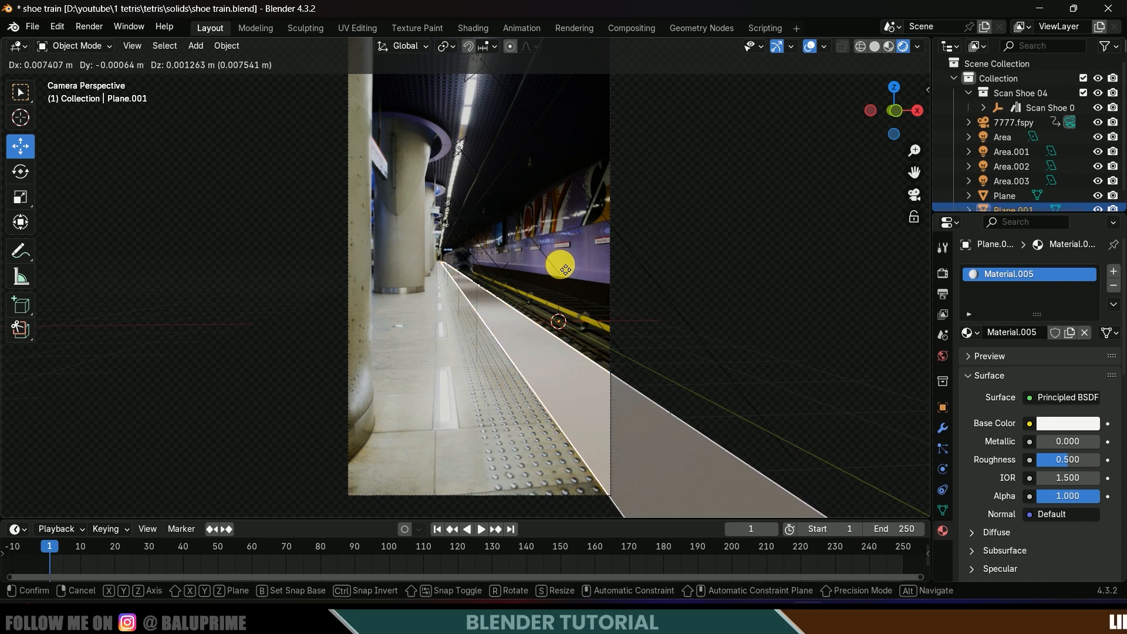
click(605, 279)
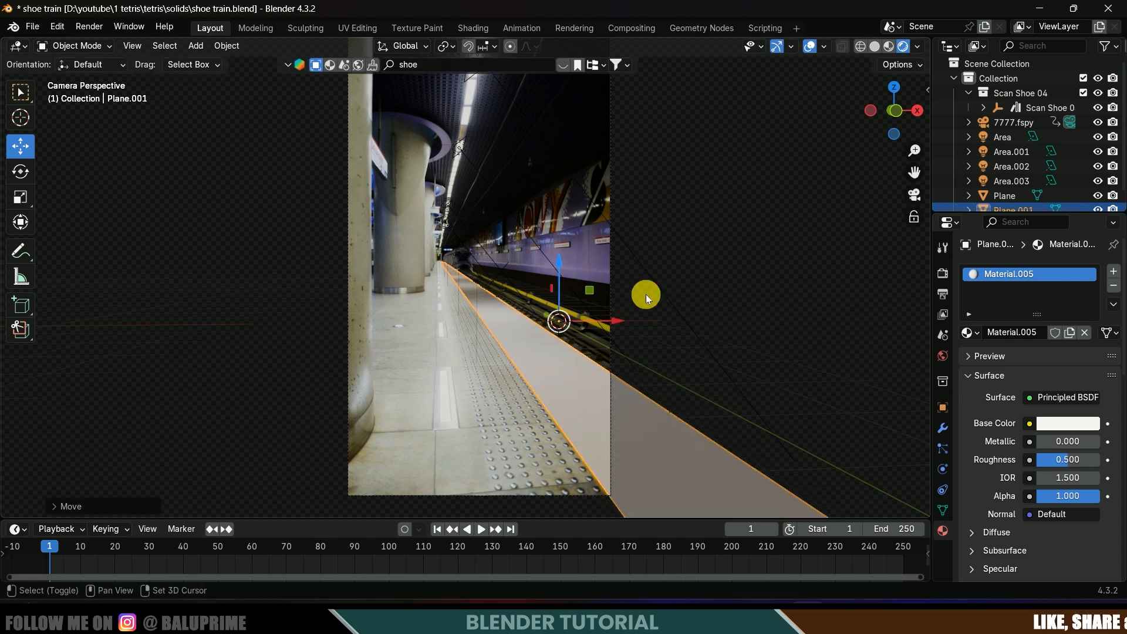
- Set the floor strip material's Metallic to 1.000 and Roughness to 0.252, and go to frame 167
scroll(1034, 417, down, 2)
drag(1052, 383, 24, 499)
drag(65, 555, 619, 572)
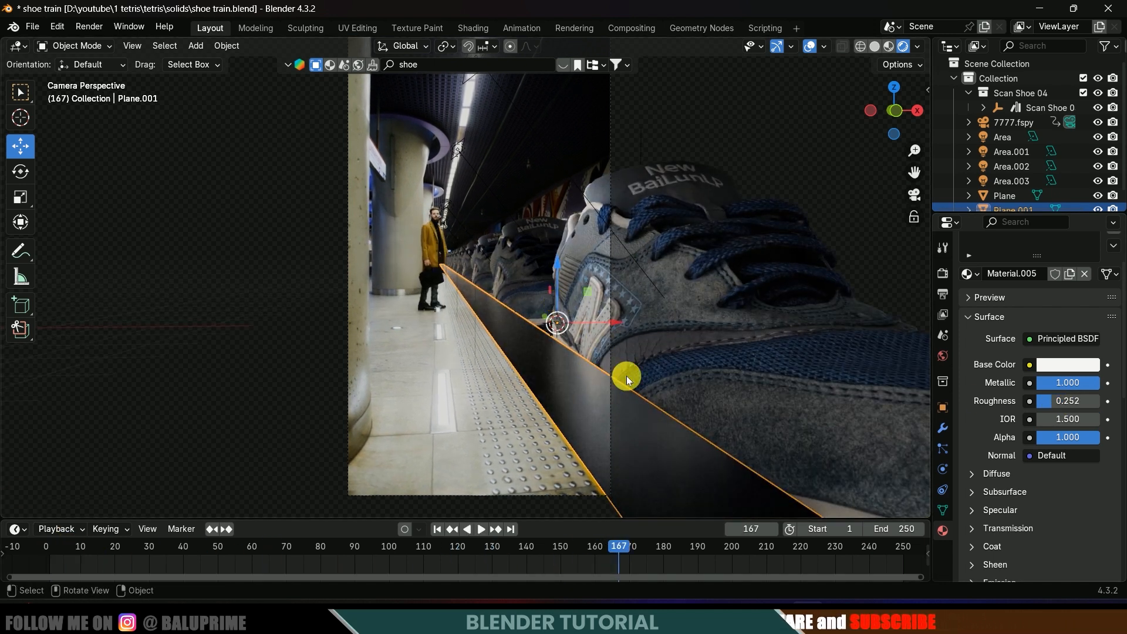
- Lower the floor strip material's Roughness to 0.115, then hide the strip in the viewport and disable it in renders
drag(1068, 401, 1057, 401)
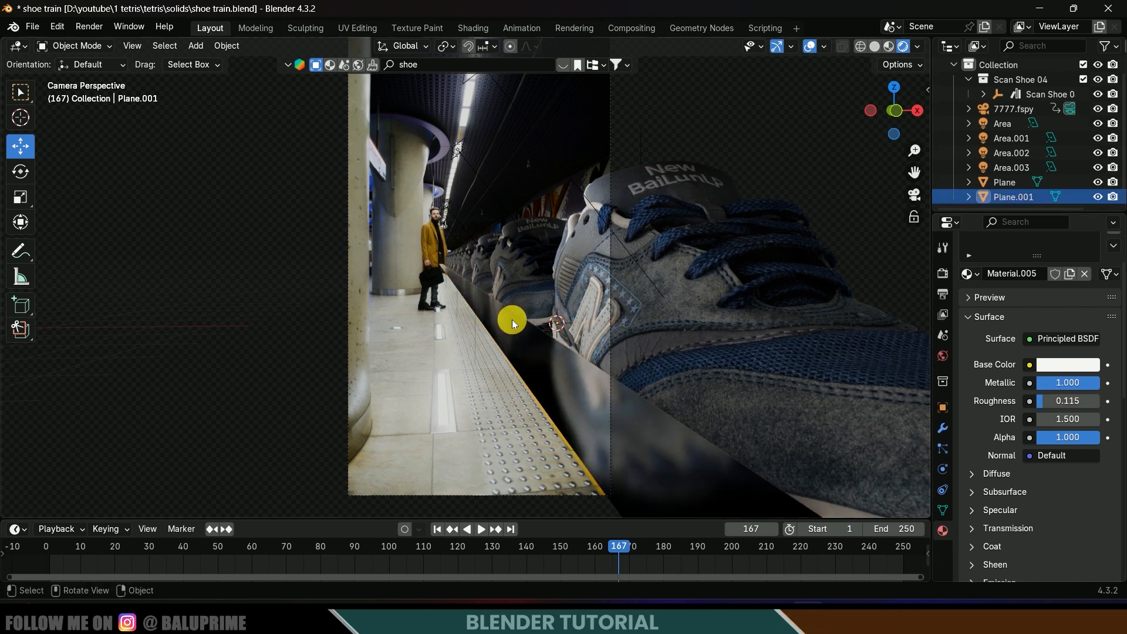
click(1098, 197)
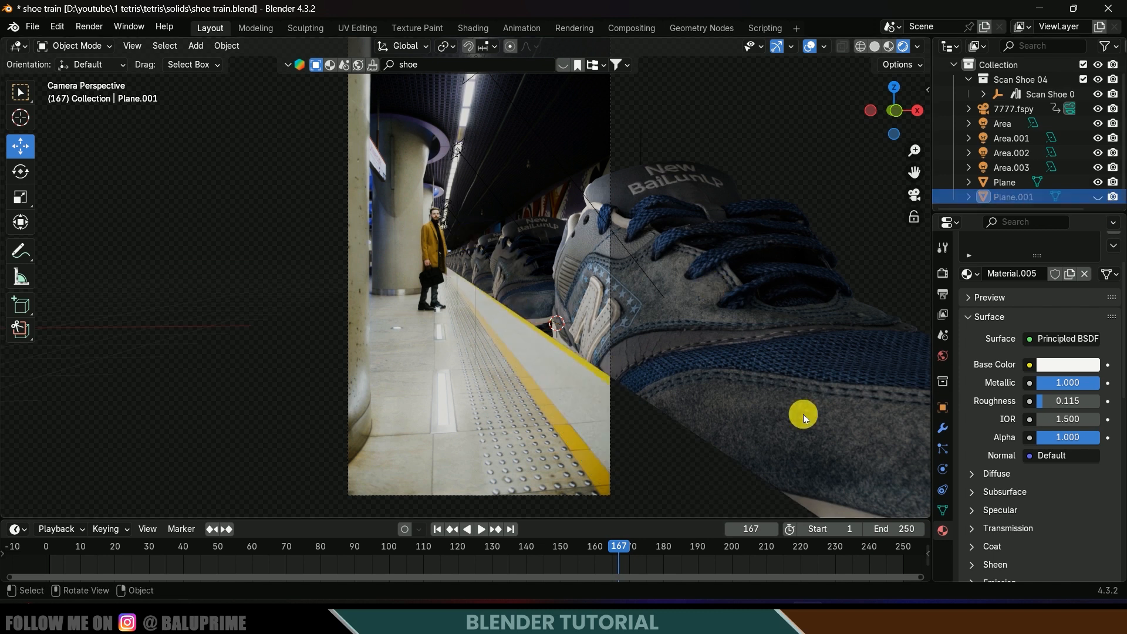
click(1098, 196)
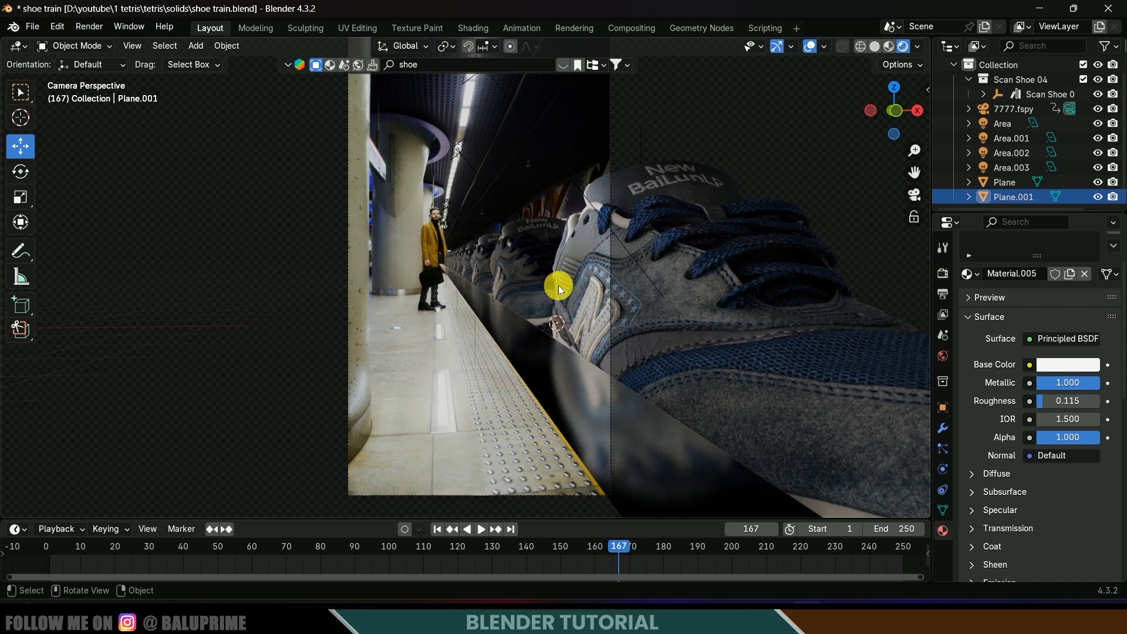
click(1098, 197)
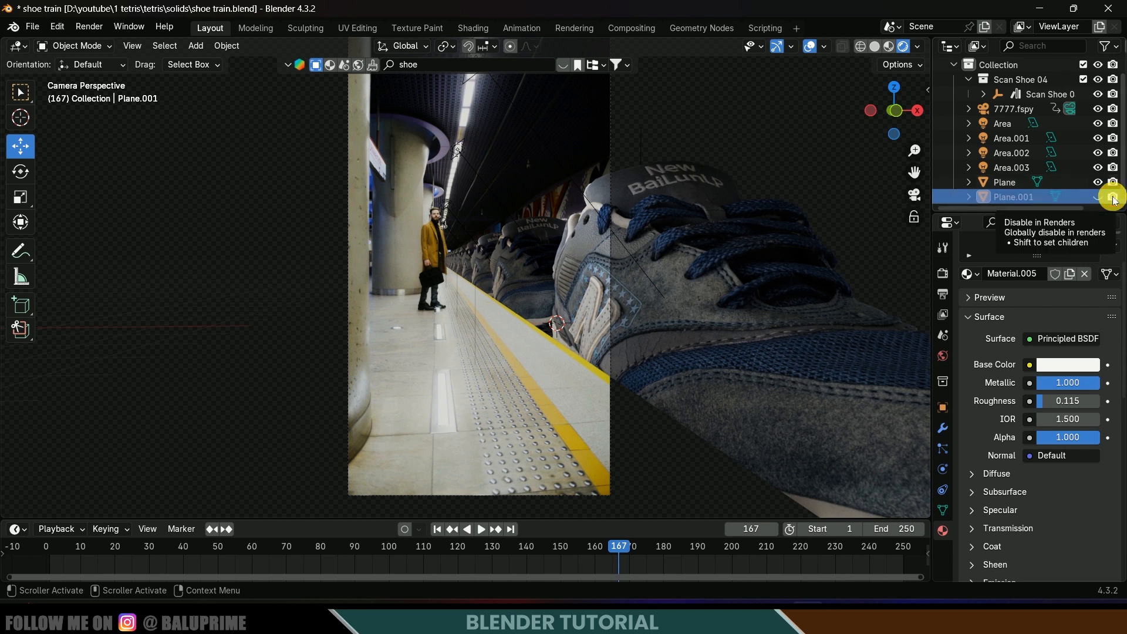
click(1114, 198)
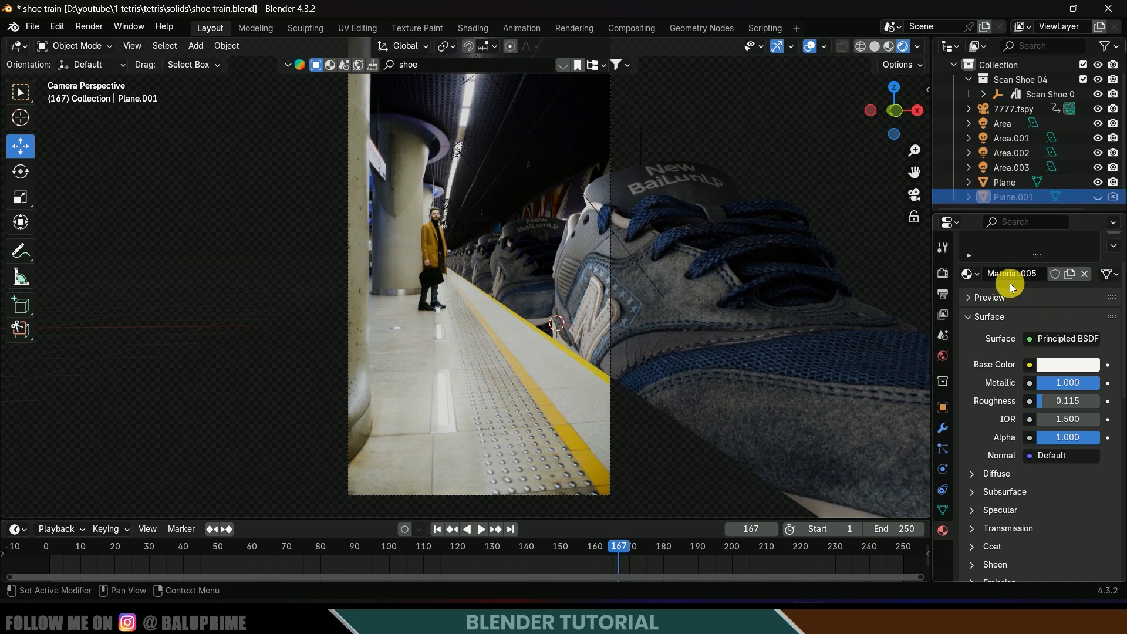
- Try Ambient Occlusion as the raytracing Fast GI Approximation method, then return it to Global Illumination
click(943, 273)
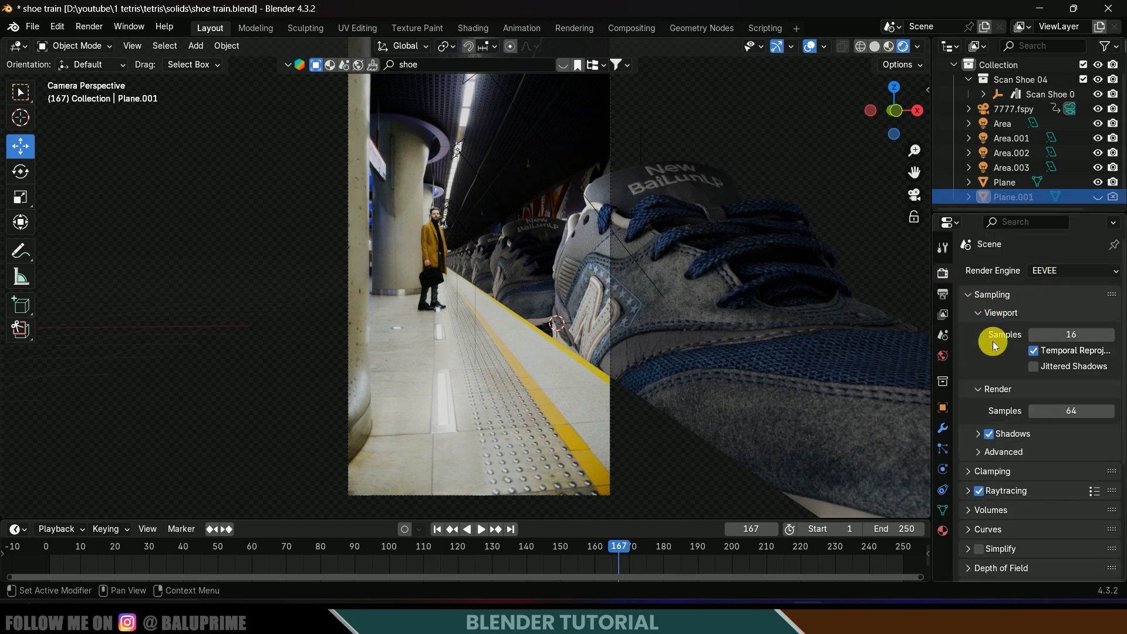
scroll(995, 345, down, 6)
scroll(1037, 353, down, 1)
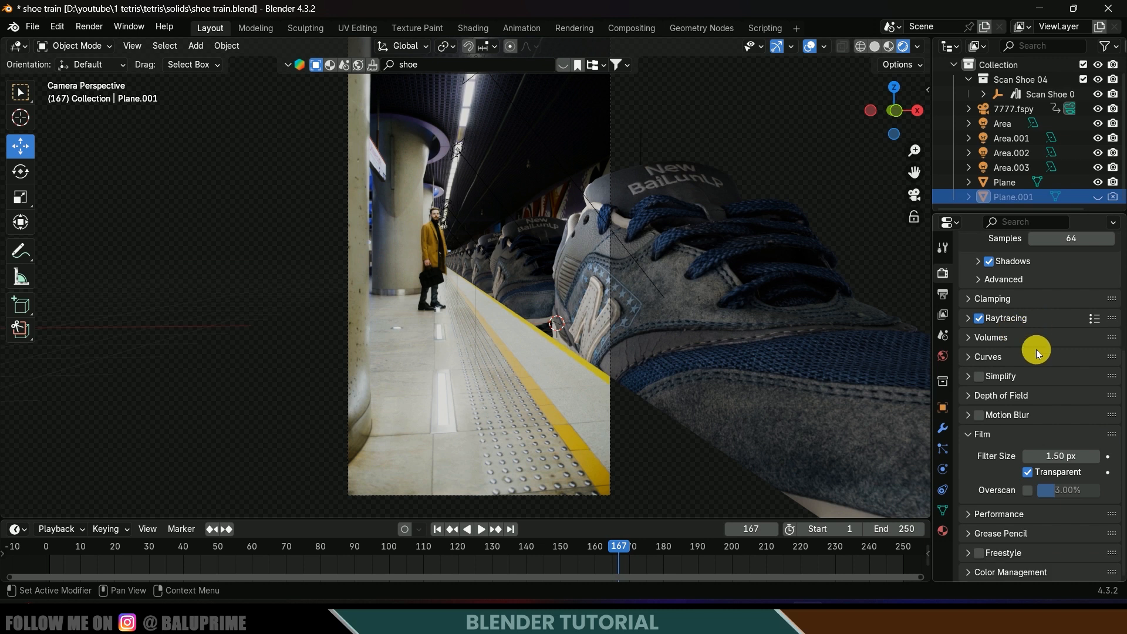
click(970, 317)
scroll(1025, 370, down, 1)
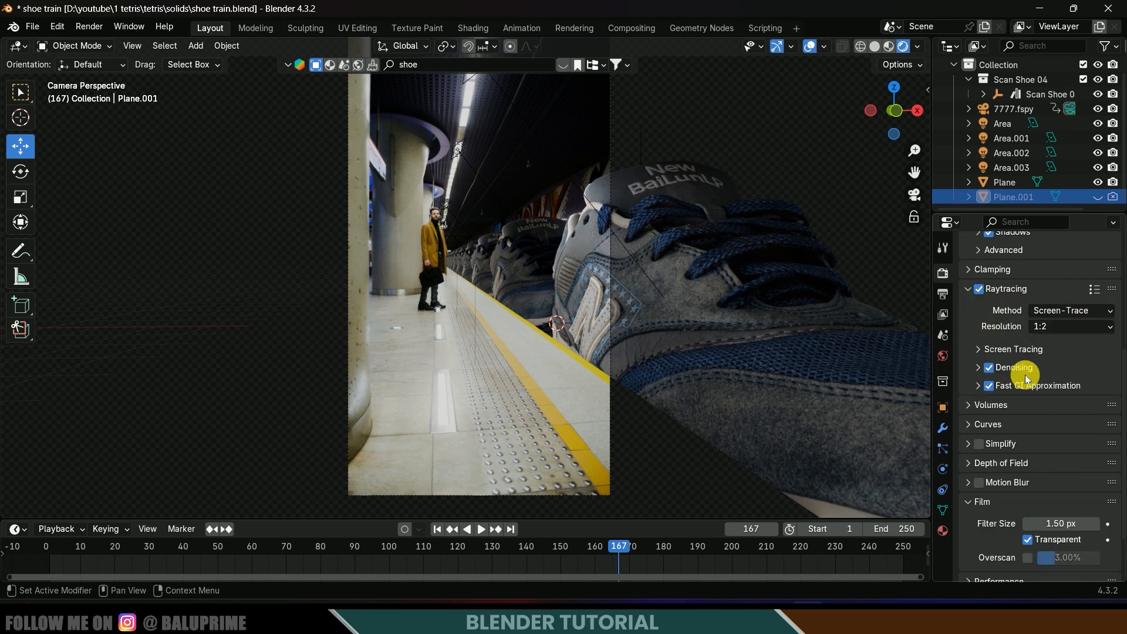
click(978, 386)
scroll(1028, 375, down, 2)
click(1073, 382)
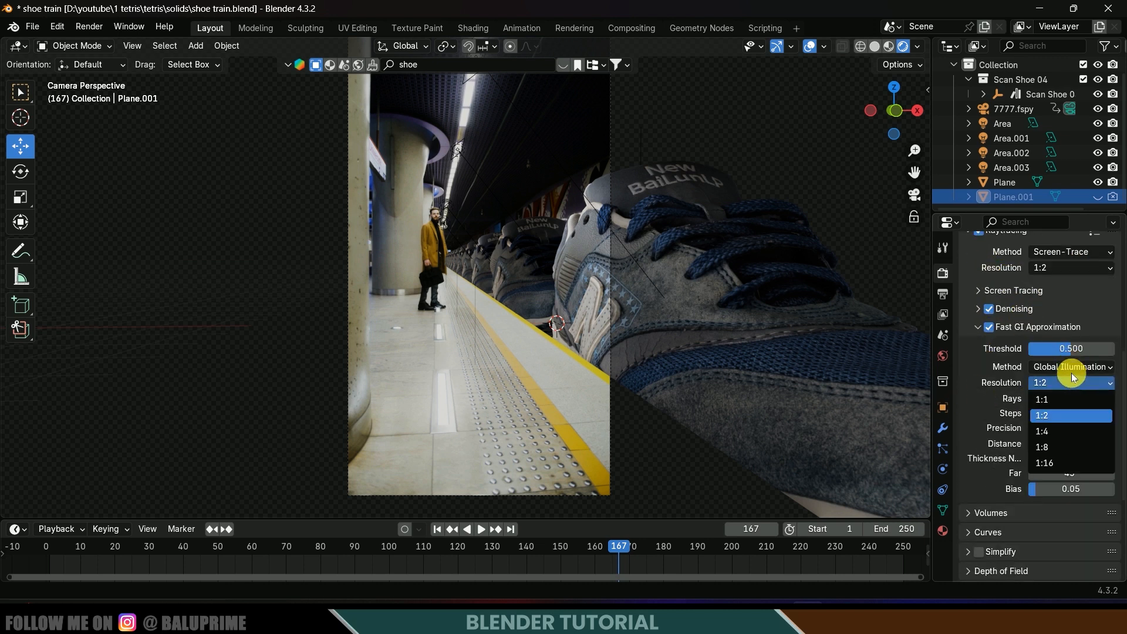
click(1073, 370)
click(1070, 368)
click(1051, 383)
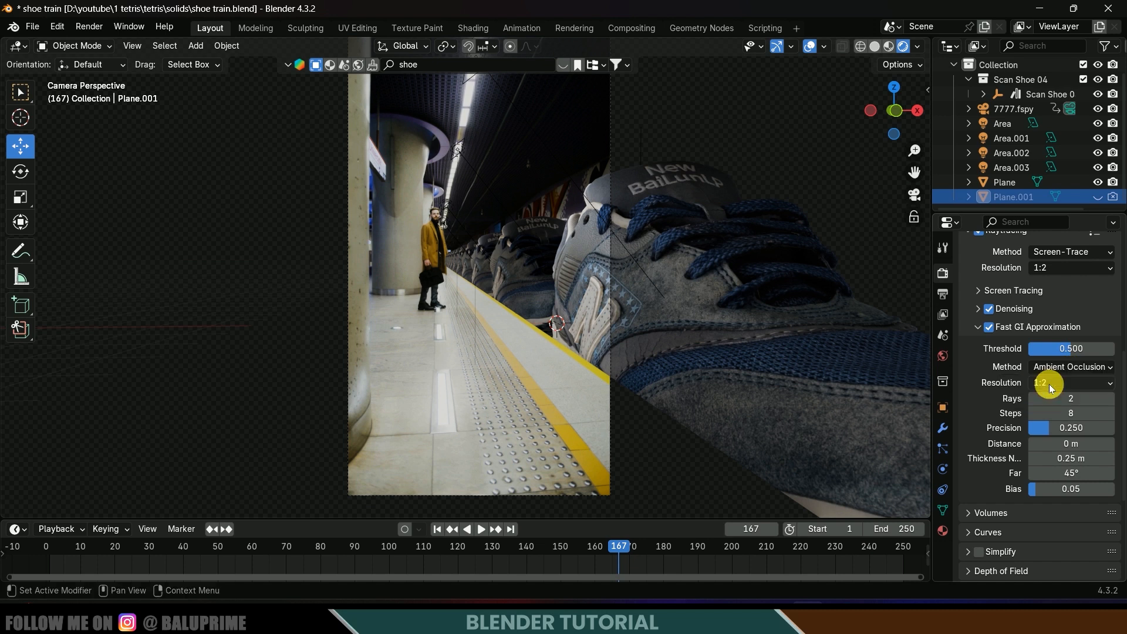
click(1074, 368)
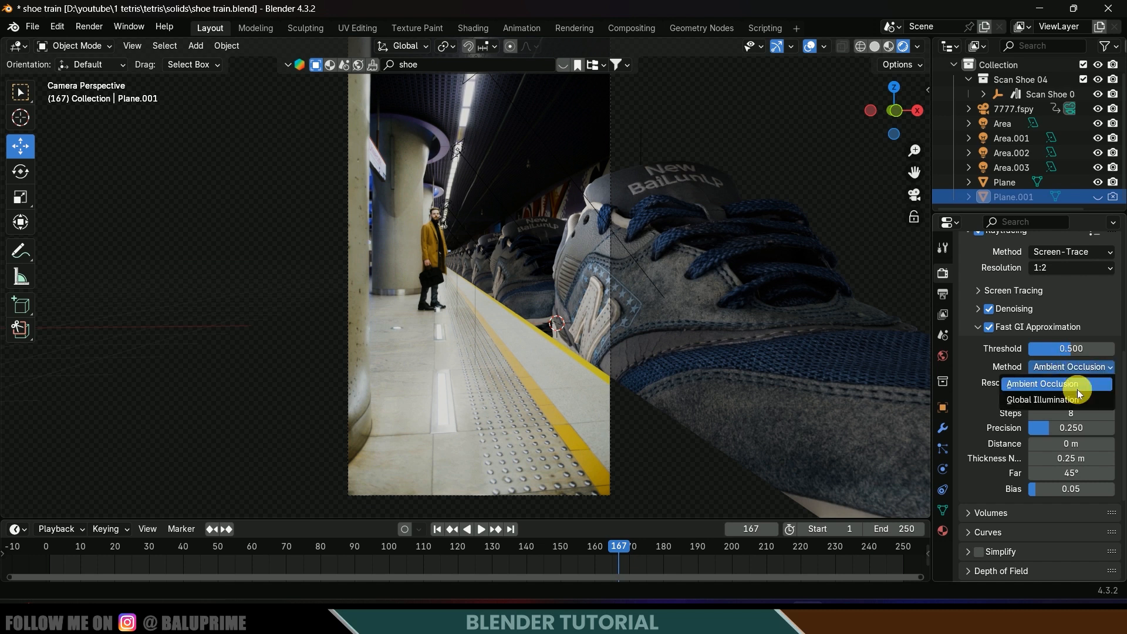
click(1060, 400)
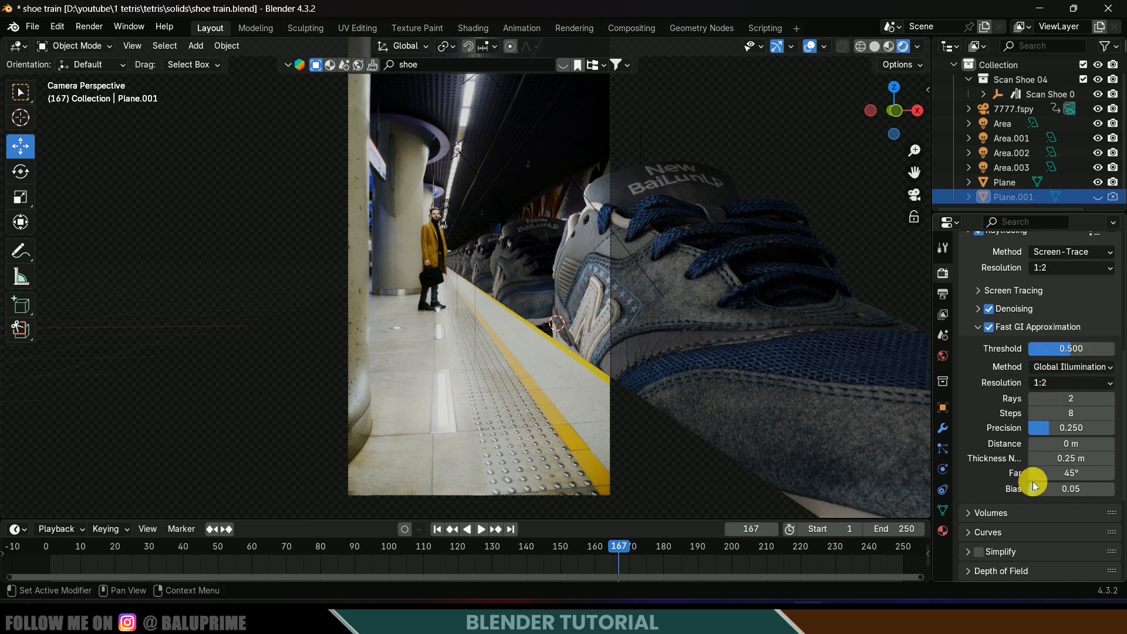
- Set the scene's color management to the Standard view transform with the Medium High Contrast look
scroll(1001, 453, down, 8)
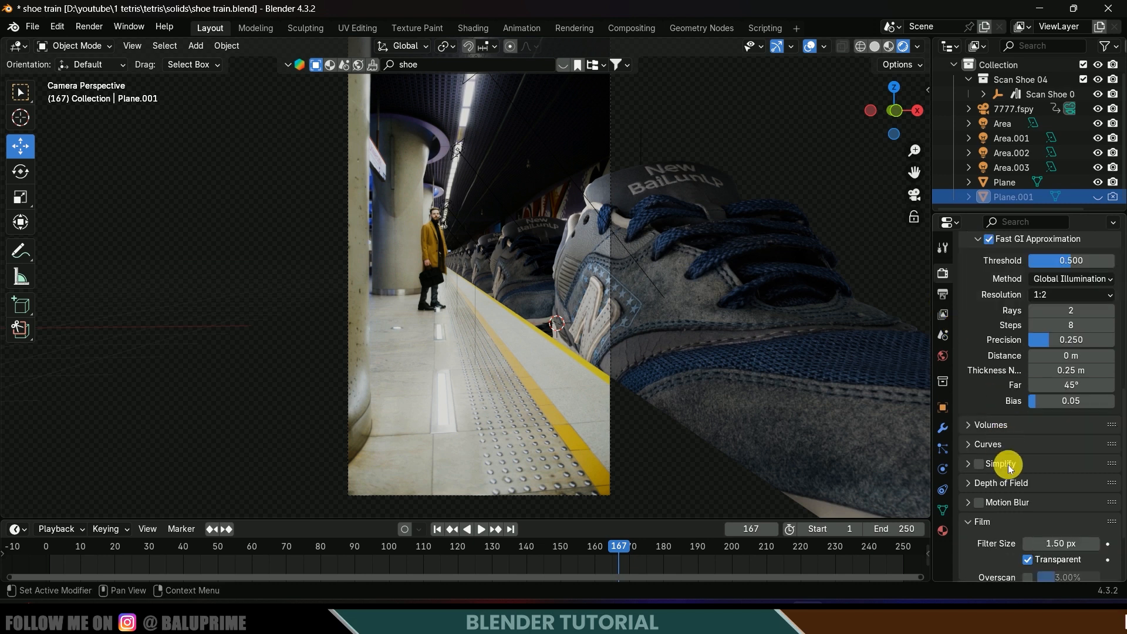
click(975, 572)
scroll(1057, 528, down, 6)
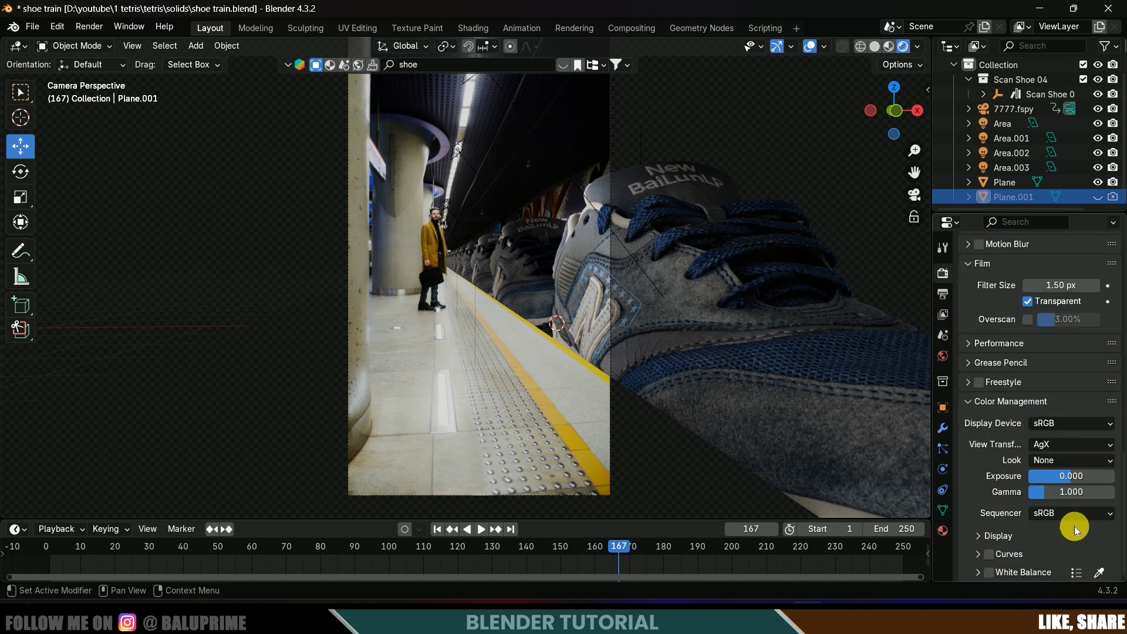
click(1048, 443)
click(1027, 460)
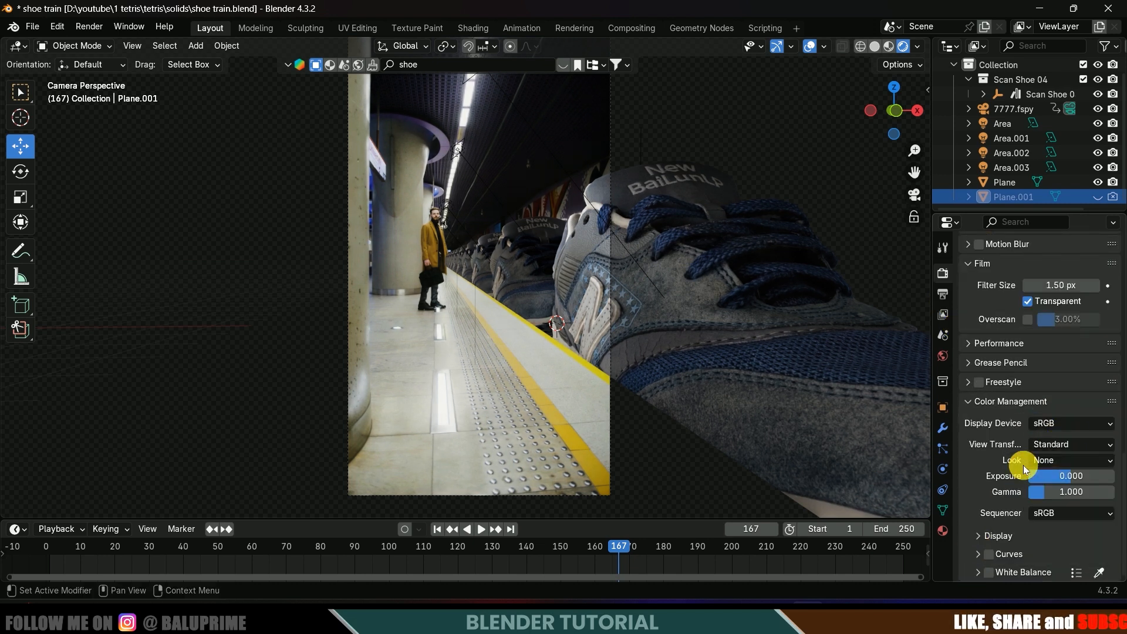
click(1057, 461)
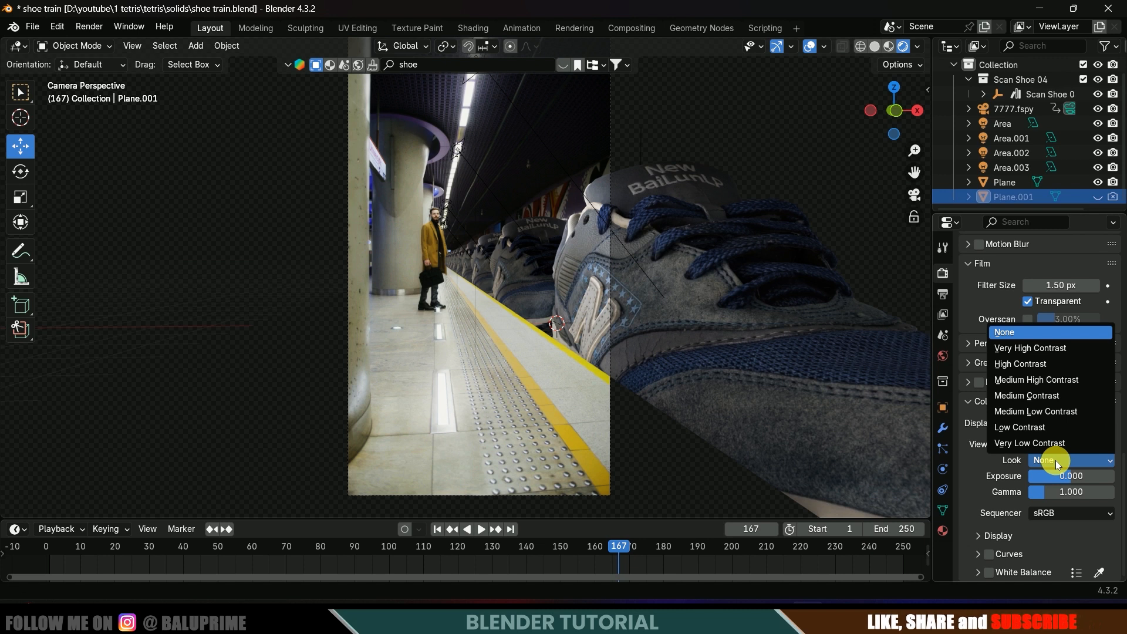
click(1035, 397)
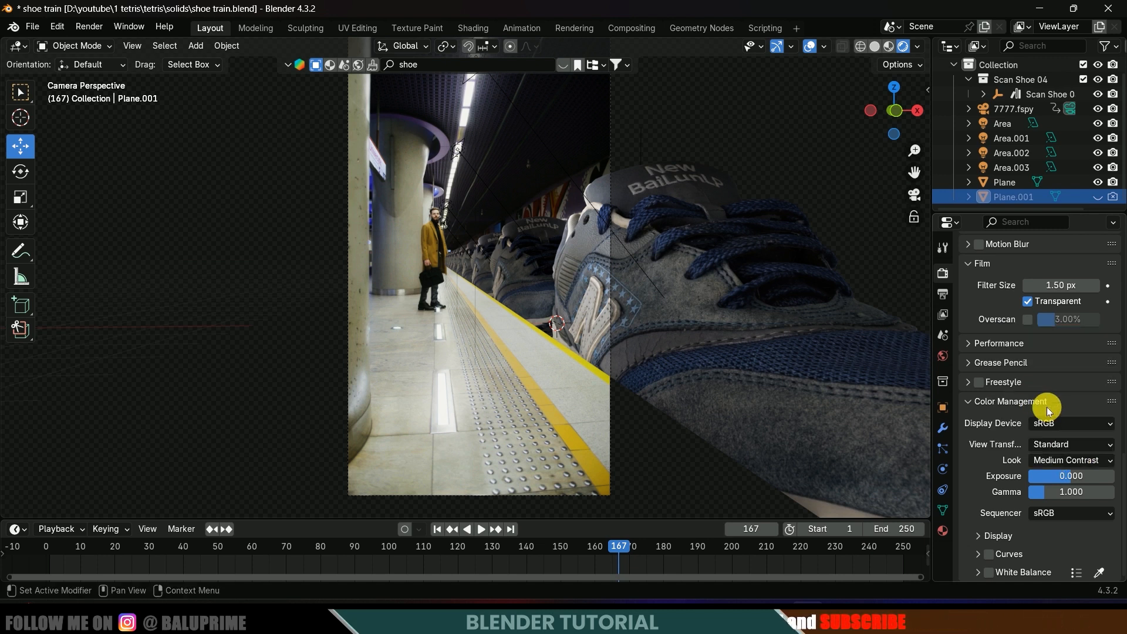
click(1054, 458)
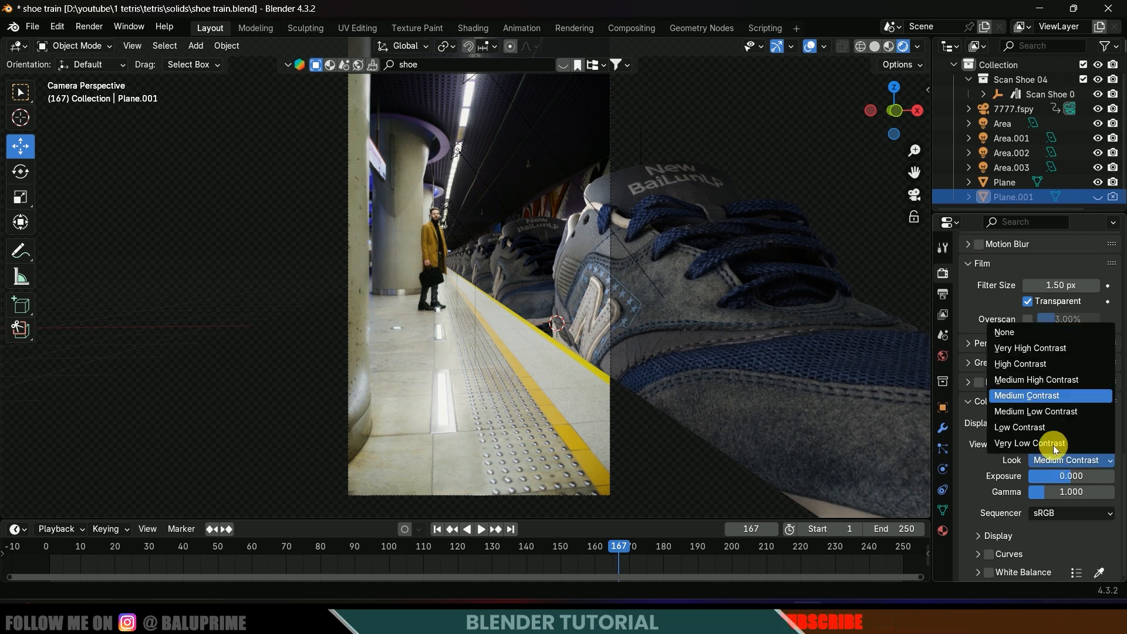
click(1034, 380)
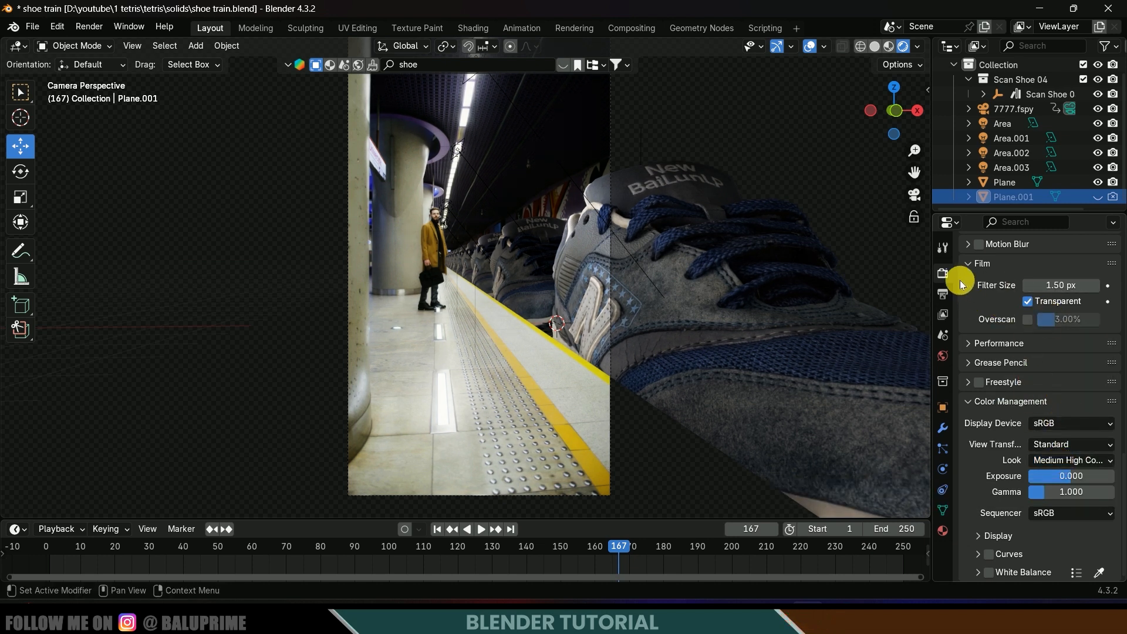
- Enable Render Region and Crop to Render Region for the output, and set the frame rate to 25 fps
click(944, 296)
scroll(966, 300, up, 6)
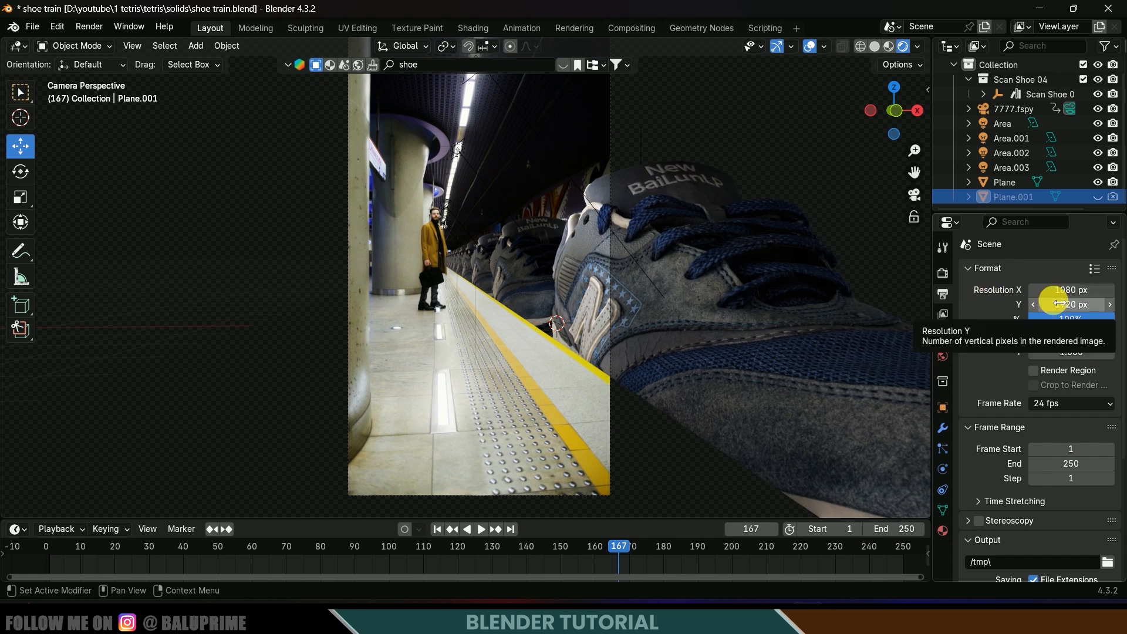
scroll(1065, 314, down, 3)
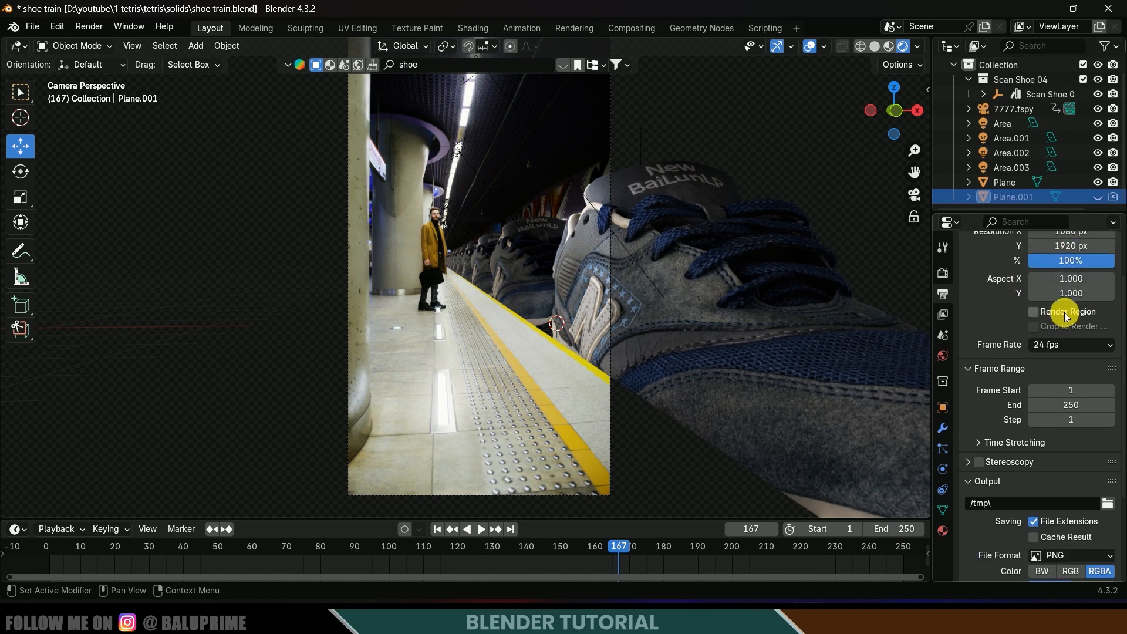
click(1035, 328)
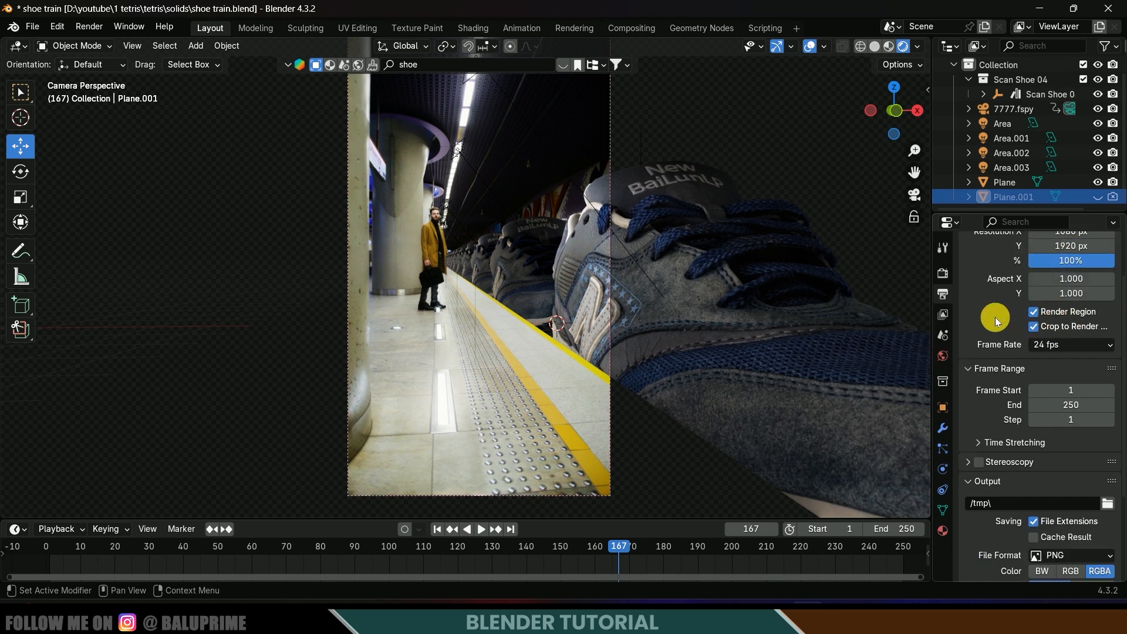
scroll(998, 320, down, 3)
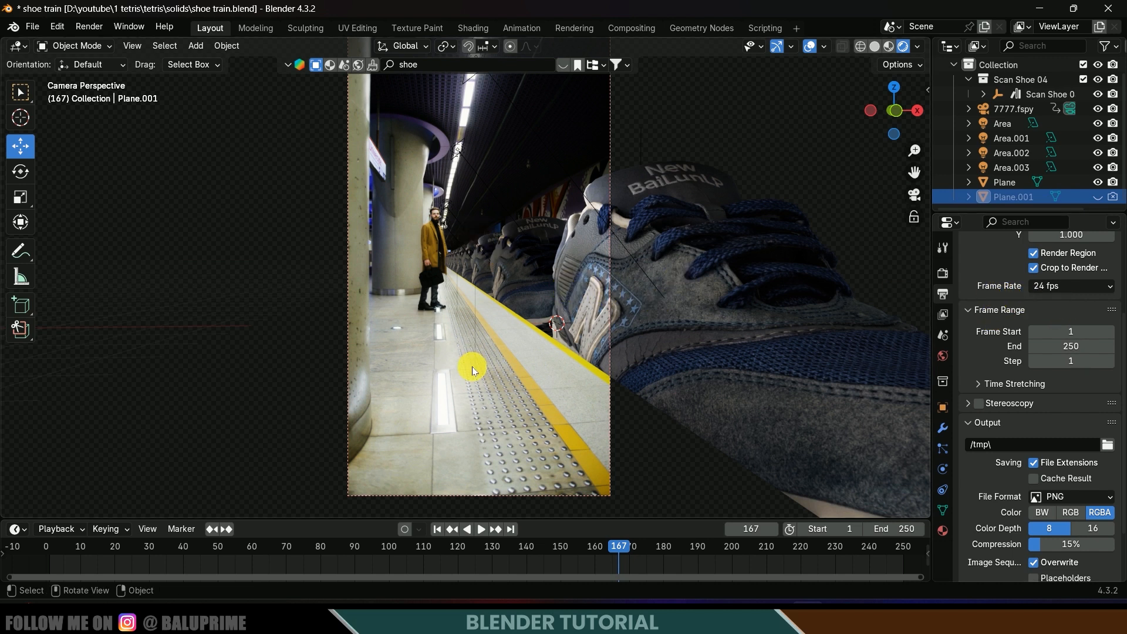
click(1072, 286)
click(1059, 333)
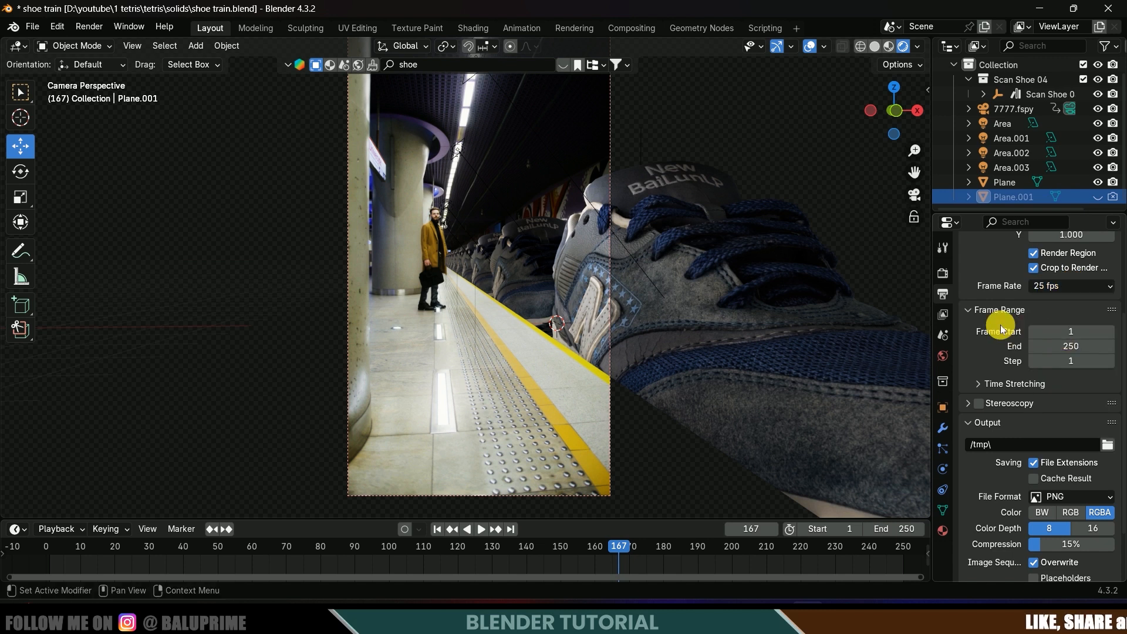
- Create a folder named seq inside the 11 subway folder and set it as the render output path
scroll(998, 326, down, 3)
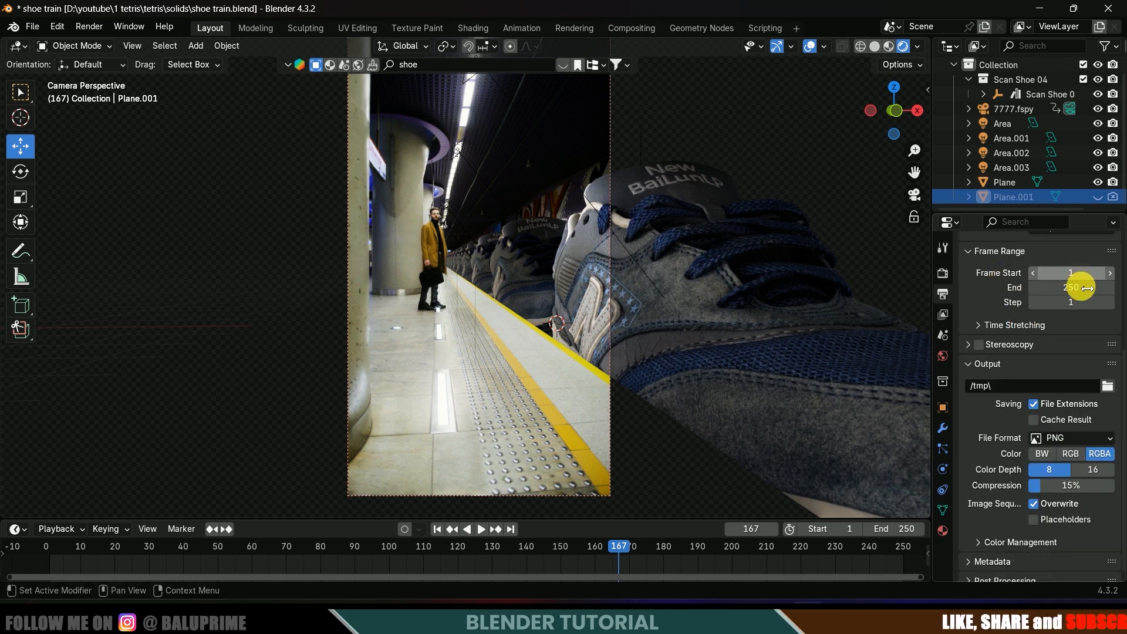
scroll(976, 360, down, 1)
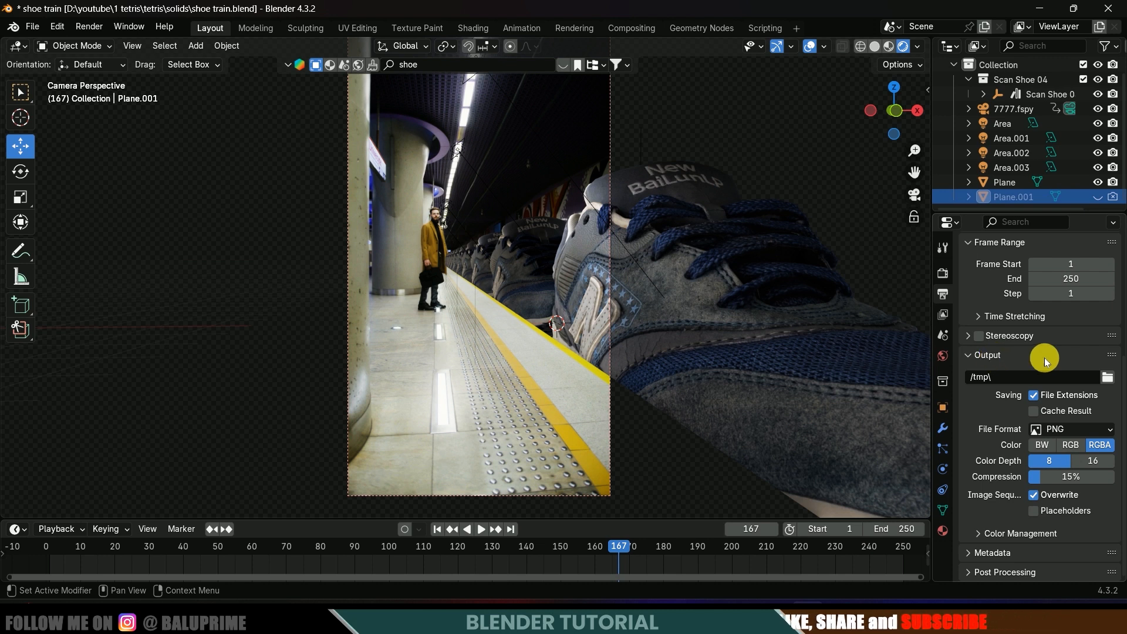
click(1108, 377)
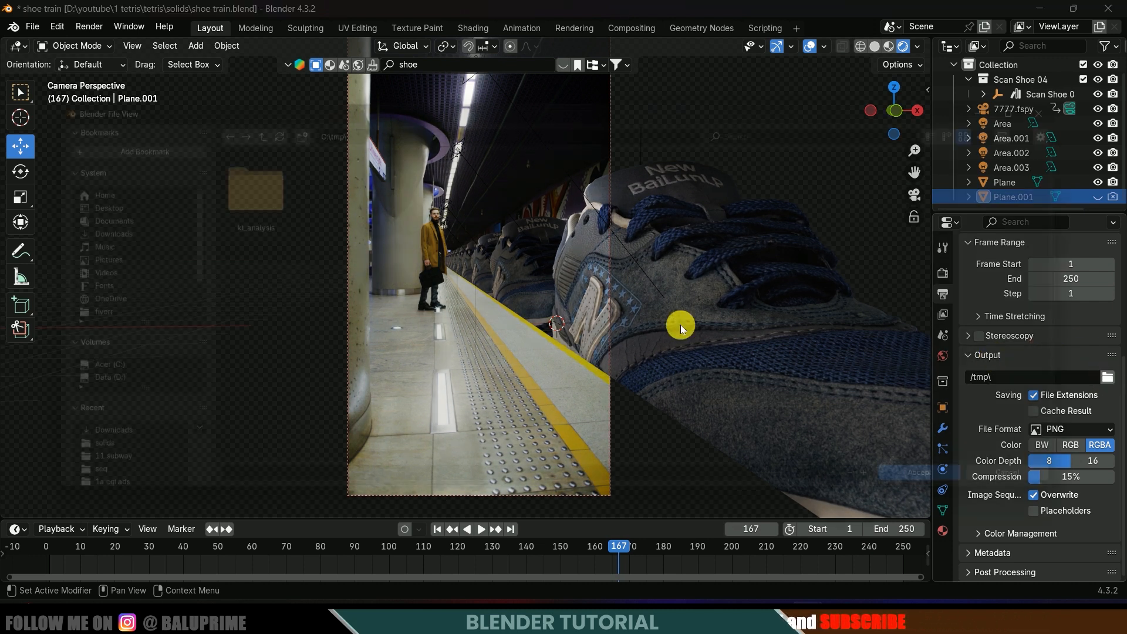
click(50, 317)
text(i)
text(se)
text(q)
key(Return)
double_click(219, 177)
click(973, 498)
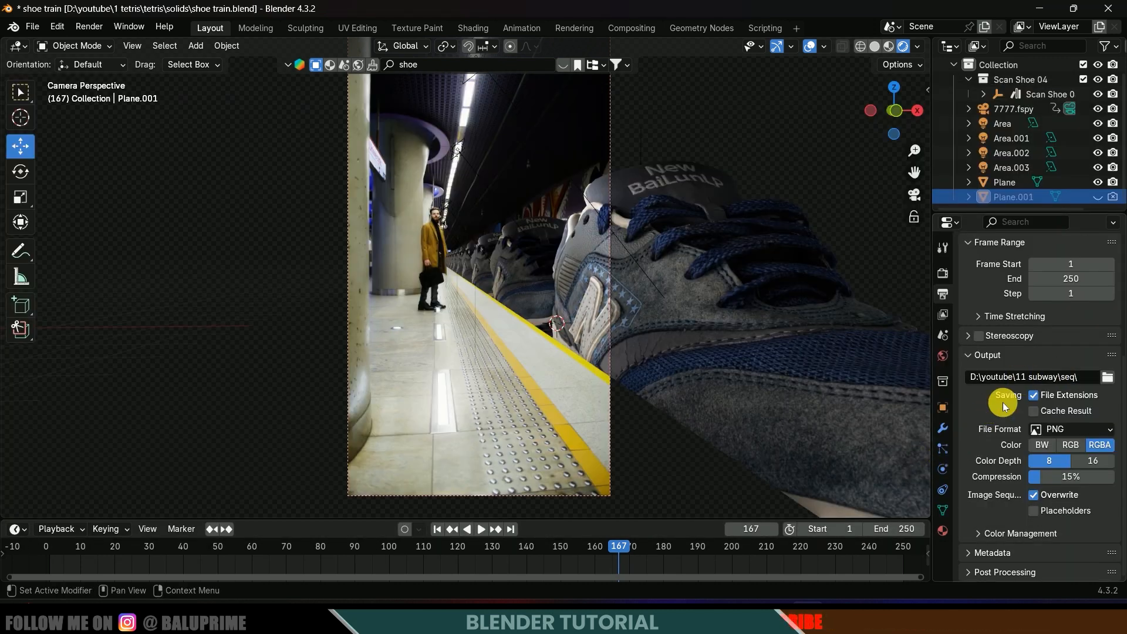
- Choose PNG as the output file format and render the animation
click(1063, 429)
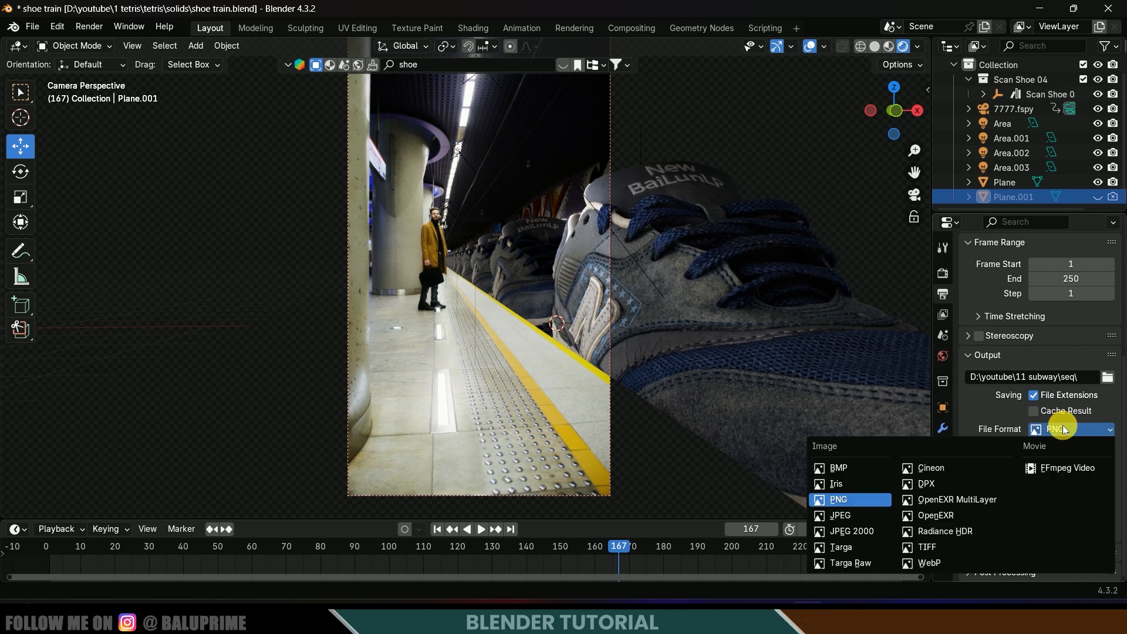
click(853, 500)
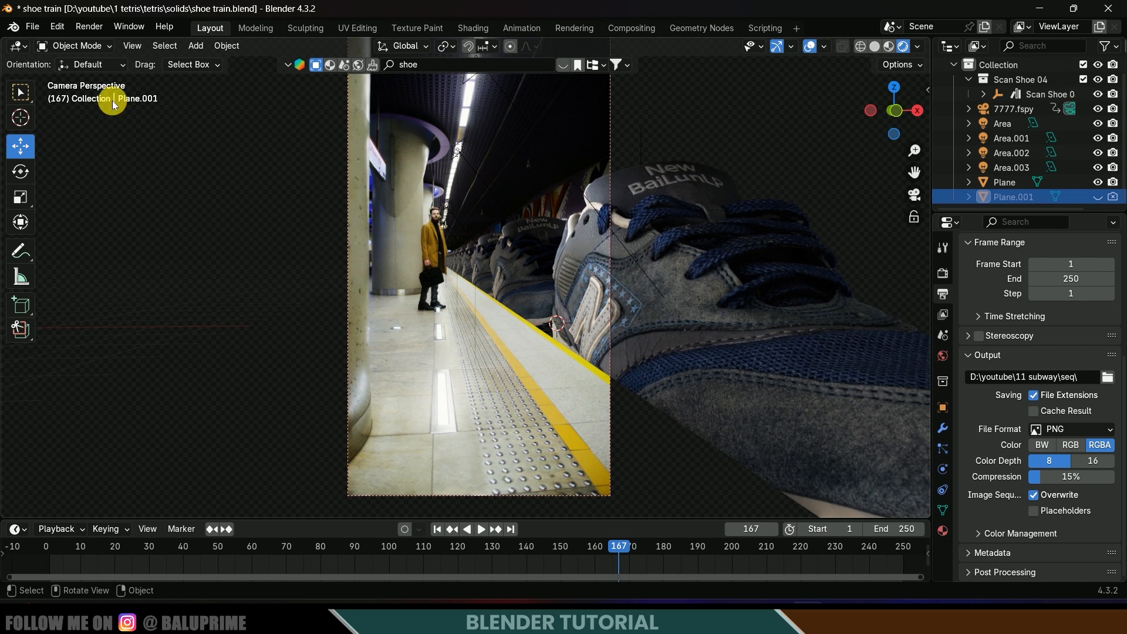
click(89, 27)
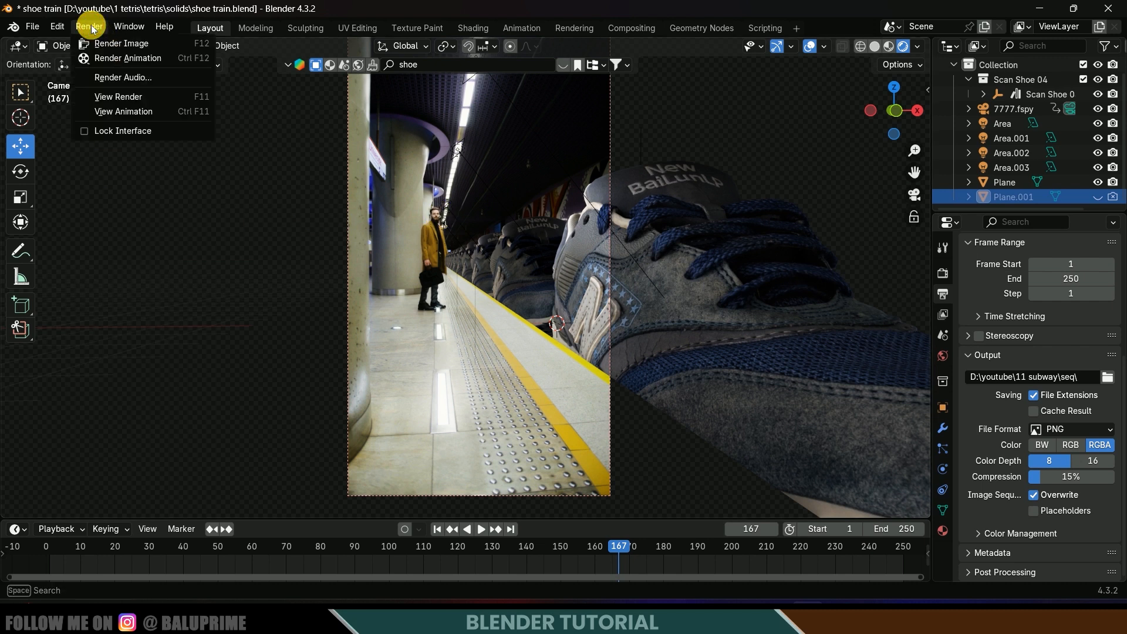
click(126, 58)
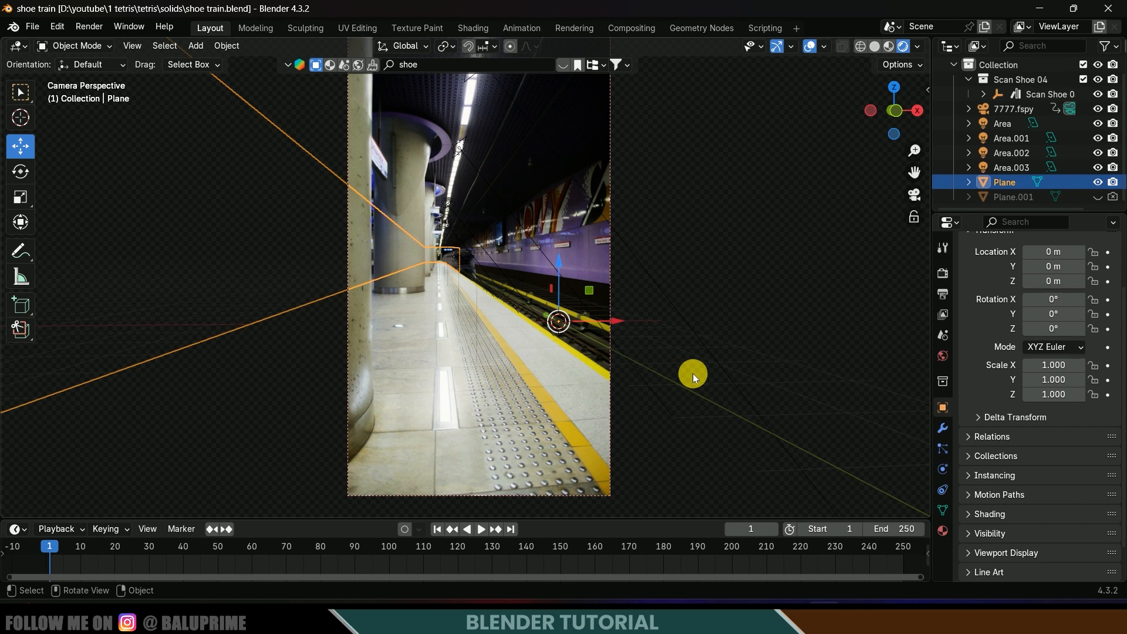
- Switch to File Explorer, open the seq folder in an enlarged window and look through the rendered PNG frames
click(696, 615)
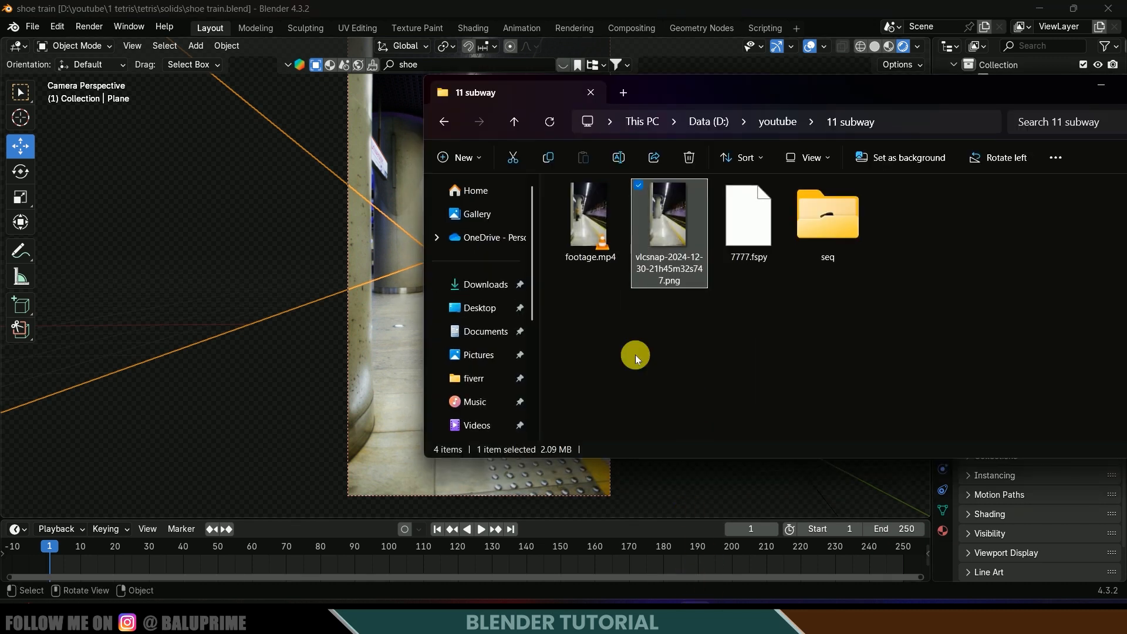
double_click(841, 226)
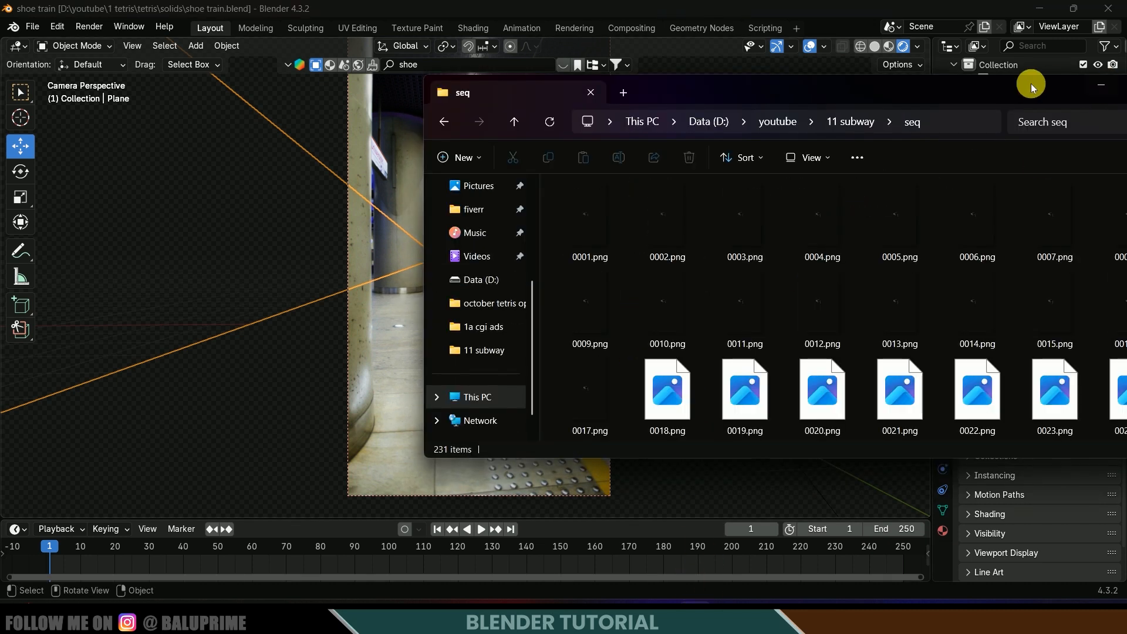
drag(1092, 83, 931, 96)
click(975, 93)
scroll(574, 353, down, 15)
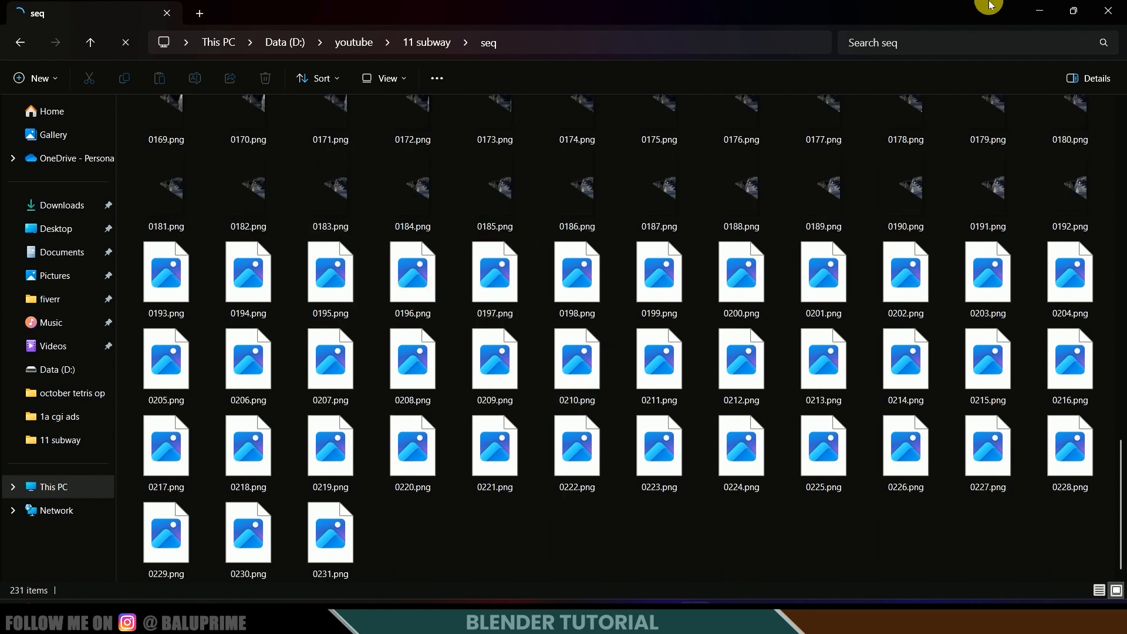
- Close the rendered frames folder, go to frame 142 of the animation and unhide Plane.001
click(1106, 9)
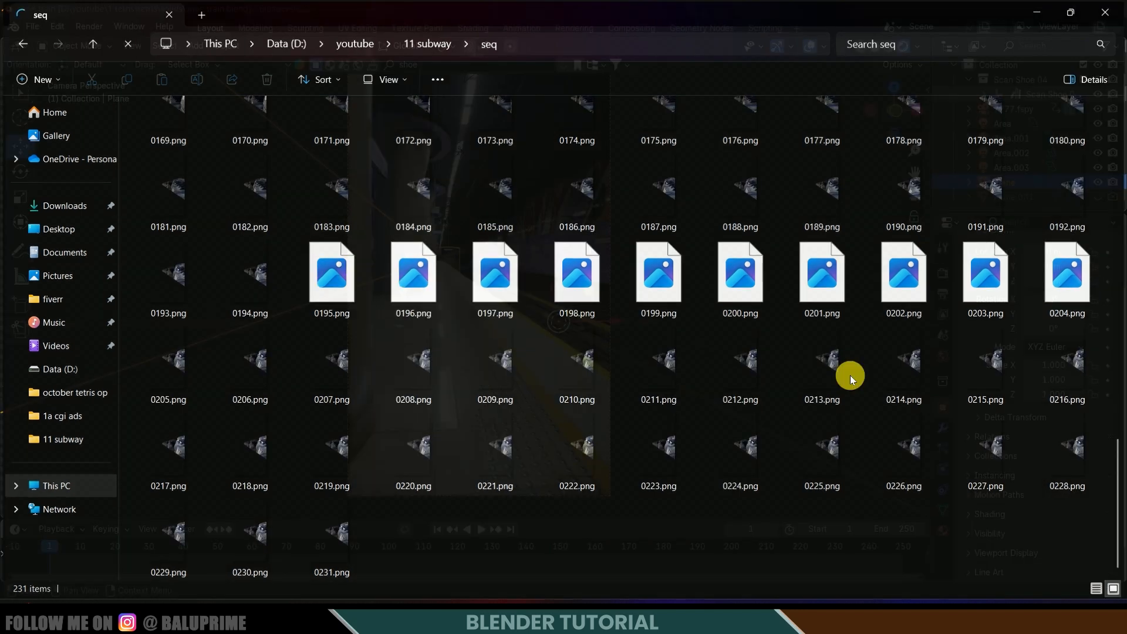
click(531, 544)
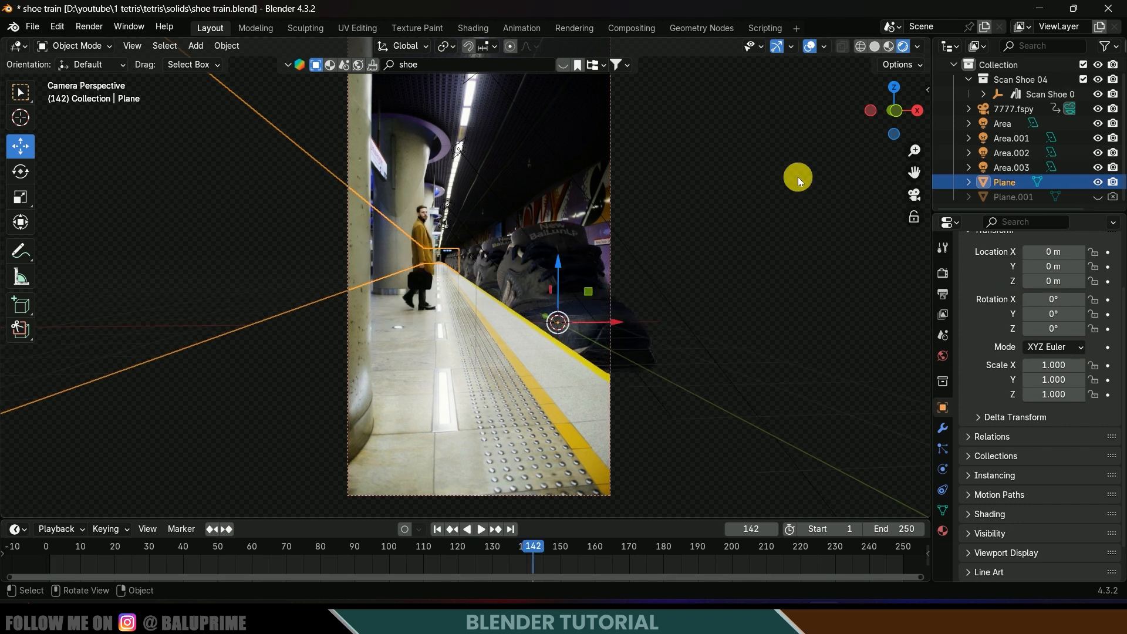
click(1098, 197)
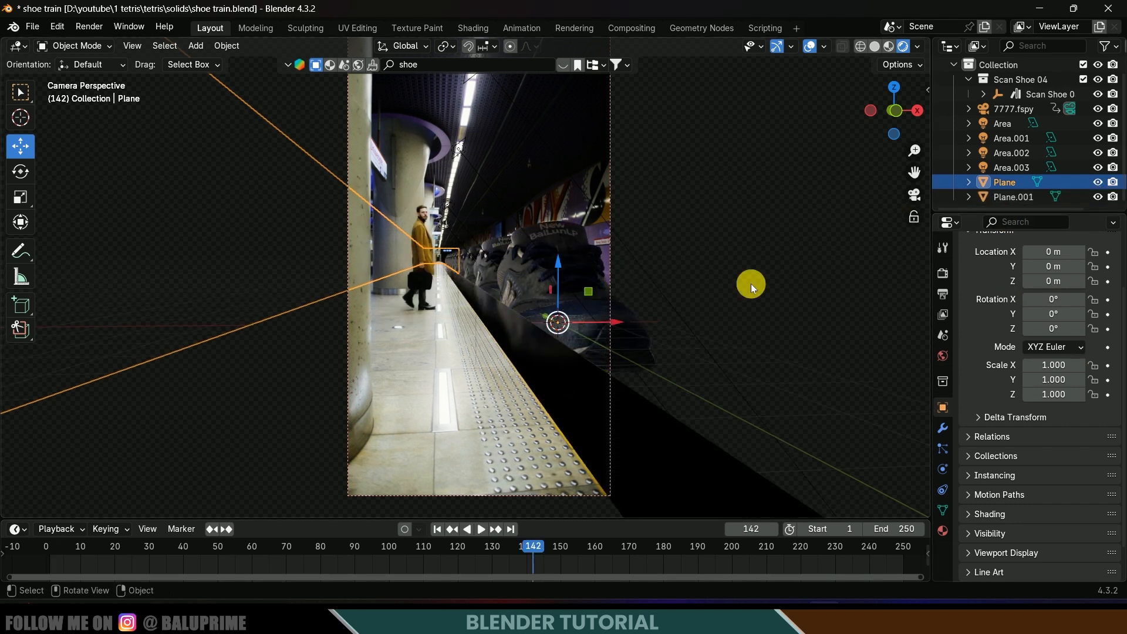
- Set the roughness of Plane.001's material to 0.060
click(943, 531)
click(559, 377)
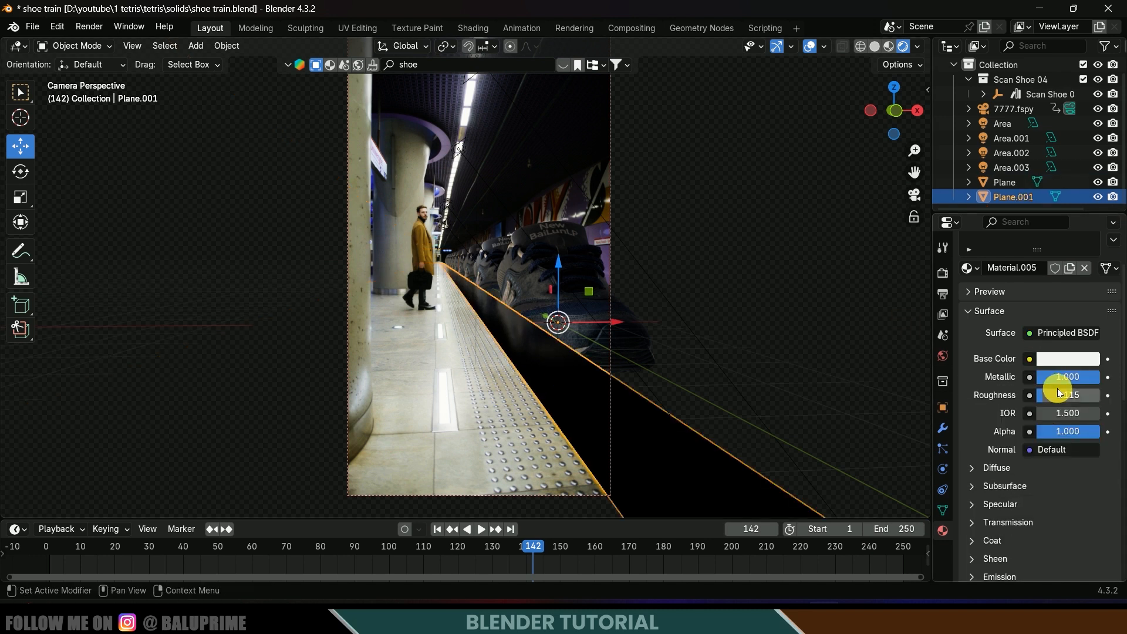
drag(1069, 395, 1065, 395)
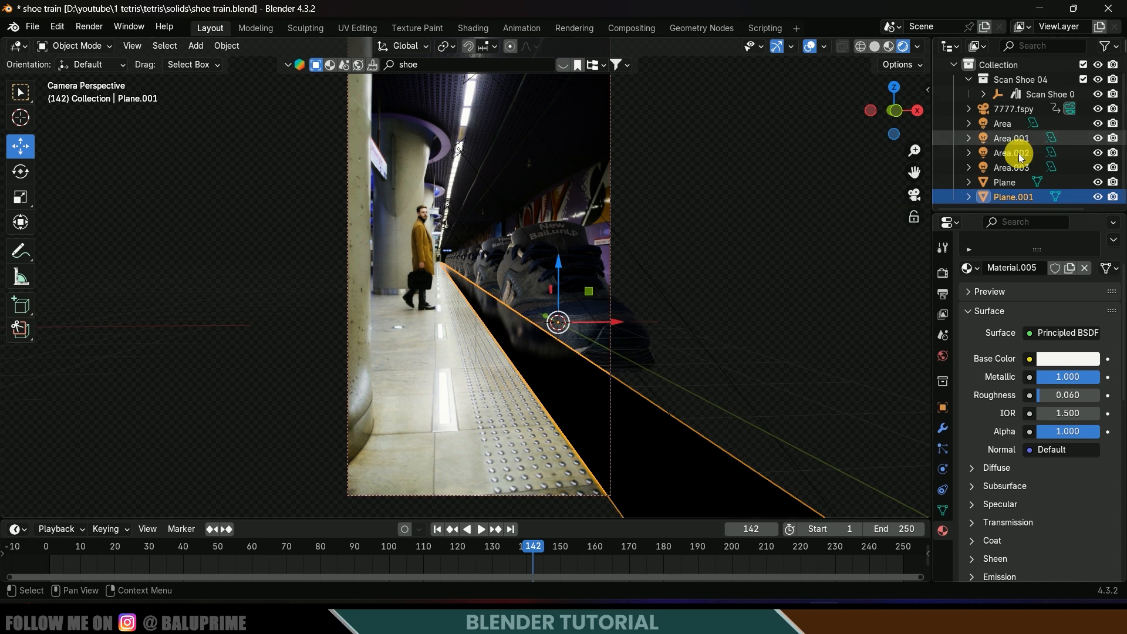
- Create a folder named with reflections inside the 11 subway folder while choosing the render output path
click(943, 293)
scroll(998, 334, down, 3)
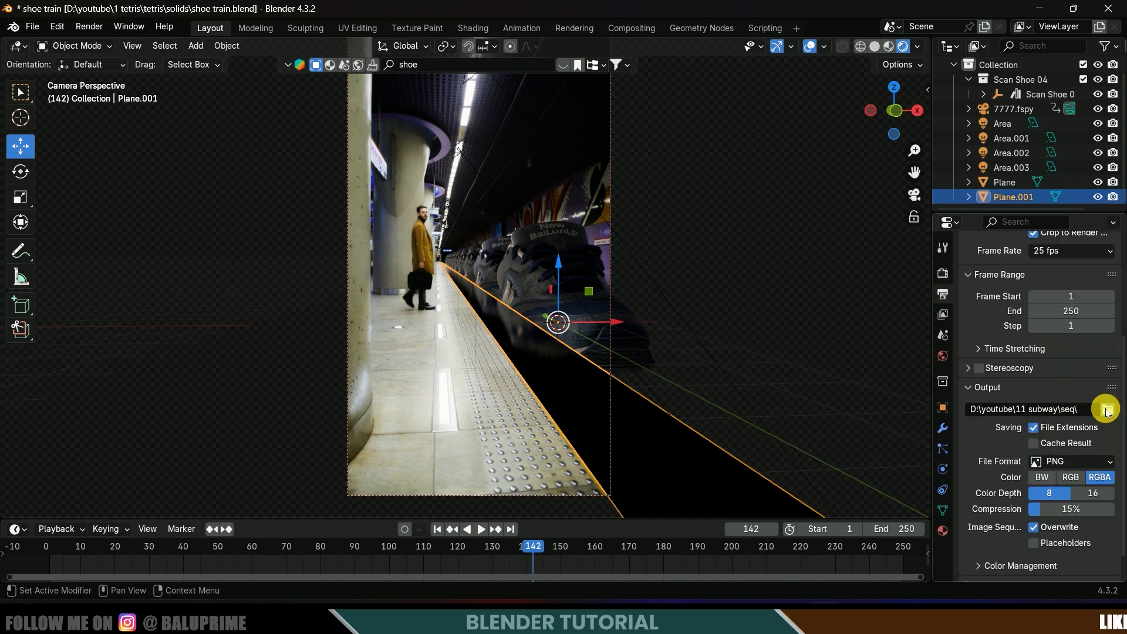
click(1106, 410)
click(228, 117)
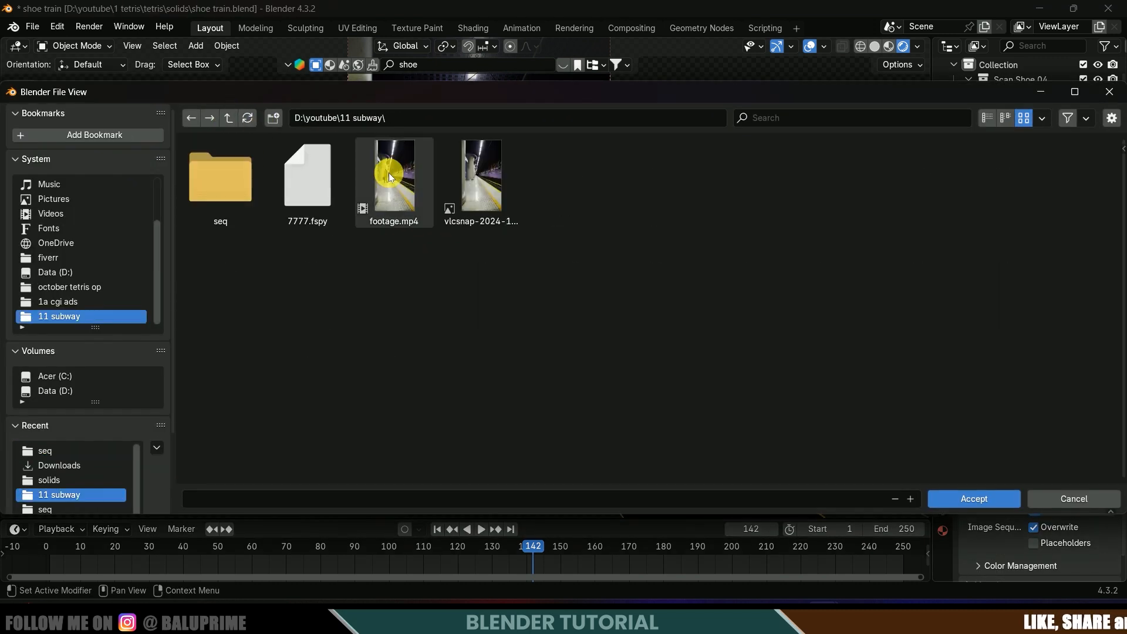
click(273, 118)
text(wi)
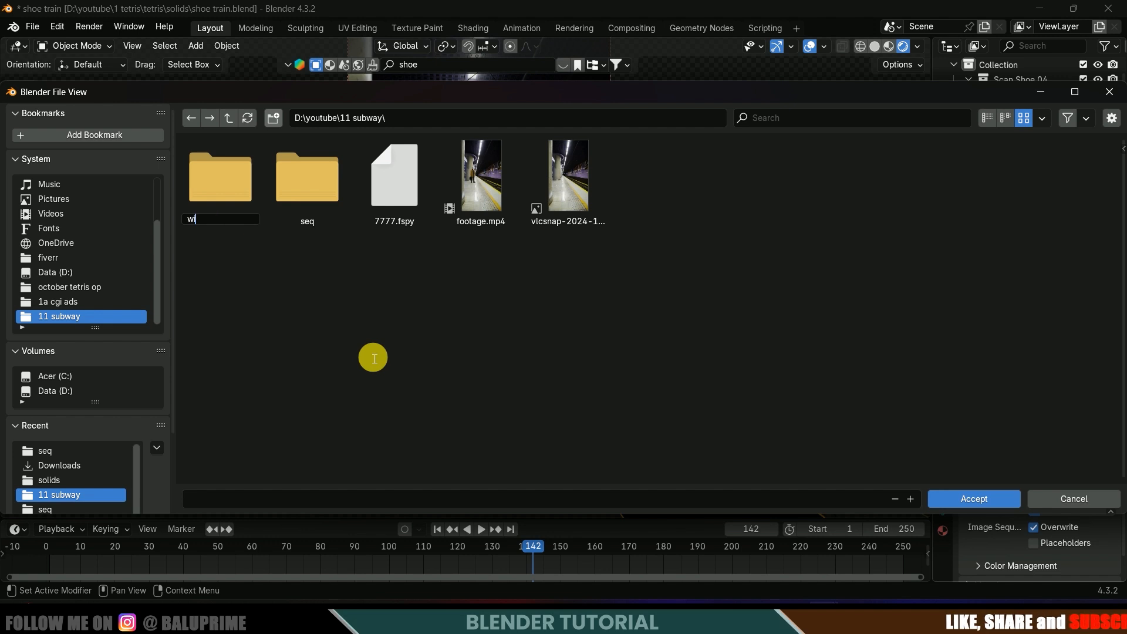
text(th reflect)
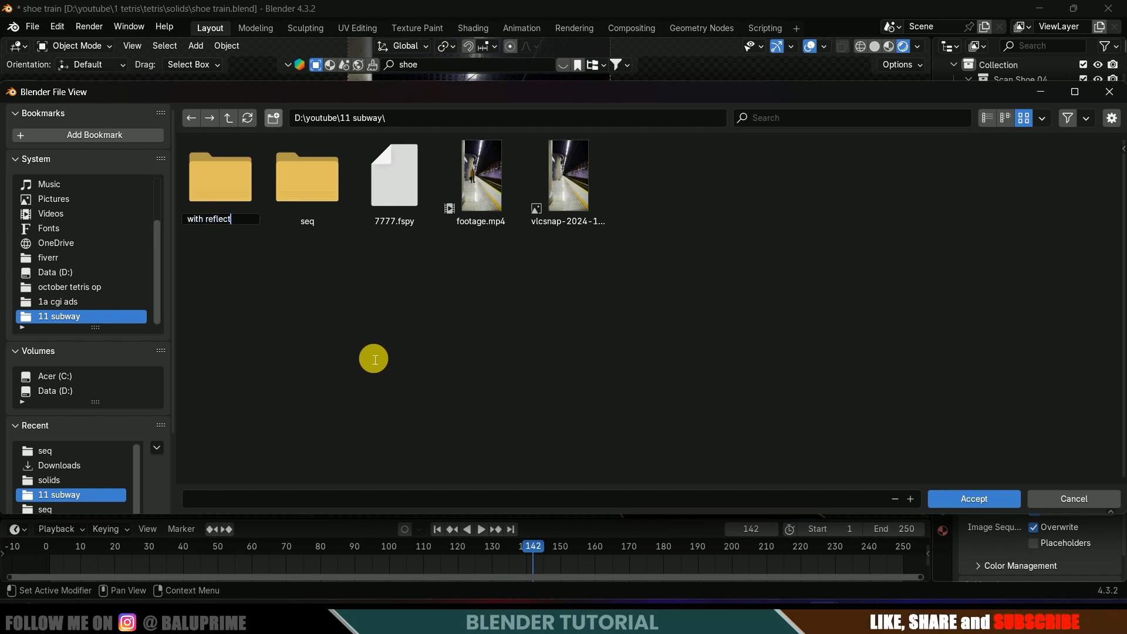
text(ions)
key(Return)
- Set the with reflections folder as the render output path and render the animation
click(323, 204)
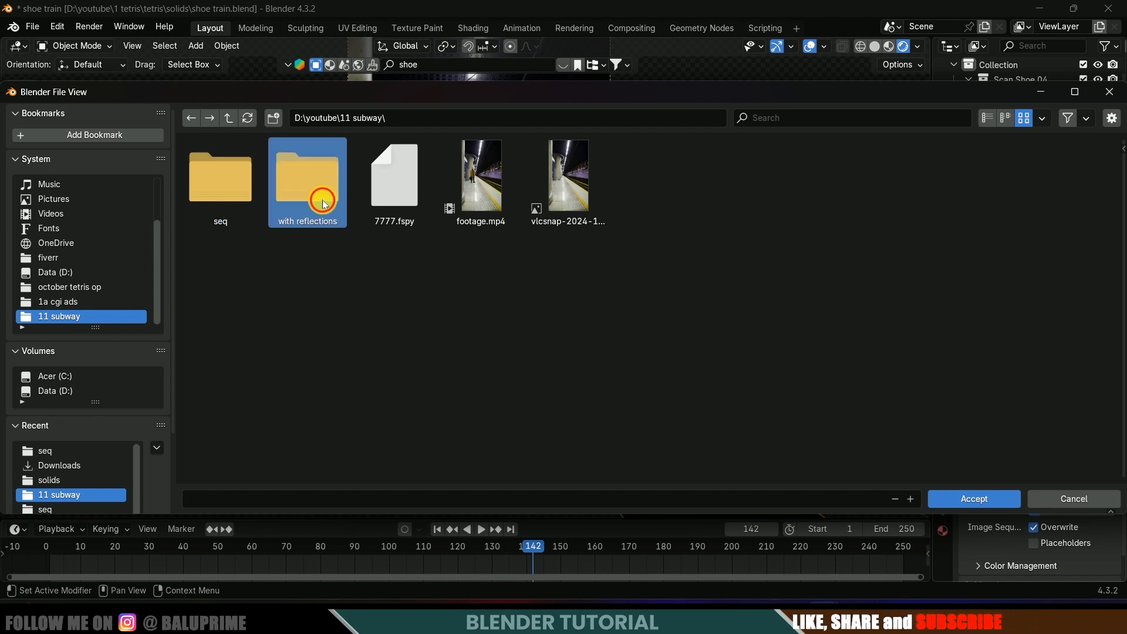
double_click(324, 204)
click(973, 498)
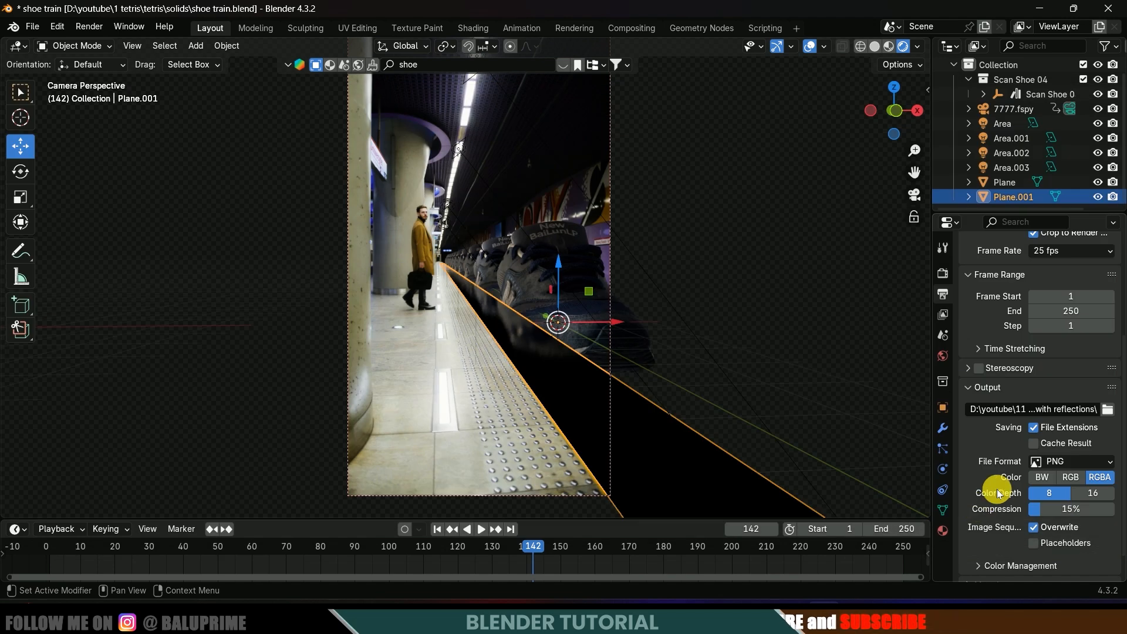
scroll(998, 495, down, 2)
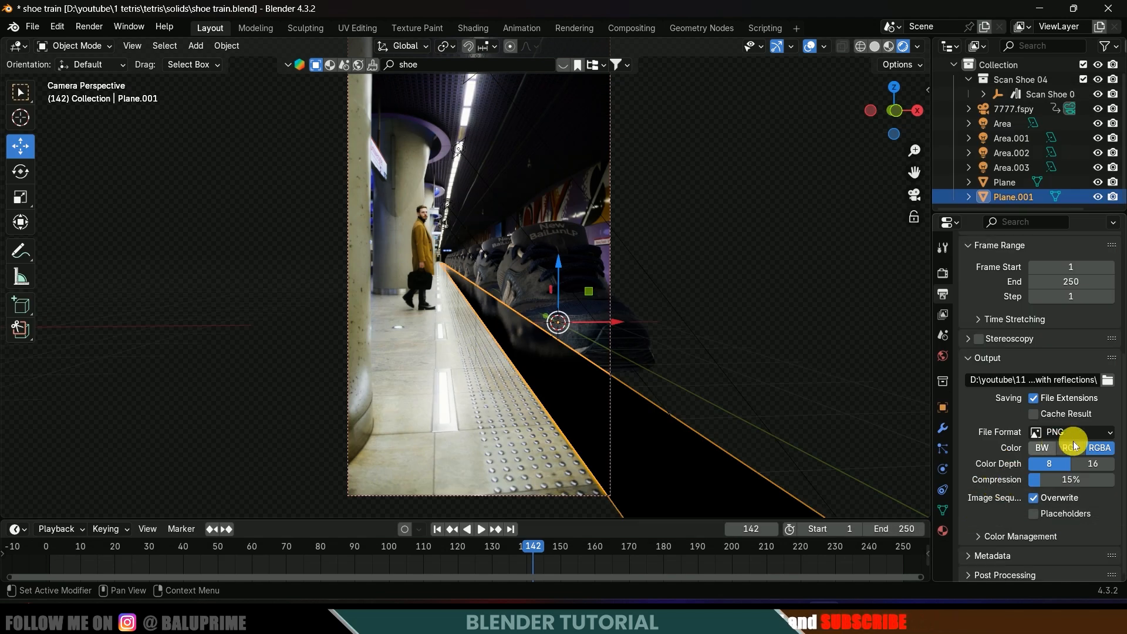
click(86, 26)
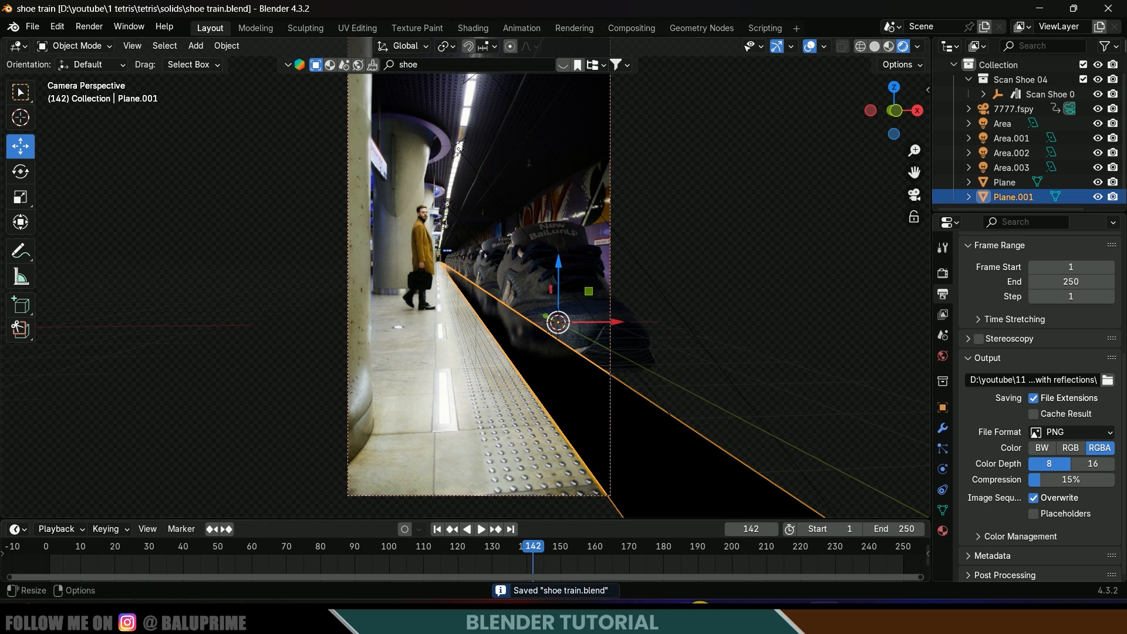
- Switch to File Explorer, look through the PNG frames in the with reflections folder and inspect 0210.png enlarged
click(696, 615)
scroll(570, 339, up, 3)
scroll(572, 340, down, 2)
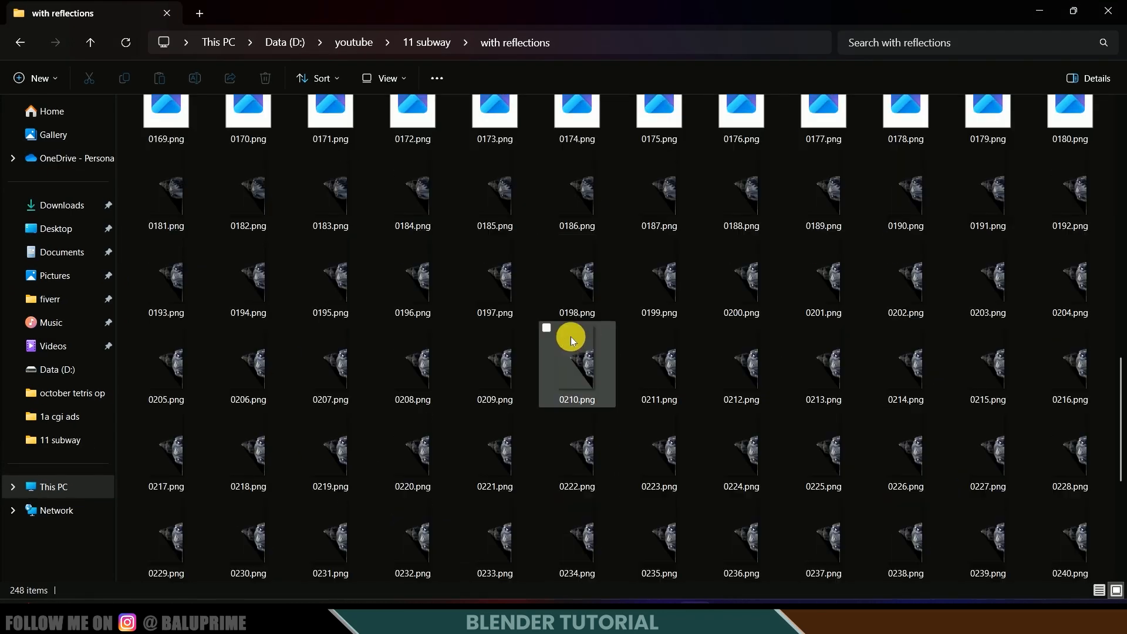
click(581, 353)
double_click(582, 354)
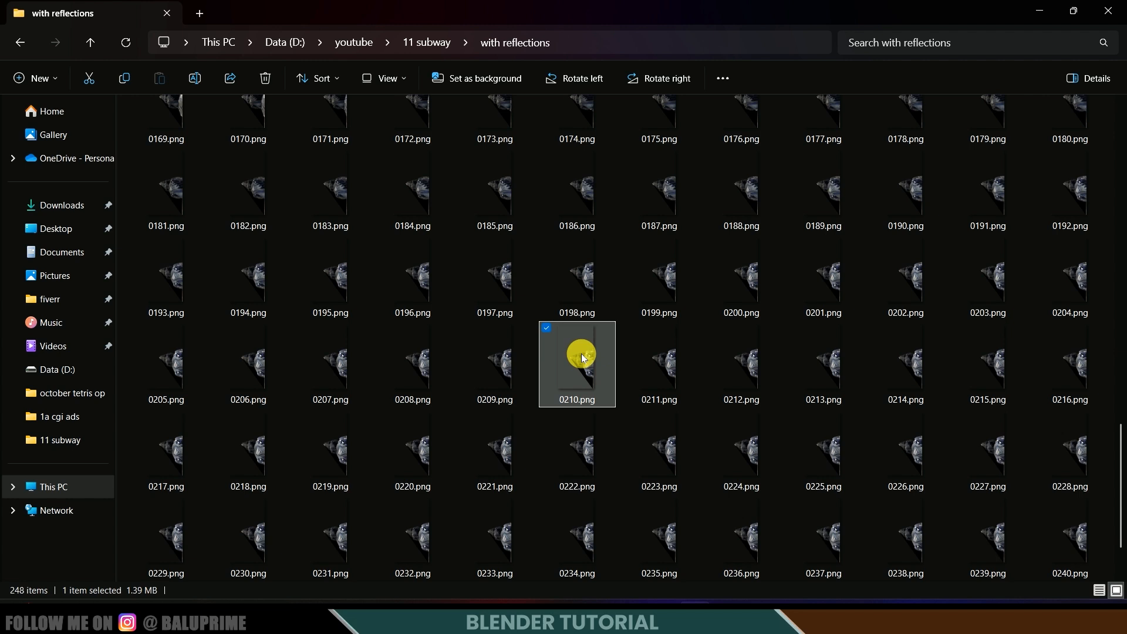
scroll(585, 405, up, 4)
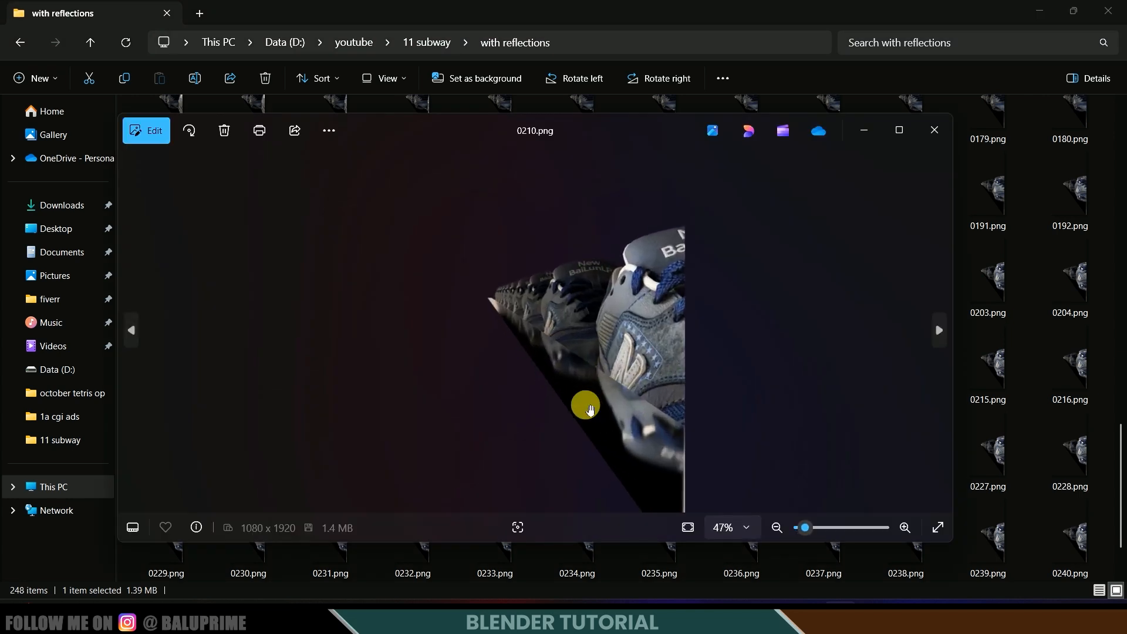
click(934, 130)
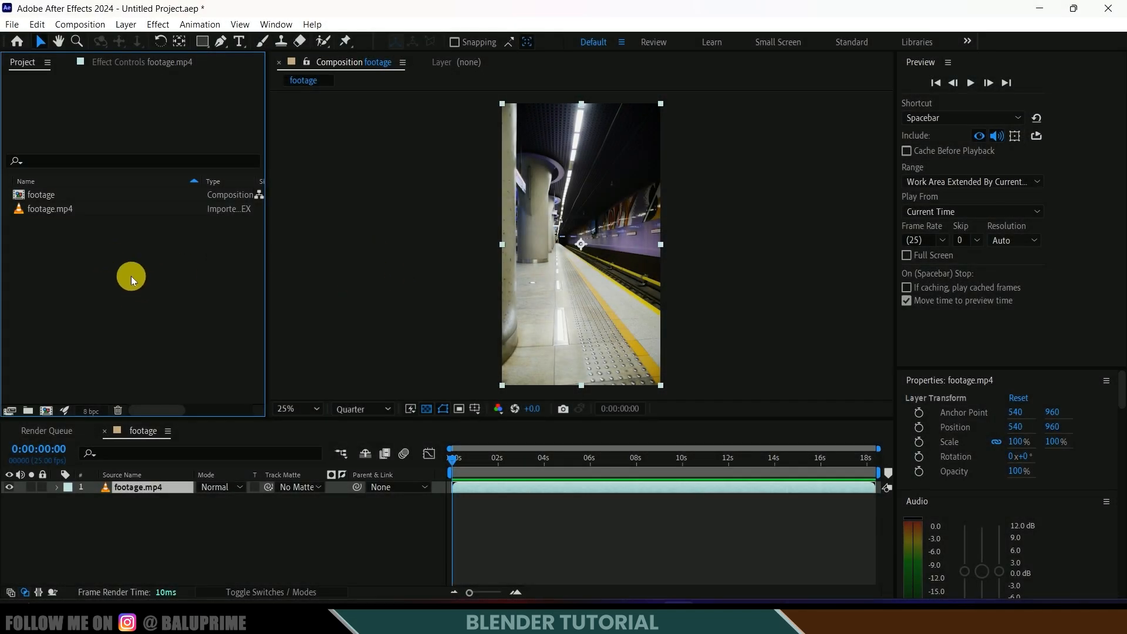
- Switch to After Effects and import the PNG sequence starting at 0001.png from folder 1, creating a composition from it
right_click(86, 269)
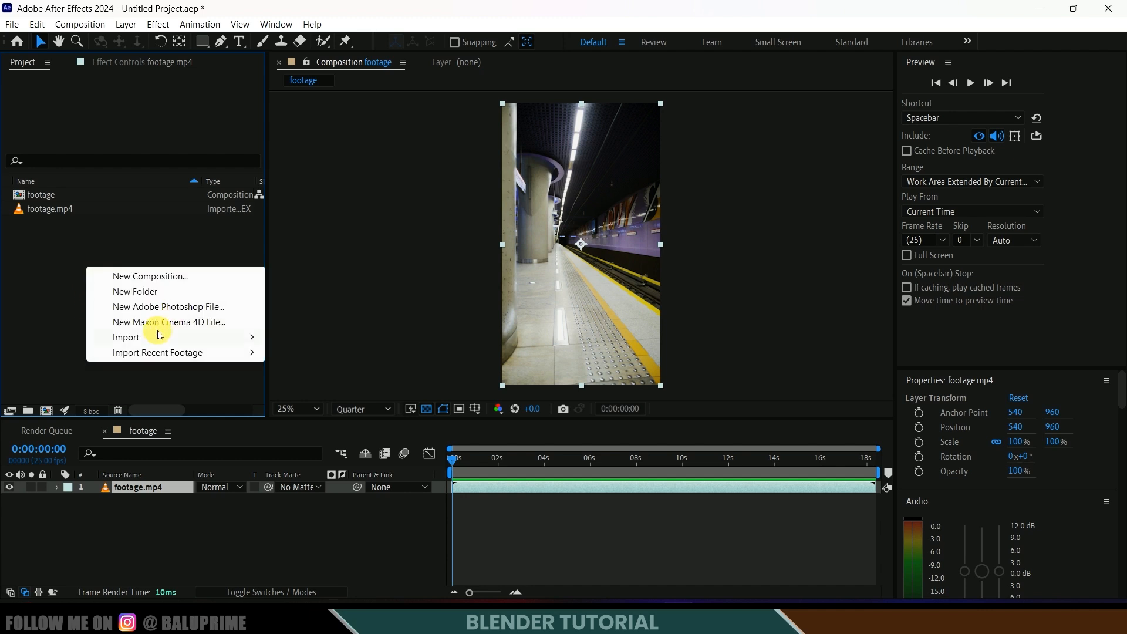
mouse_move(151, 338)
click(298, 339)
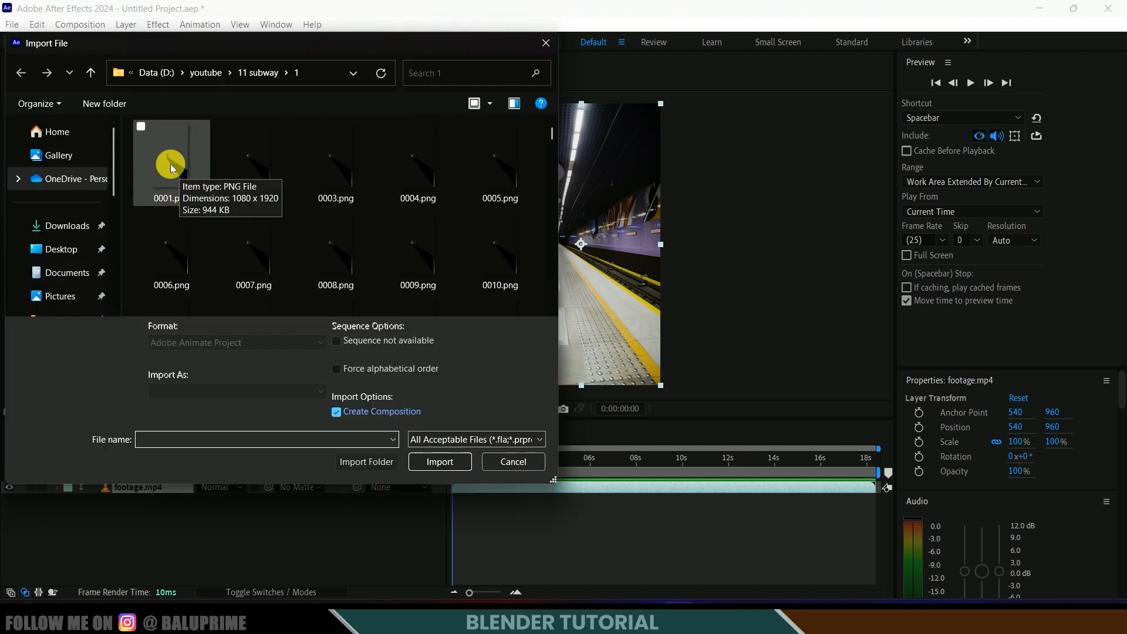
click(172, 169)
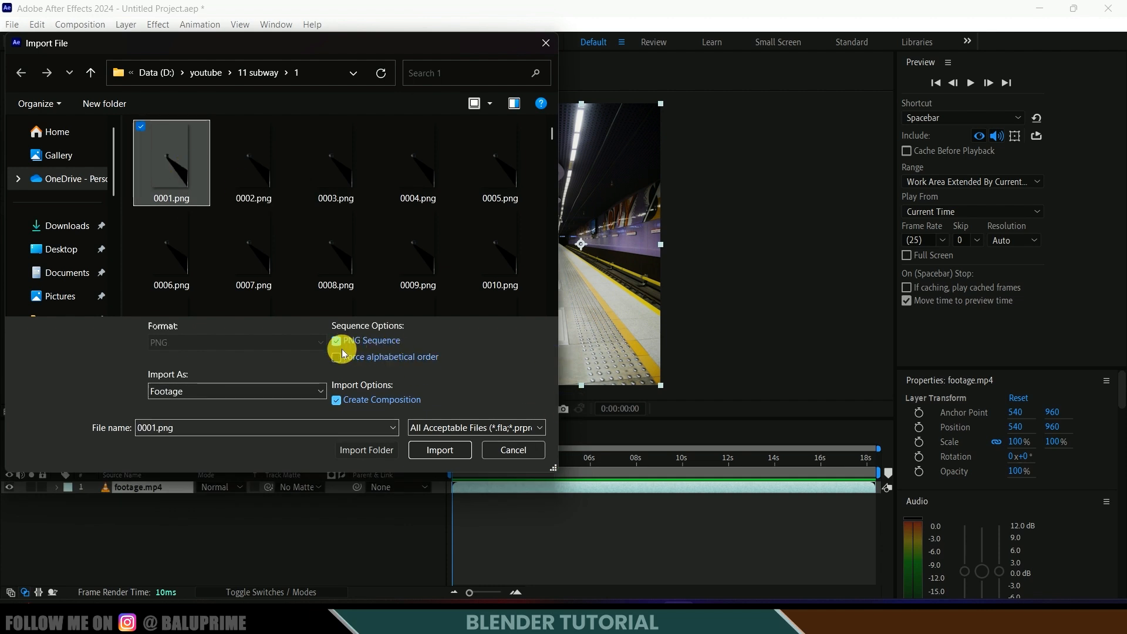
click(449, 450)
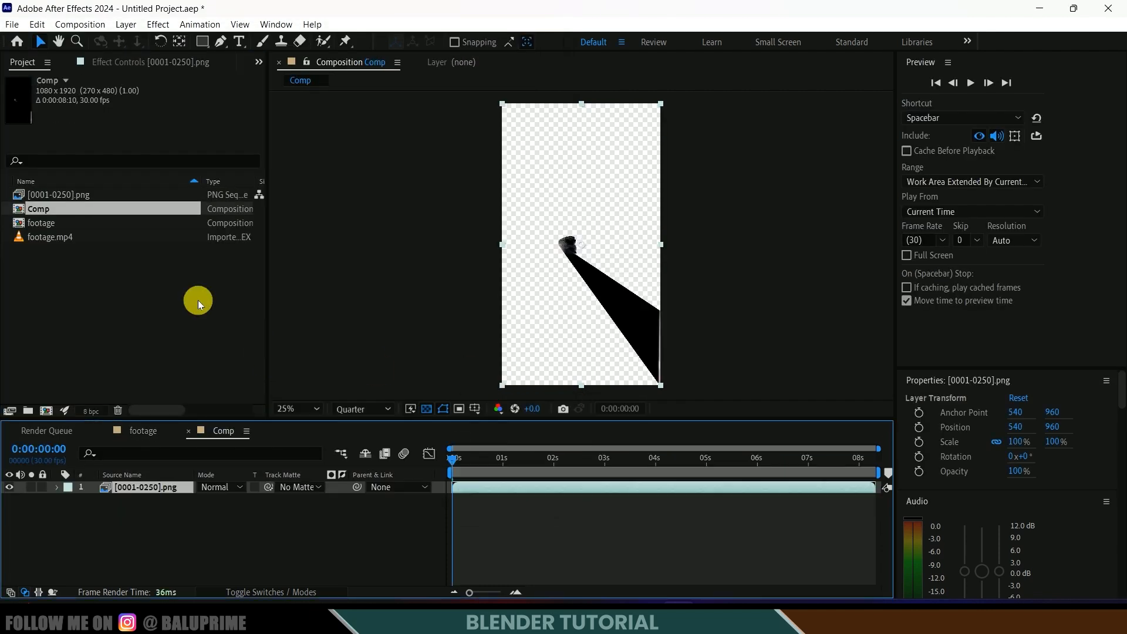
- Rename the composition made from the reflection sequence as ref
right_click(55, 212)
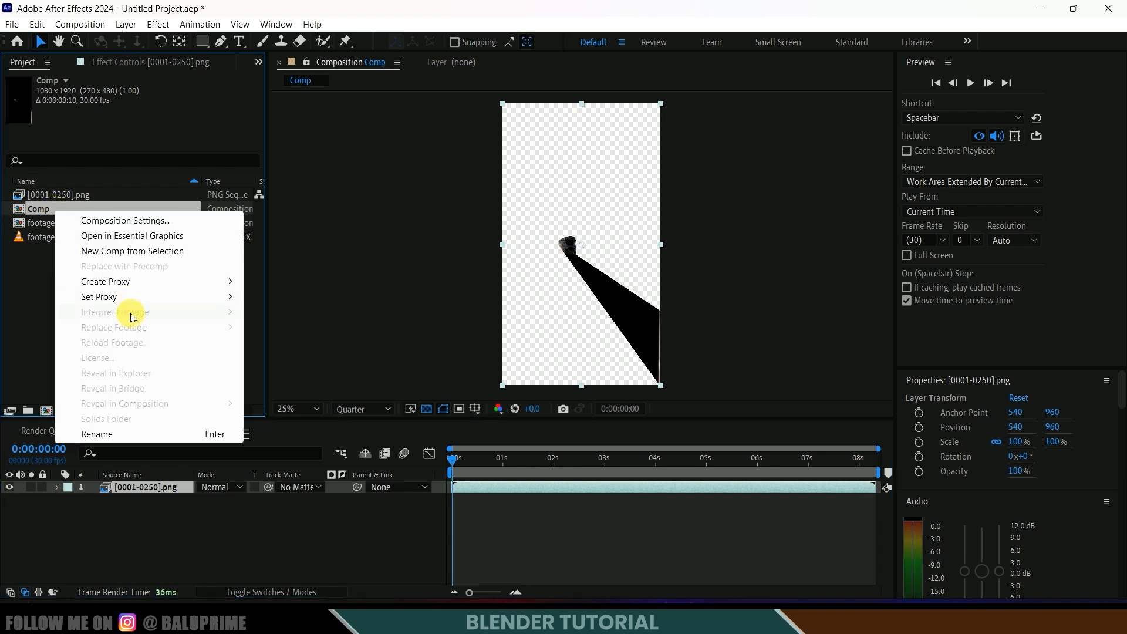
click(88, 432)
text(ref)
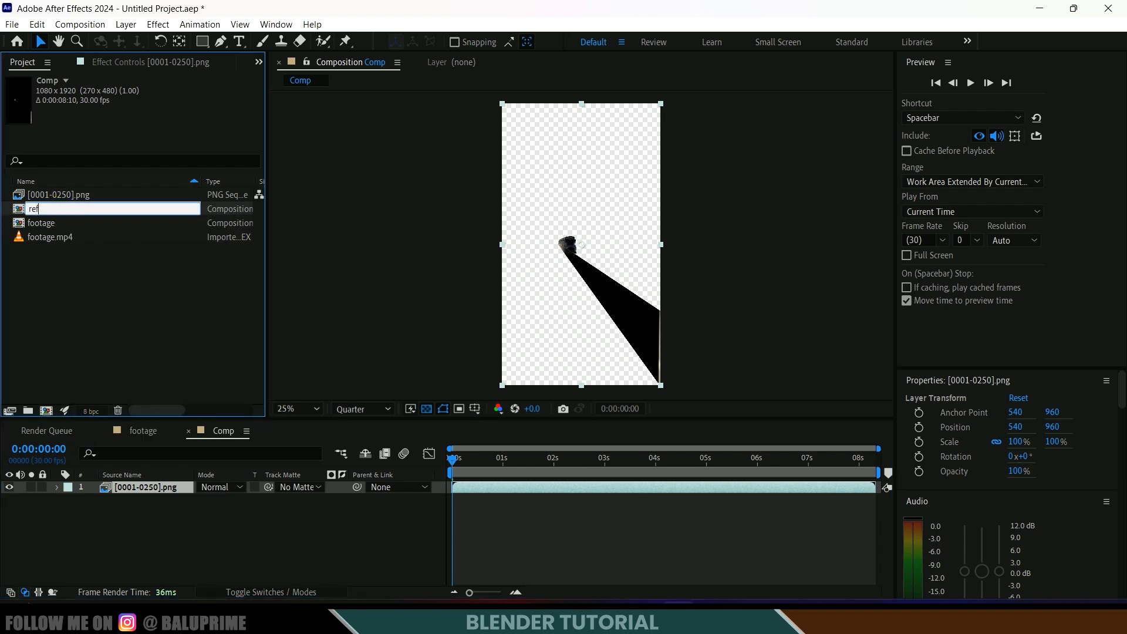
click(115, 263)
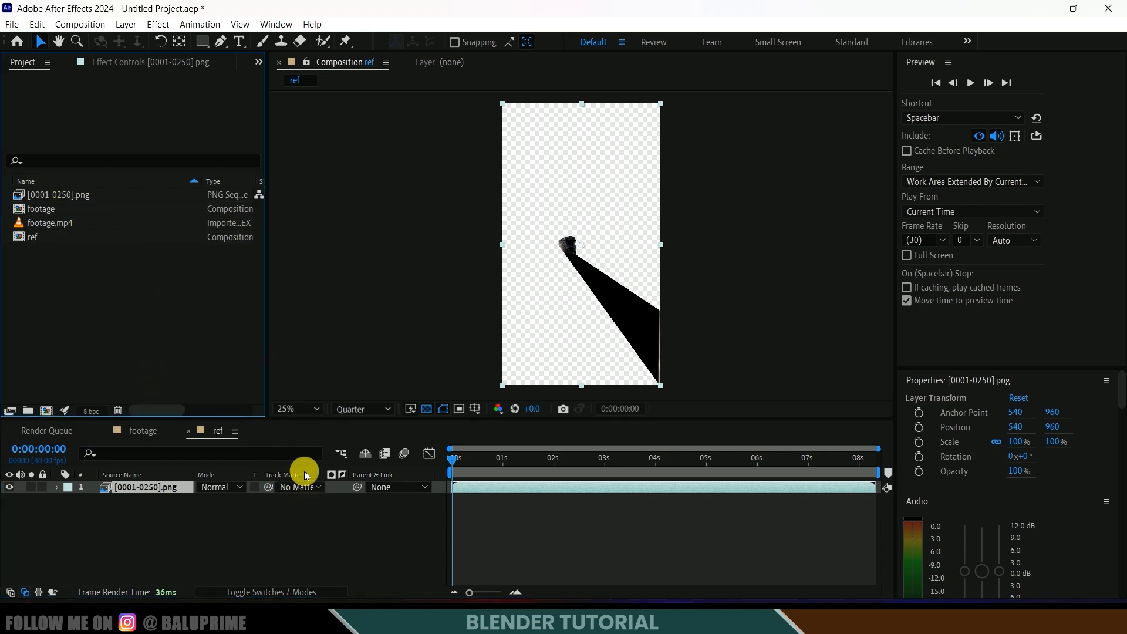
- Import the PNG sequence starting at 0001.png from the seq correct folder, creating a composition from it
right_click(101, 280)
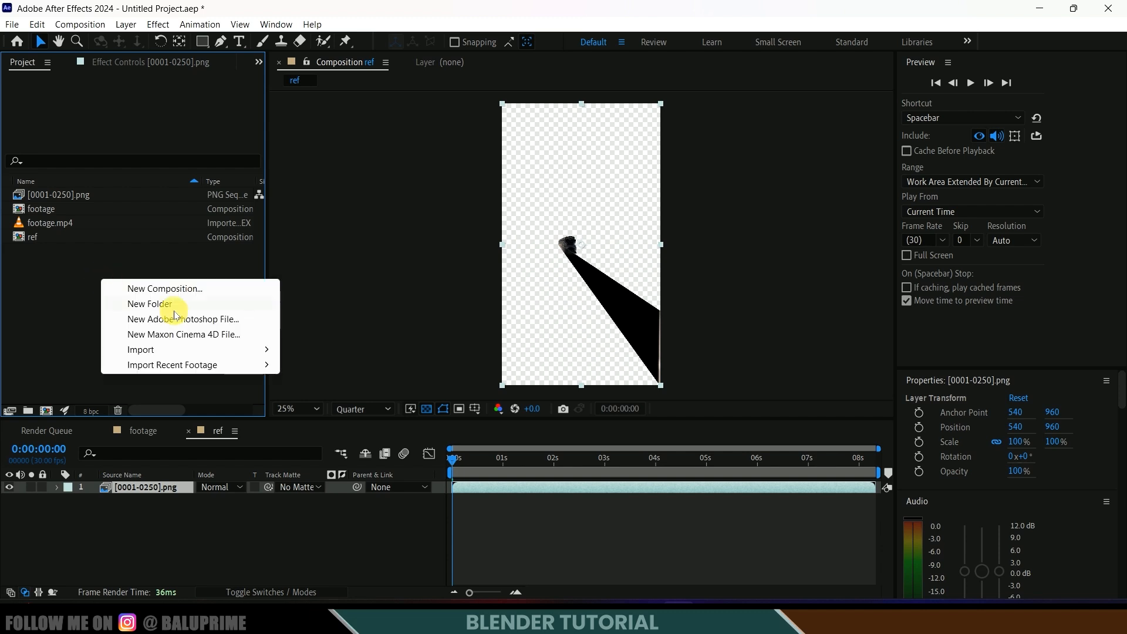
mouse_move(184, 356)
click(312, 350)
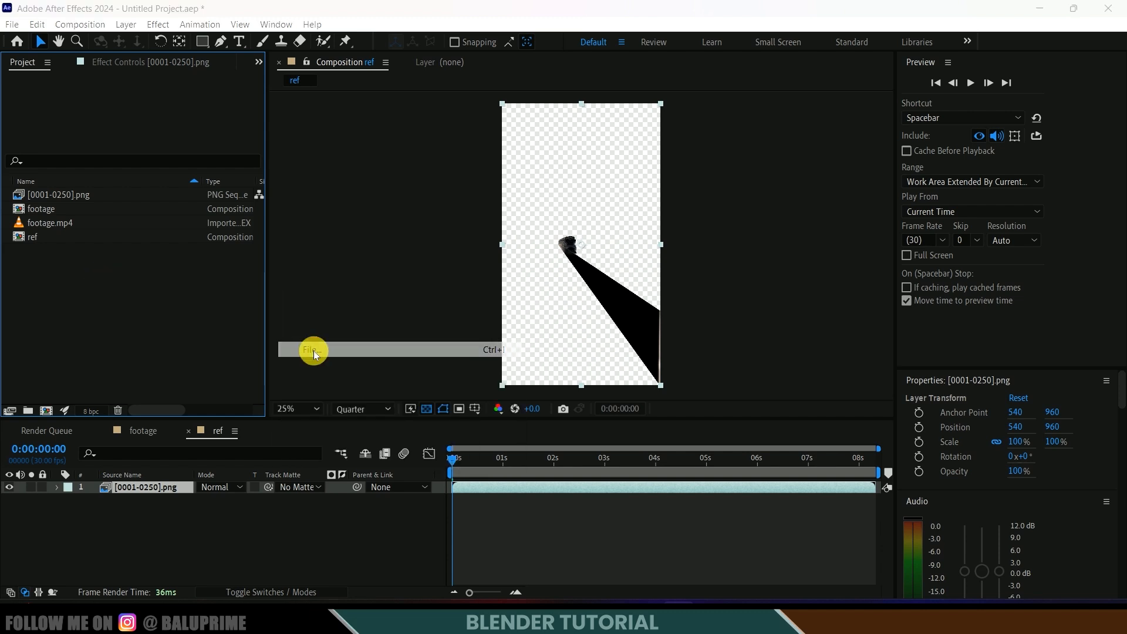
click(162, 165)
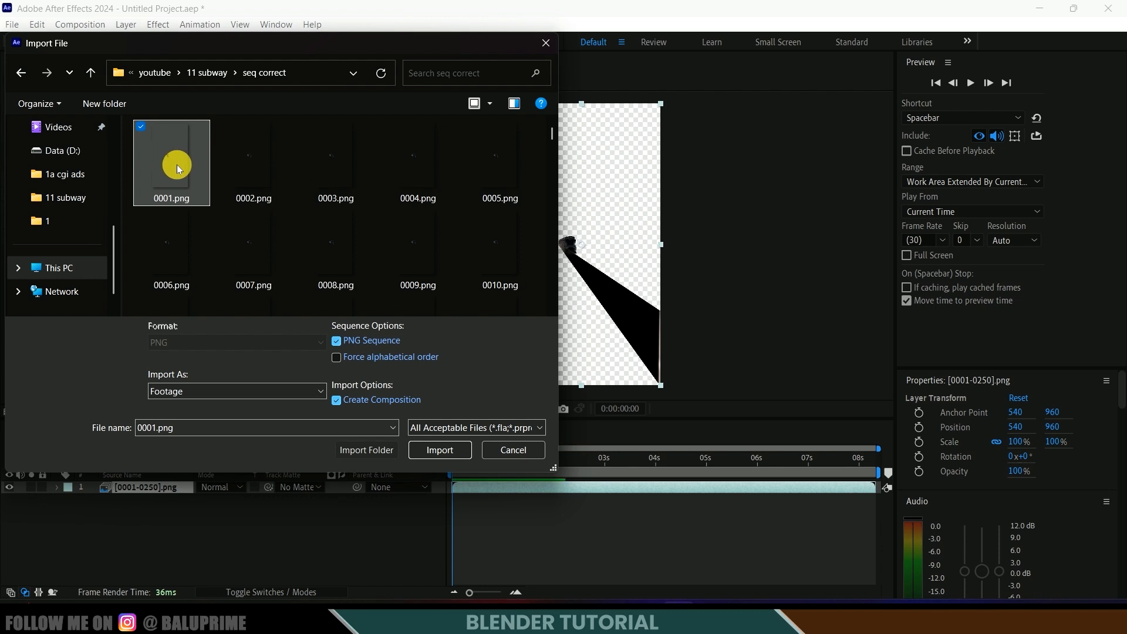
click(450, 449)
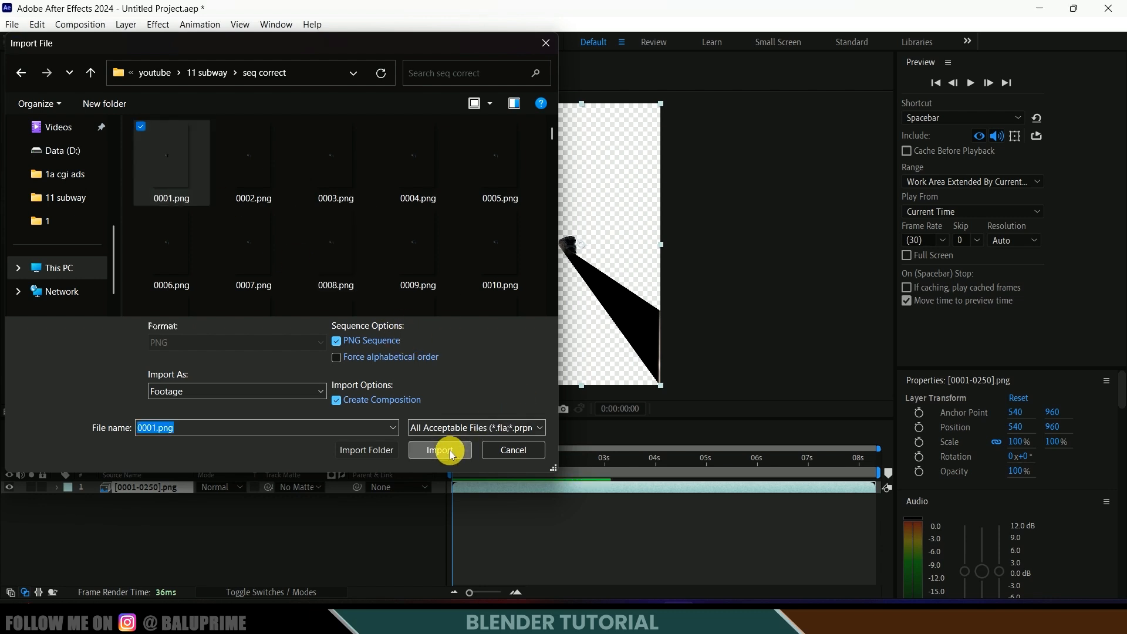
- Rename the composition made from the seq correct sequence as only sho
right_click(45, 223)
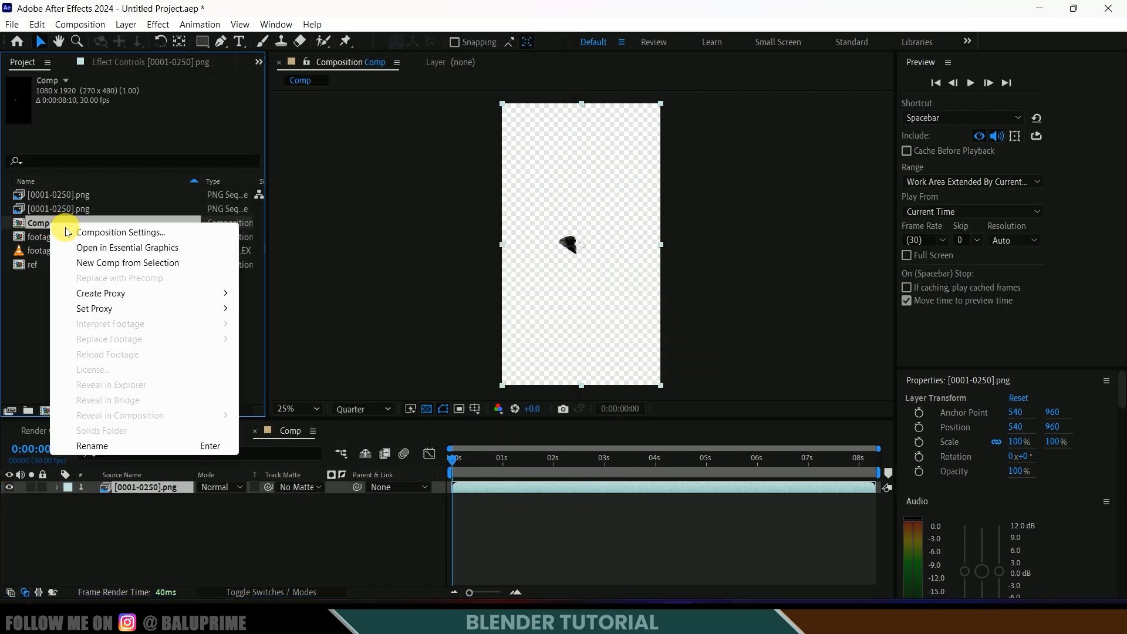
click(104, 446)
text(only sho)
key(Return)
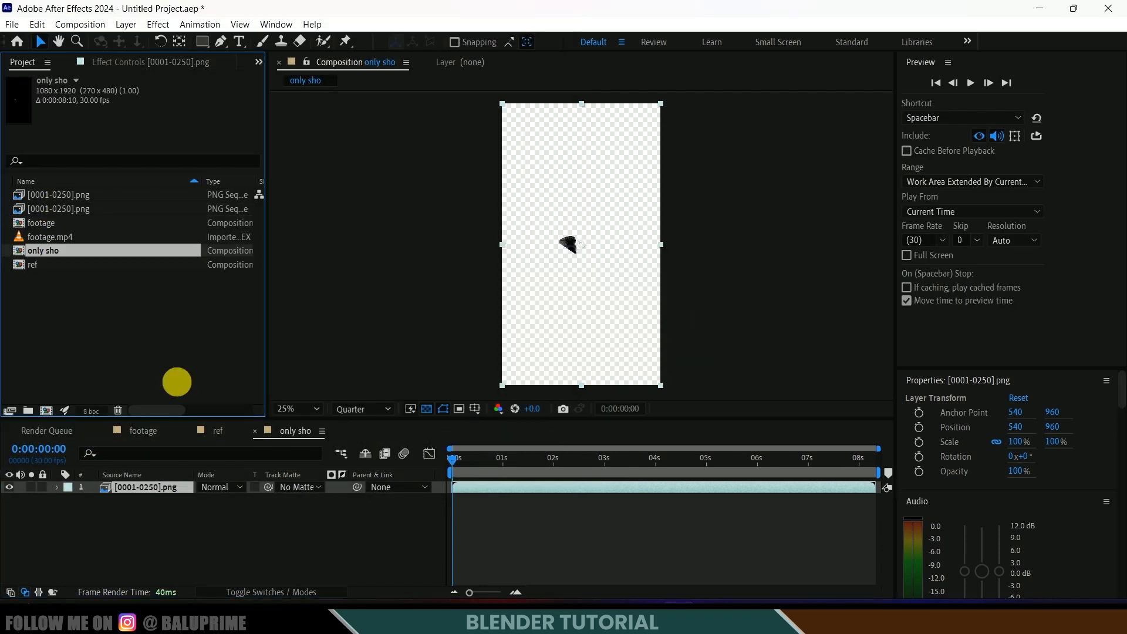
- Keep only the footage composition open in the timeline and compare the frame rates of footage.mp4 and the second PNG sequence
click(144, 431)
click(255, 431)
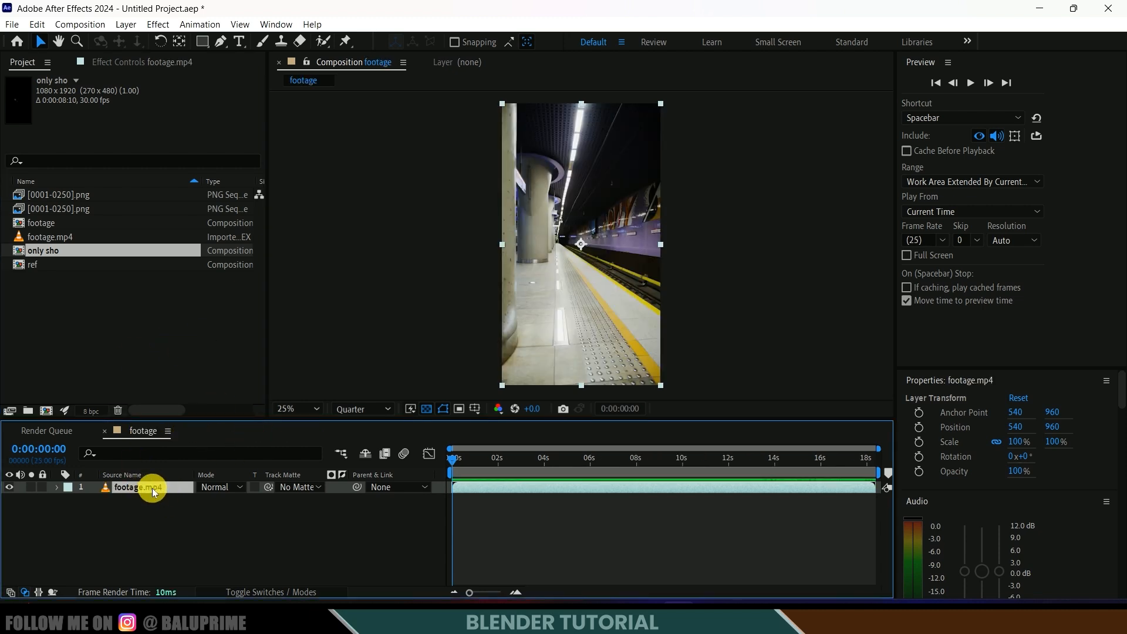
click(69, 234)
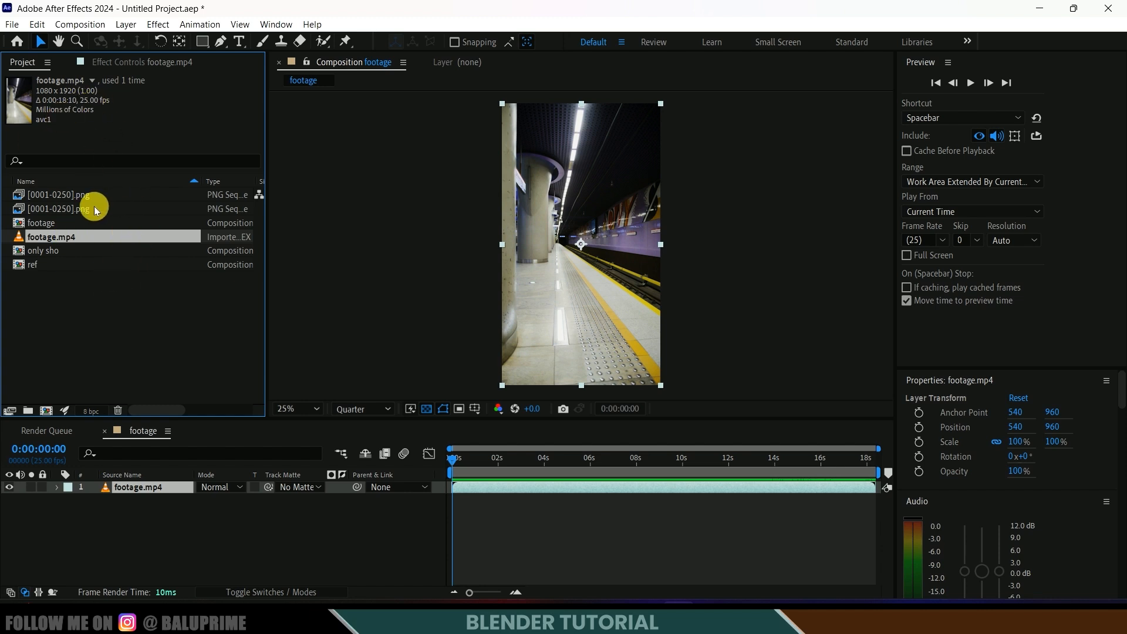
click(71, 210)
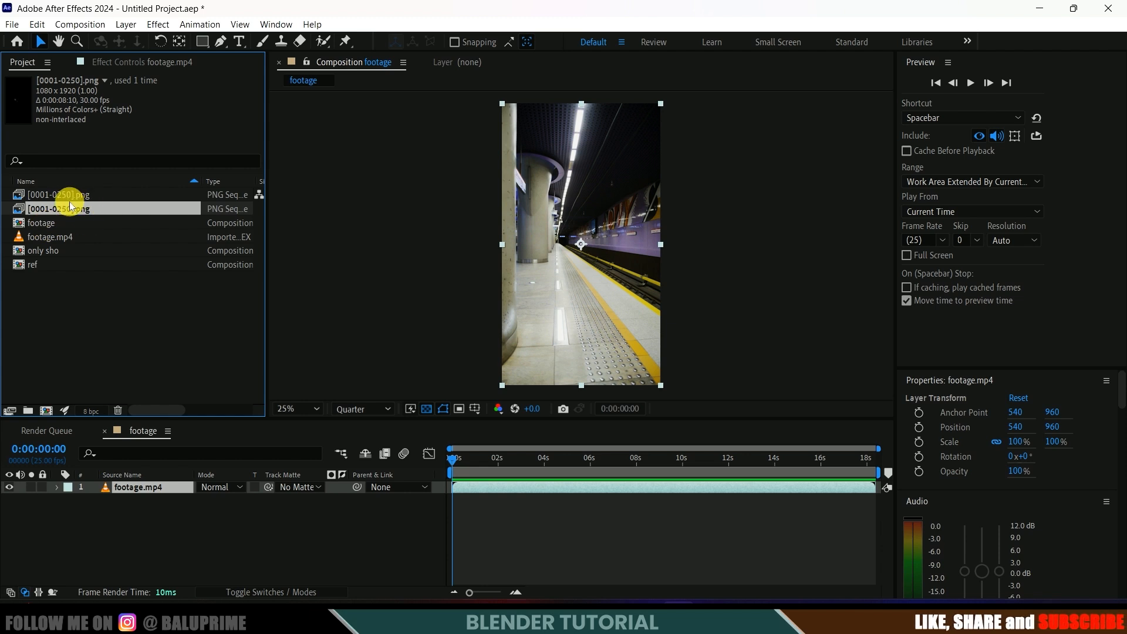
- Set the import preference for sequence footage to 25 frames per second
click(29, 24)
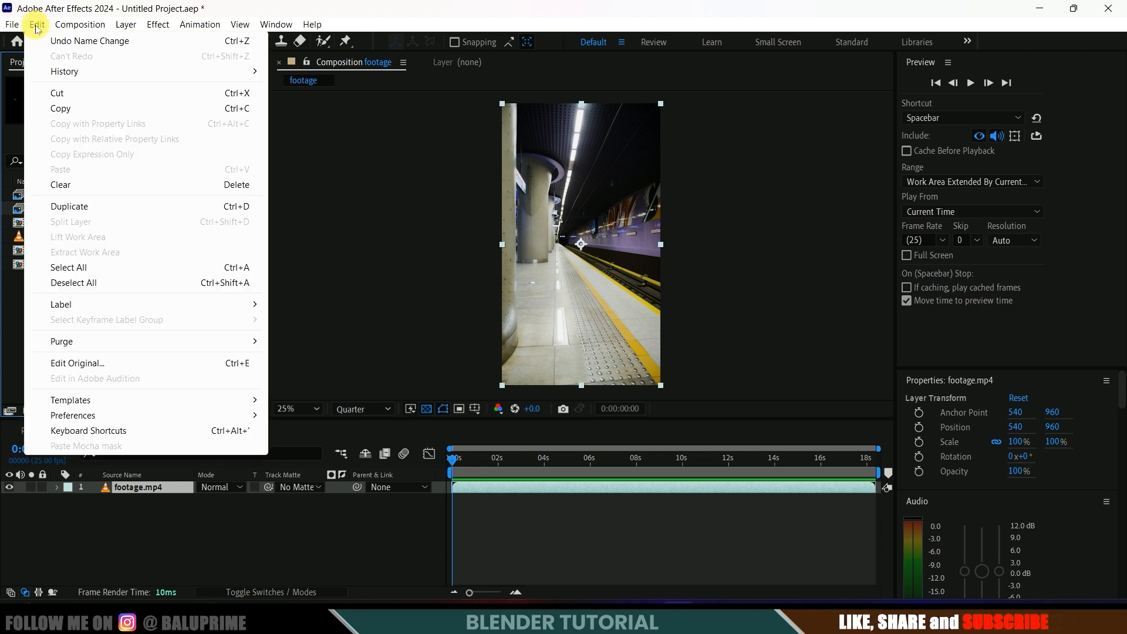
mouse_move(82, 400)
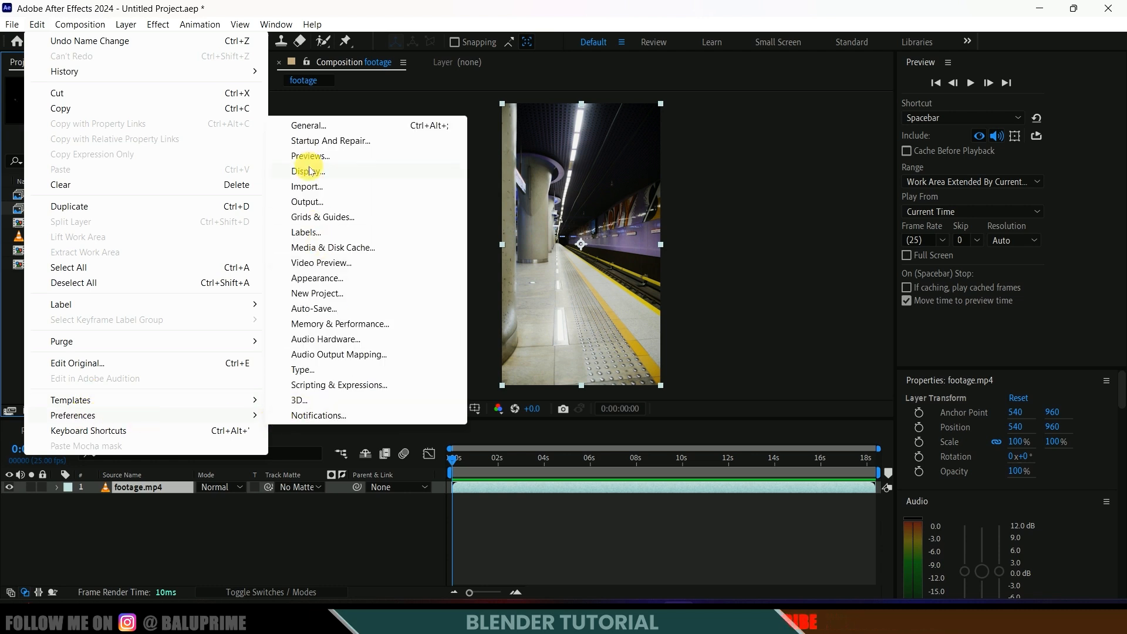
click(308, 127)
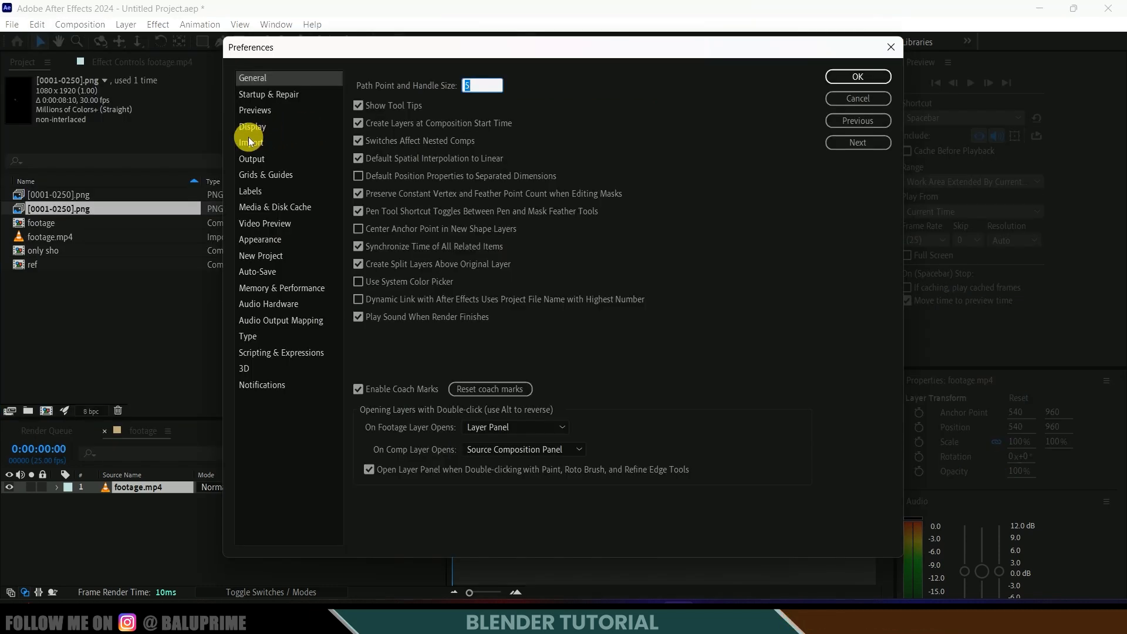
click(259, 143)
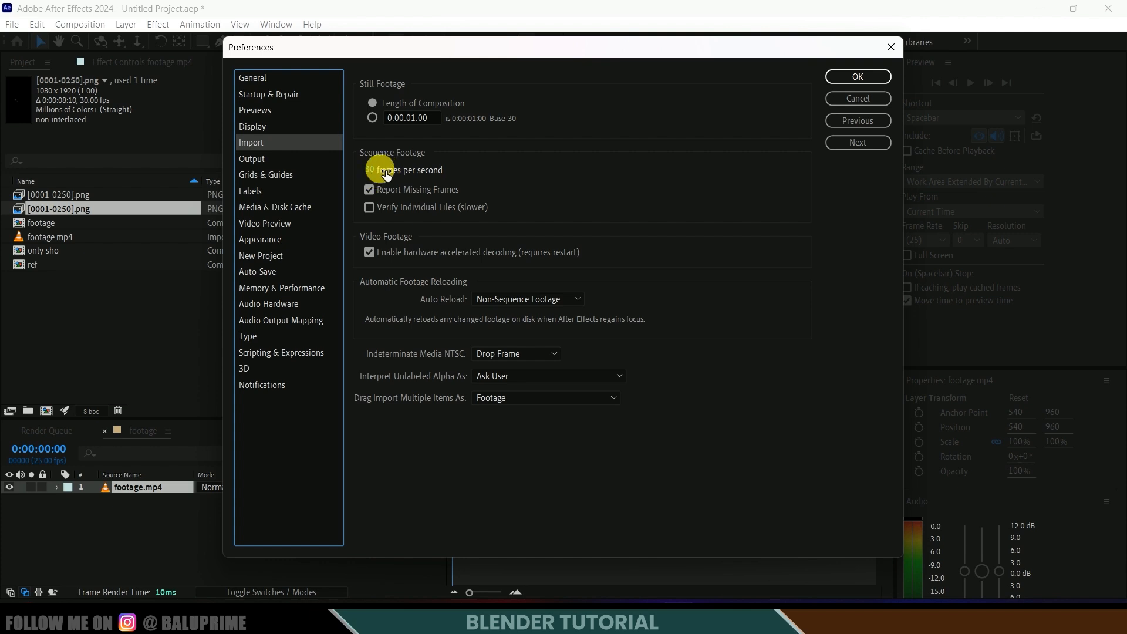
click(372, 170)
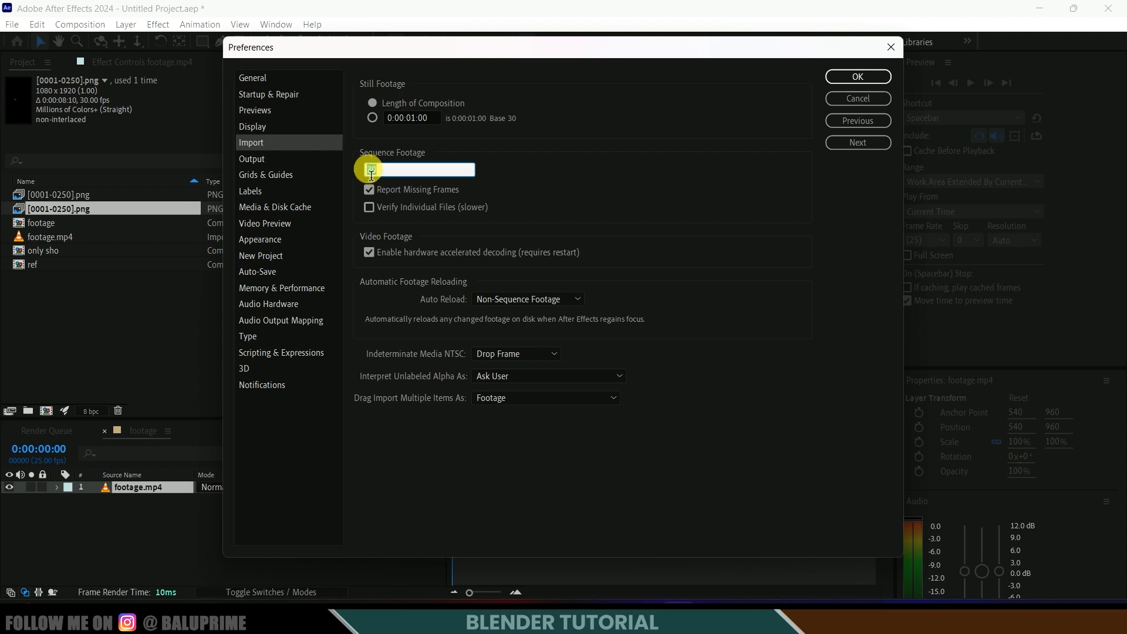
click(374, 158)
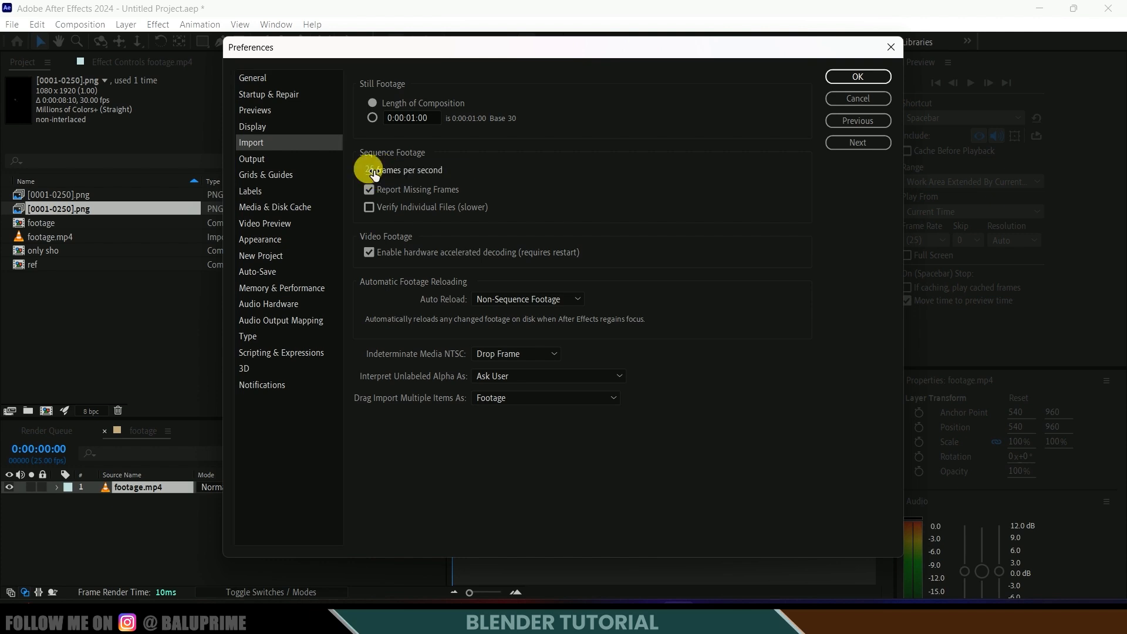
click(869, 76)
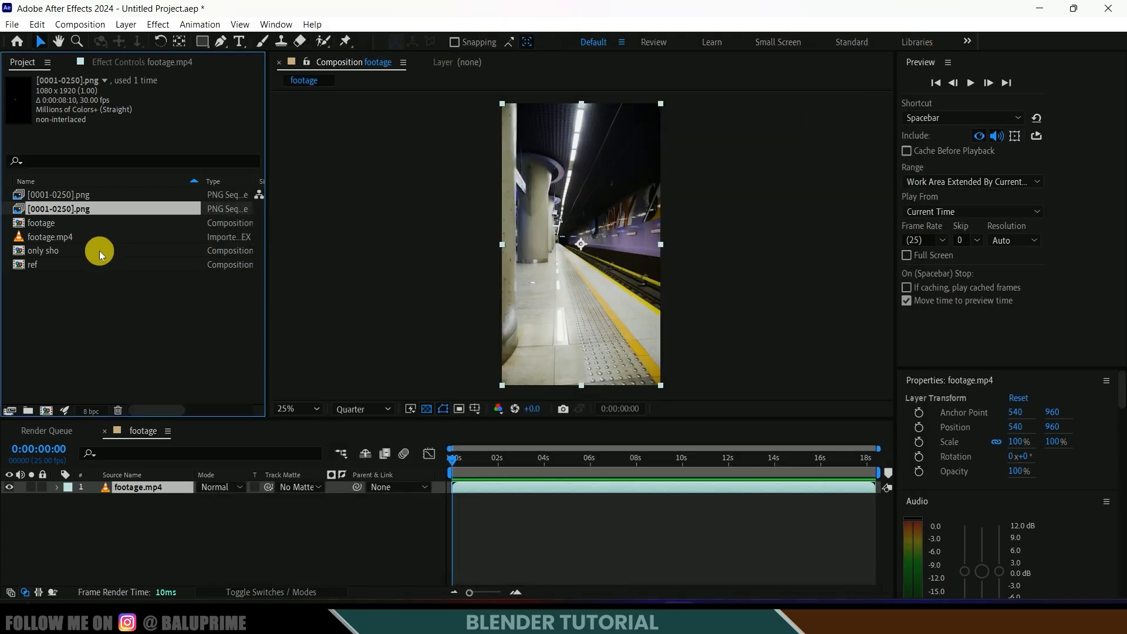
- Delete both PNG sequences and the only sho and ref compositions from the project
click(39, 262)
shift+click(40, 250)
ctrl+click(47, 209)
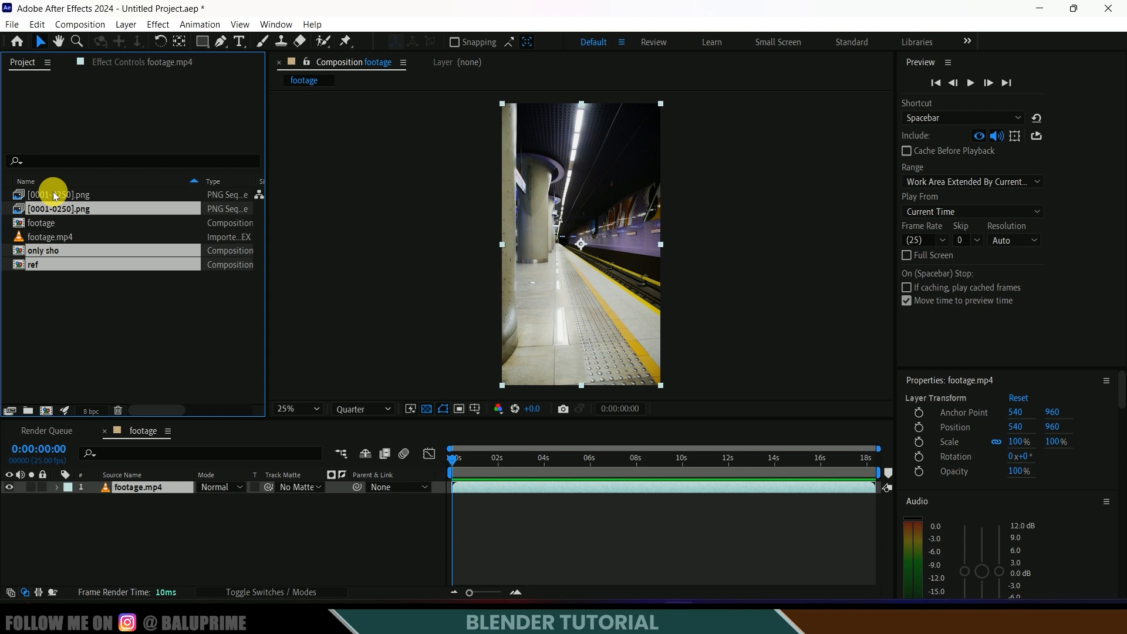
ctrl+click(38, 195)
key(Delete)
click(623, 327)
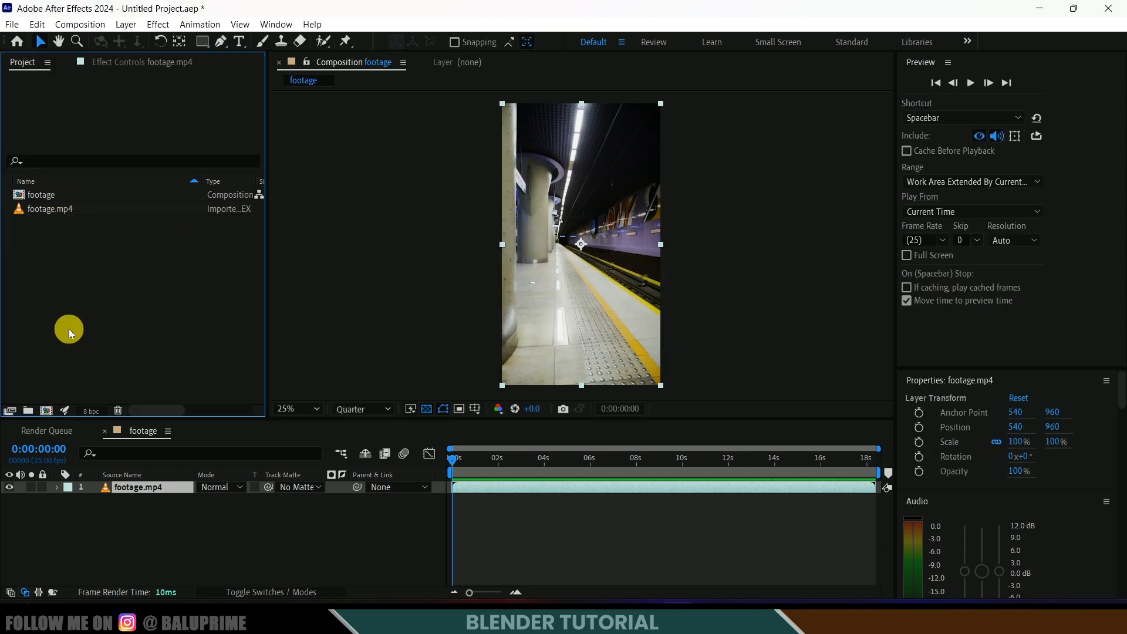
- Reimport the PNG sequence starting at 0001.png from the seq correct folder, creating a composition, and check the sequence's frame rate
right_click(71, 263)
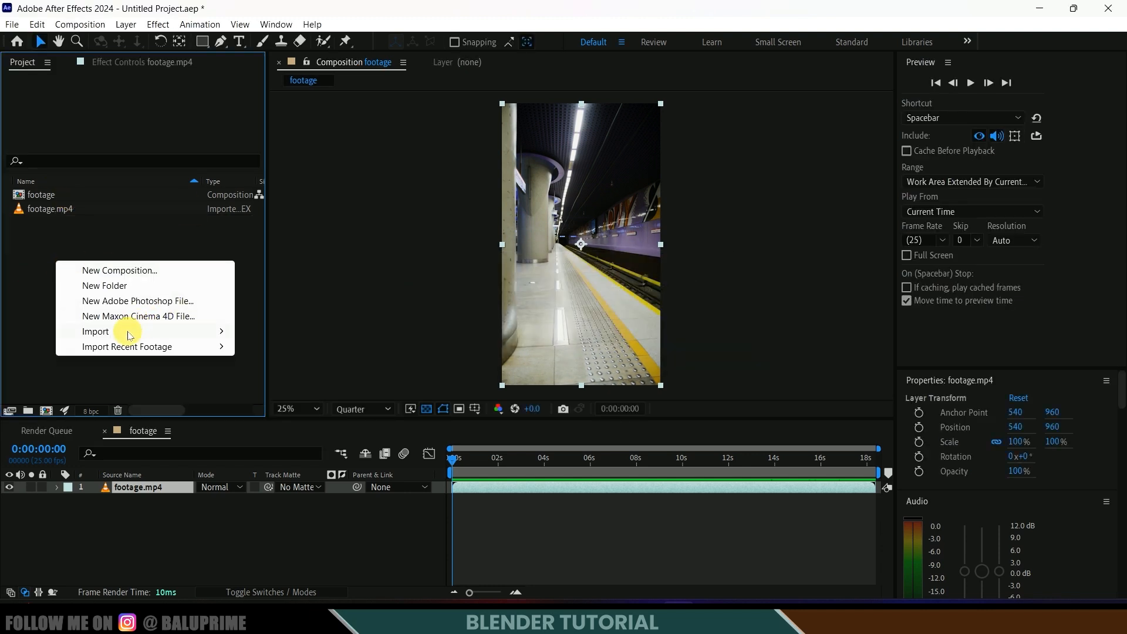
mouse_move(102, 330)
click(255, 329)
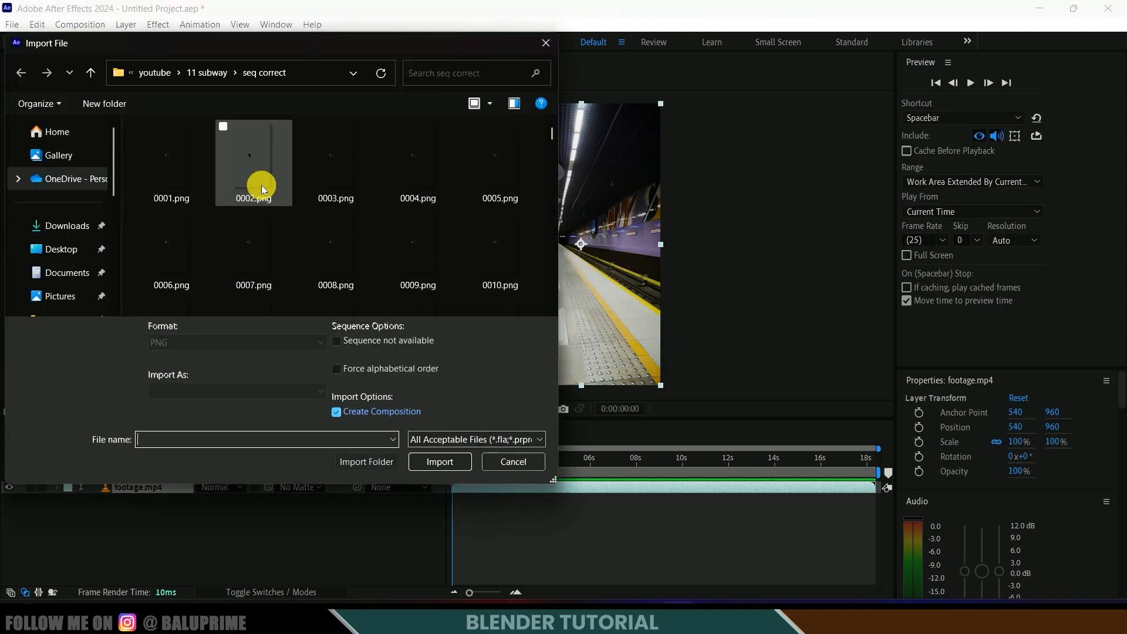
click(179, 156)
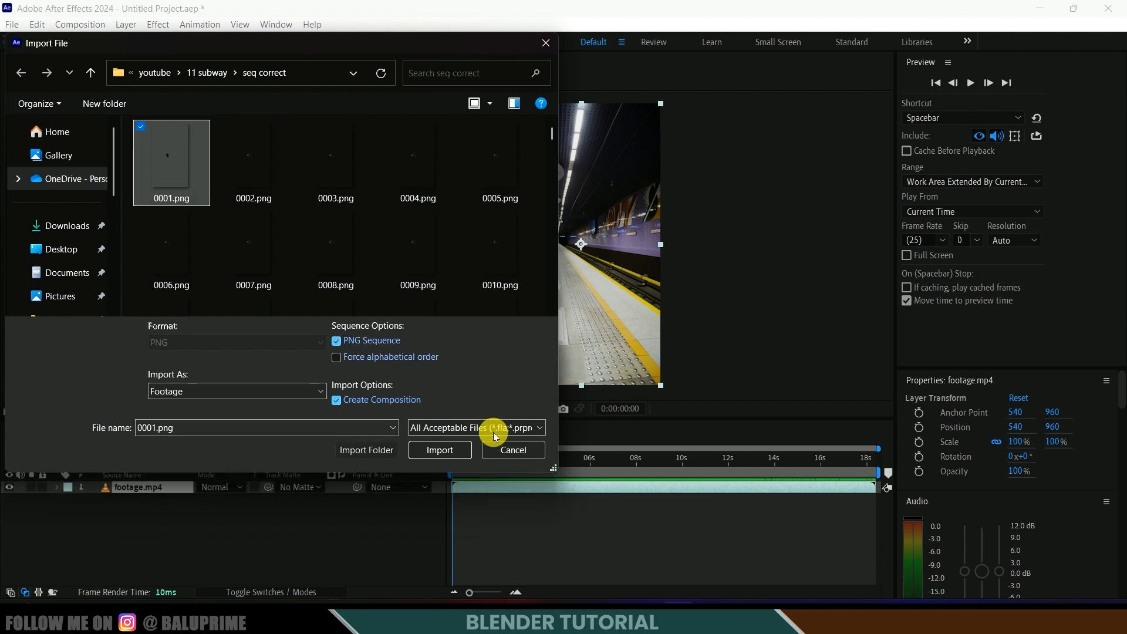
click(442, 461)
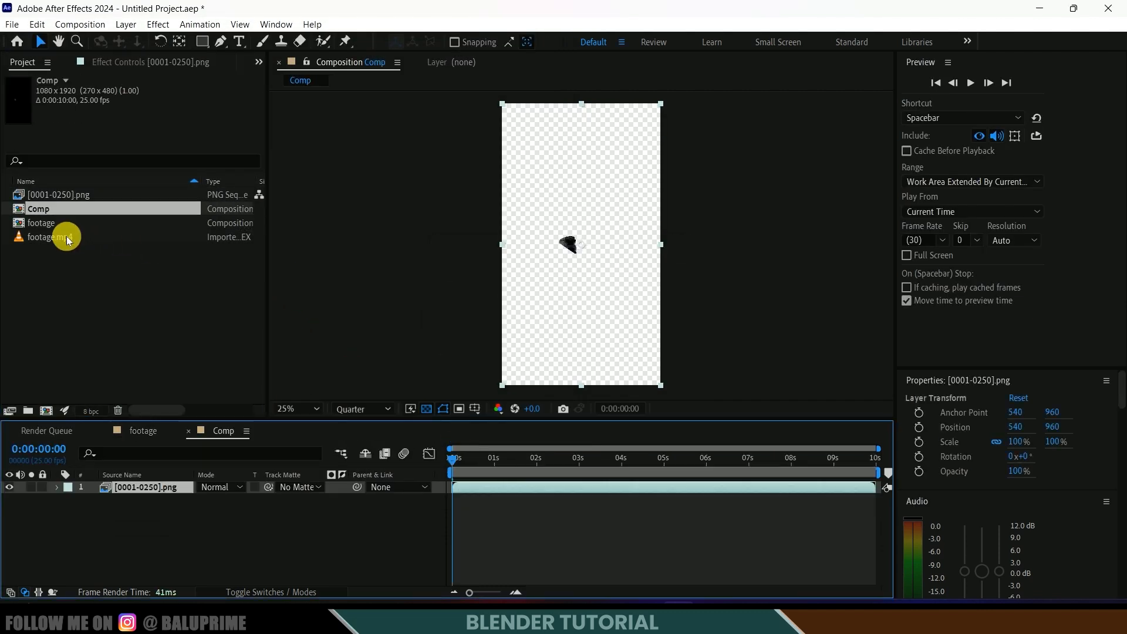
click(68, 195)
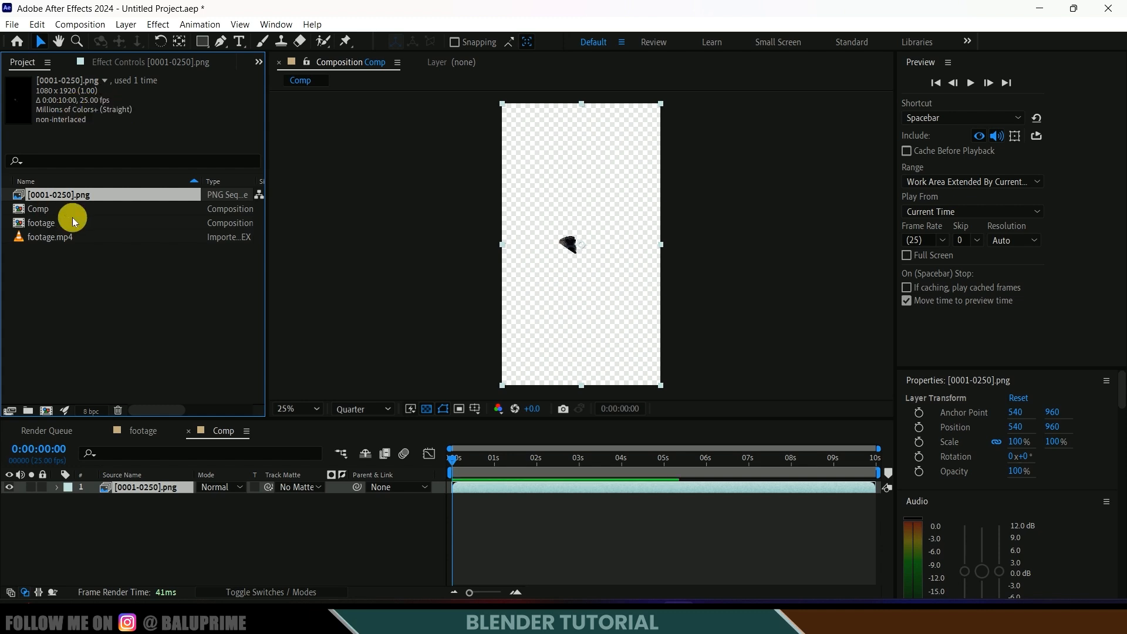
- Rename the composition made from the seq correct sequence as only shoe
click(48, 211)
right_click(48, 212)
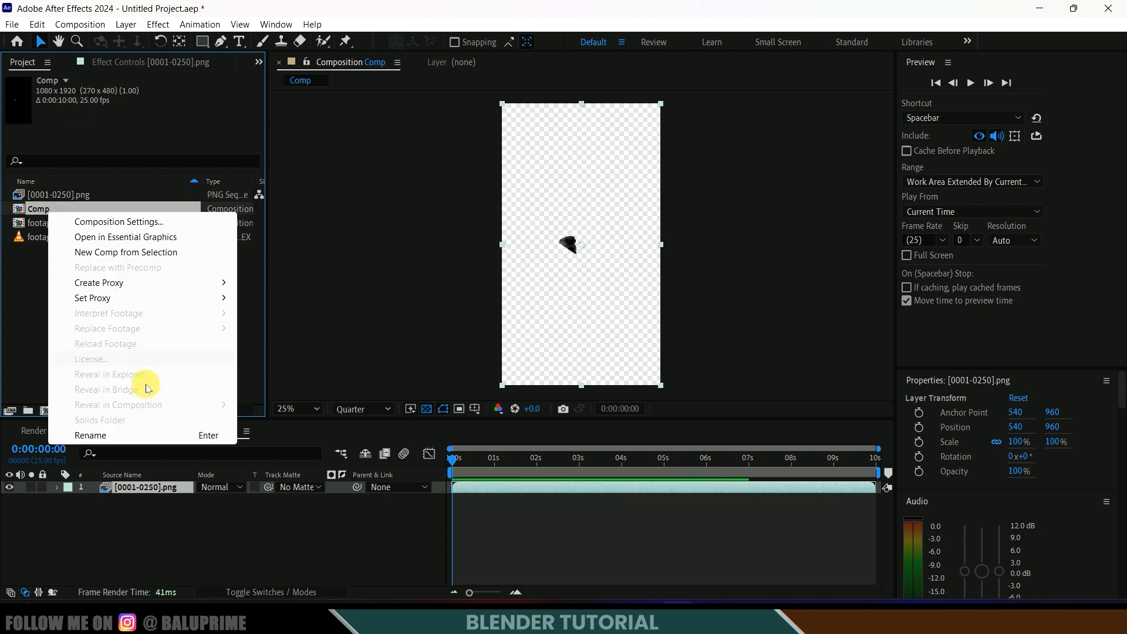
click(98, 436)
text(only)
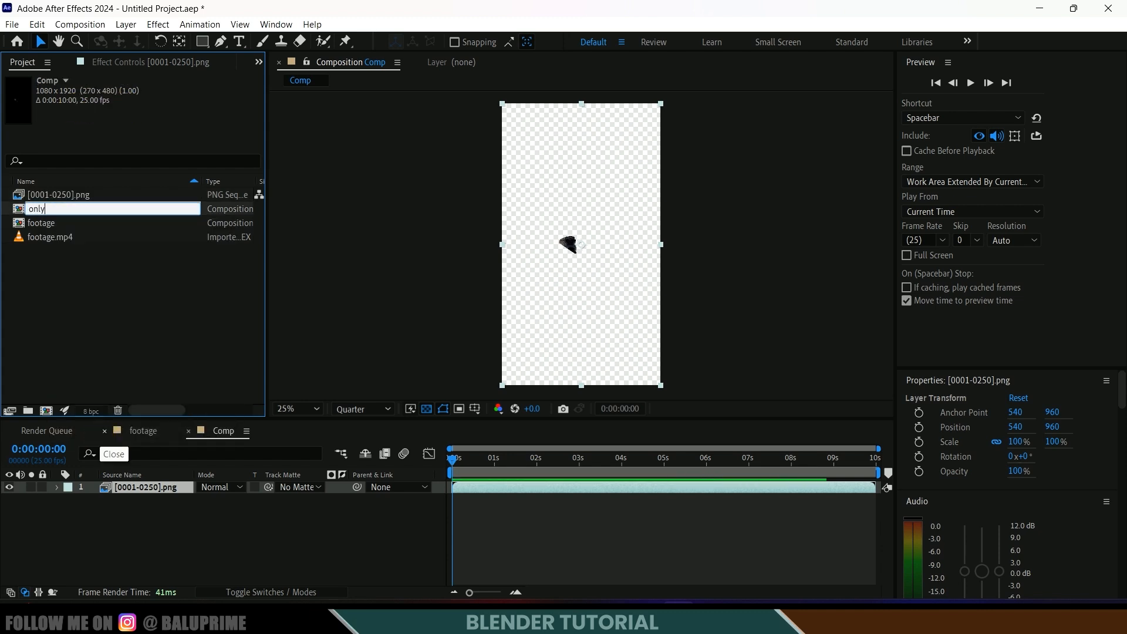
text( shoe)
key(Return)
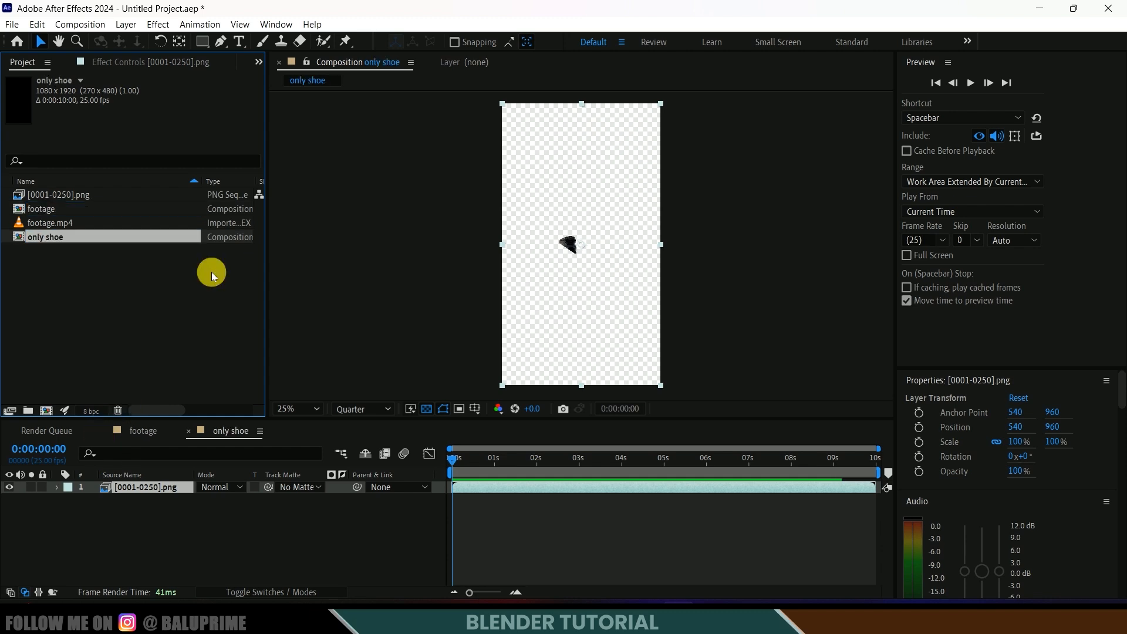
- Import the PNG sequence starting at 0001.png from folder 1 in 11 subway, creating a composition from it
right_click(83, 277)
mouse_move(177, 349)
click(354, 348)
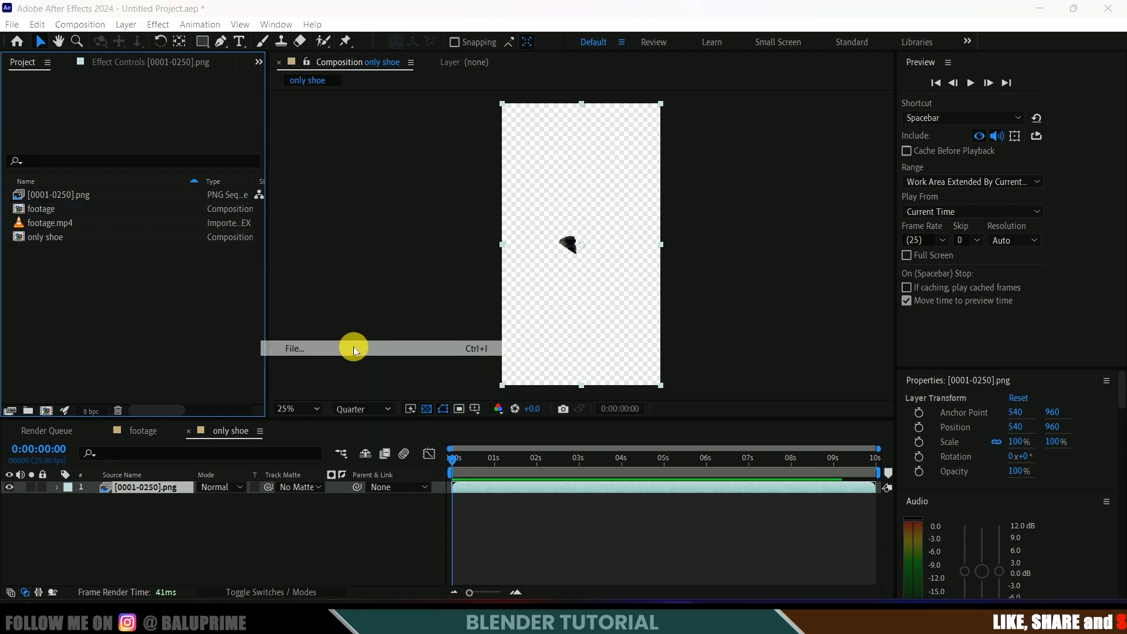
click(92, 74)
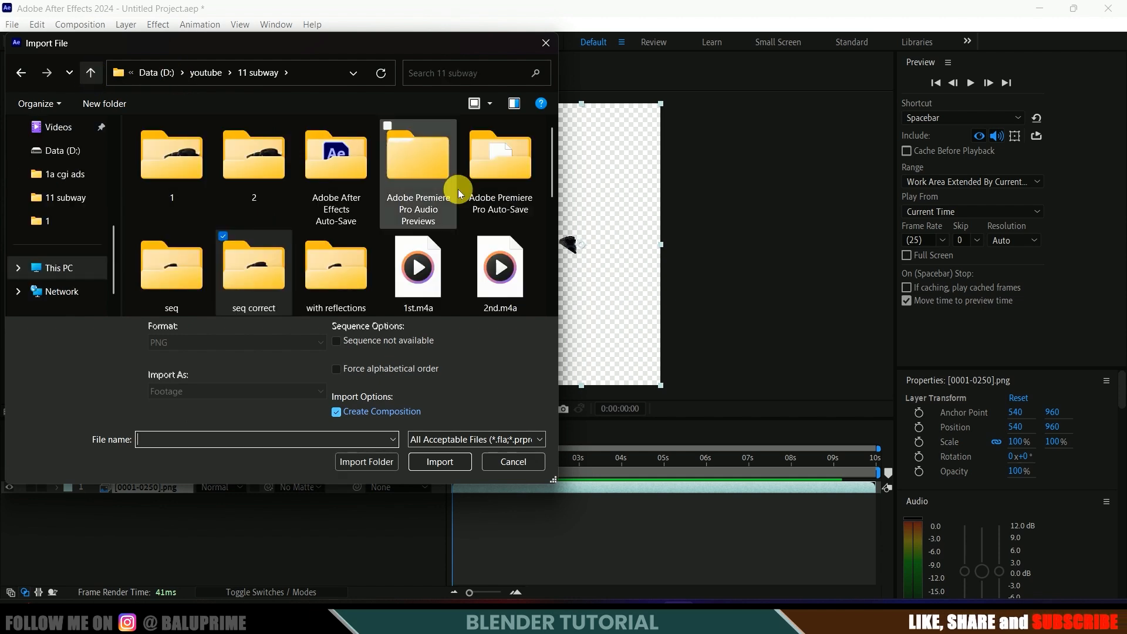
click(196, 171)
double_click(196, 171)
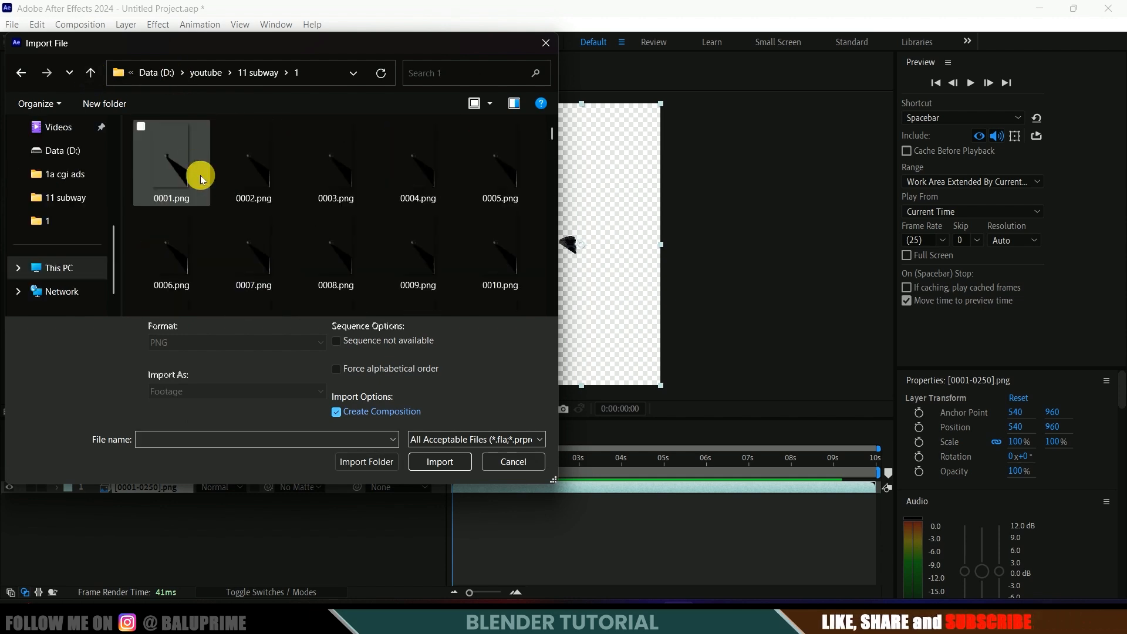
click(176, 175)
click(442, 451)
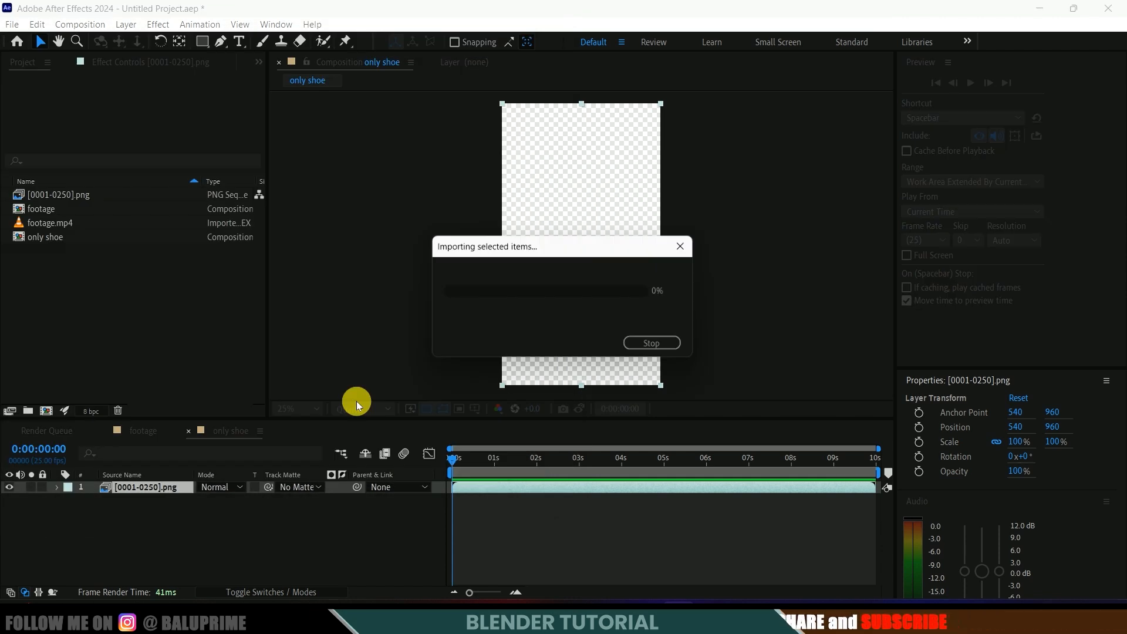
- Rename the composition made from the folder 1 sequence as reflect
double_click(47, 226)
right_click(47, 226)
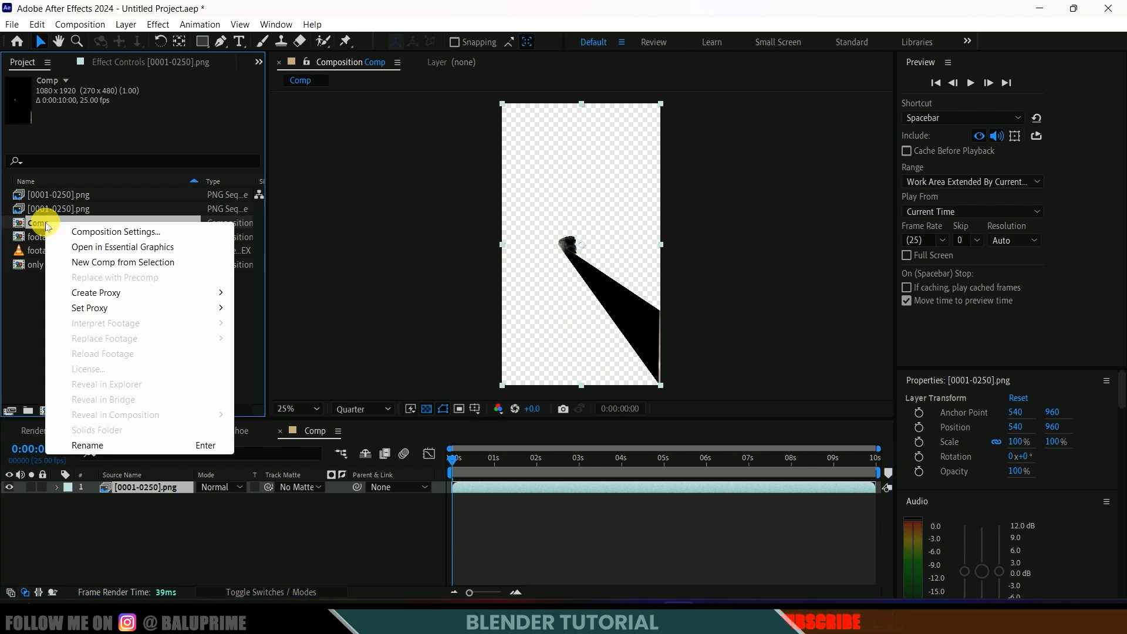
click(83, 446)
text(reflect)
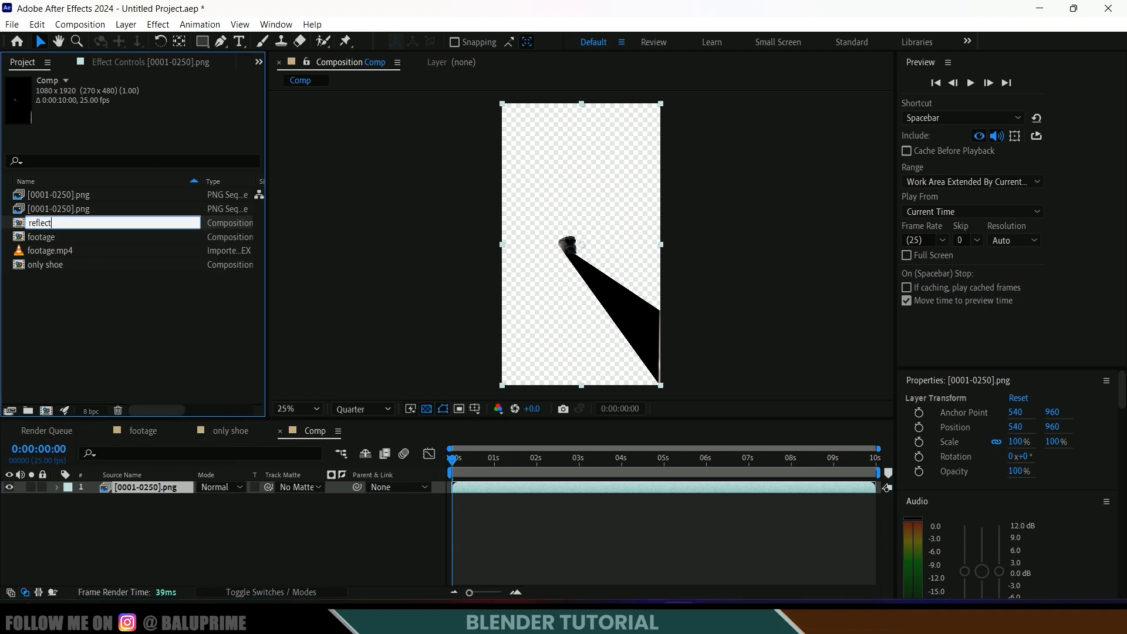
key(Return)
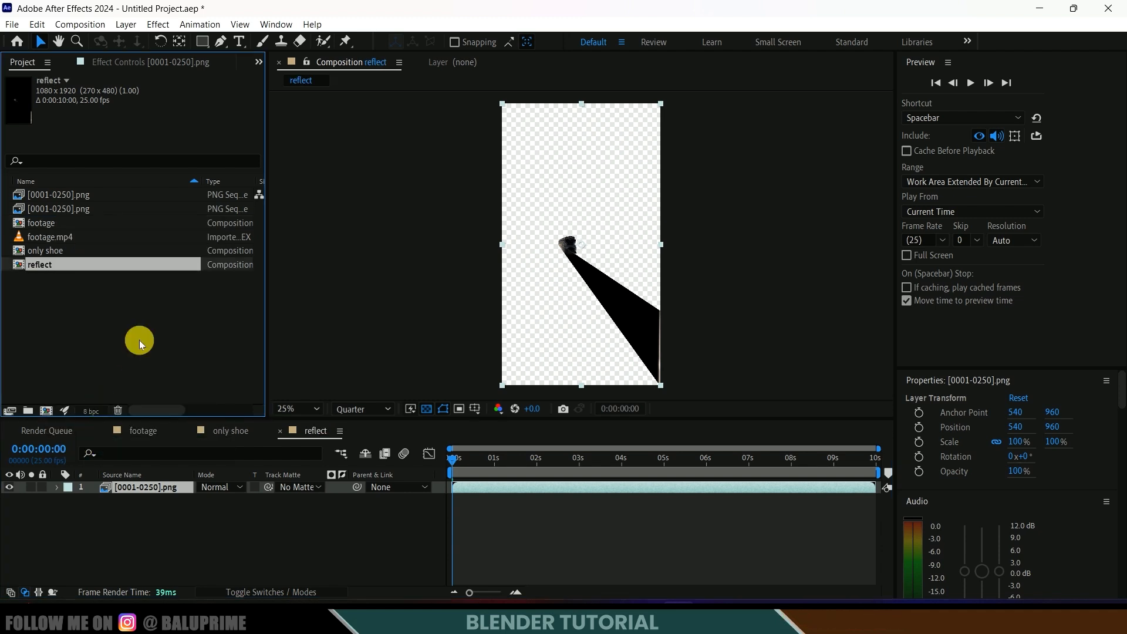
- Close the reflect and only shoe timelines, leaving the footage composition open
click(280, 433)
click(189, 431)
drag(121, 433, 189, 428)
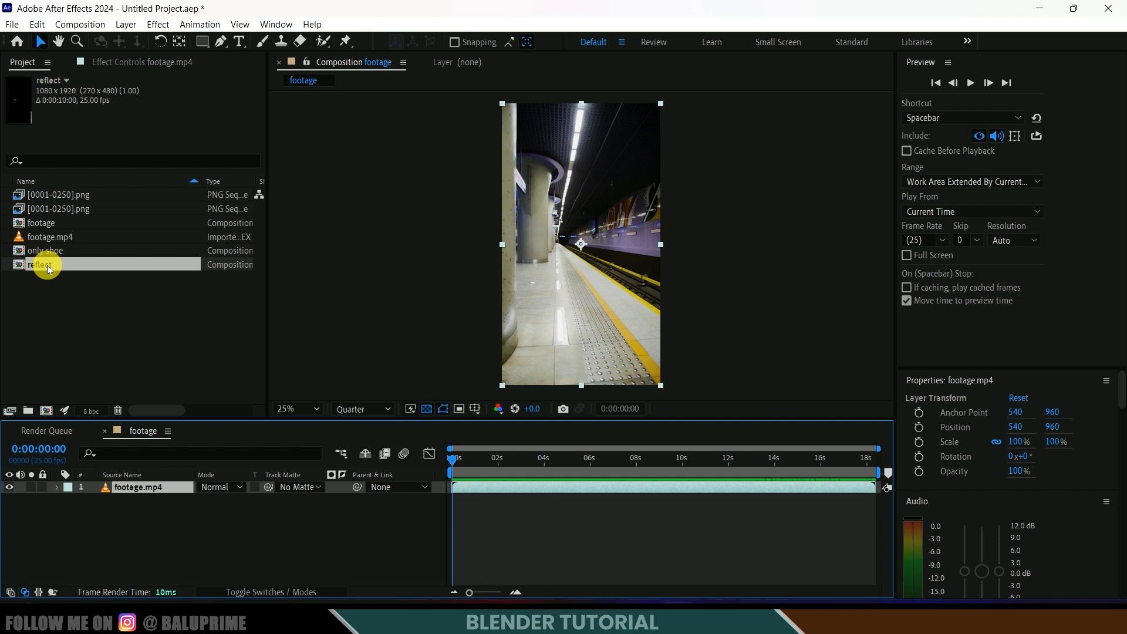
- Add the reflect composition above footage.mp4 and only shoe above it, then toggle the reflect layer's visibility to check it
drag(48, 275, 115, 481)
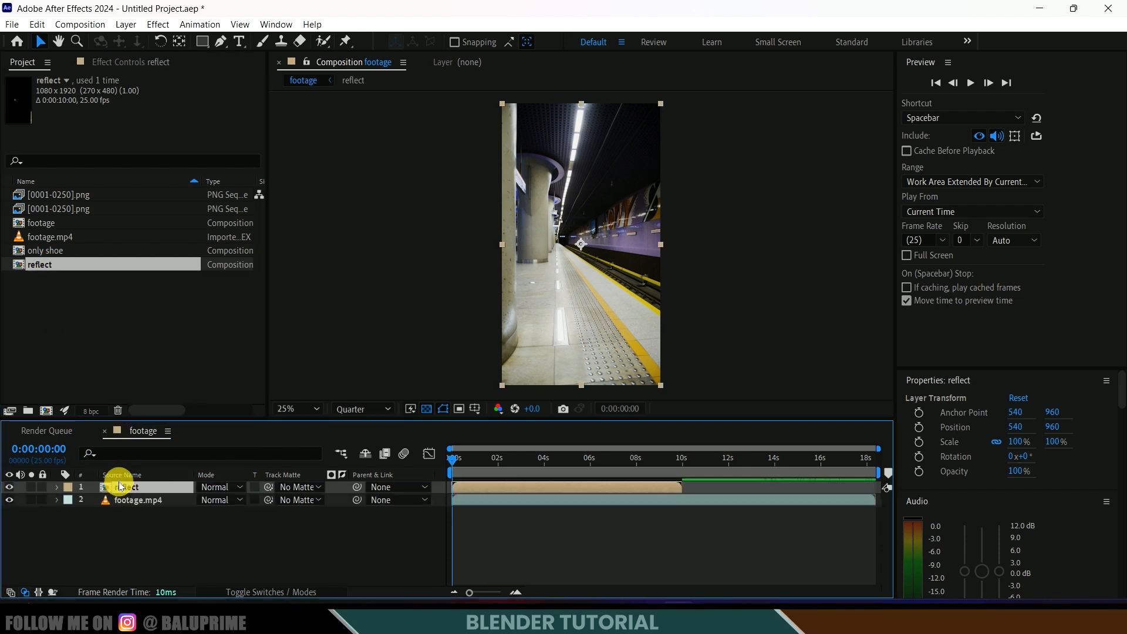
click(55, 251)
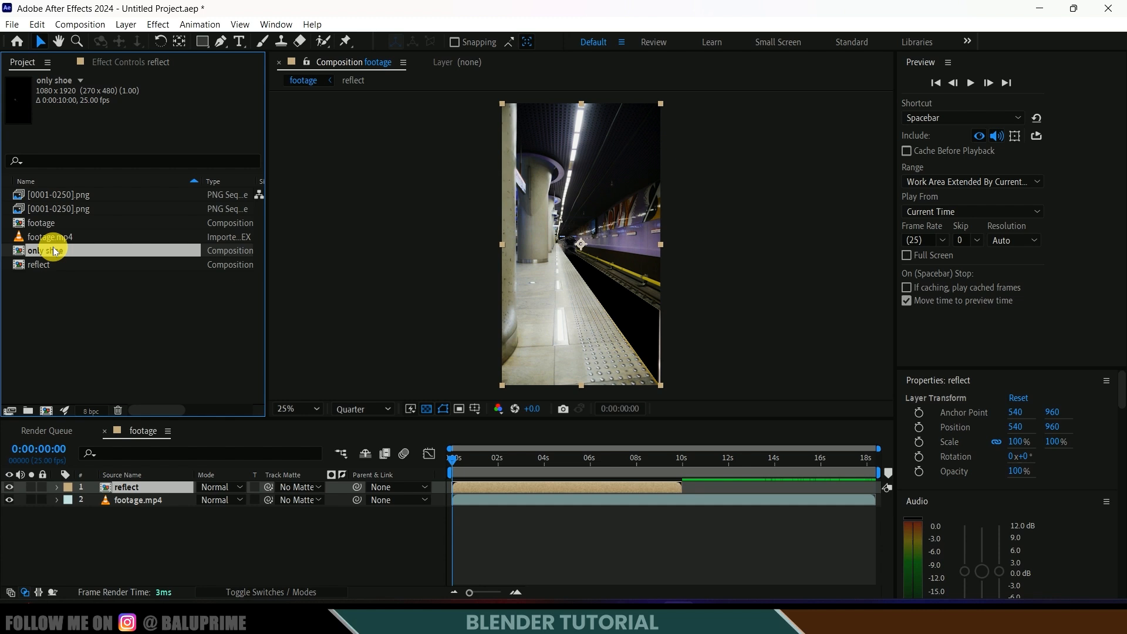
drag(60, 252, 119, 488)
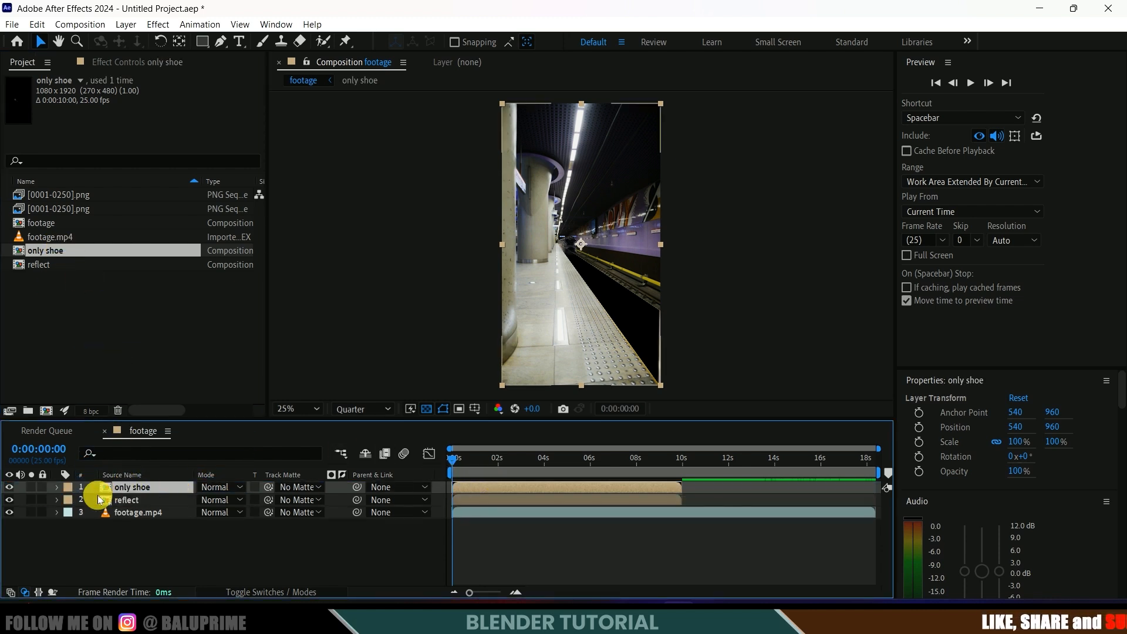
click(11, 499)
click(11, 499)
click(11, 499)
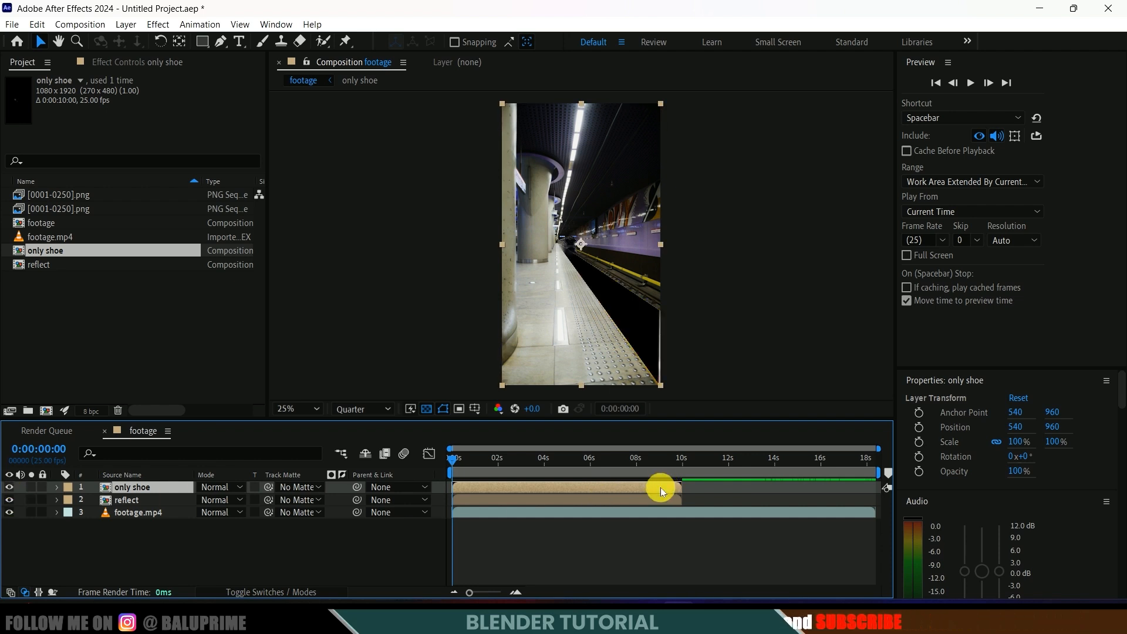
- Trim the footage composition to a work area ending at the only shoe layer's last frame, 0:00:09:24, and preview it from the start
key(o)
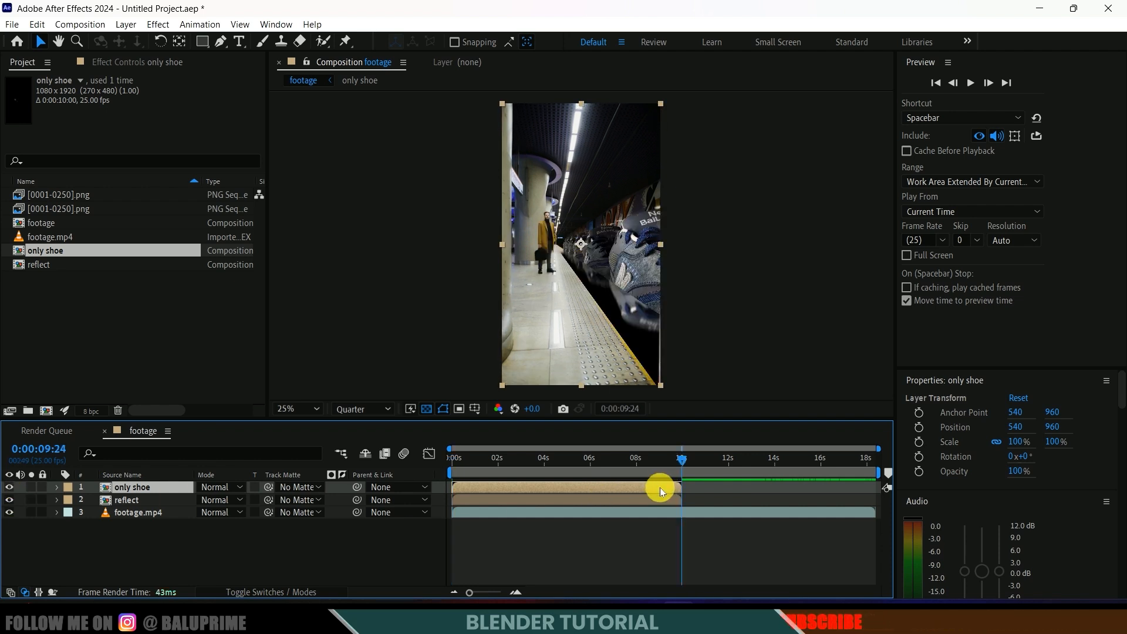
key(n)
right_click(639, 473)
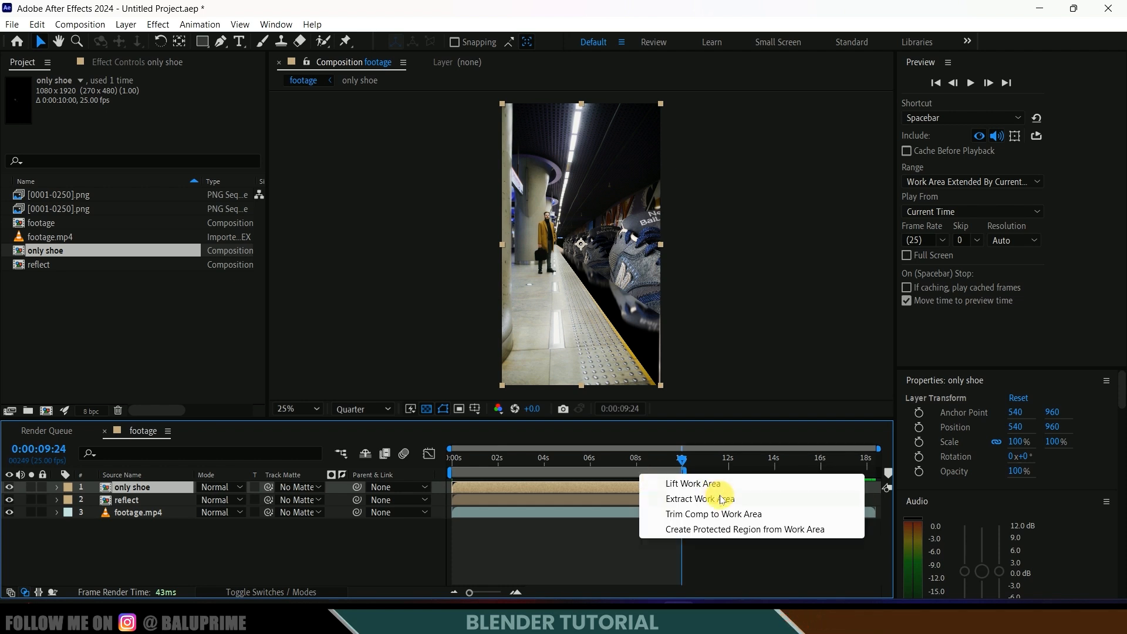
click(715, 515)
key(Home)
key(space)
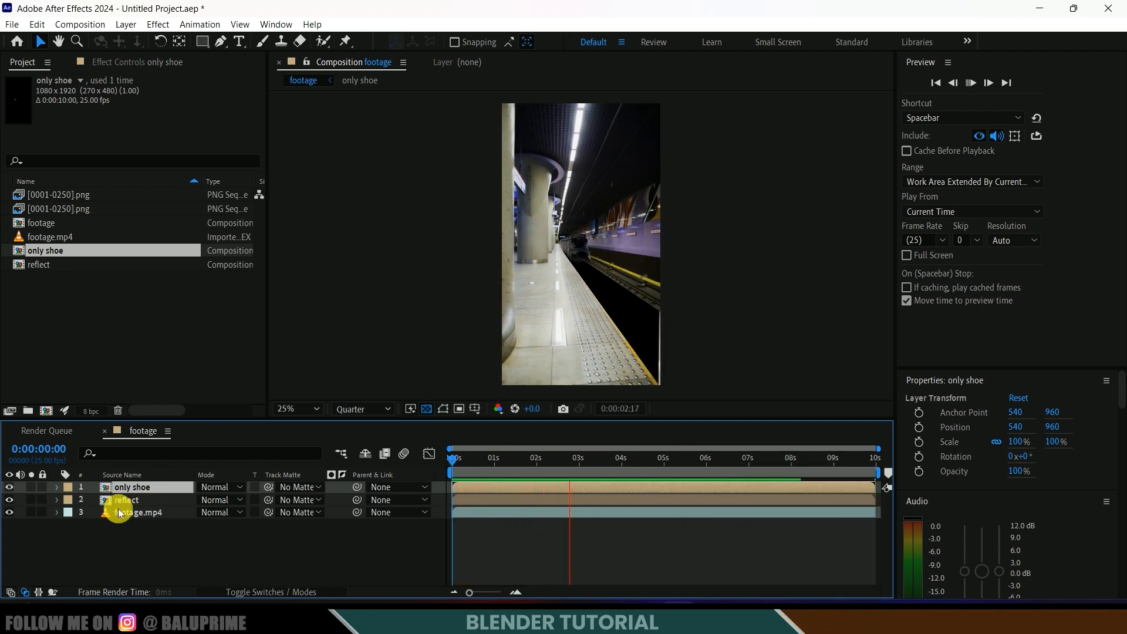
- Preview the composition from 0:00:03:24 with the only shoe layer hidden, then show that layer again
click(9, 486)
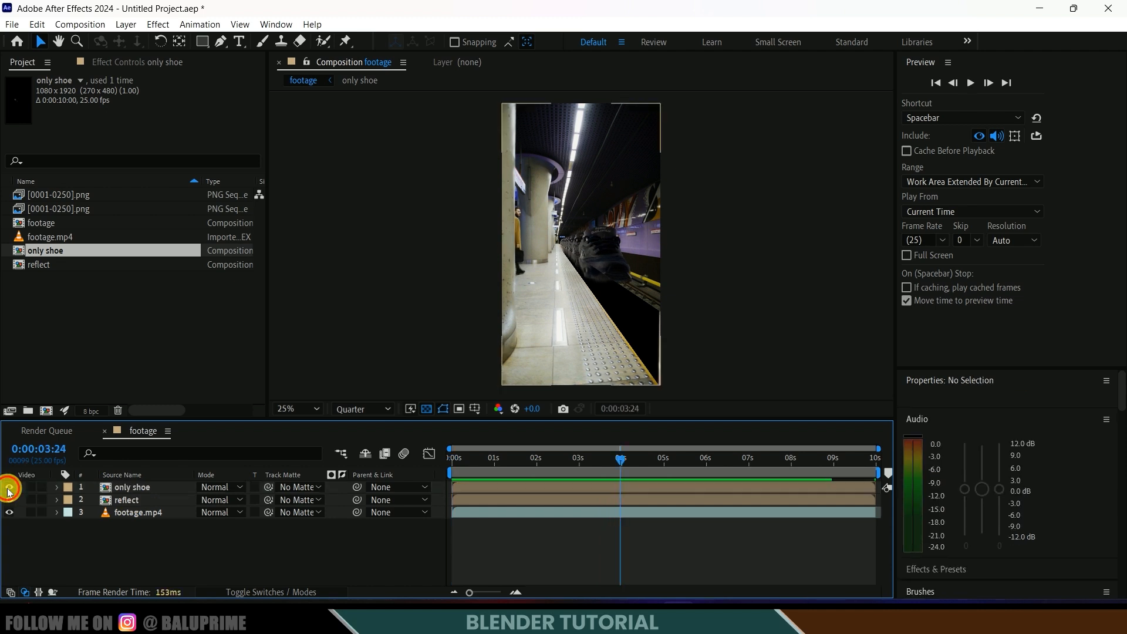
click(135, 488)
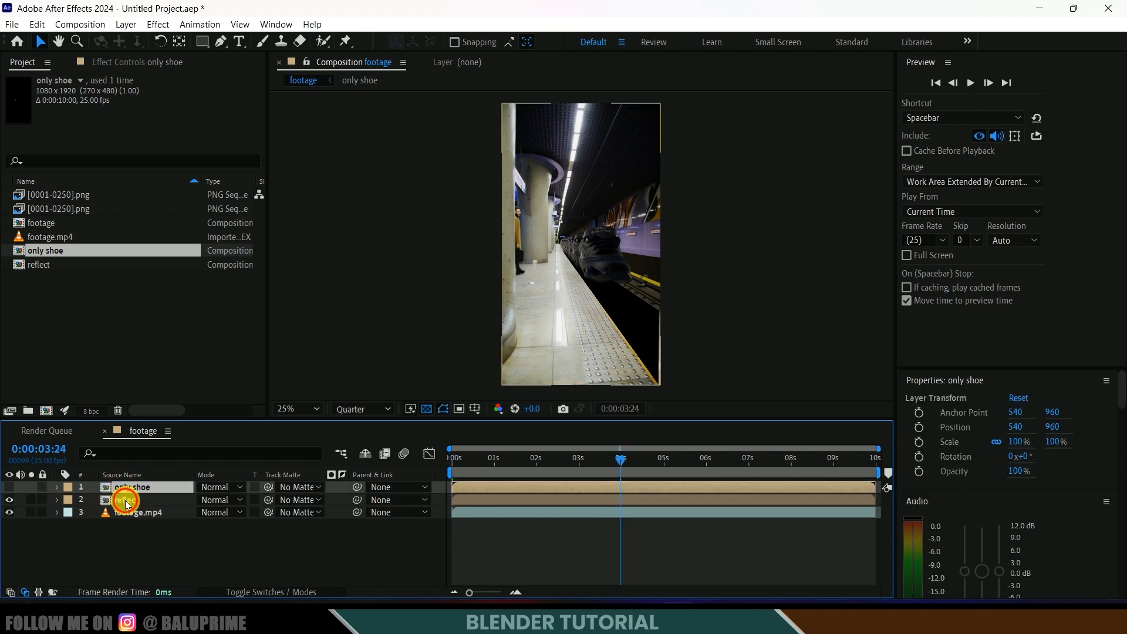
click(127, 502)
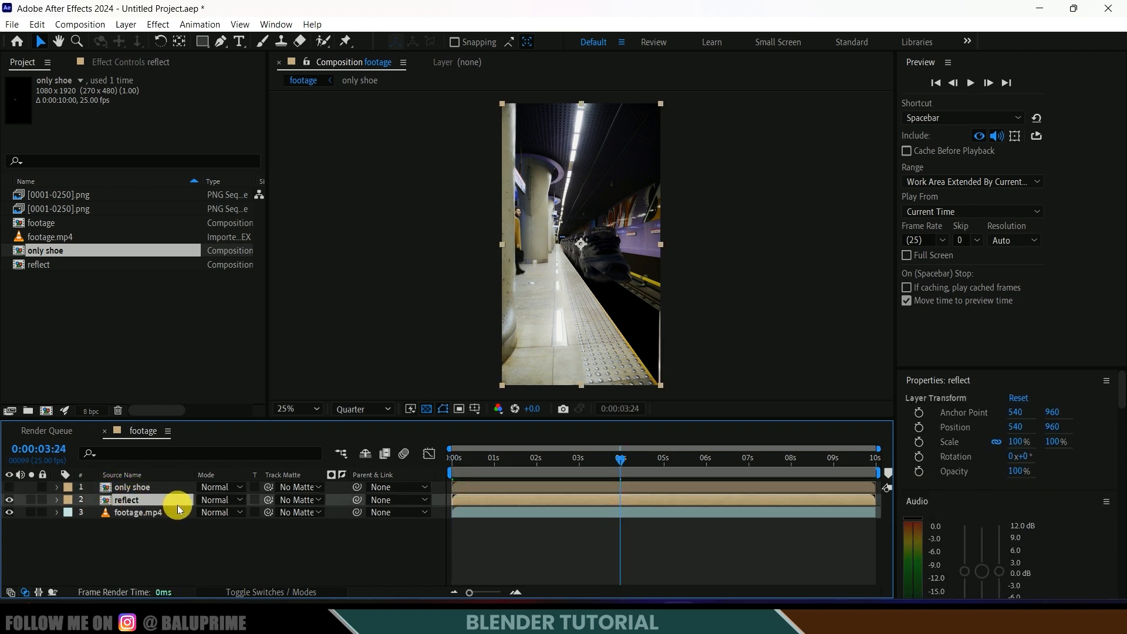
key(space)
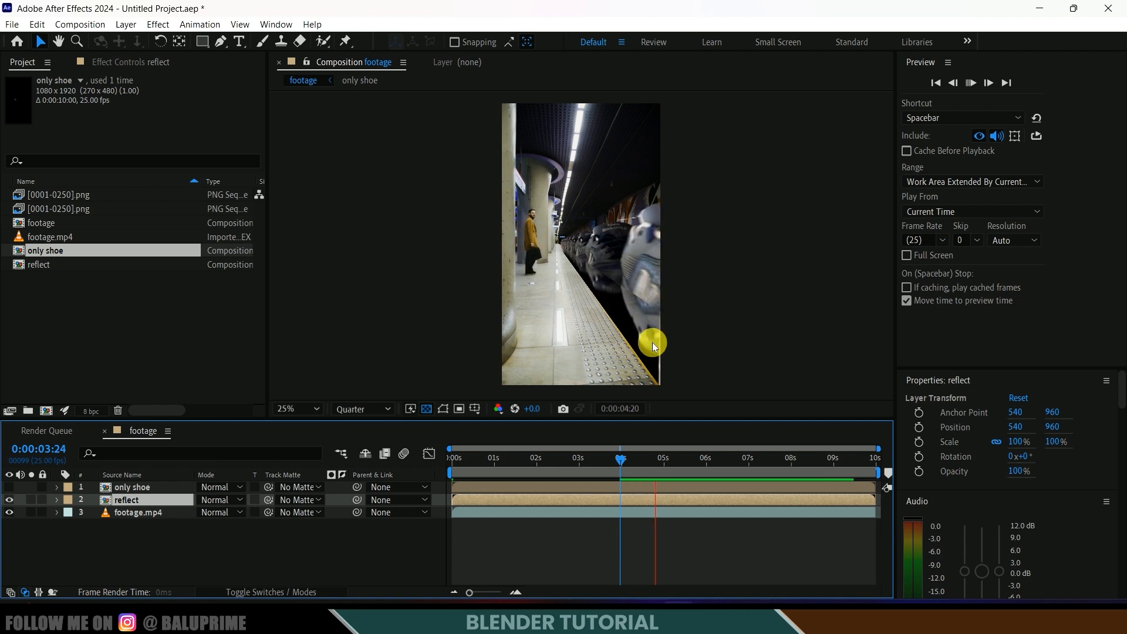
key(space)
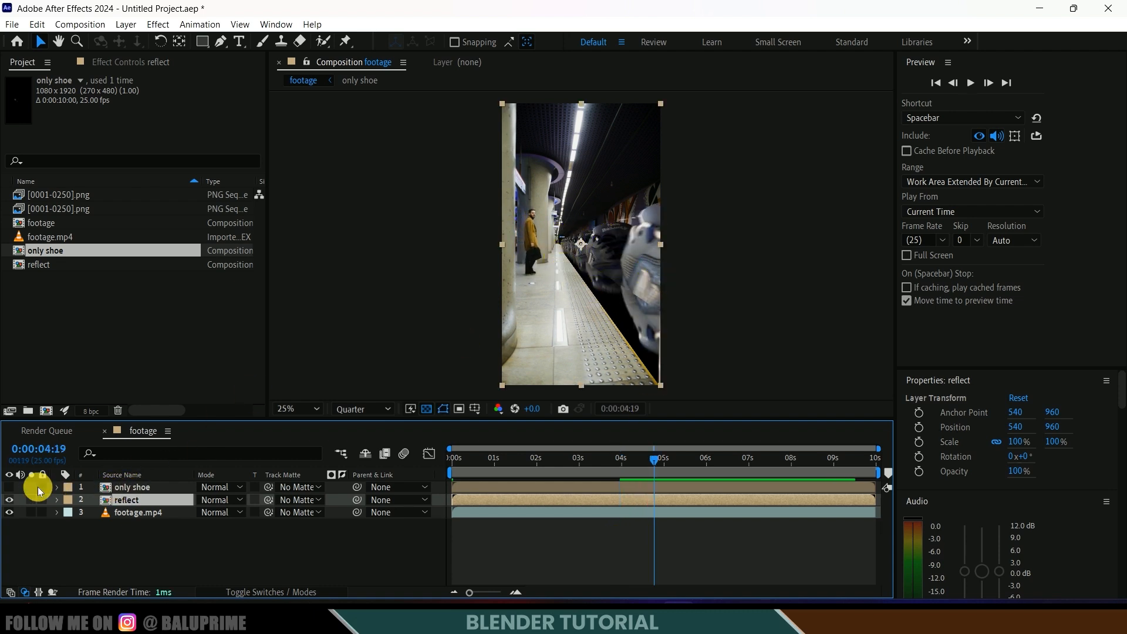
click(9, 490)
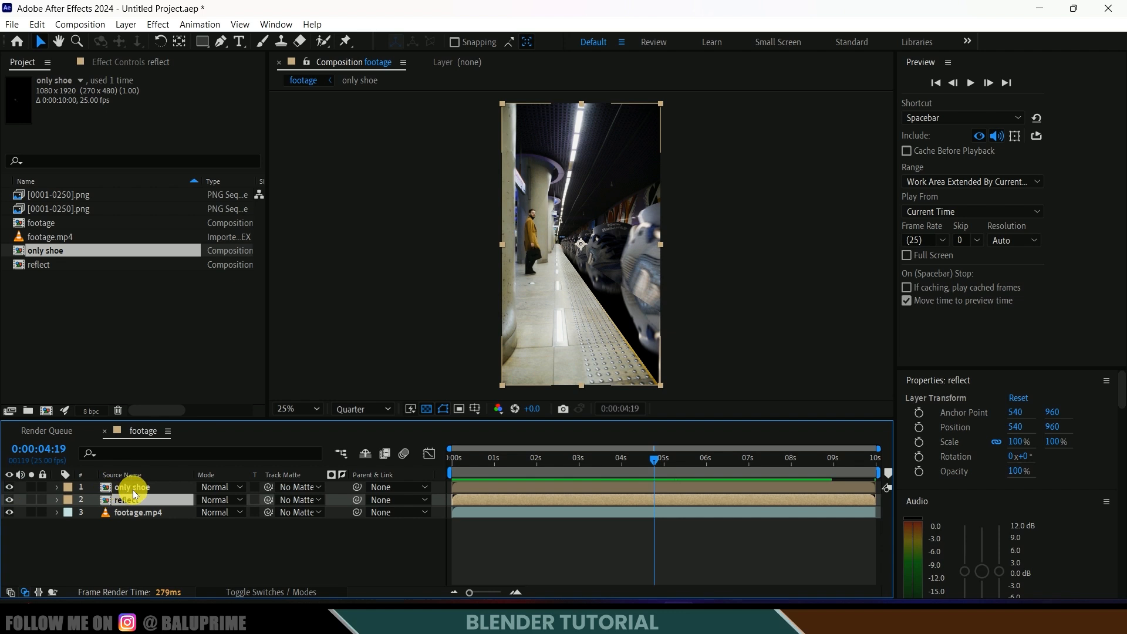
- Duplicate the only shoe layer and place one copy above the reflect layer and the other directly below it
click(133, 488)
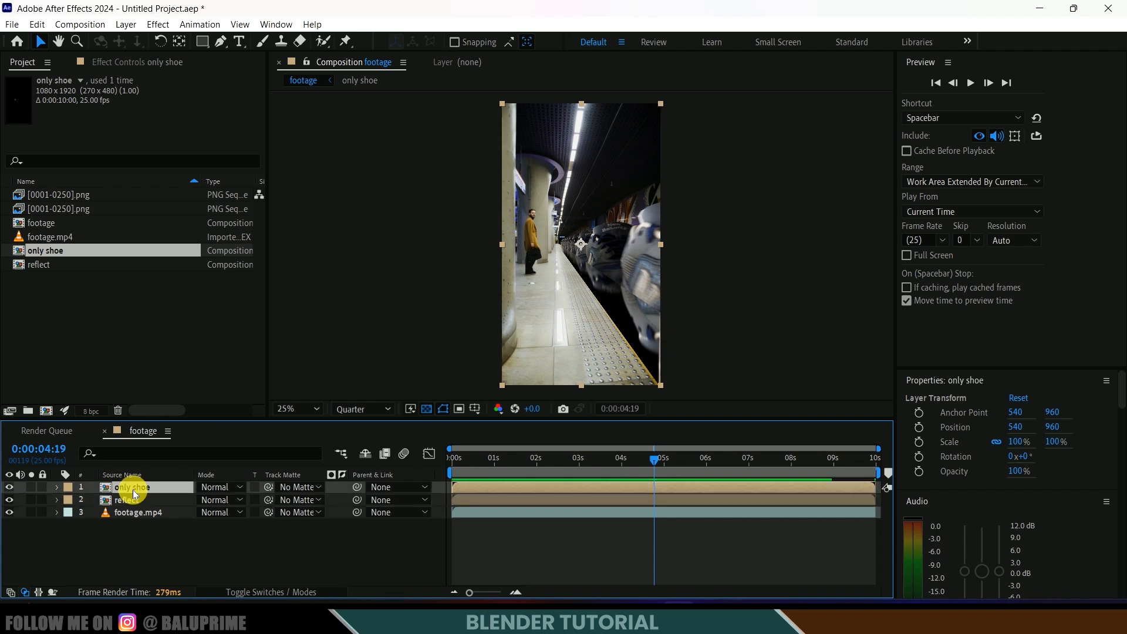
key(ctrl+d)
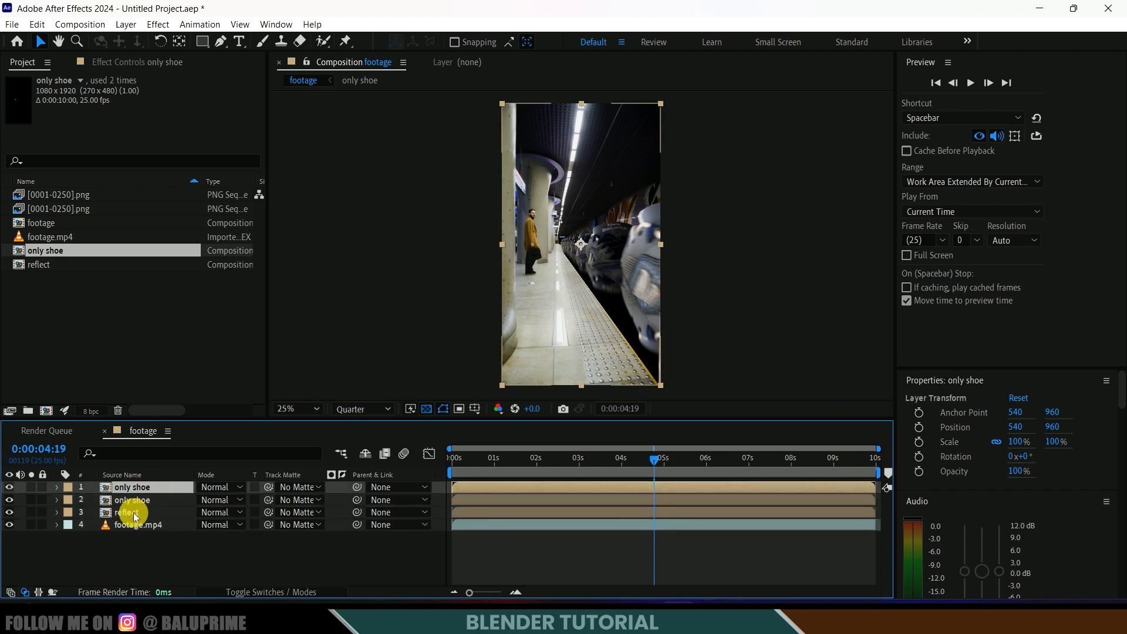
click(134, 514)
drag(138, 504, 147, 499)
click(135, 488)
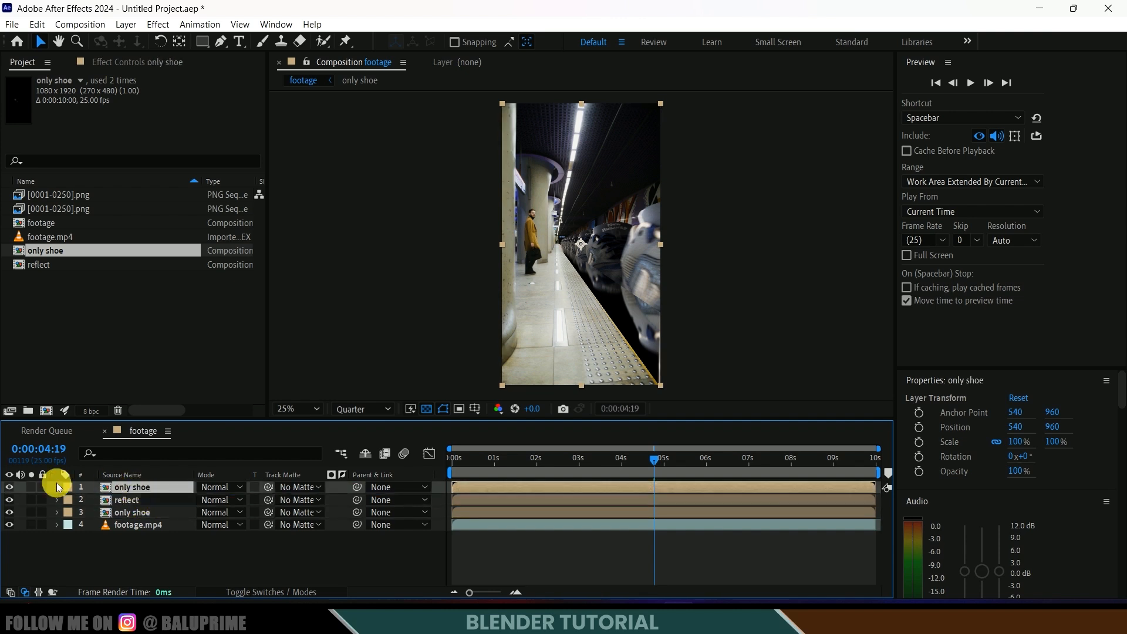
- Set the reflect layer's blending mode to Difference while the upper only shoe layer is hidden, then show that layer again
click(19, 488)
click(9, 487)
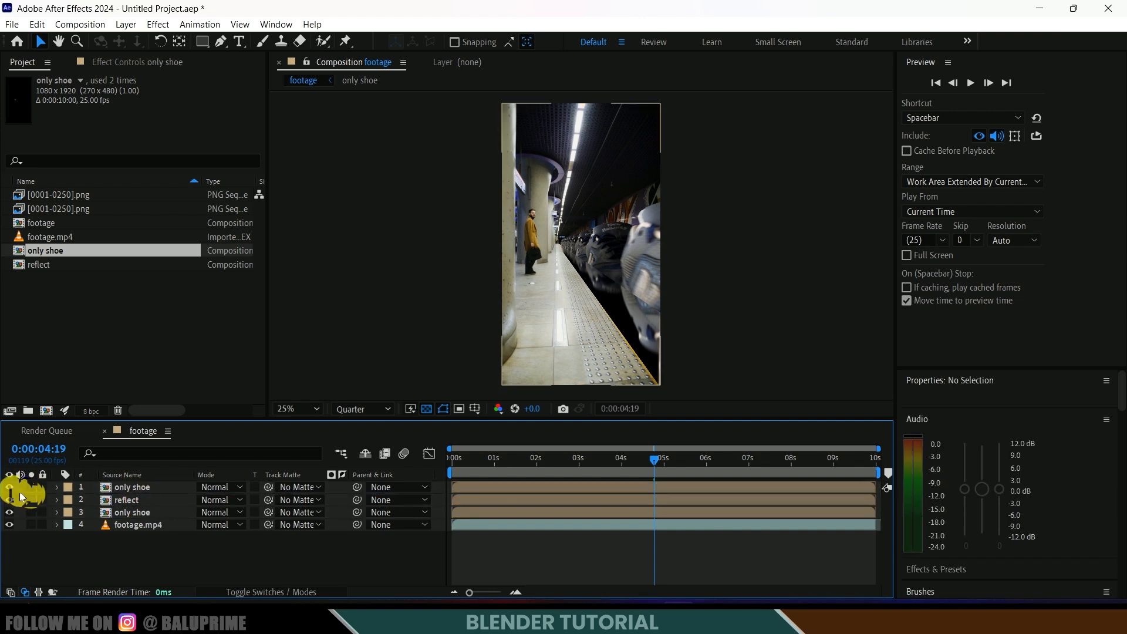
click(140, 502)
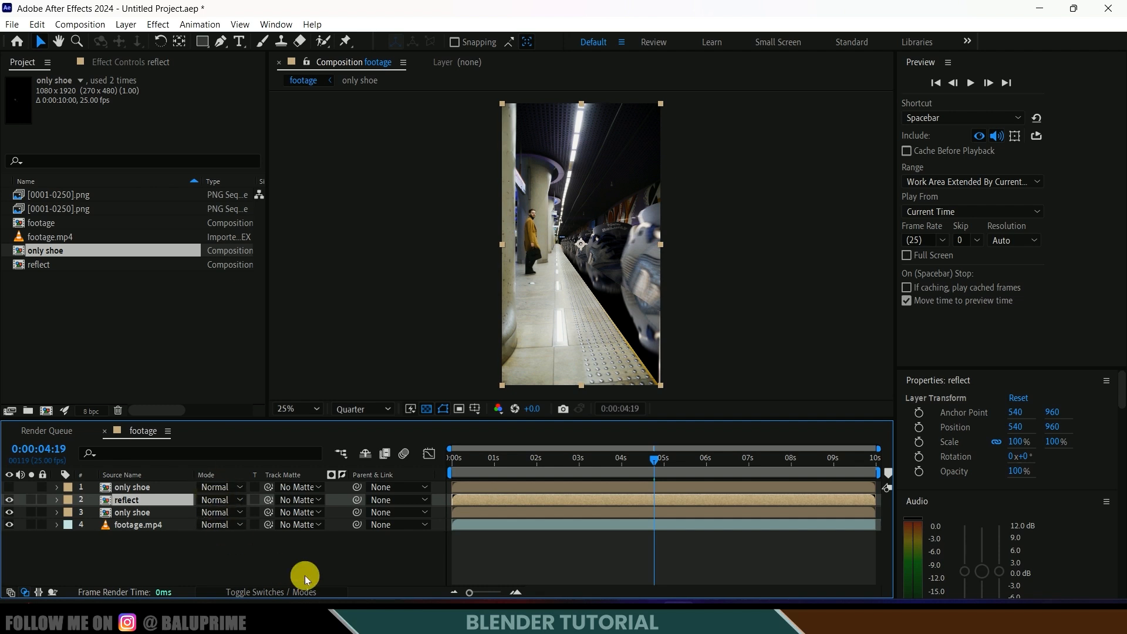
click(262, 587)
click(262, 587)
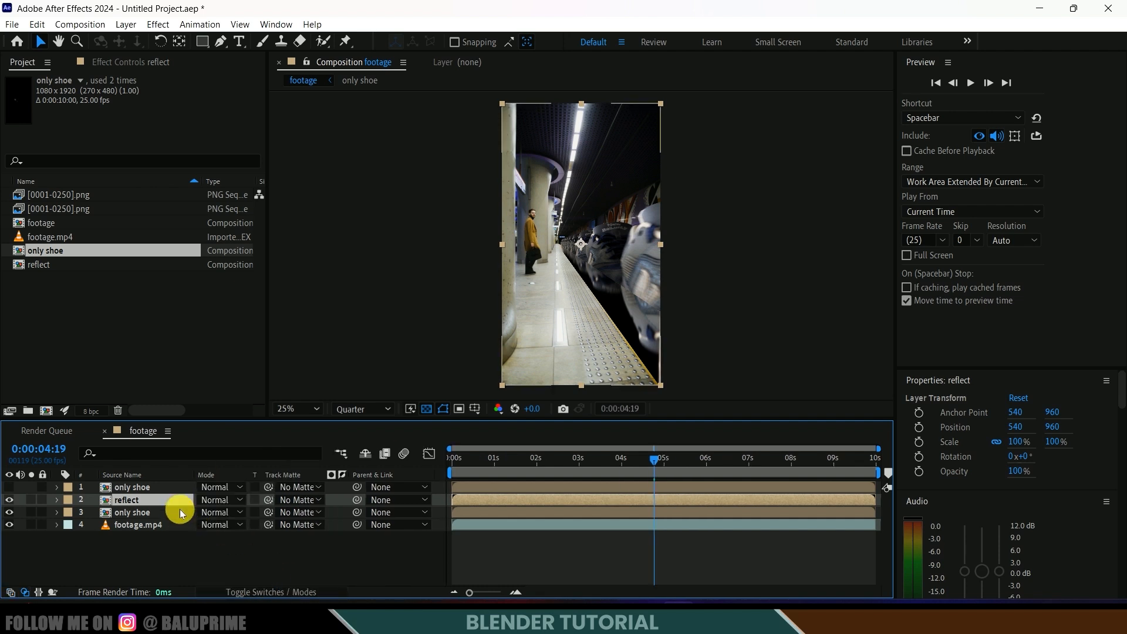
click(215, 504)
click(292, 419)
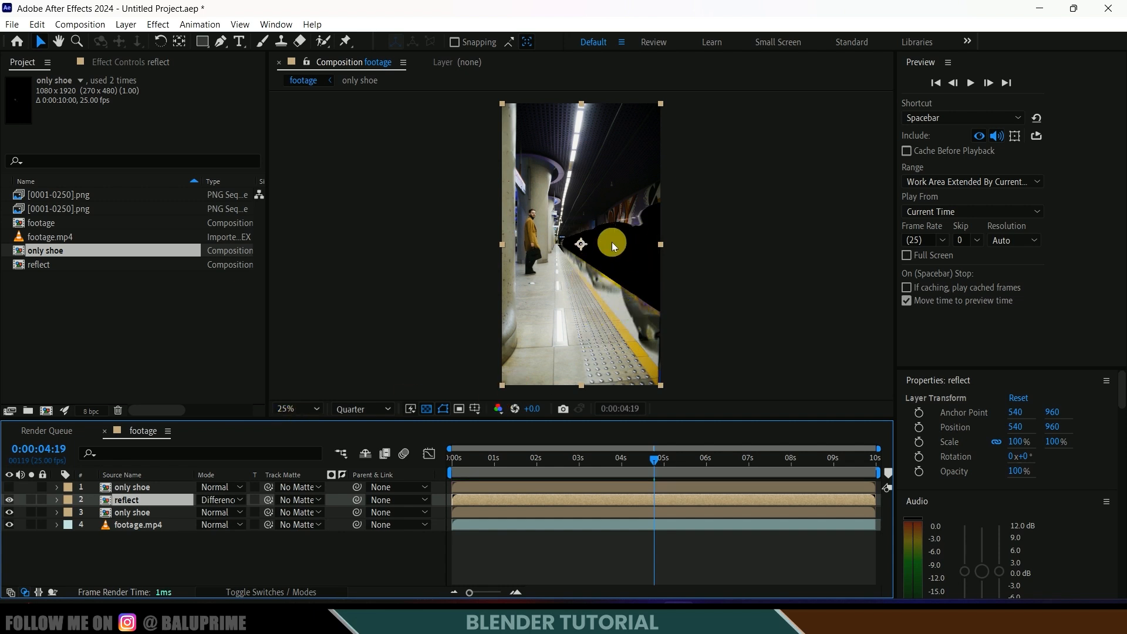
click(9, 488)
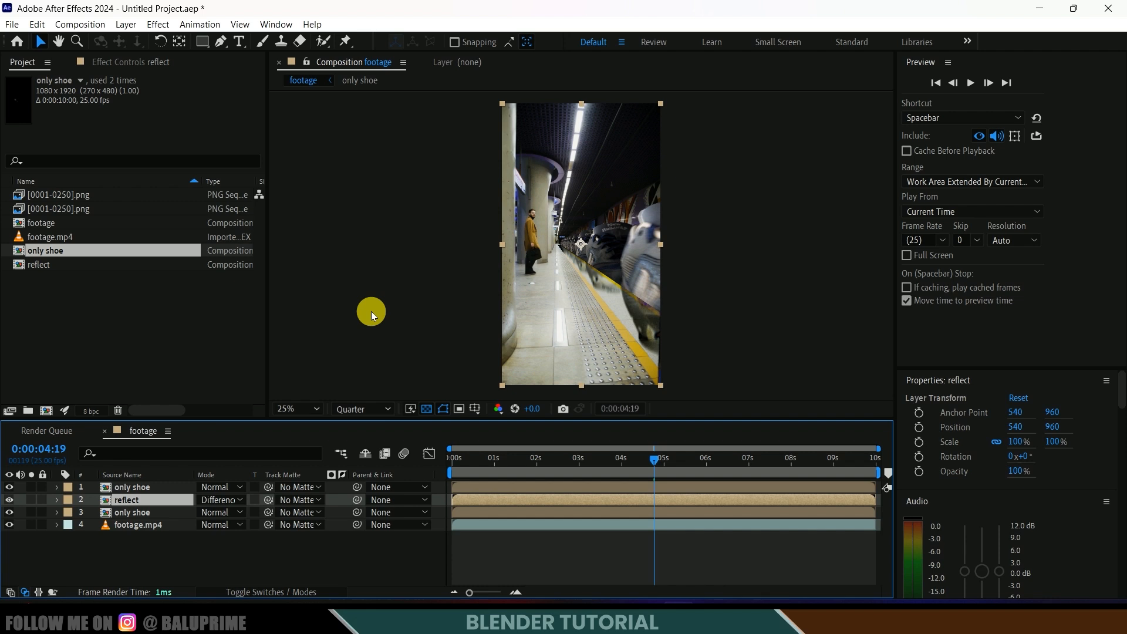
- Apply the non-legacy Gaussian Blur effect to the reflect layer with a blurriness of 35
key(ctrl+space)
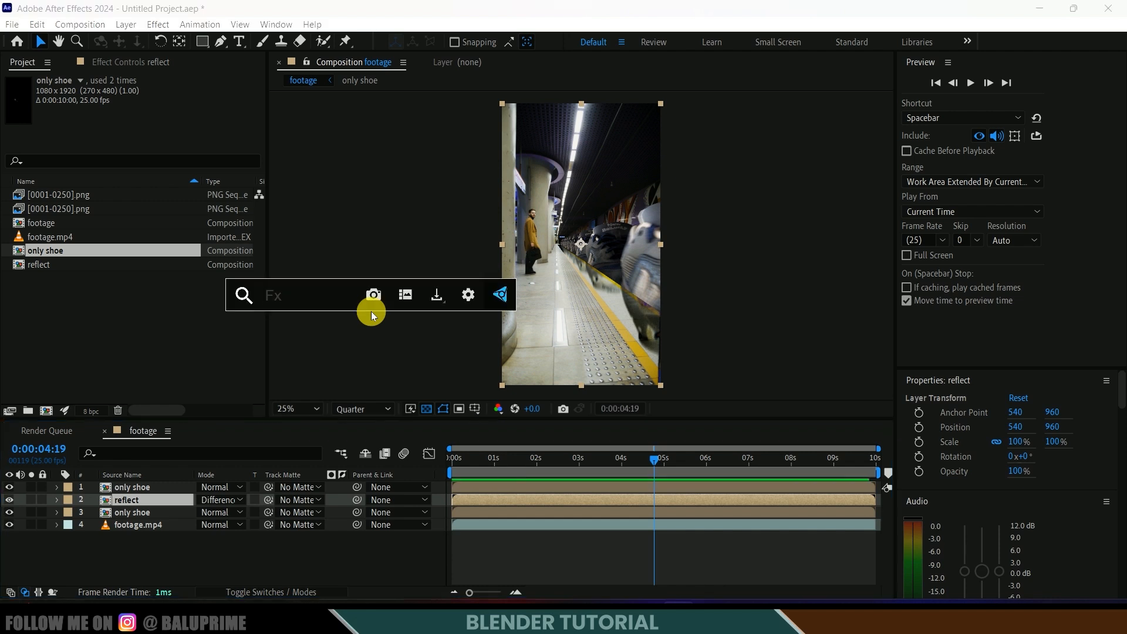
text(gaus)
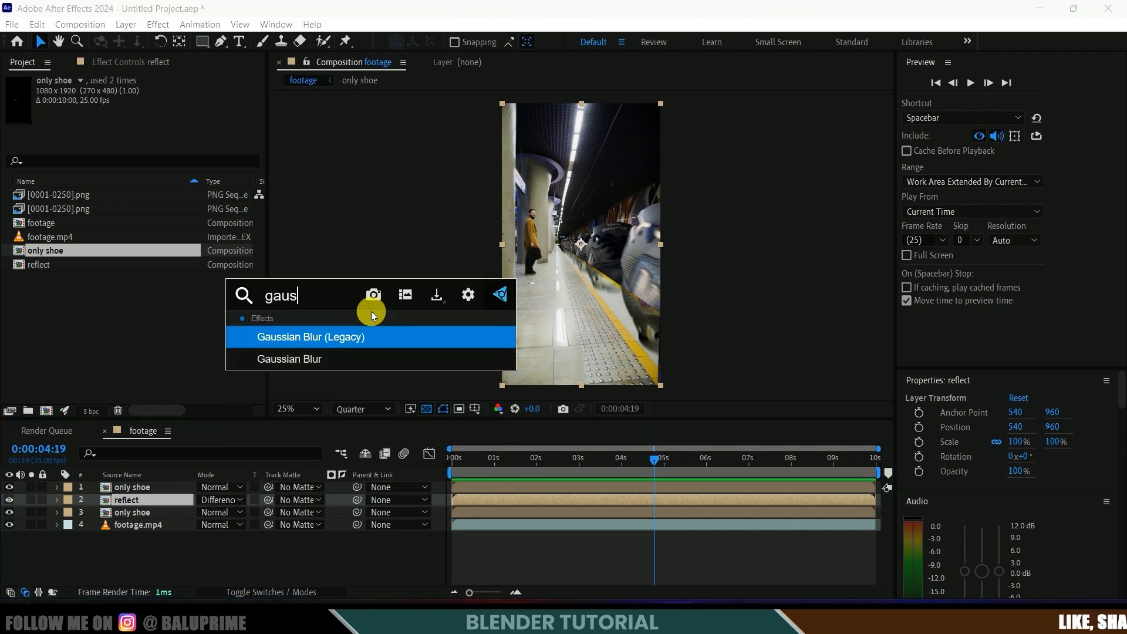
click(317, 354)
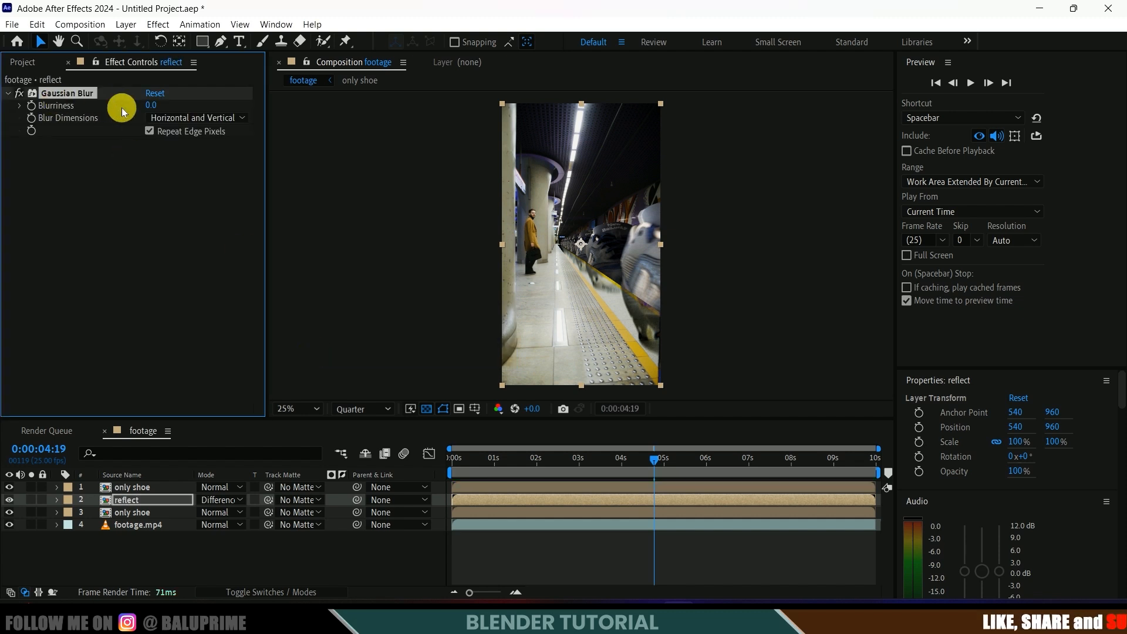
click(153, 106)
text(35)
key(Return)
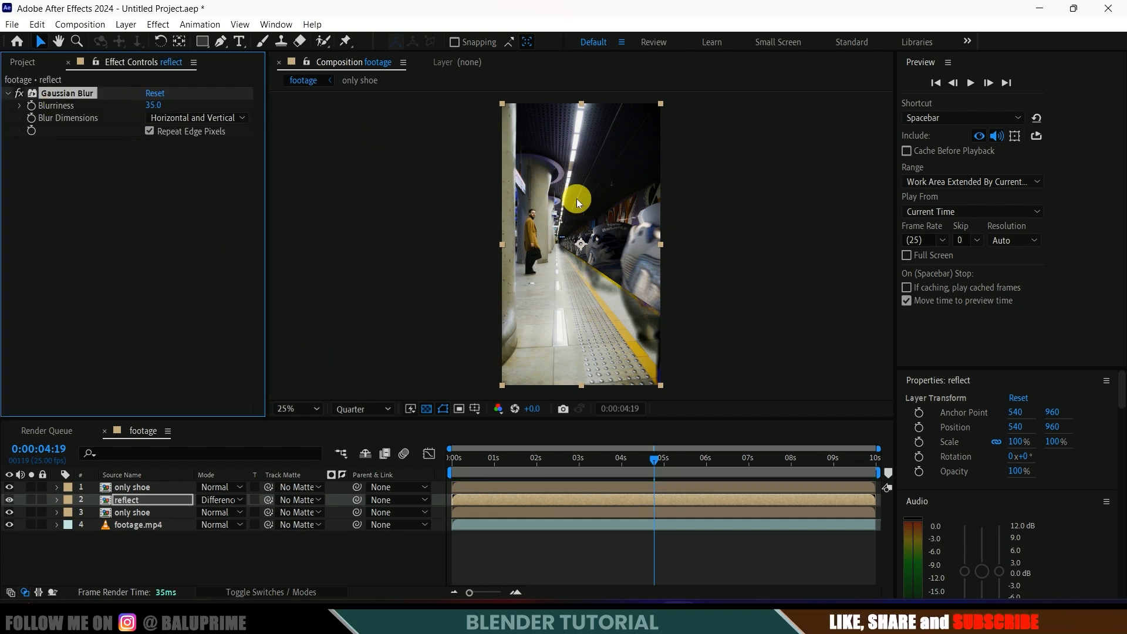
- Set the reflect layer's opacity to 25%
click(142, 502)
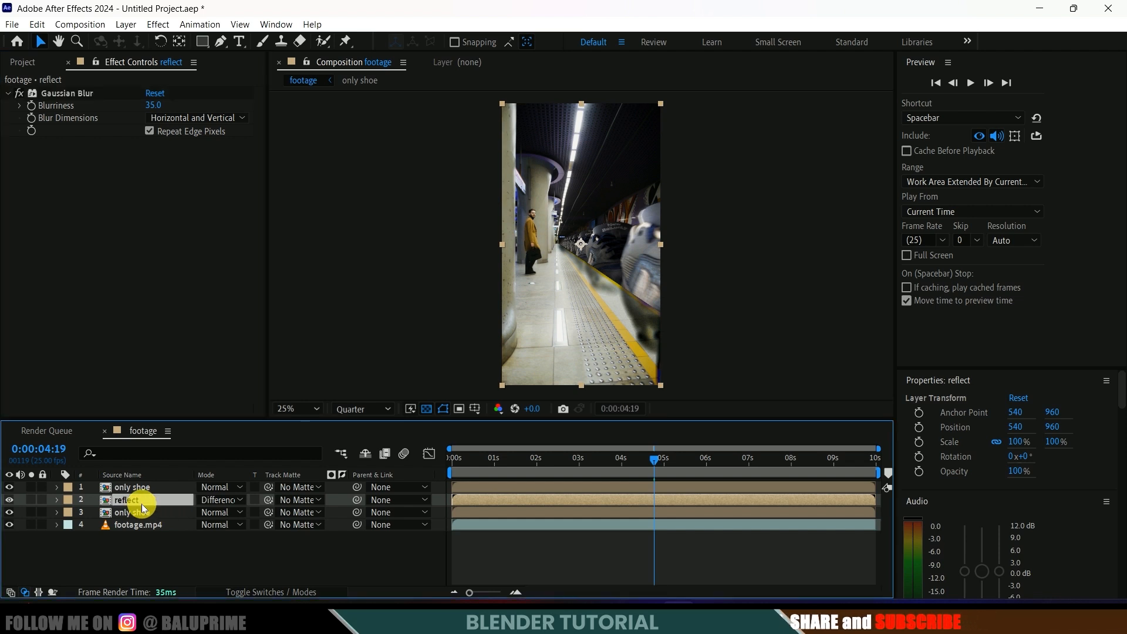
key(t)
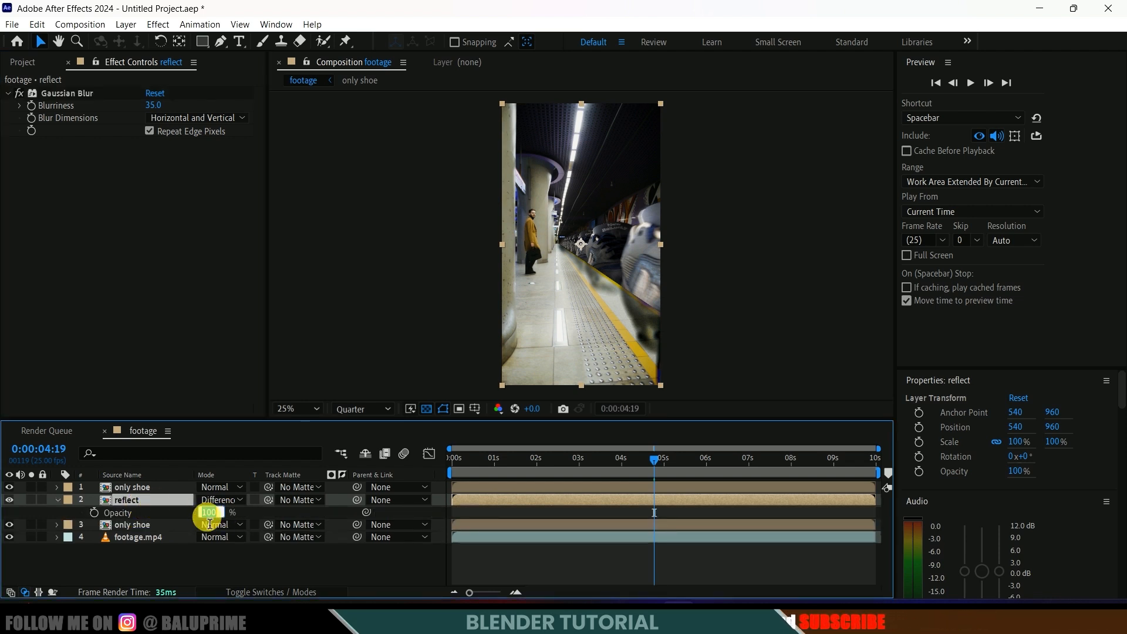
click(208, 519)
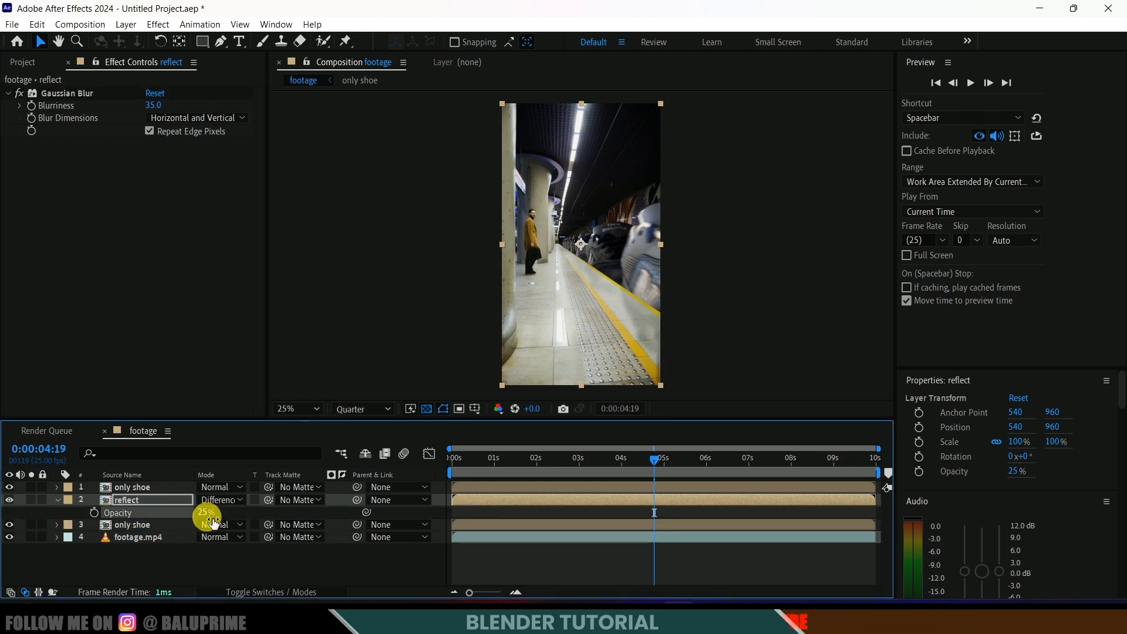
- Preview the footage composition from its first frame to check the blended reflections beside the shoes
key(Home)
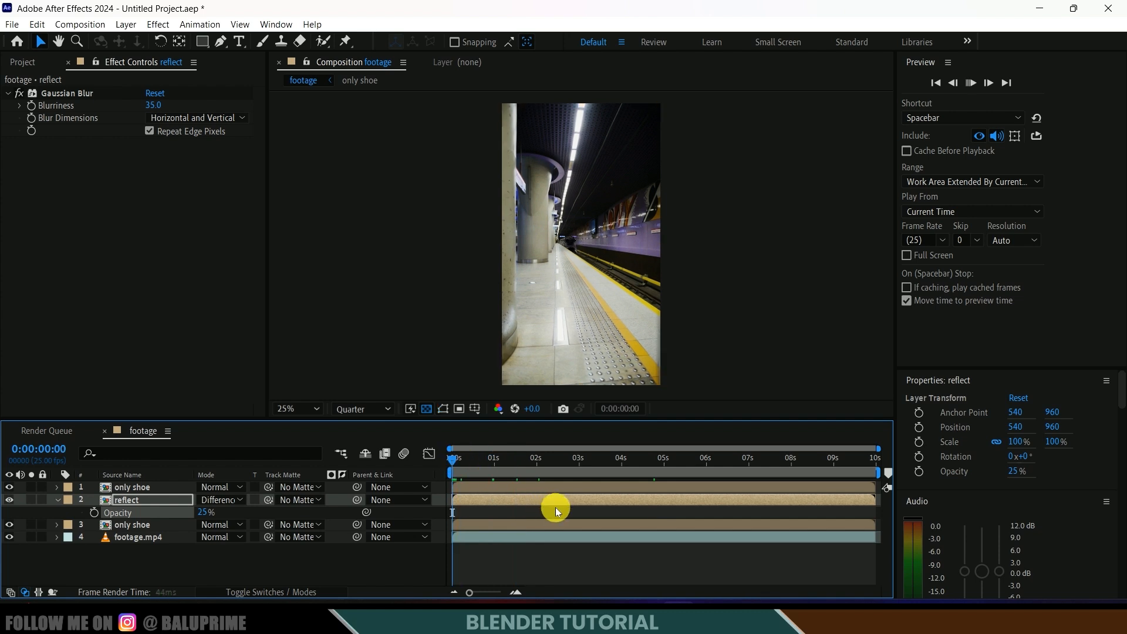
key(space)
scroll(577, 259, up, 2)
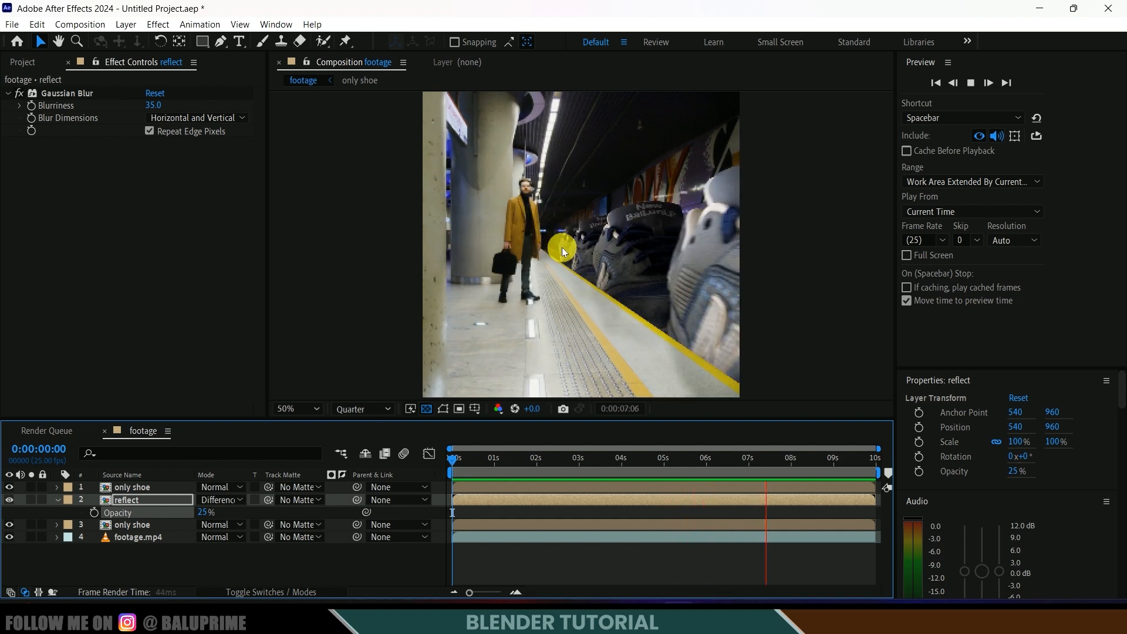
key(space)
- Set the composition's preview resolution to Full and scrub from 0:00:06:14 to 0:00:07:03 to examine the man against the shoes
scroll(576, 248, up, 2)
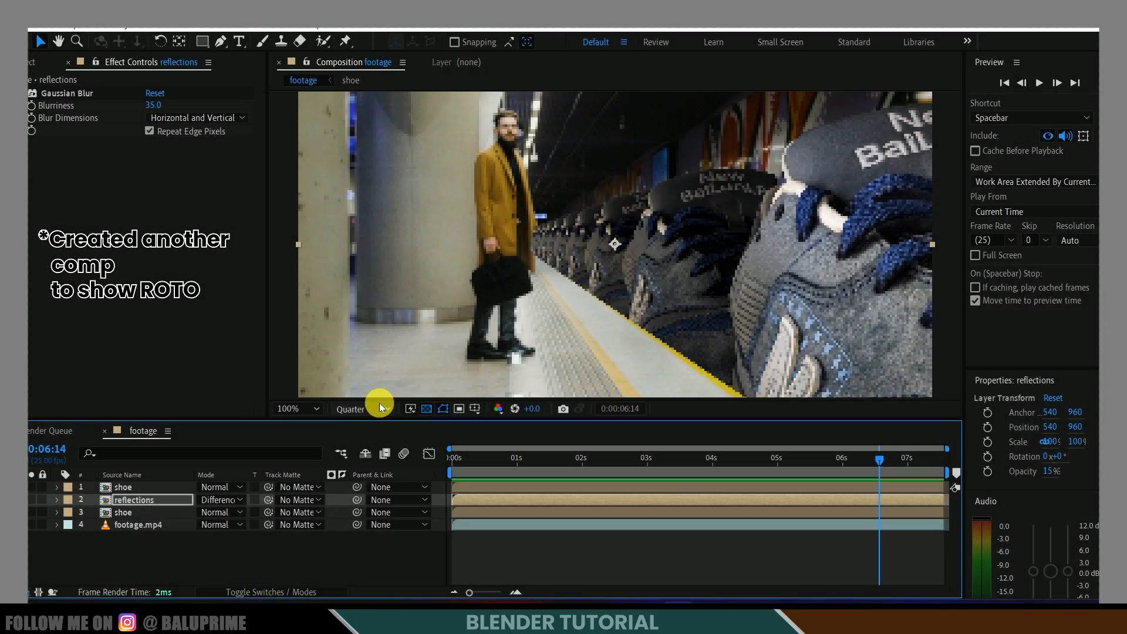
click(380, 403)
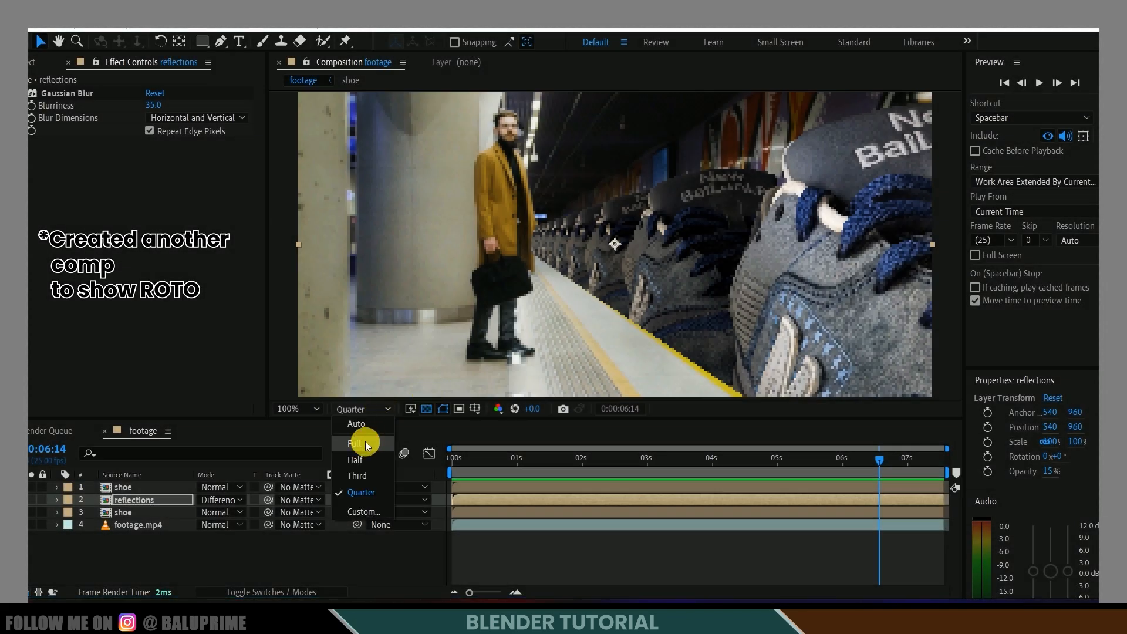
click(366, 443)
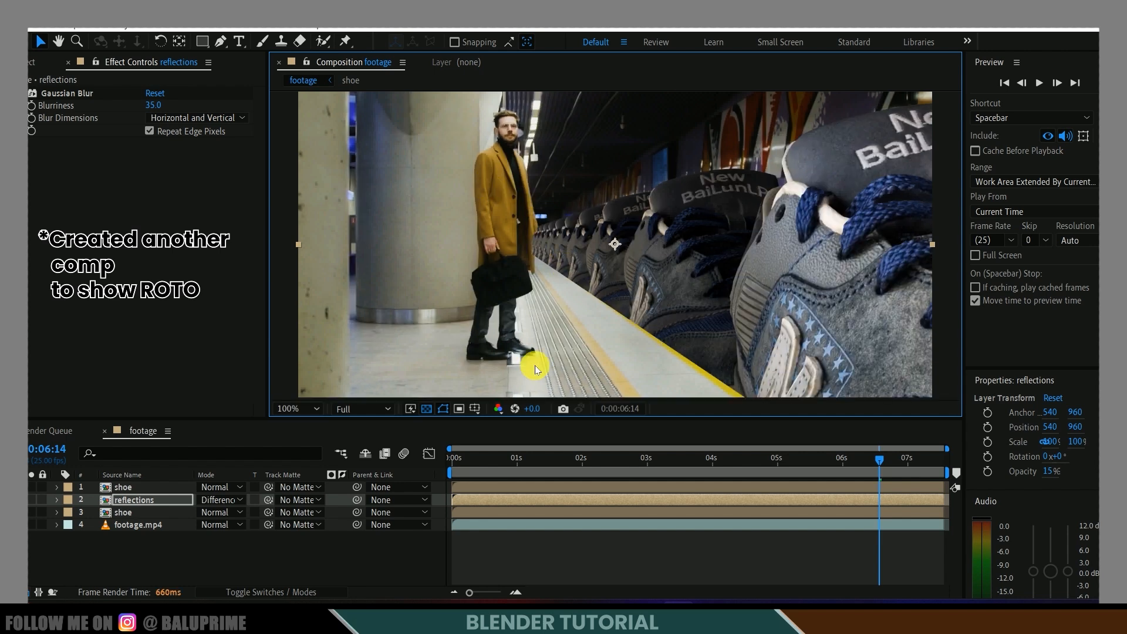
click(889, 461)
drag(893, 463, 916, 463)
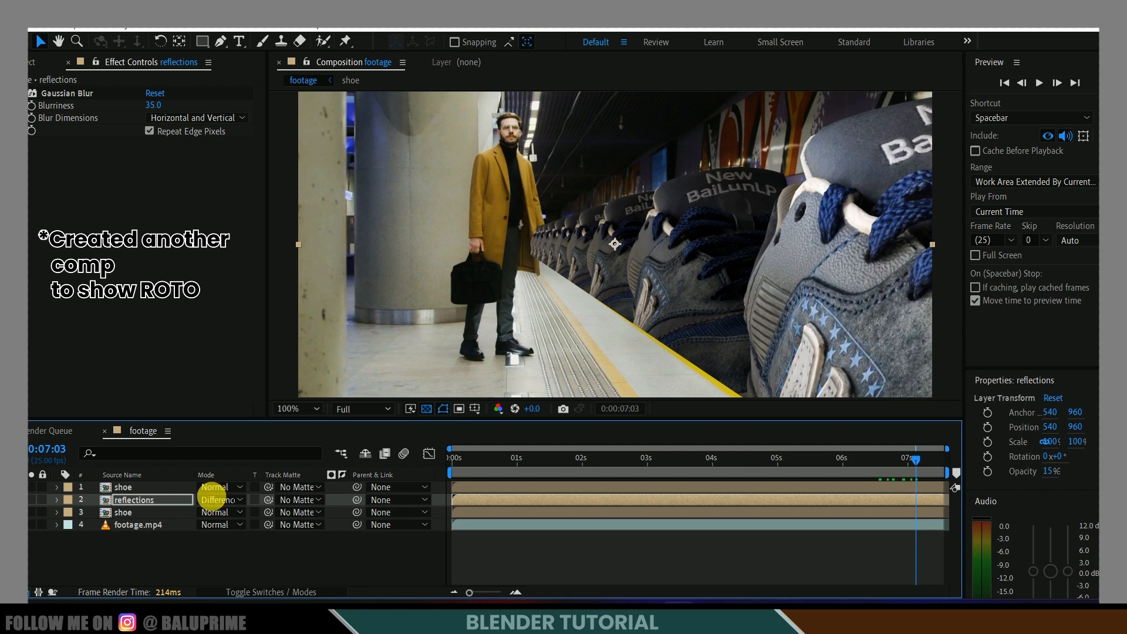
- Duplicate the footage.mp4 layer and trim the upper copy's start to 0:00:06:10
click(146, 524)
click(905, 462)
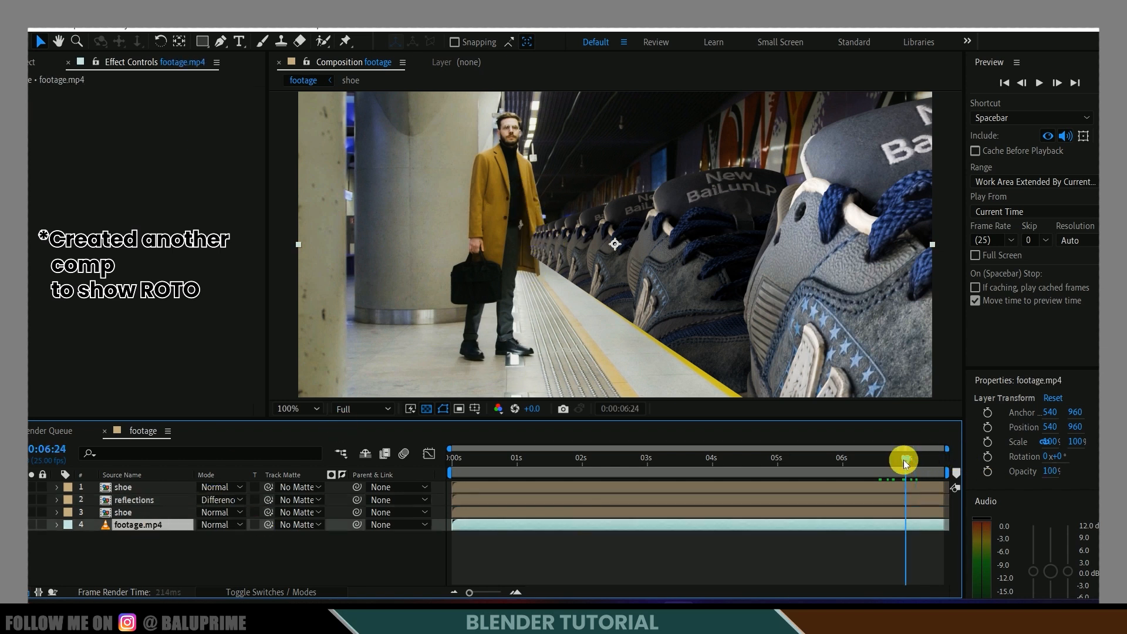
drag(905, 462, 869, 464)
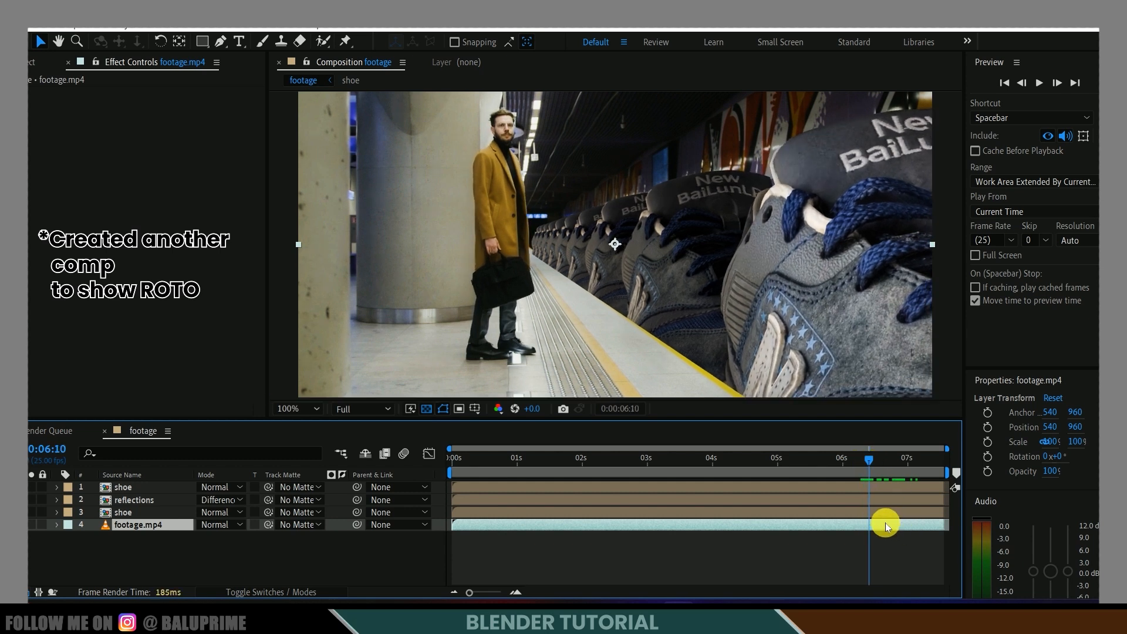
key(ctrl+d)
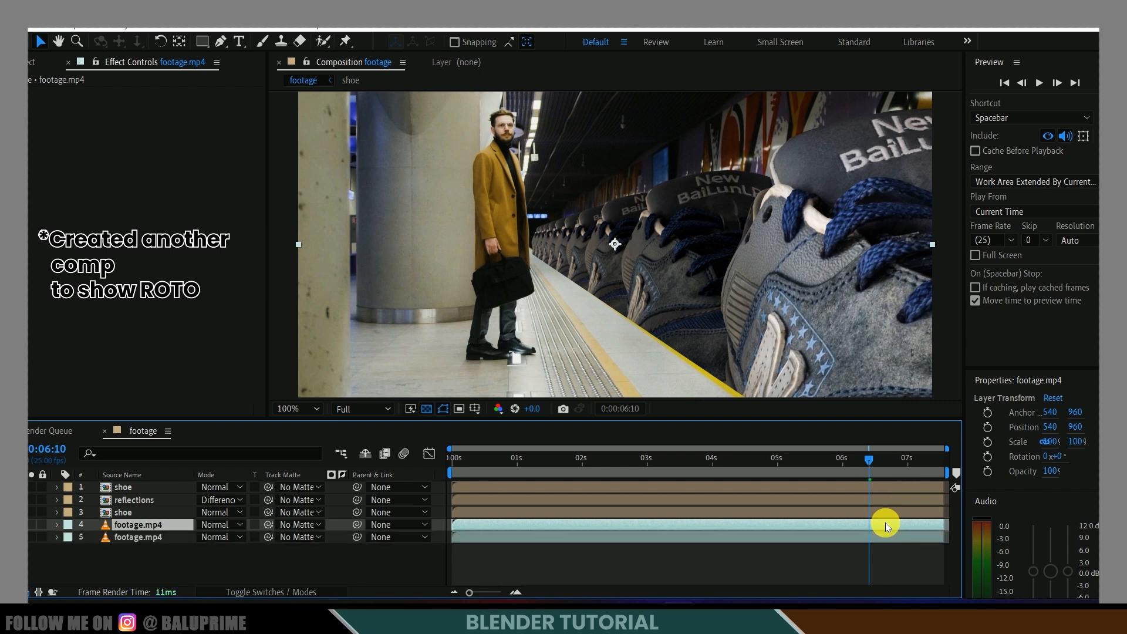
key(alt+bracketleft)
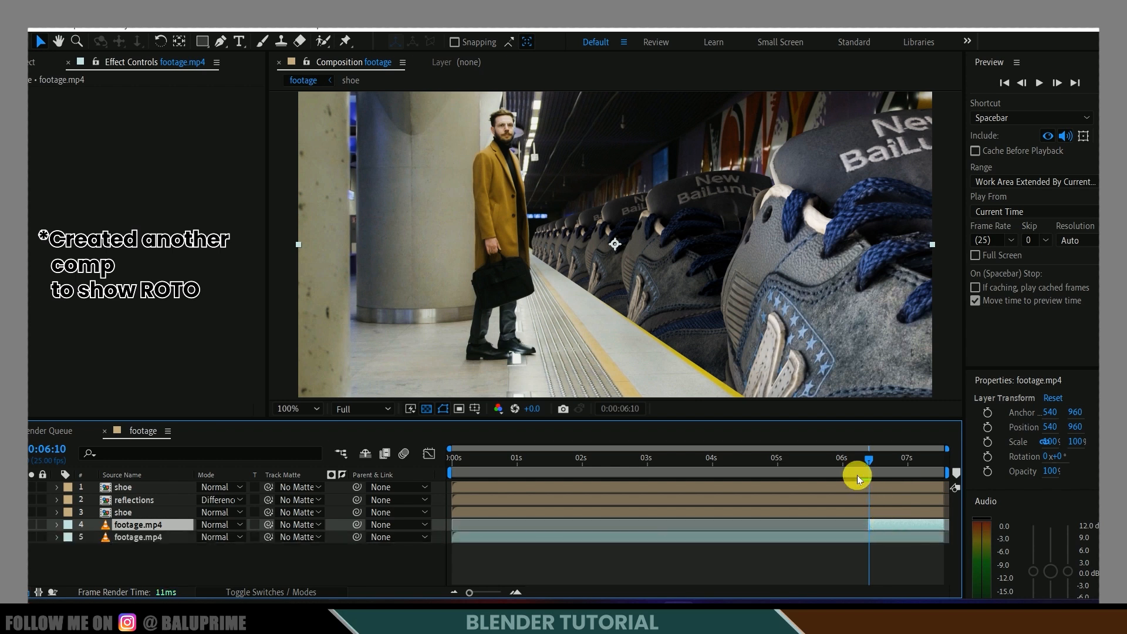
- Open the upper footage.mp4 layer for Roto Brush work at 0:00:06:10 with the view resolution set to Full
drag(875, 457, 900, 526)
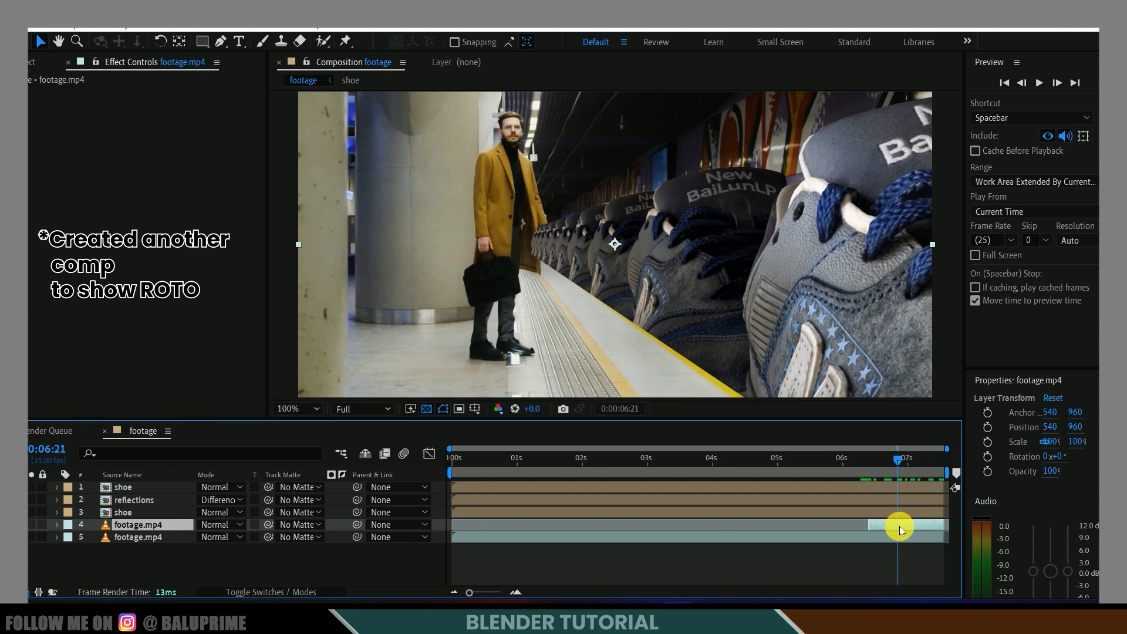
key(i)
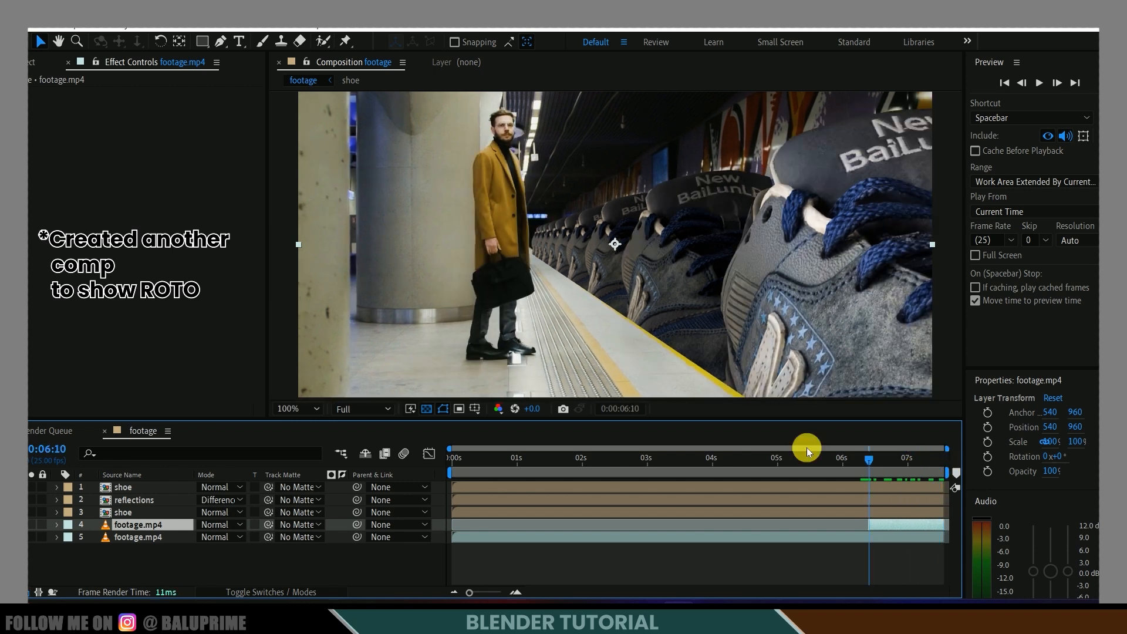
key(comma)
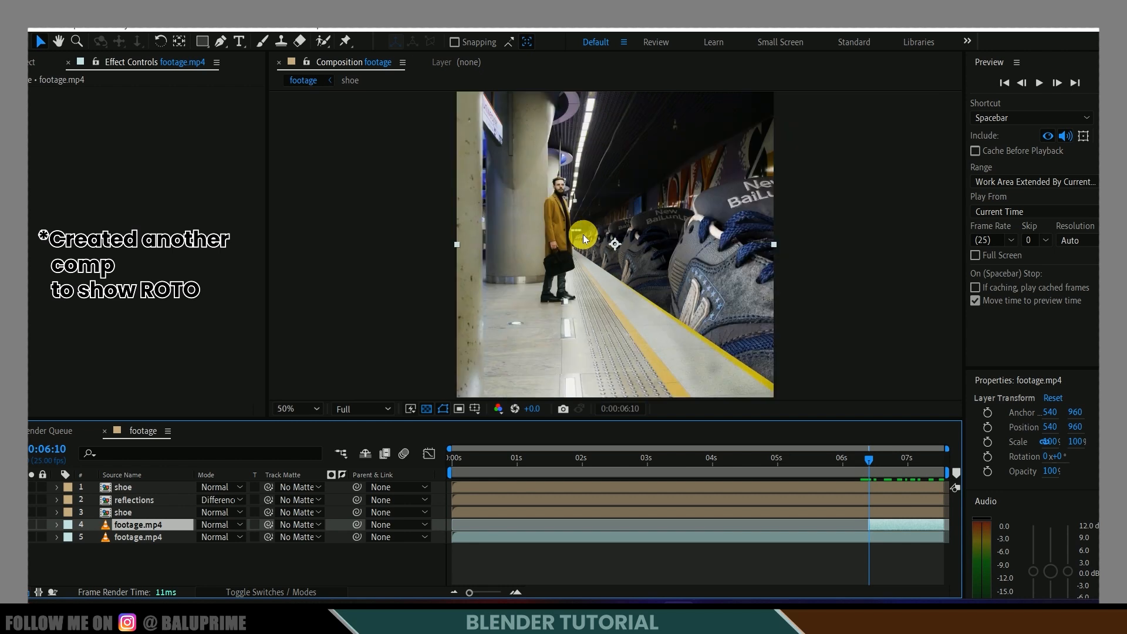
click(323, 42)
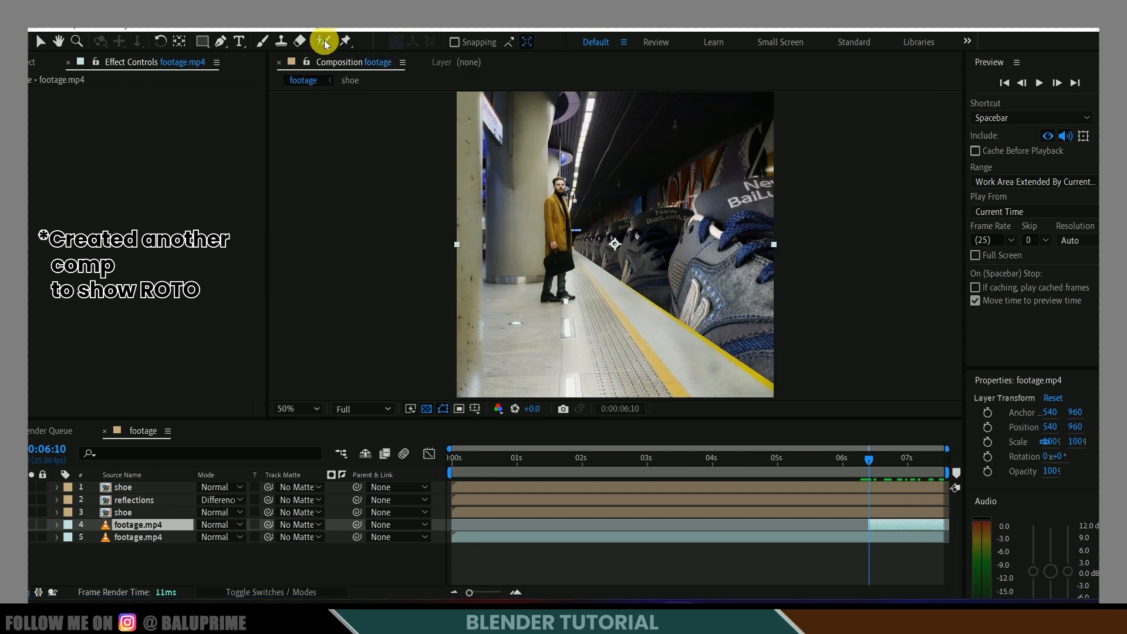
double_click(555, 218)
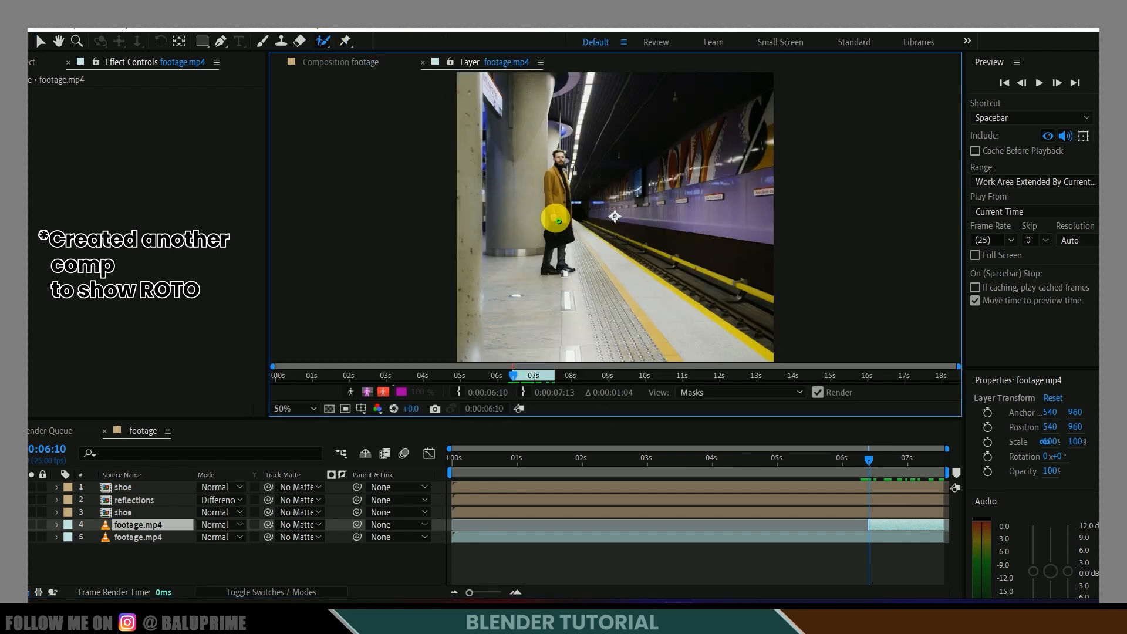
key(period)
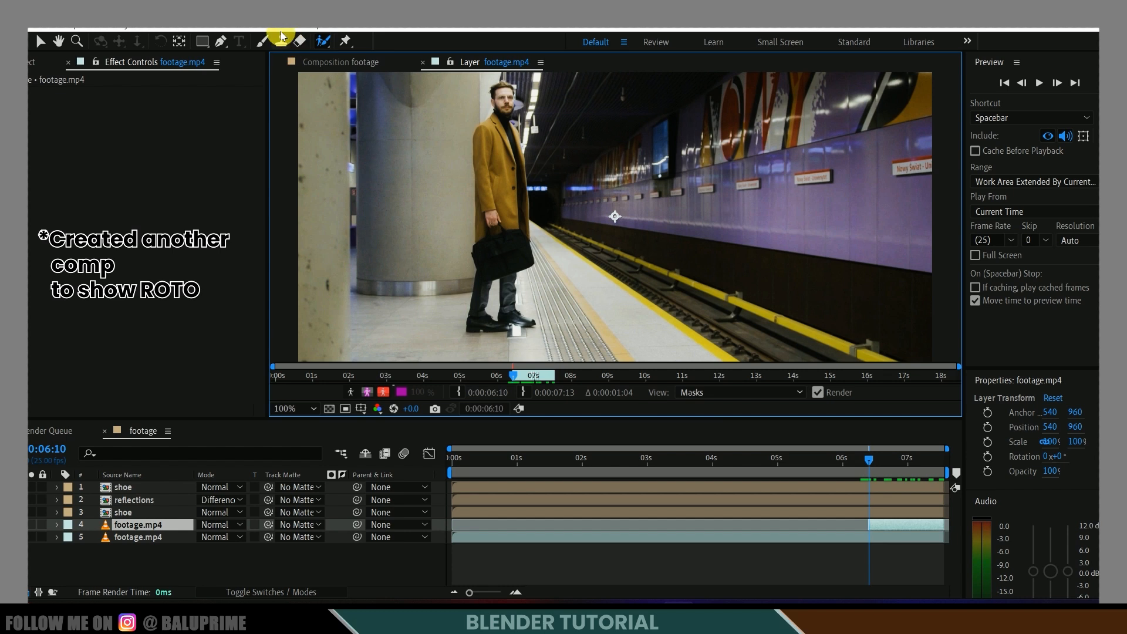
click(244, 28)
mouse_move(312, 97)
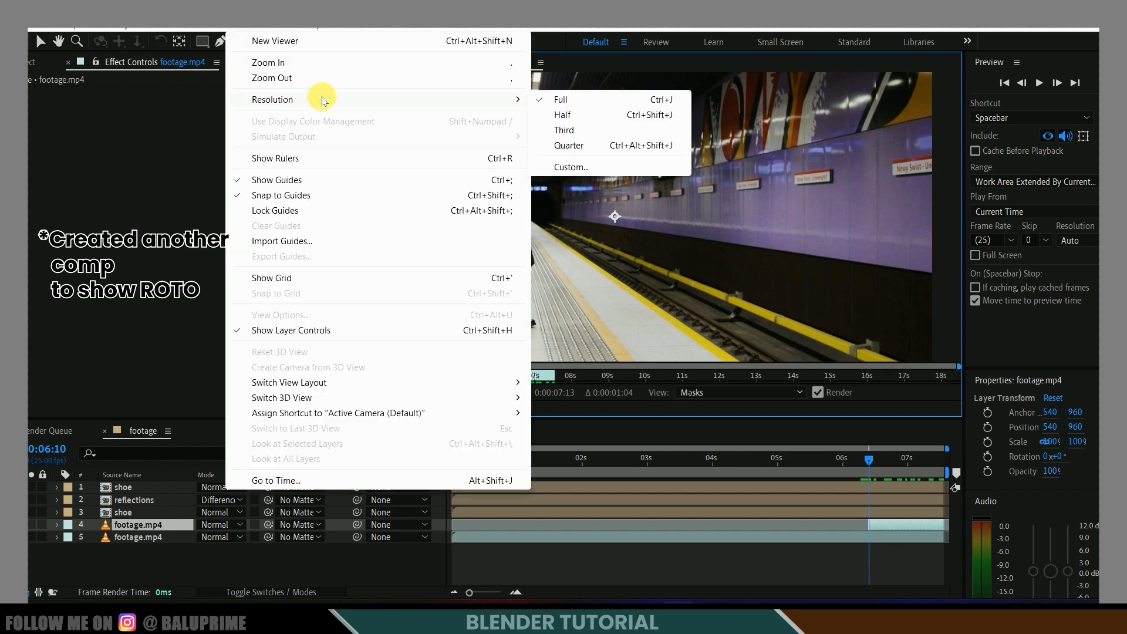
click(562, 101)
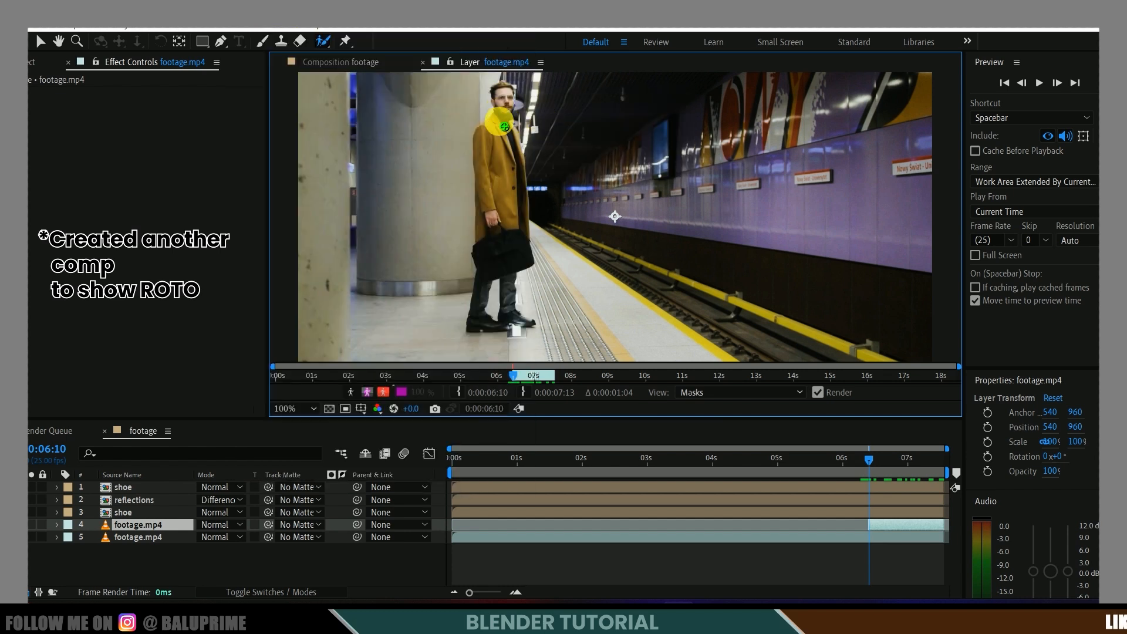
- Paint the man as the Roto Brush foreground at 0:00:06:10 and subtract the stray background beside his head and shoulder
mouse_move(500, 113)
mouse_down()
mouse_move(495, 193)
mouse_move(513, 135)
mouse_move(515, 246)
mouse_up()
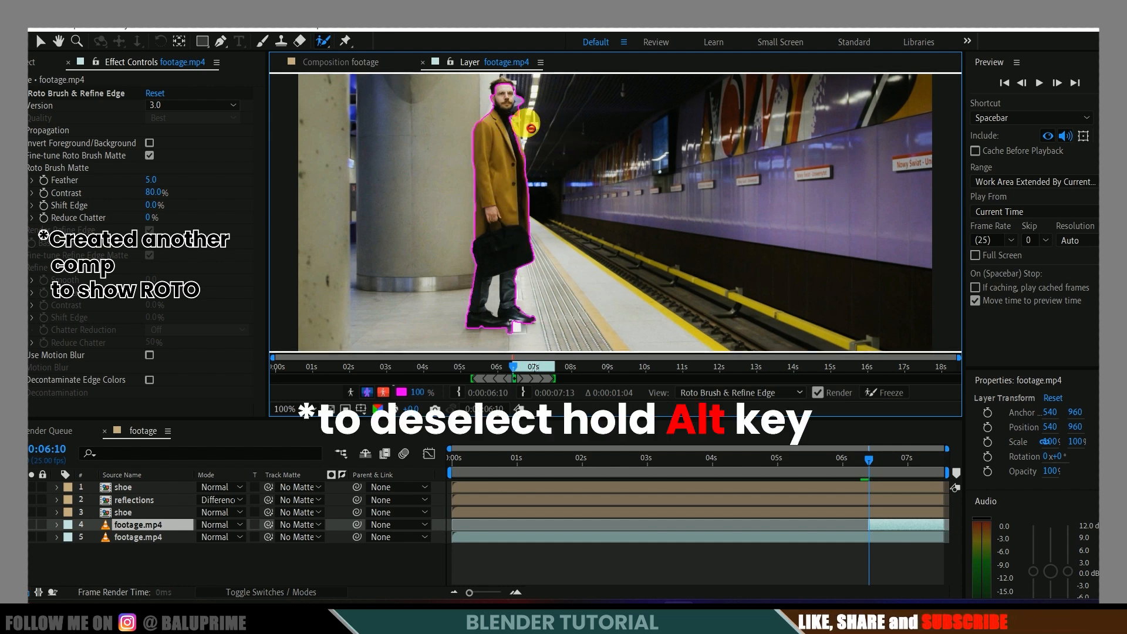
alt+drag(519, 123, 527, 101)
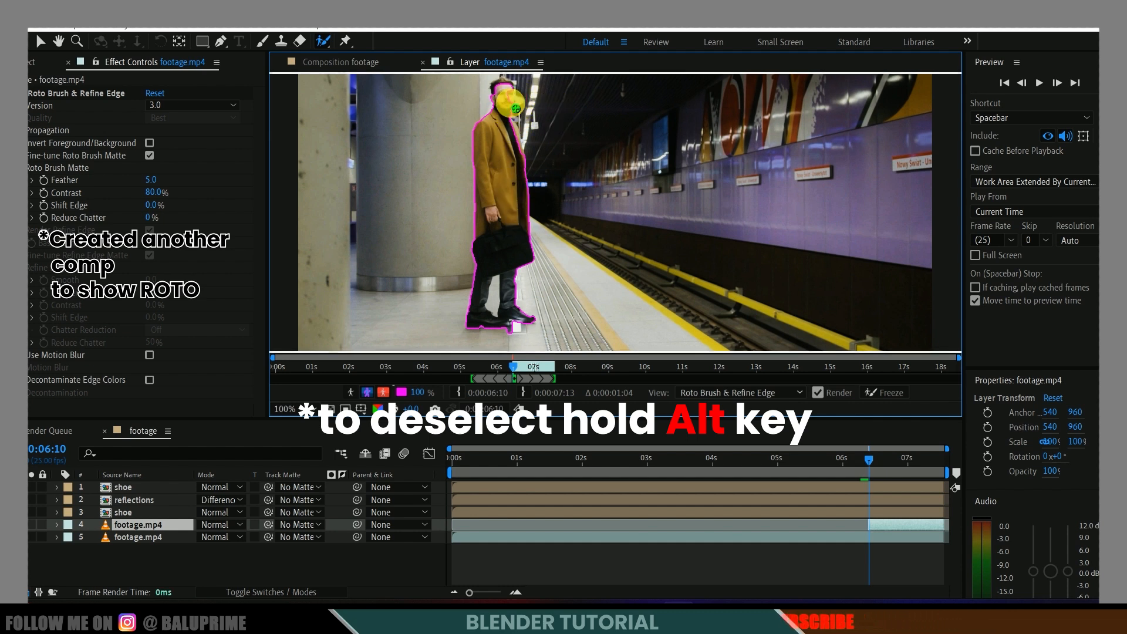
drag(512, 94, 509, 128)
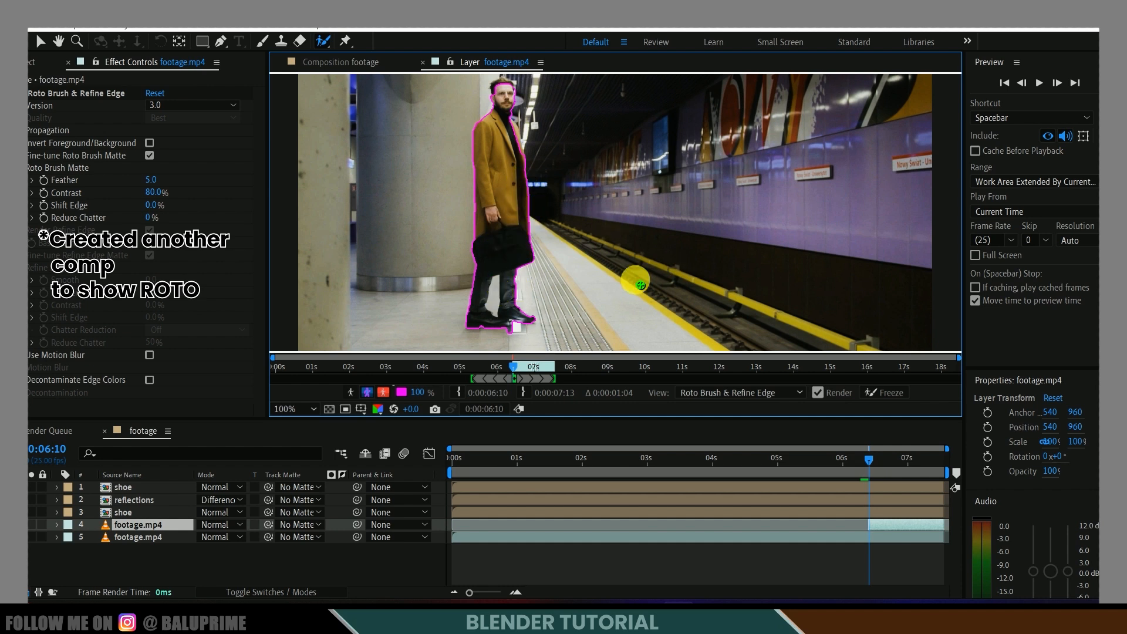
- Propagate the man's Roto Brush selection through the layer's last frame, review the outline in playback, and freeze the result
key(space)
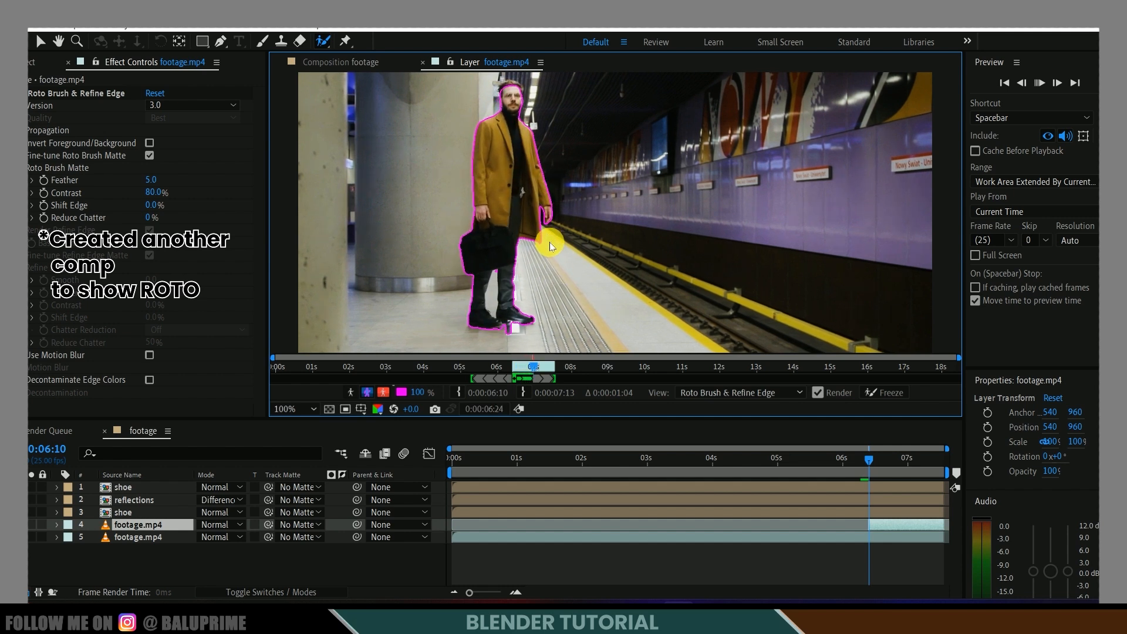
key(space)
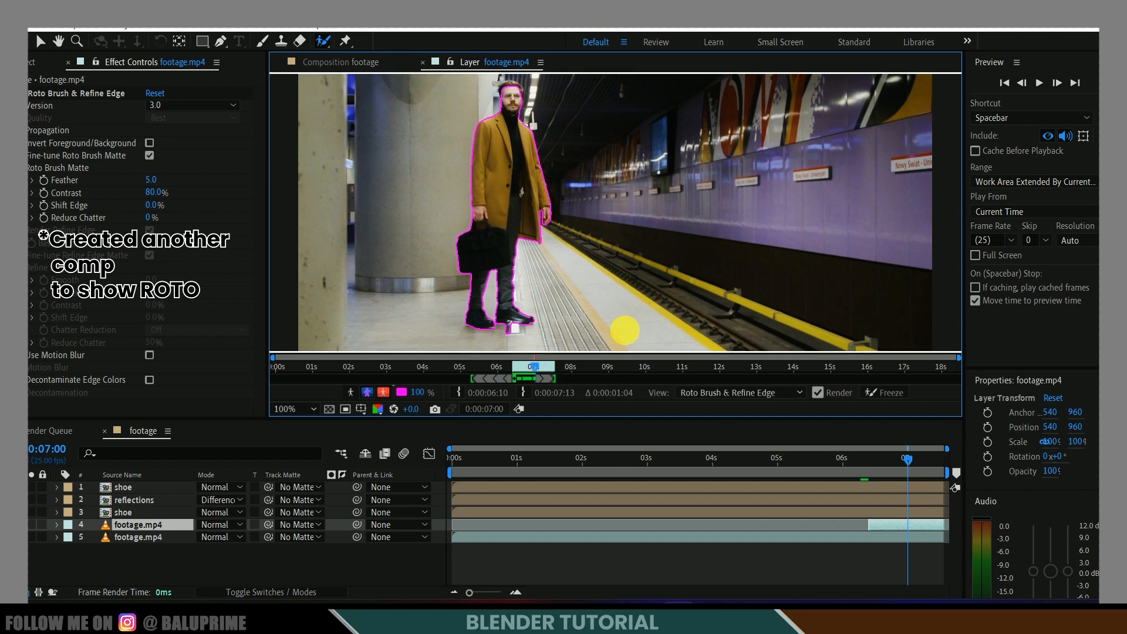
key(Page_Down)
key(Page_Down)
key(Page_Down)
key(Page_Down)
key(Page_Down)
key(Page_Down)
key(Page_Down)
key(Page_Down)
key(Page_Down)
key(Page_Down)
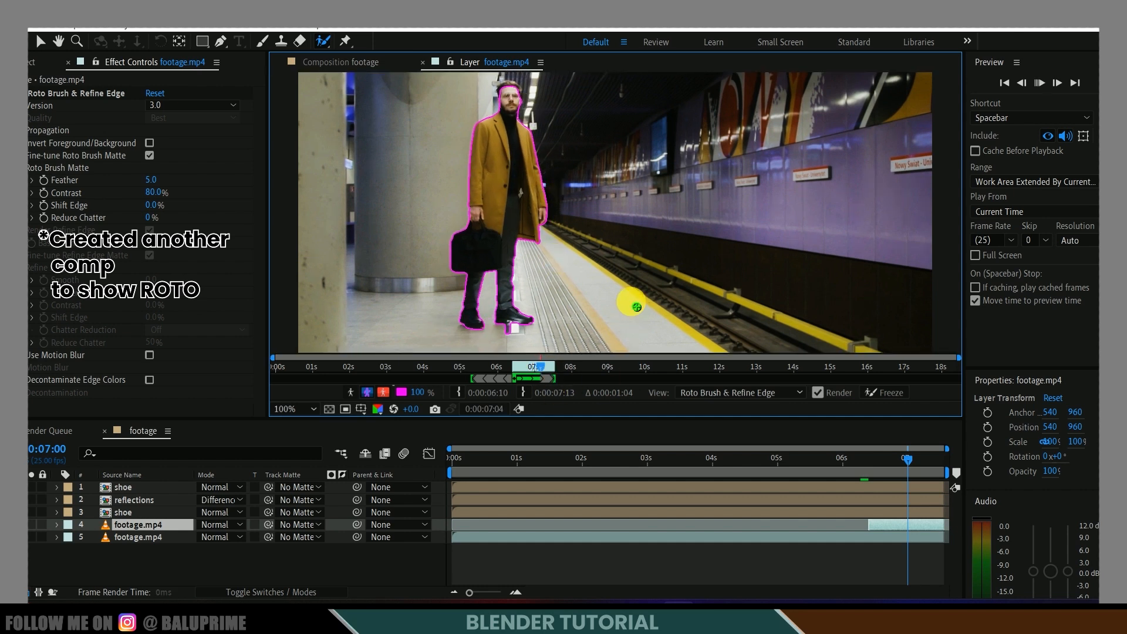
key(space)
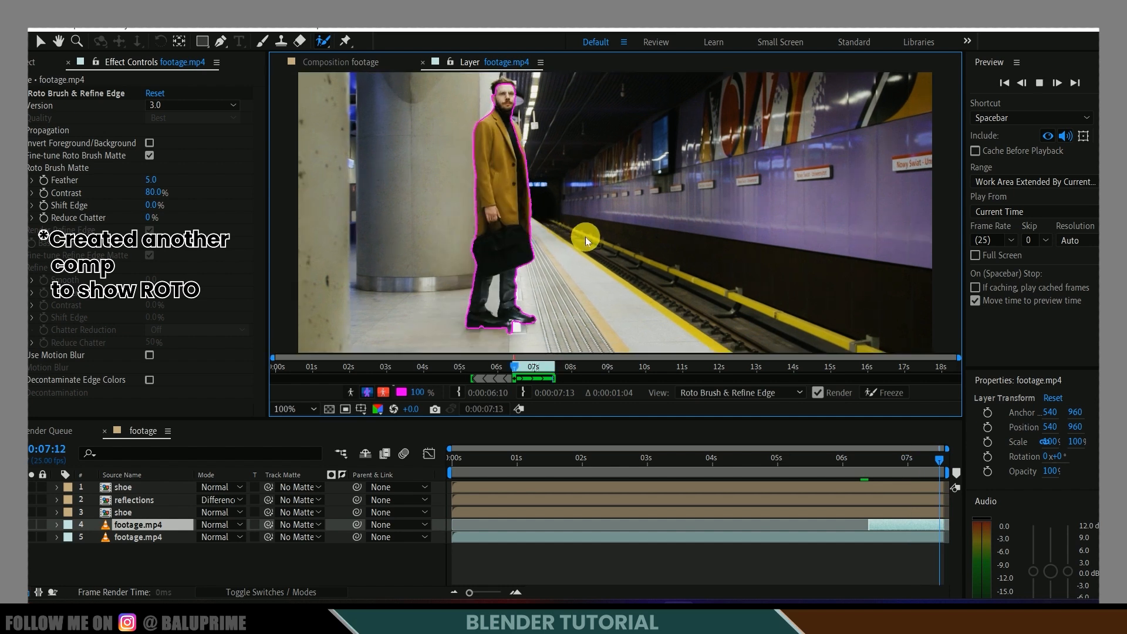
key(space)
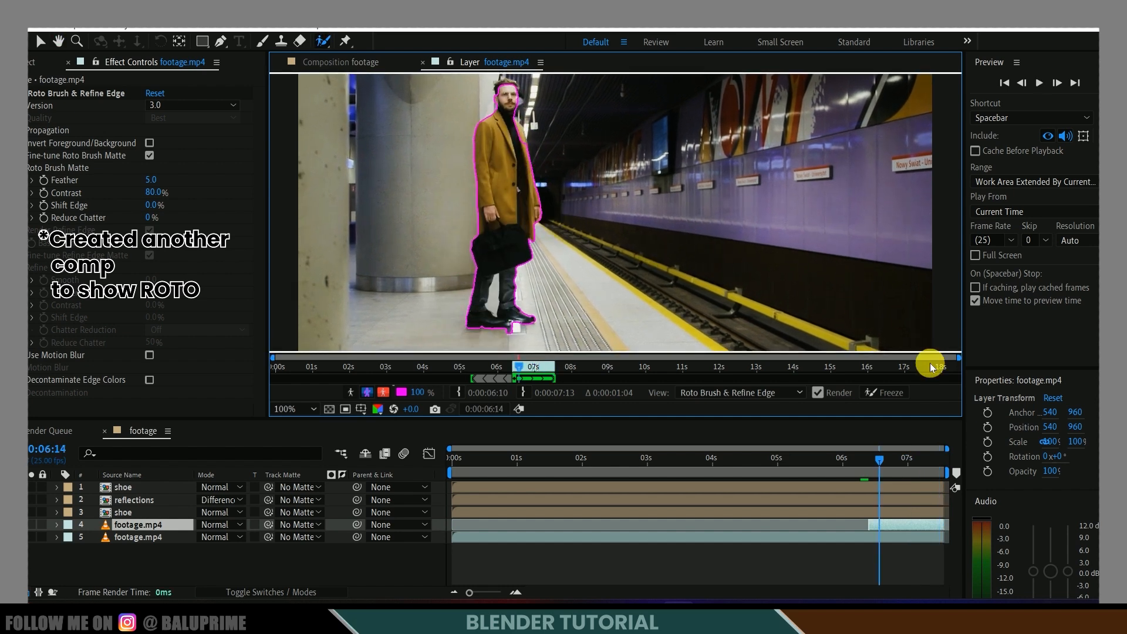
click(891, 393)
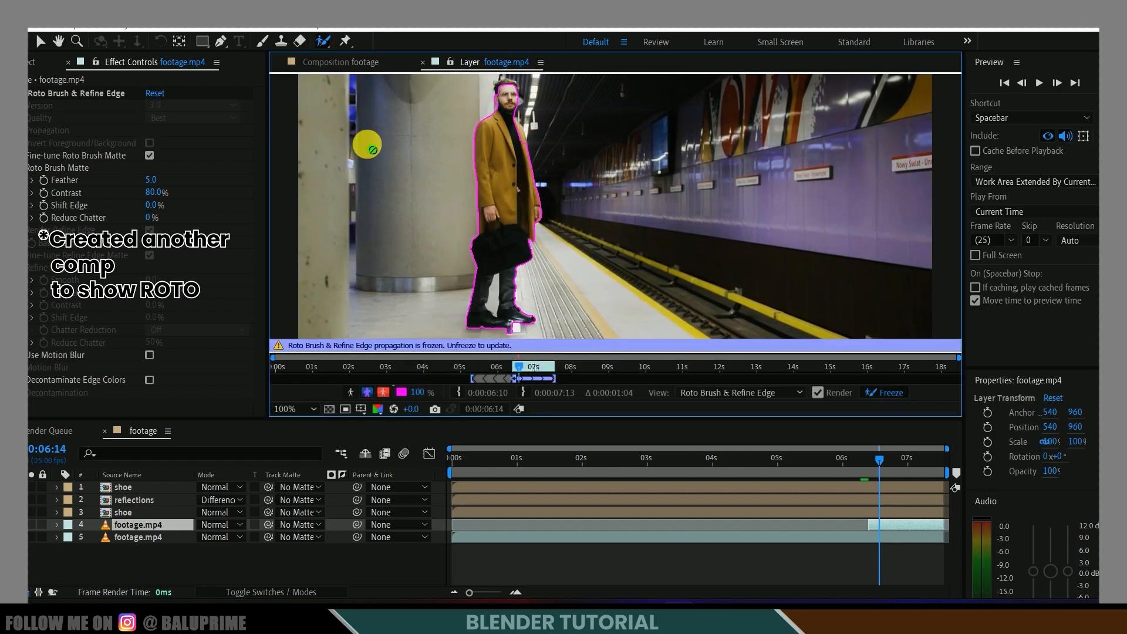
- Return to the footage composition and move the rotoscoped footage.mp4 layer above all the shoe and reflections layers
click(332, 65)
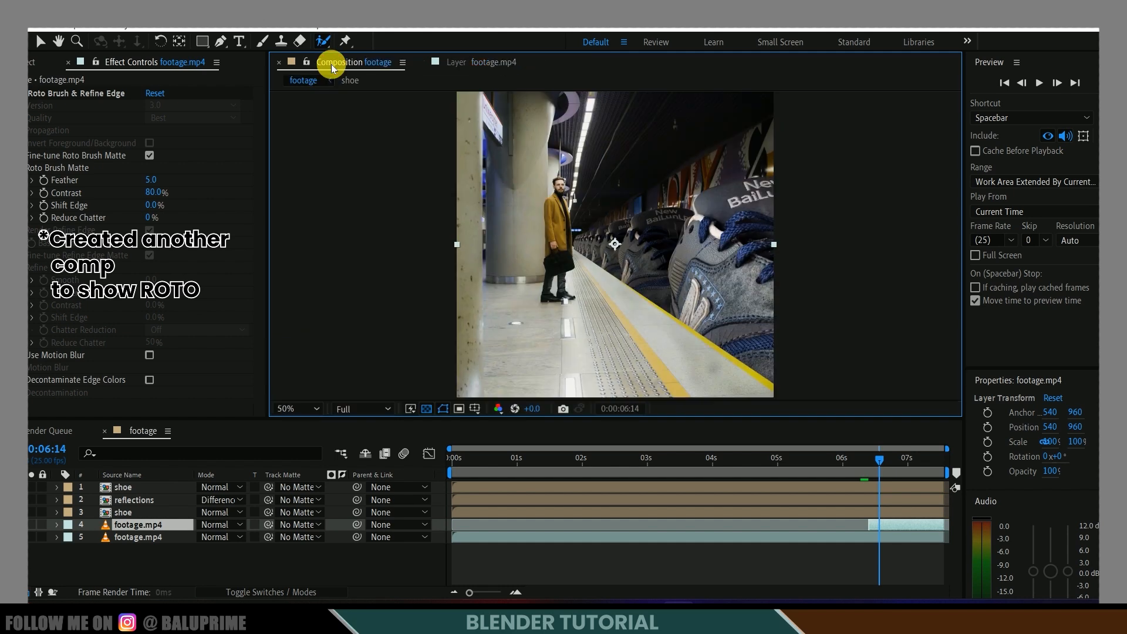
click(150, 529)
drag(141, 527, 150, 485)
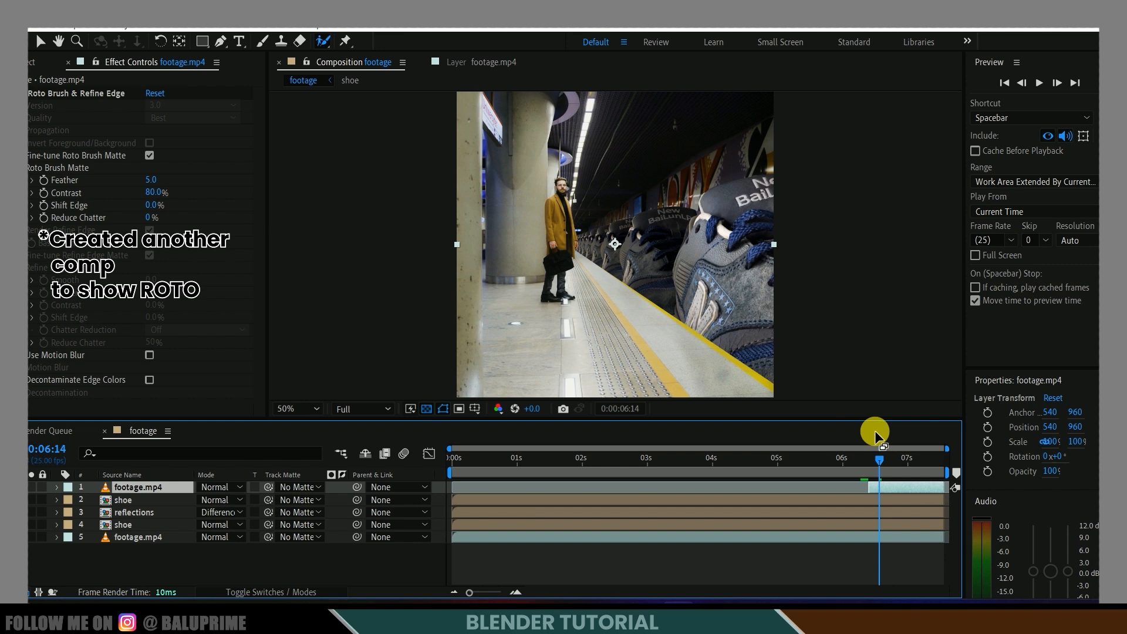
- Check the man's cutout at 0:00:06:22 and set the Roto Brush matte's Feather to 10
scroll(634, 269, up, 1)
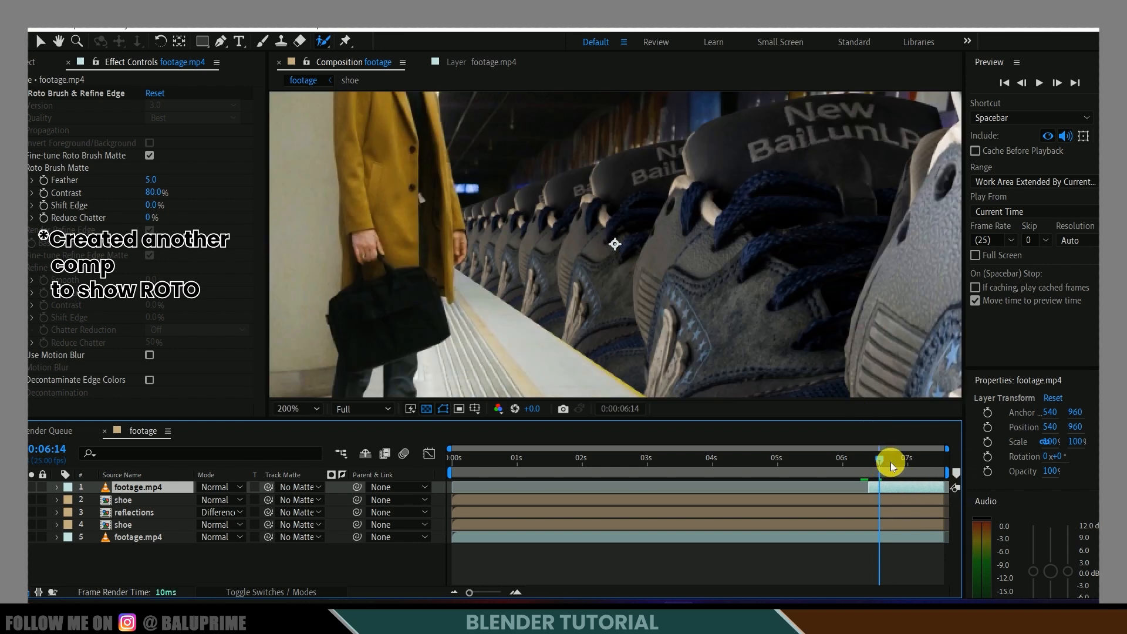
drag(891, 465, 901, 460)
scroll(612, 315, down, 1)
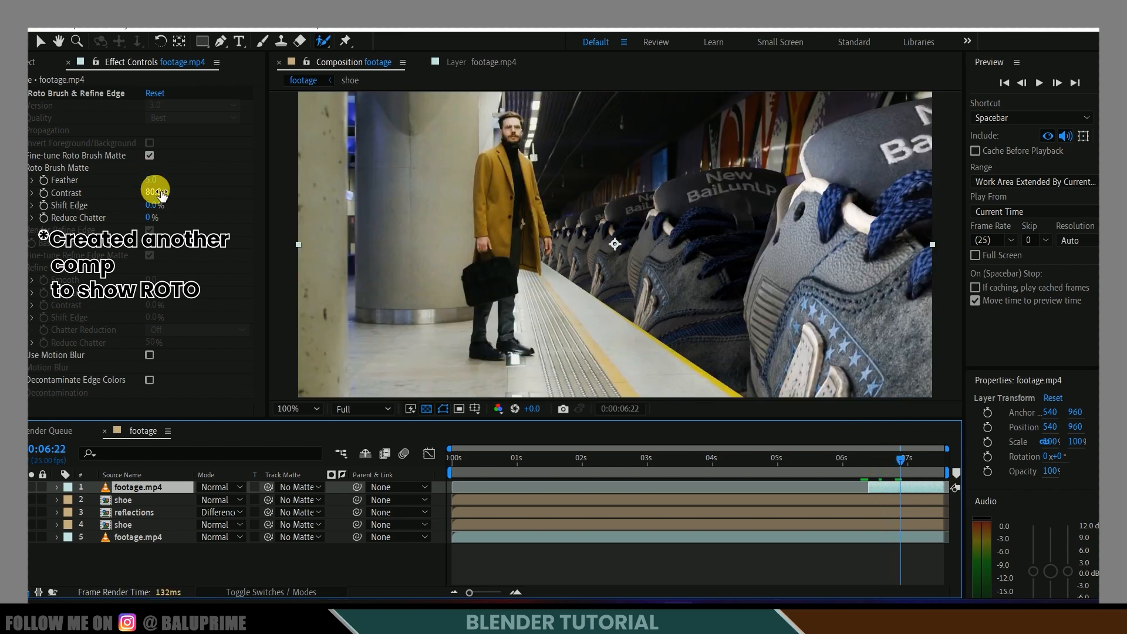
click(152, 181)
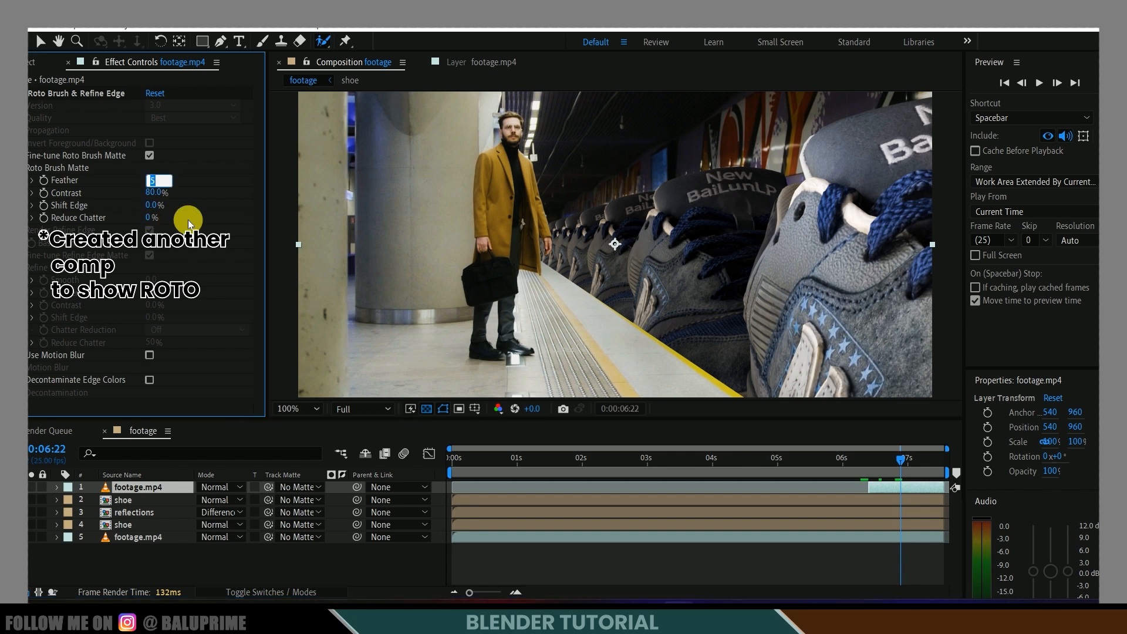
text(10)
key(Return)
scroll(579, 290, up, 3)
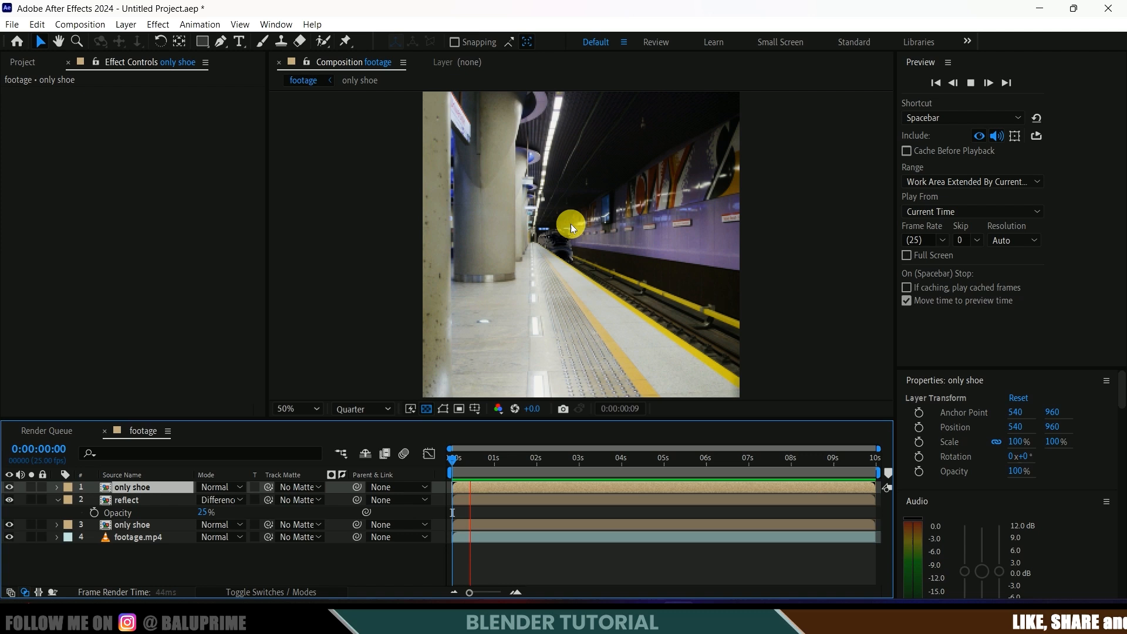
- Add a Curves effect to the top only shoe layer and slightly lower its RGB midtones while viewing 0:00:08:02
click(141, 487)
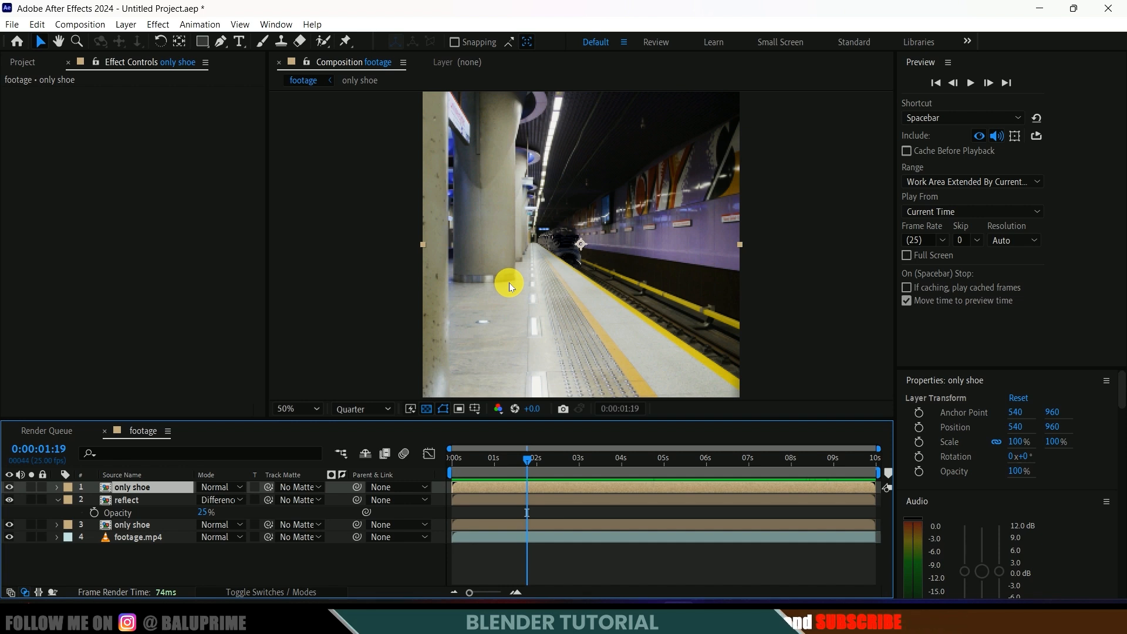
key(ctrl+space)
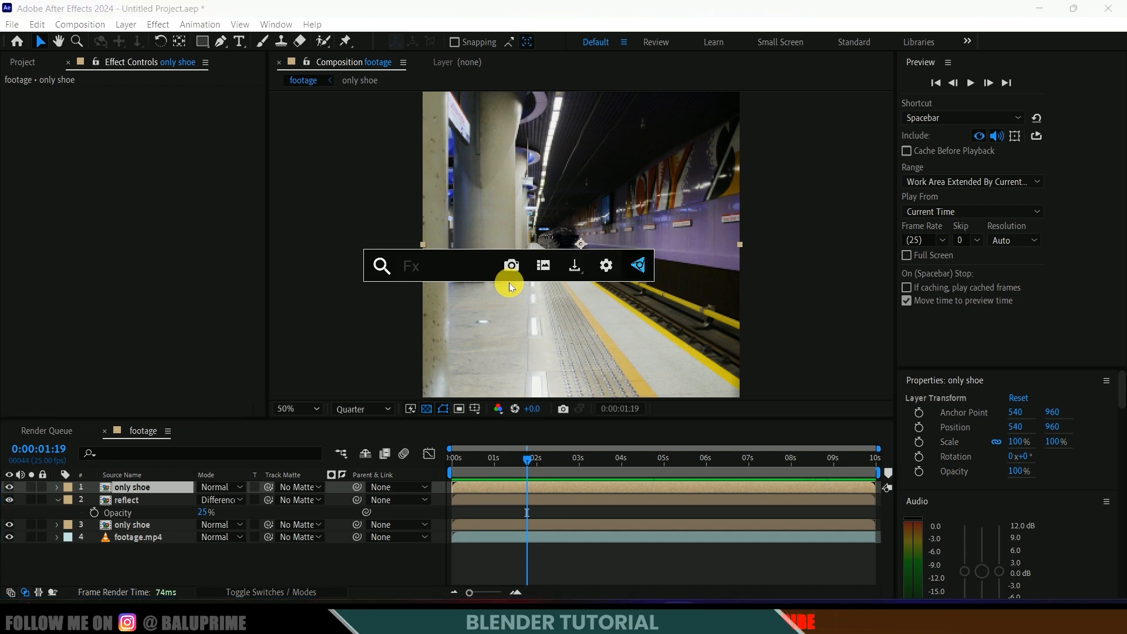
text(curve)
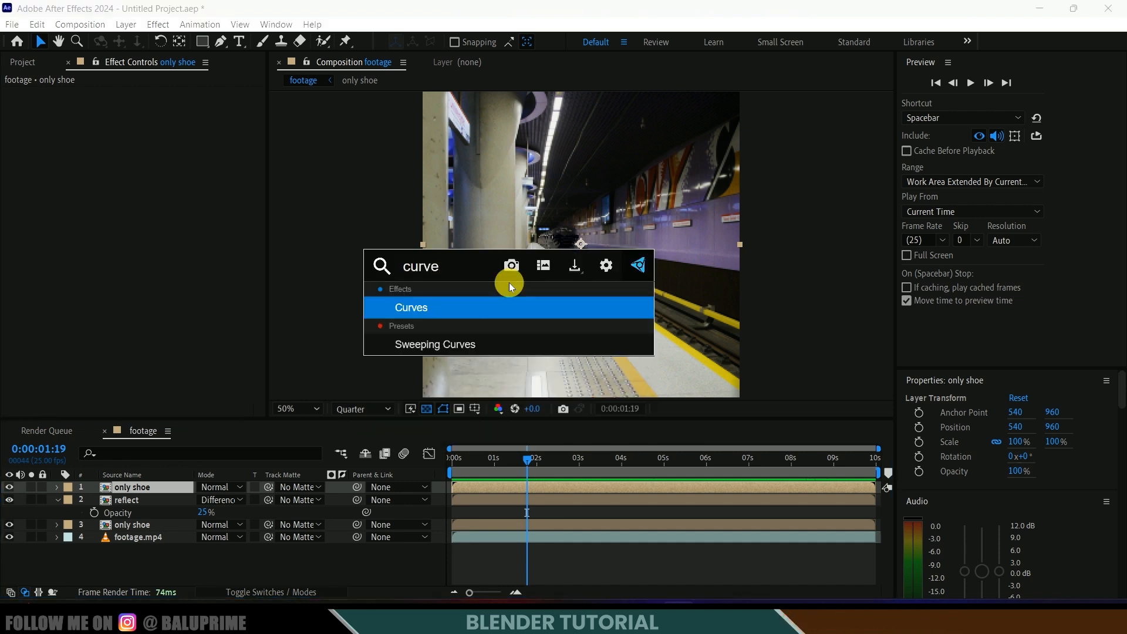
click(468, 303)
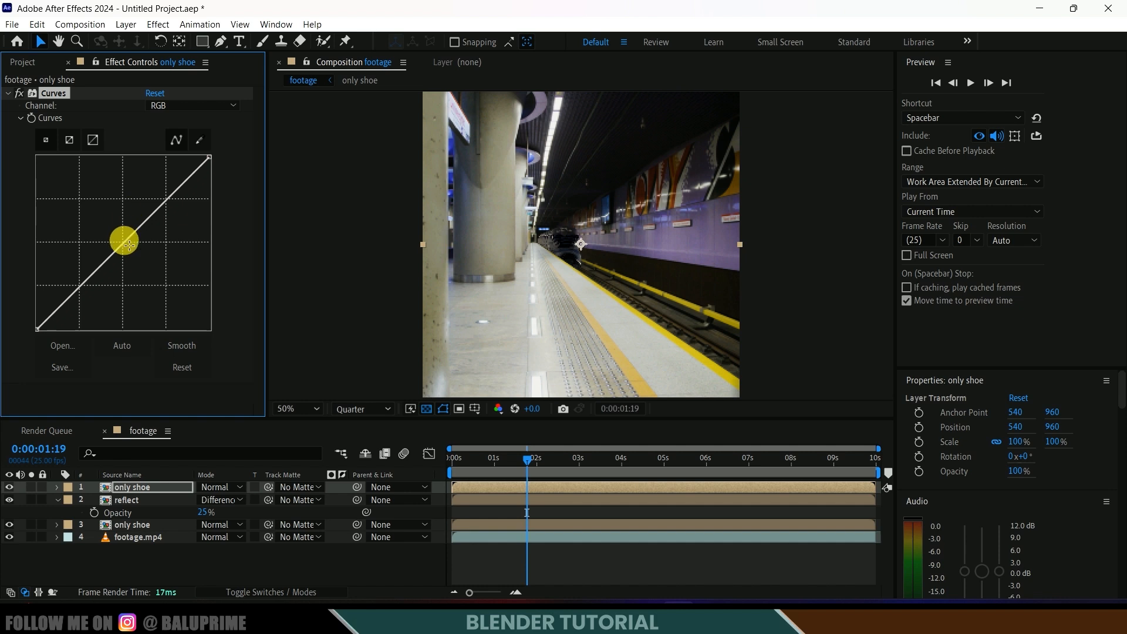
drag(545, 461, 796, 460)
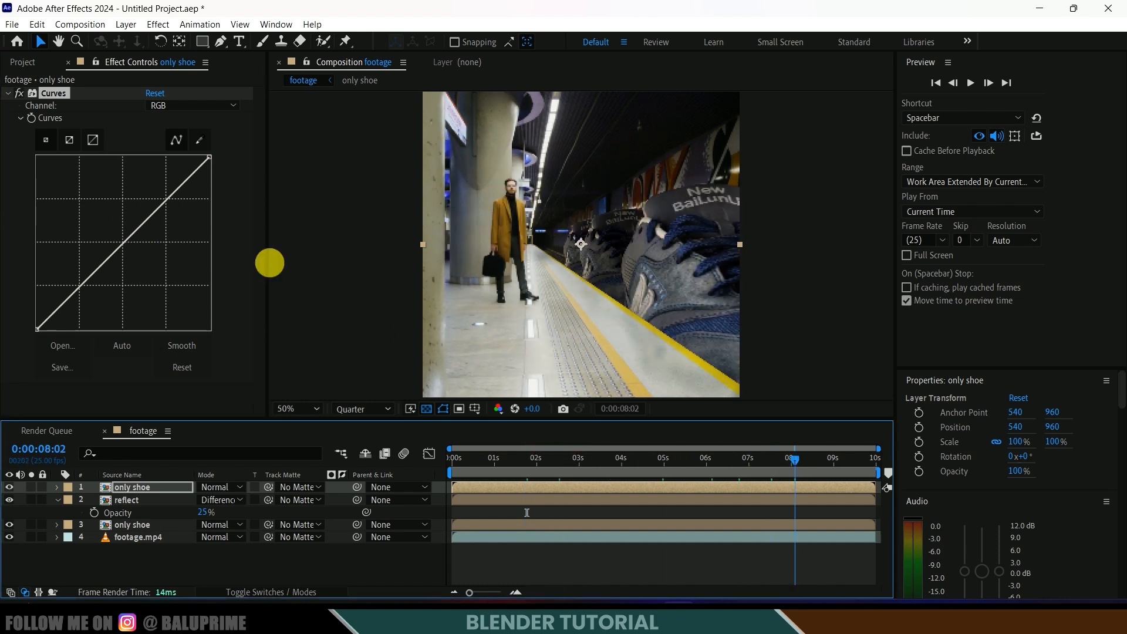
drag(127, 245, 128, 249)
- Add a Brightness & Contrast effect to the top only shoe layer with Brightness 10 and Contrast 35
key(ctrl+space)
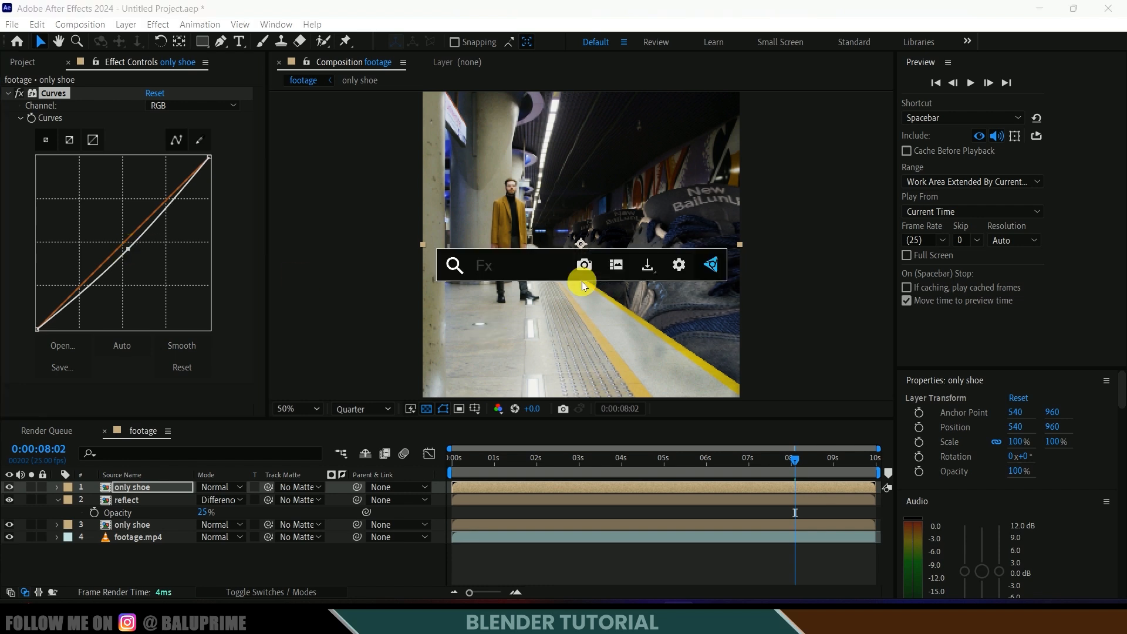
text(bright)
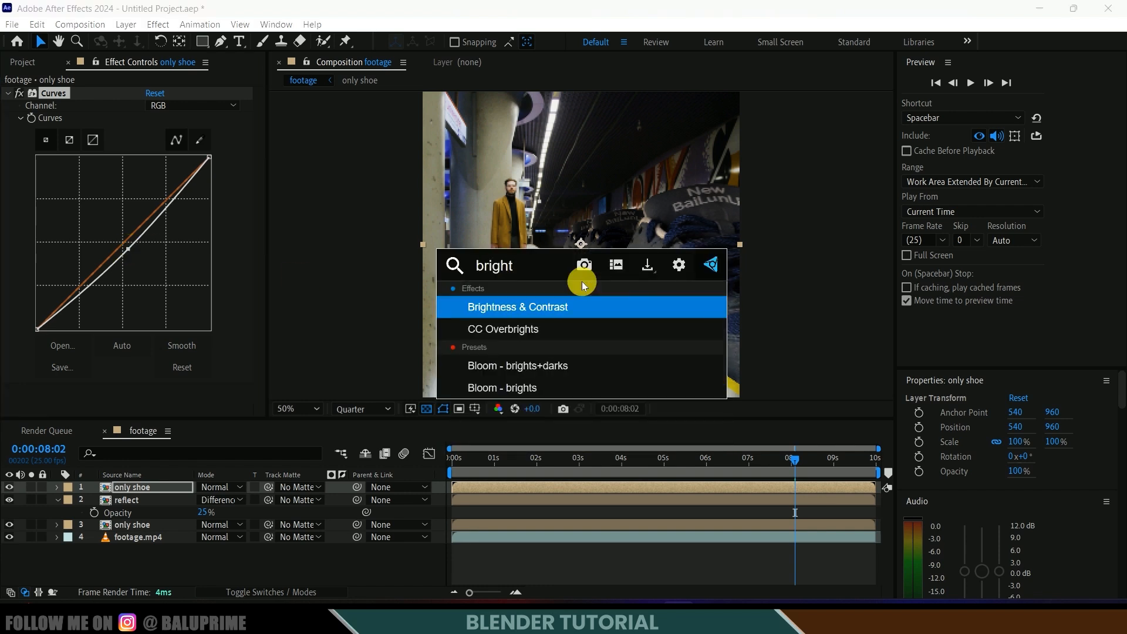
click(543, 310)
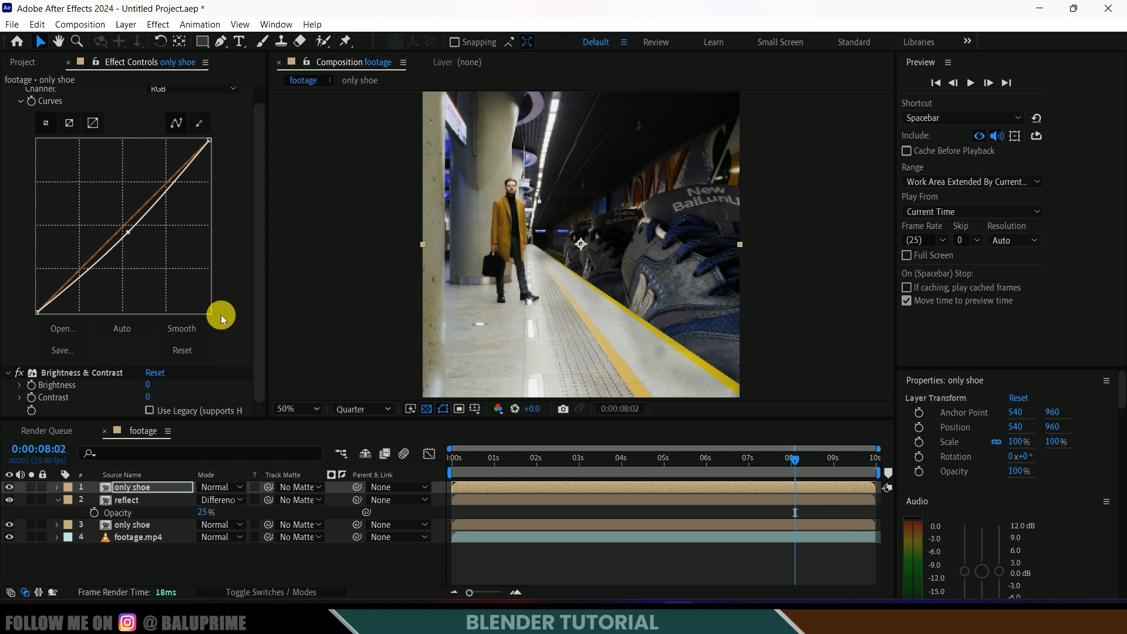
click(148, 385)
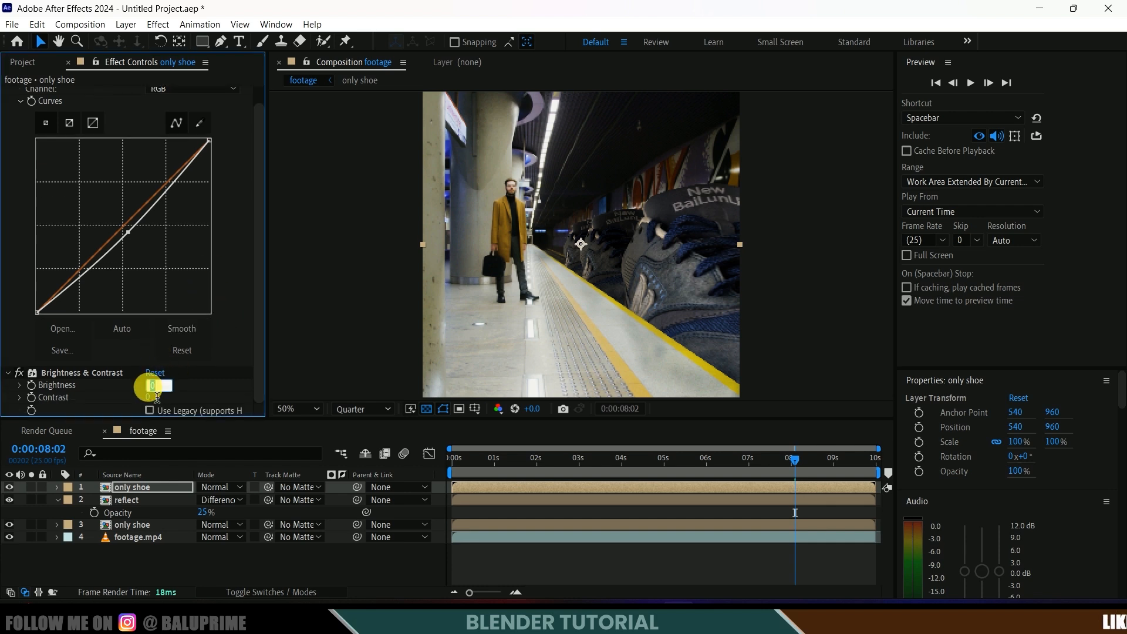
text(3)
key(Return)
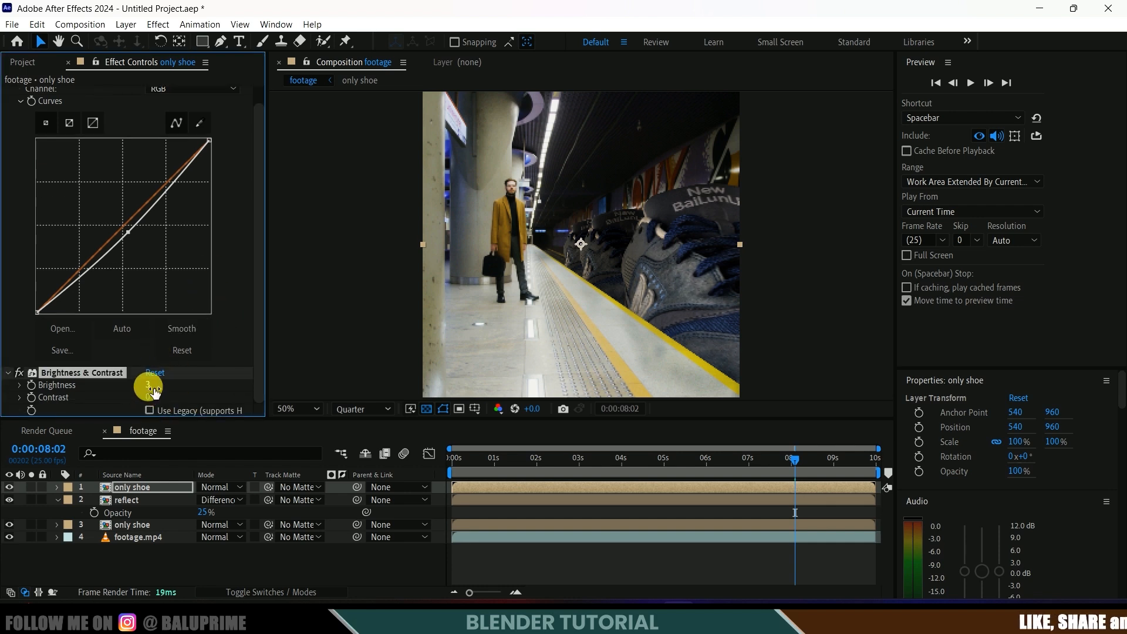
click(149, 386)
text(10)
key(Return)
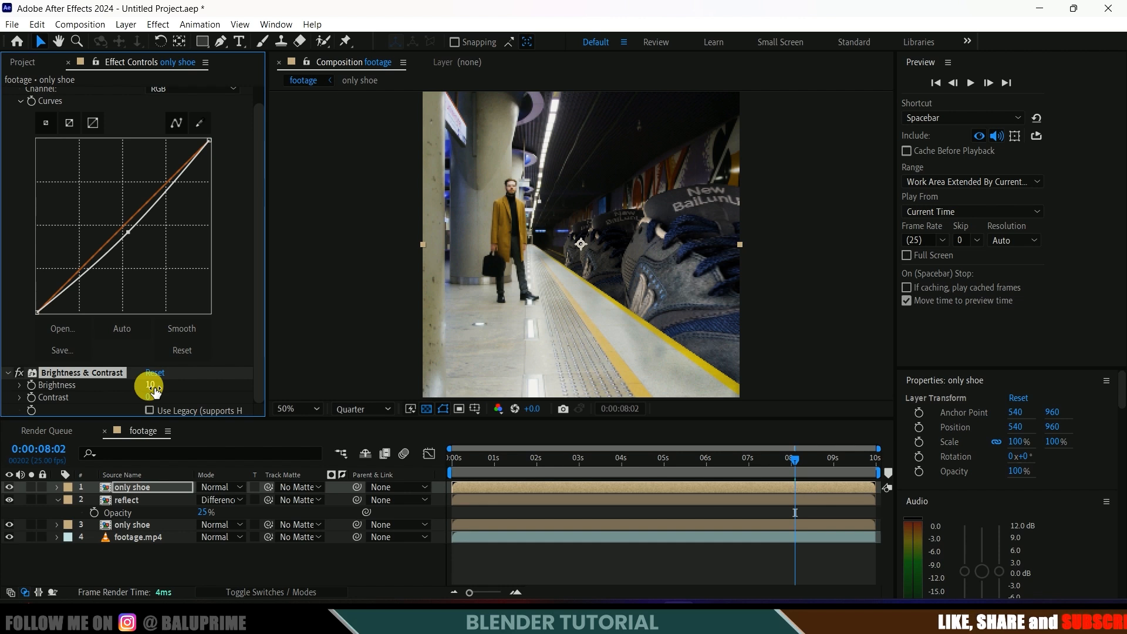
click(153, 398)
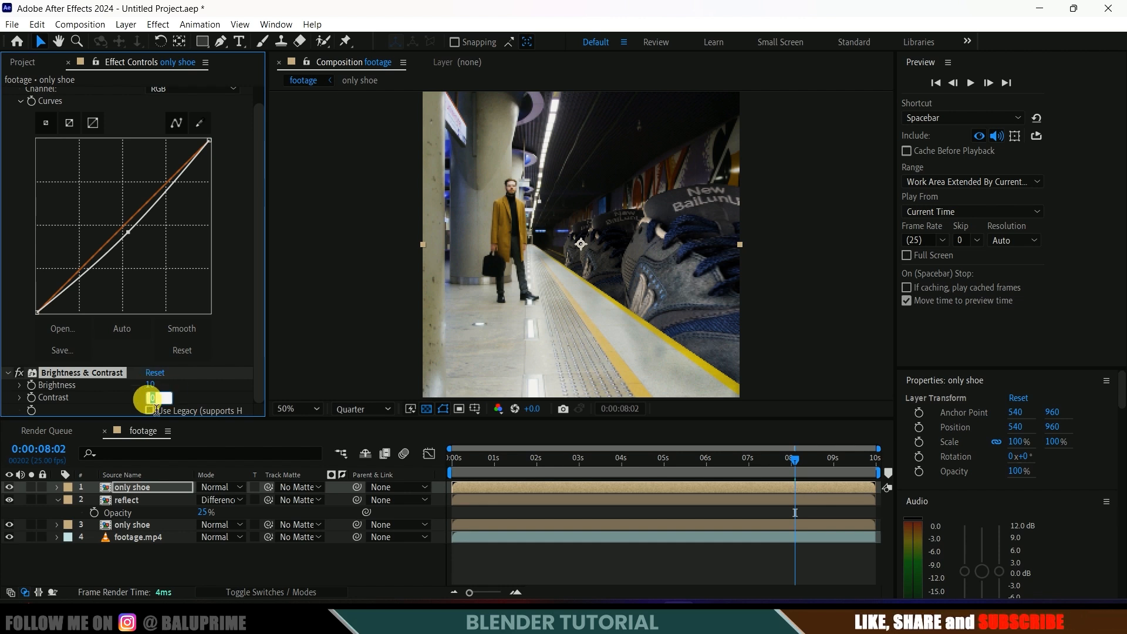
text(35)
key(Return)
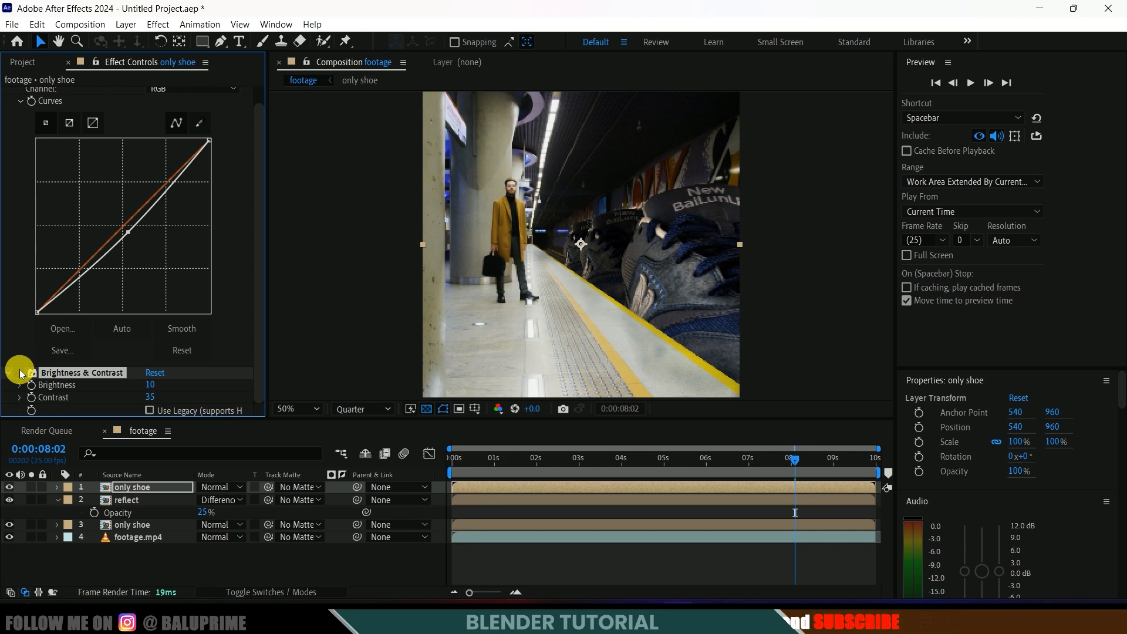
- Preview the footage composition from its first frame to examine the colour-corrected shoes
key(comma)
key(Home)
key(space)
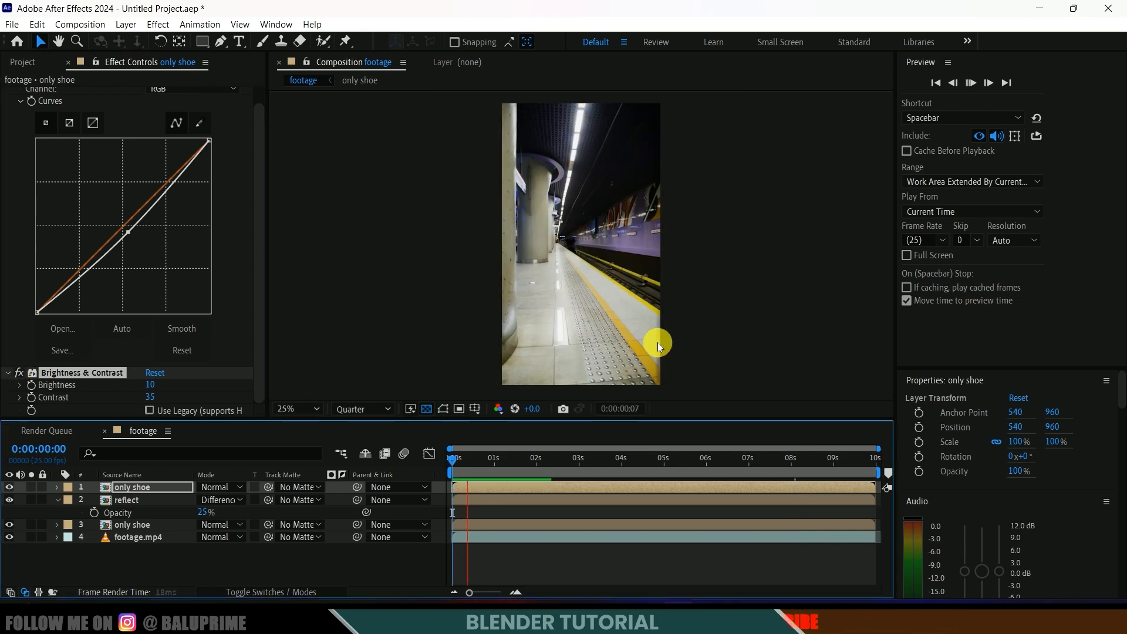